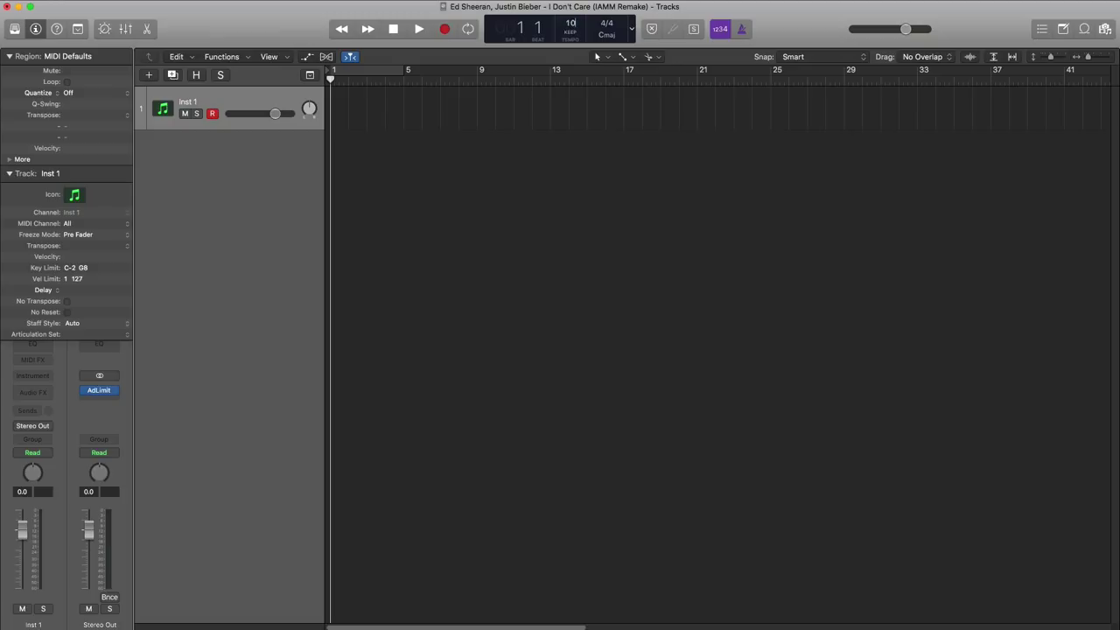
# Step: Load the Steinway Grand Piano sound onto the Inst 1 track from the Piano category of the Library
pyautogui.click(15, 29)
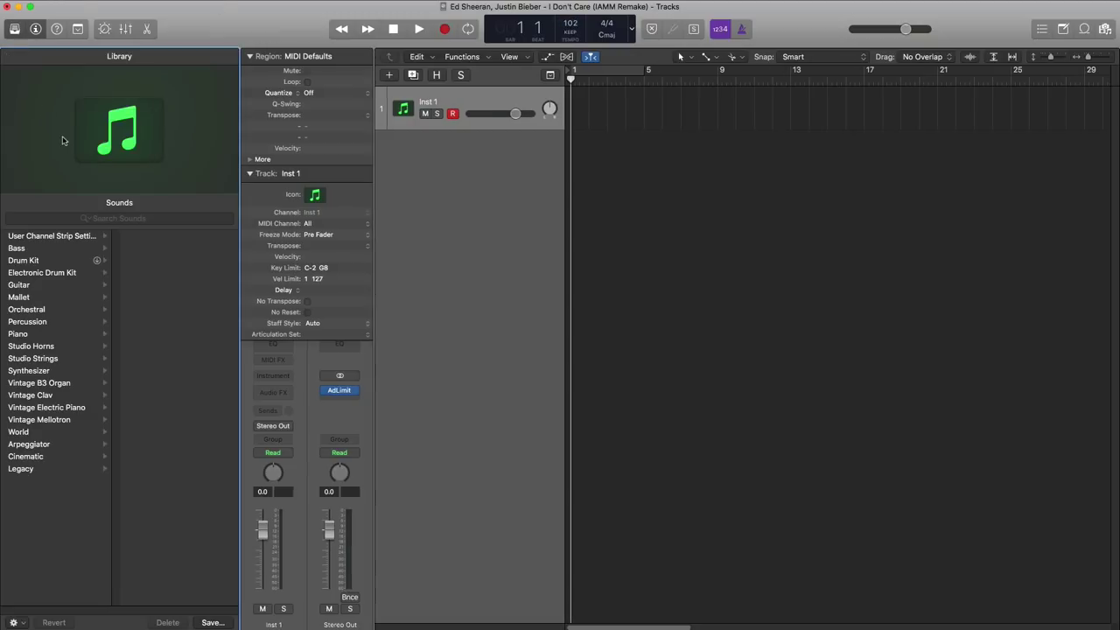
pyautogui.click(54, 336)
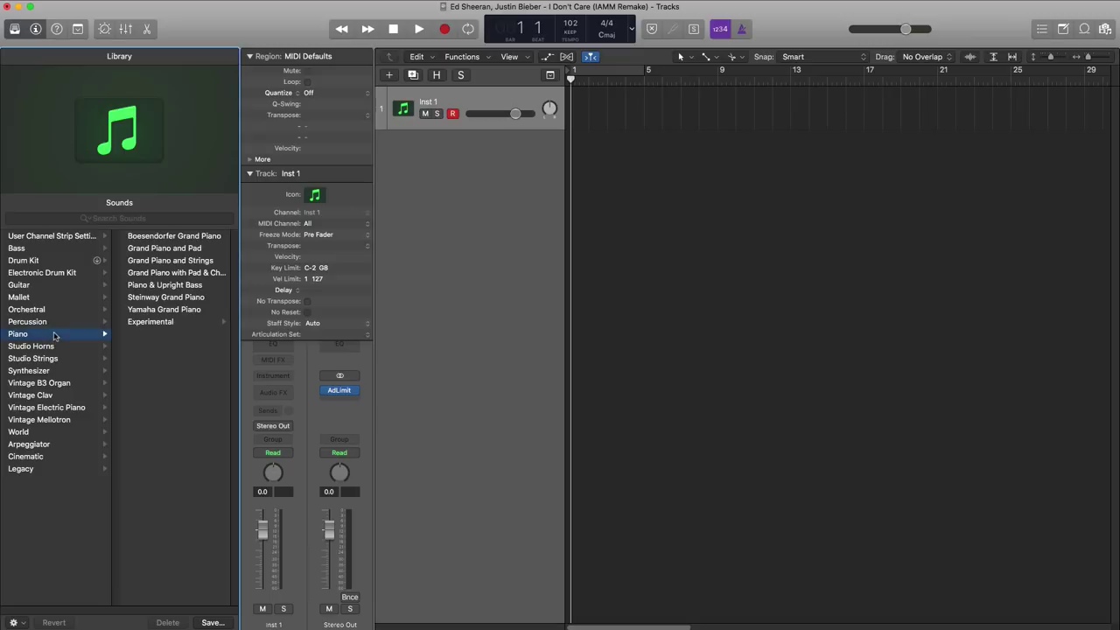
pyautogui.click(151, 299)
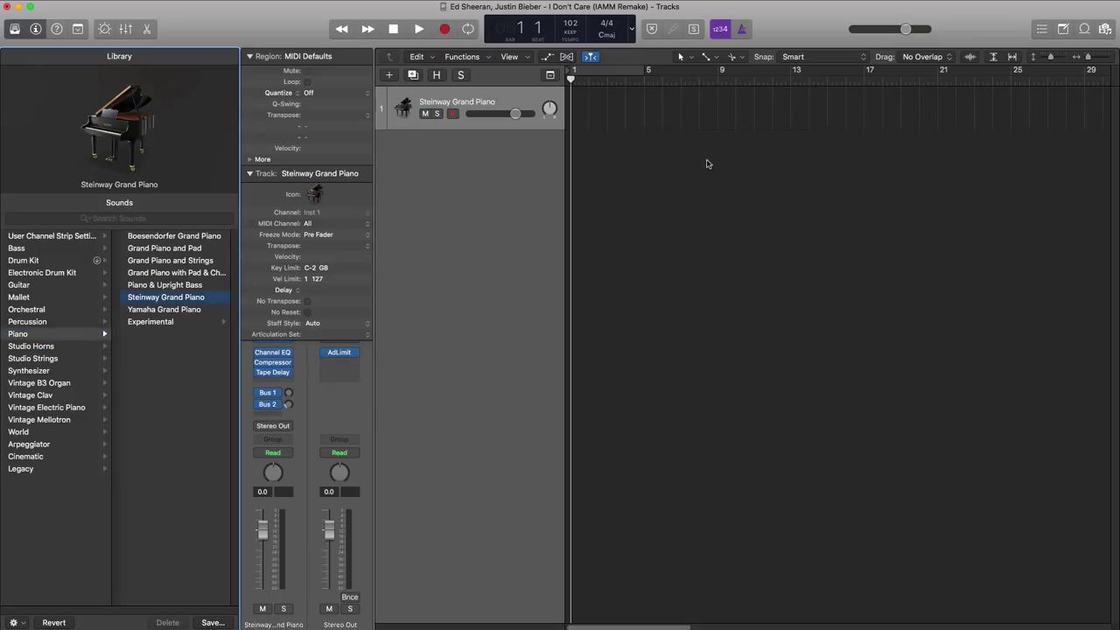
# Step: Set and enable the cycle range from bar 1 to bar 9 in the Tracks area
pyautogui.click(598, 74)
pyautogui.click(579, 74)
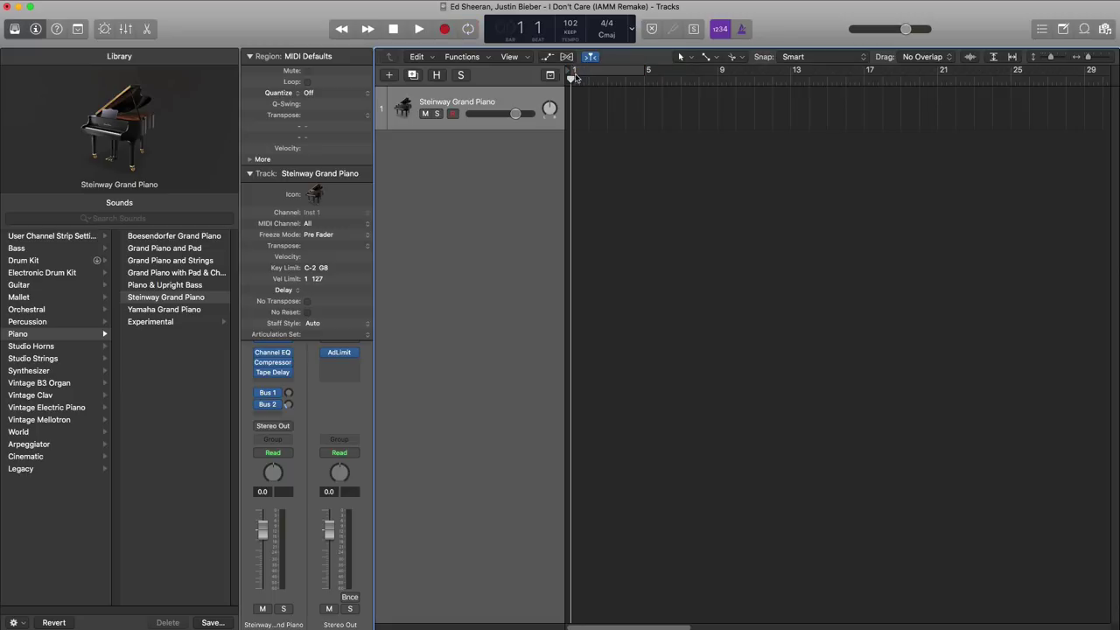
pyautogui.click(578, 76)
pyautogui.moveTo(644, 74)
pyautogui.mouseDown()
pyautogui.moveTo(675, 89)
pyautogui.moveTo(719, 84)
pyautogui.mouseUp()
# Step: Choose the Pencil Tool as the secondary tool, draw an eight-bar MIDI region from bar 1 on the piano track, and hide the Library
pyautogui.click(709, 56)
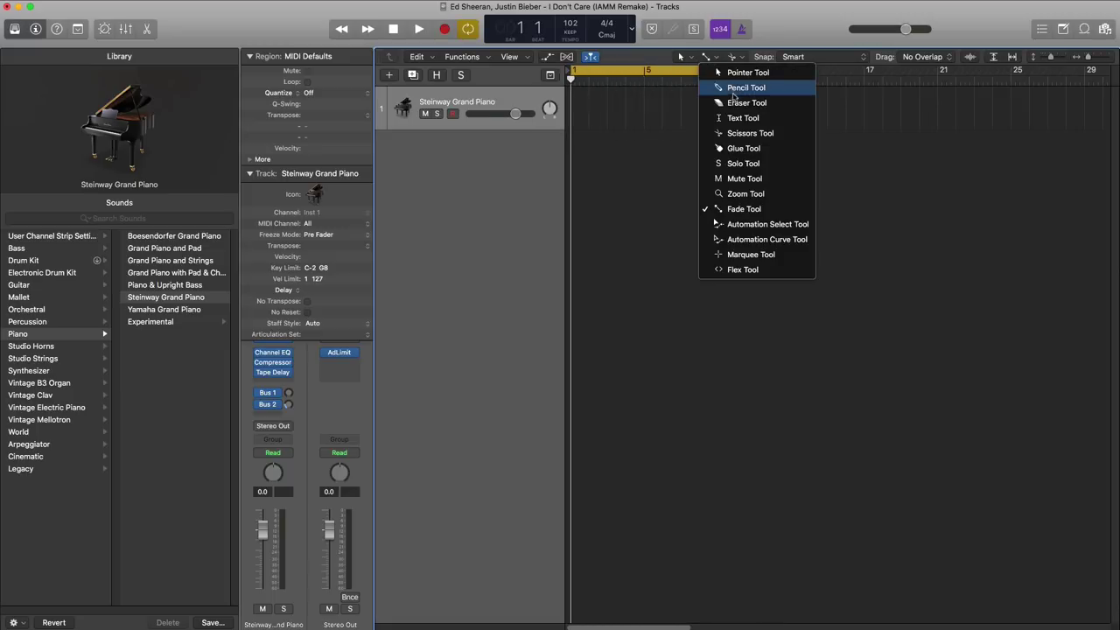
pyautogui.click(691, 90)
pyautogui.keyDown('super'); pyautogui.click(580, 115); pyautogui.keyUp('super')
pyautogui.moveTo(584, 116); pyautogui.dragTo(718, 118)
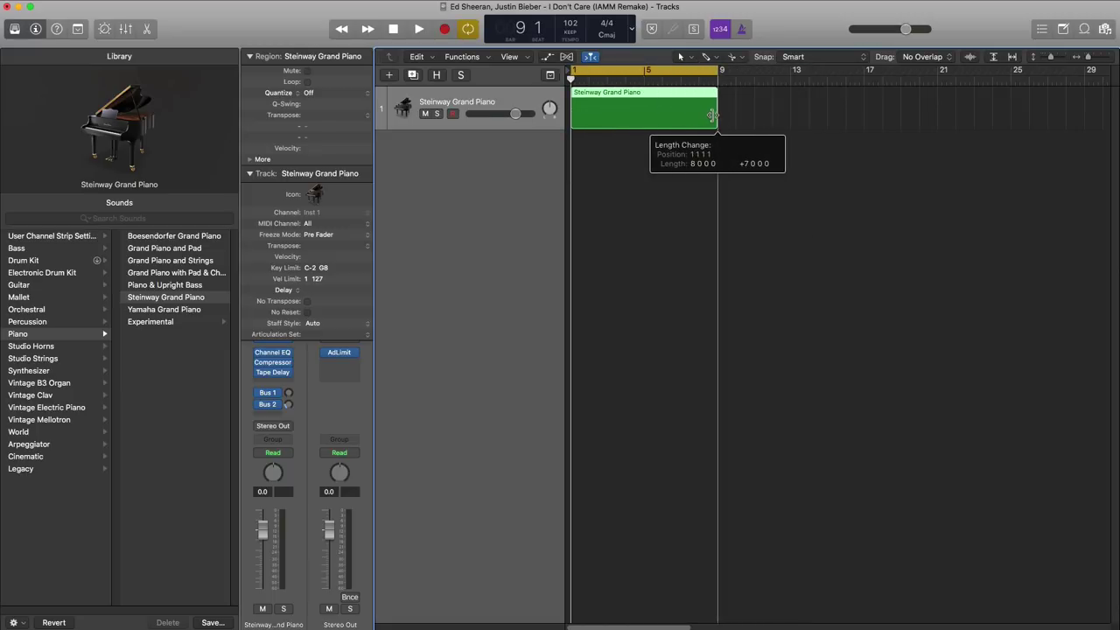
pyautogui.click(14, 30)
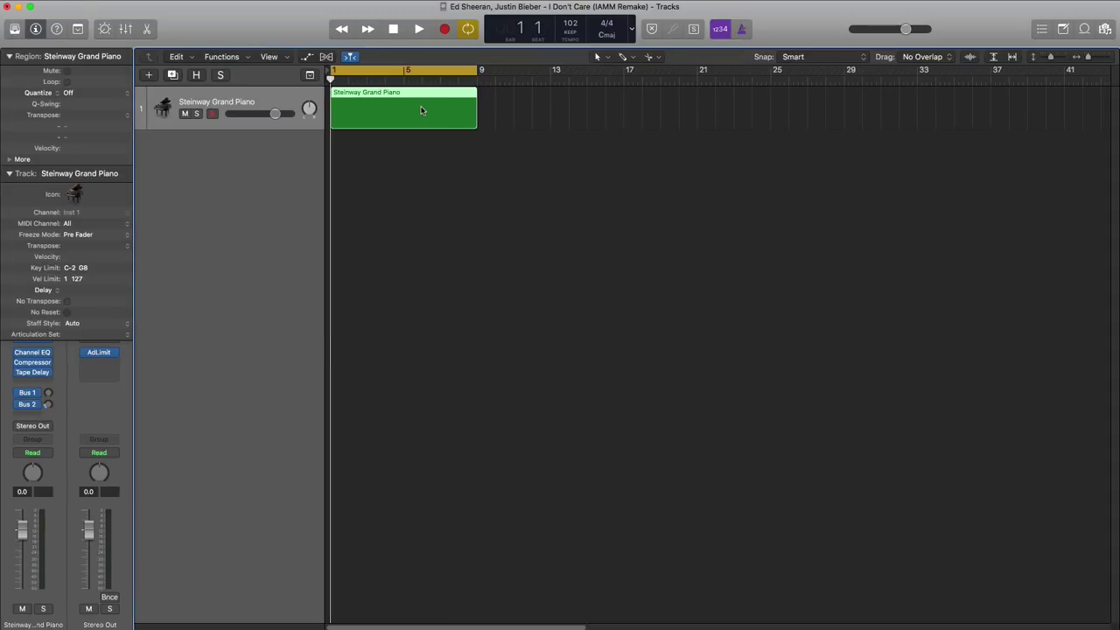
# Step: Open the piano region in the Piano Roll and draw a sixteenth-length F♯6 note at the start of bar 1 with the Pencil Tool
pyautogui.doubleClick(421, 110)
pyautogui.scroll(10, 403, 575)
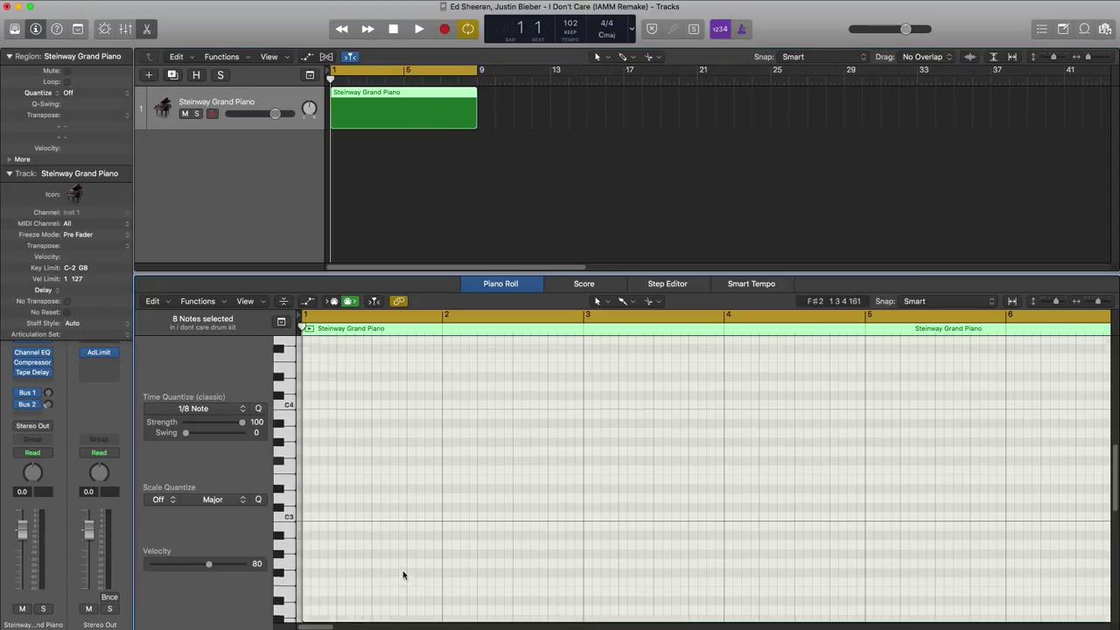
pyautogui.scroll(7, 404, 574)
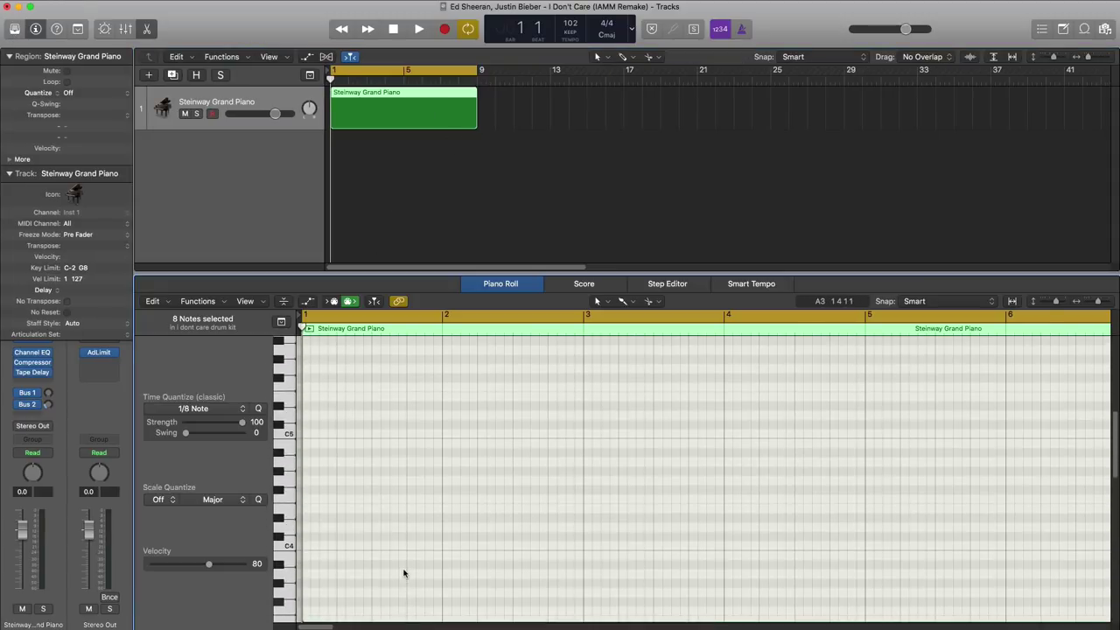
pyautogui.scroll(3, 403, 573)
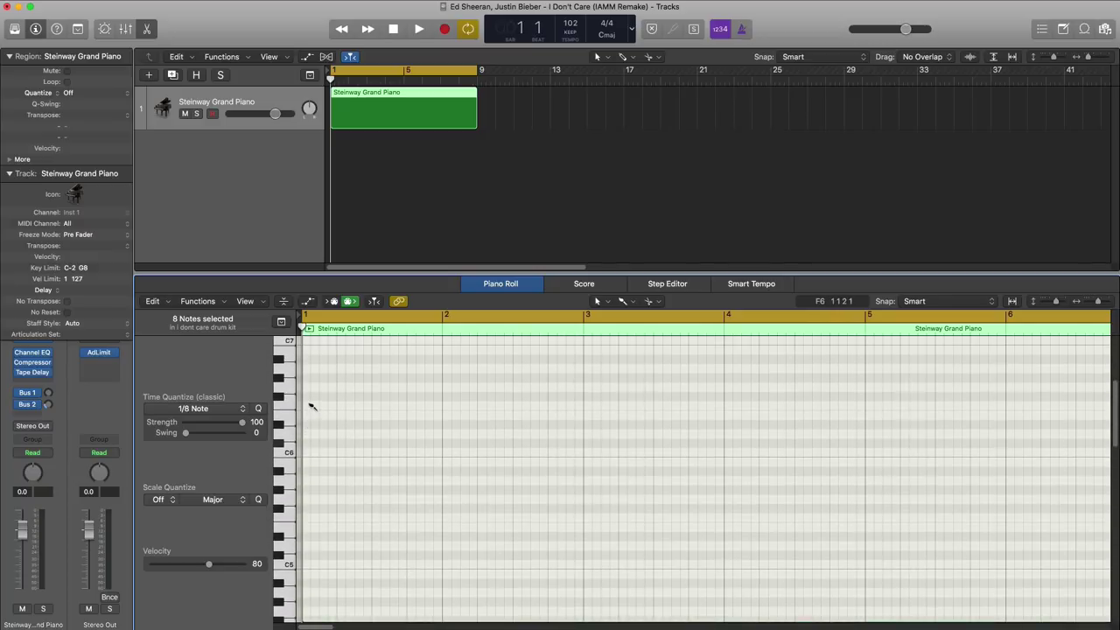
pyautogui.click(635, 310)
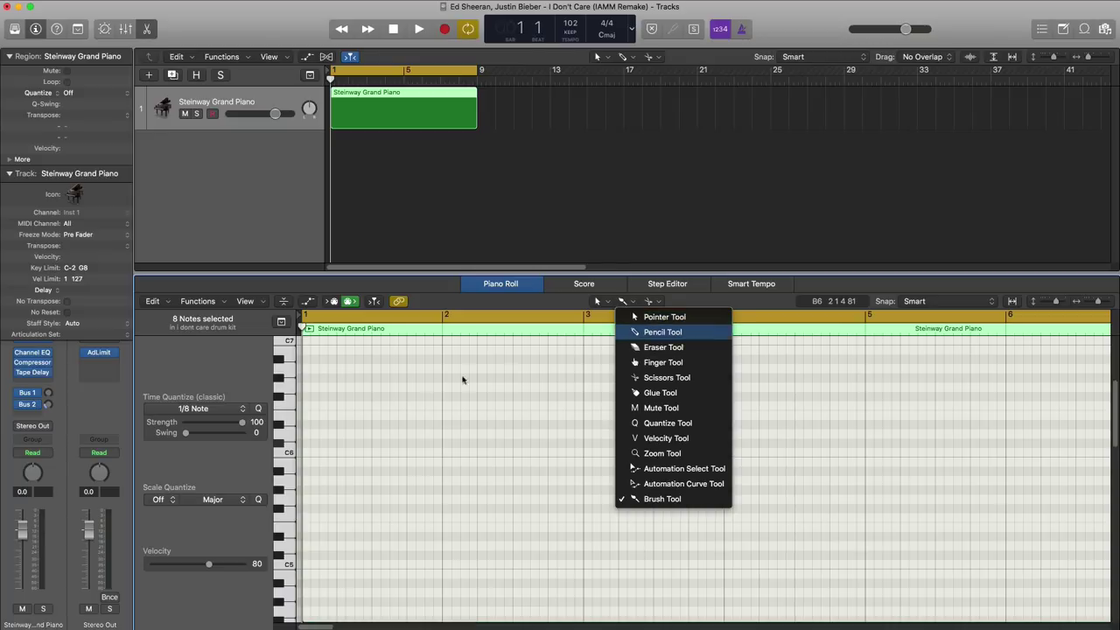
pyautogui.click(310, 402)
pyautogui.click(307, 399)
# Step: Add five more F♯6 notes in bar 1 on its 4th, 7th, 9th, 12th and 15th sixteenths, playing back between additions
pyautogui.press('space')
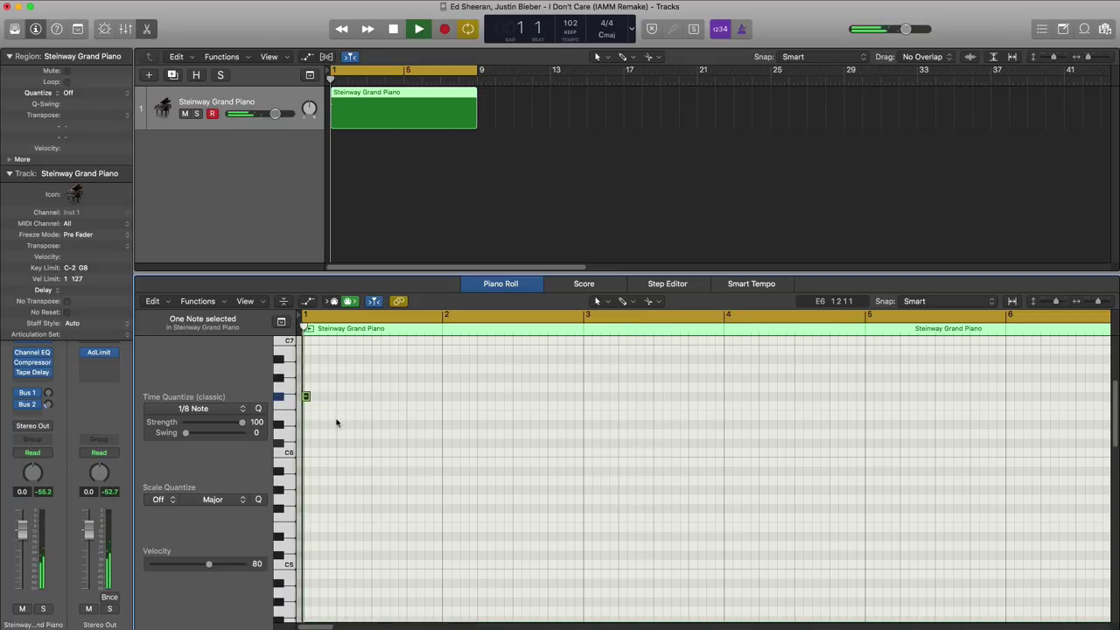
pyautogui.press('space')
pyautogui.press('space')
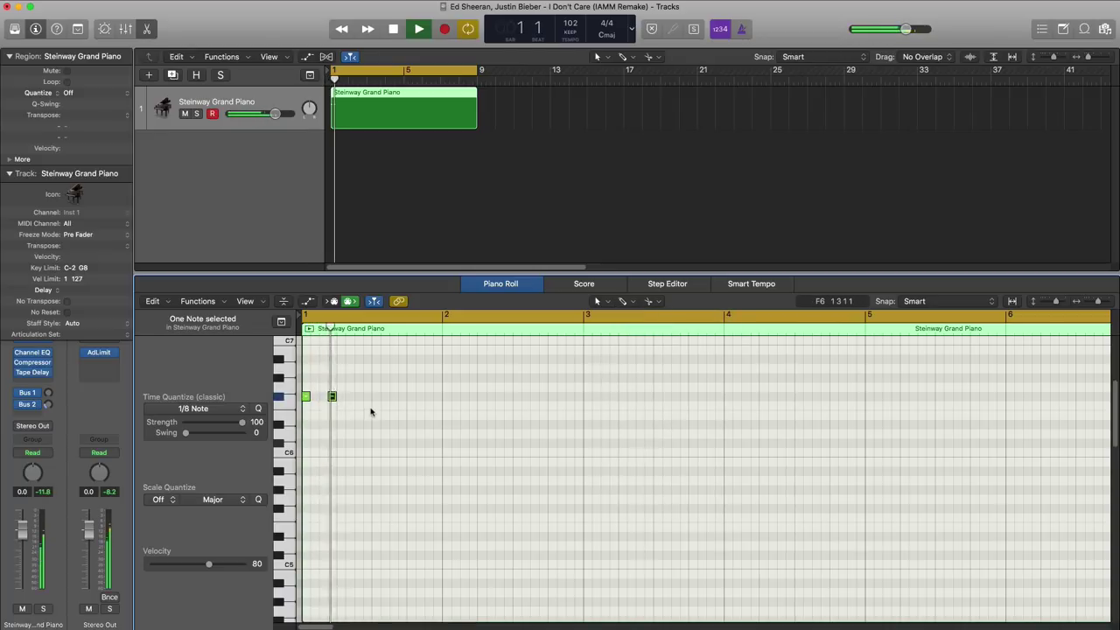
pyautogui.press('space')
pyautogui.click(364, 398)
pyautogui.press('space')
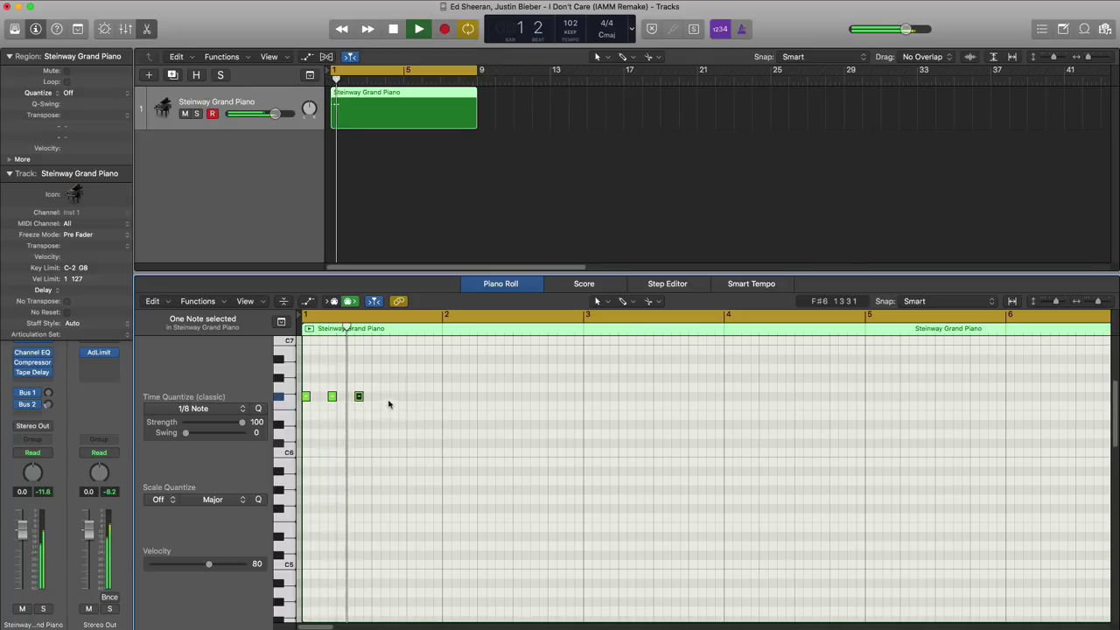
pyautogui.click(377, 398)
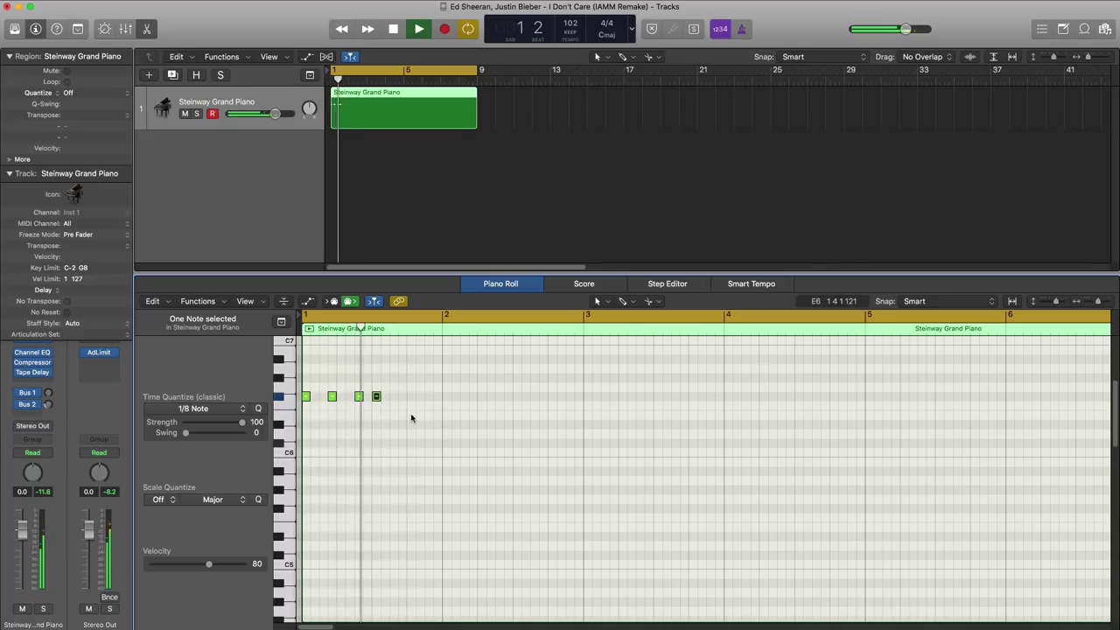
pyautogui.press('space')
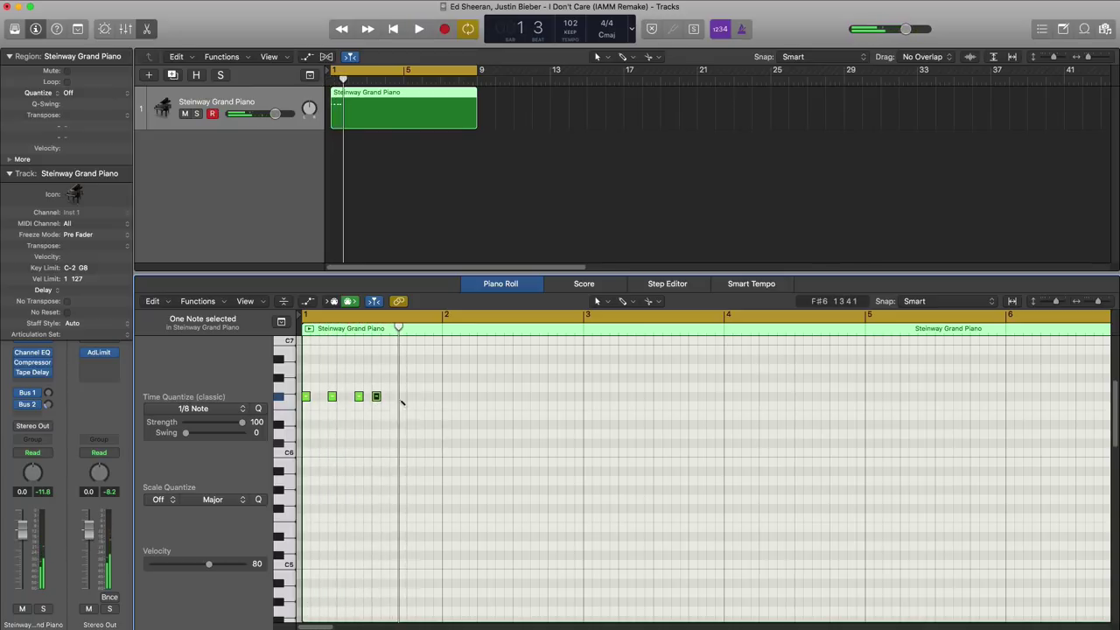
pyautogui.click(403, 399)
pyautogui.press('space')
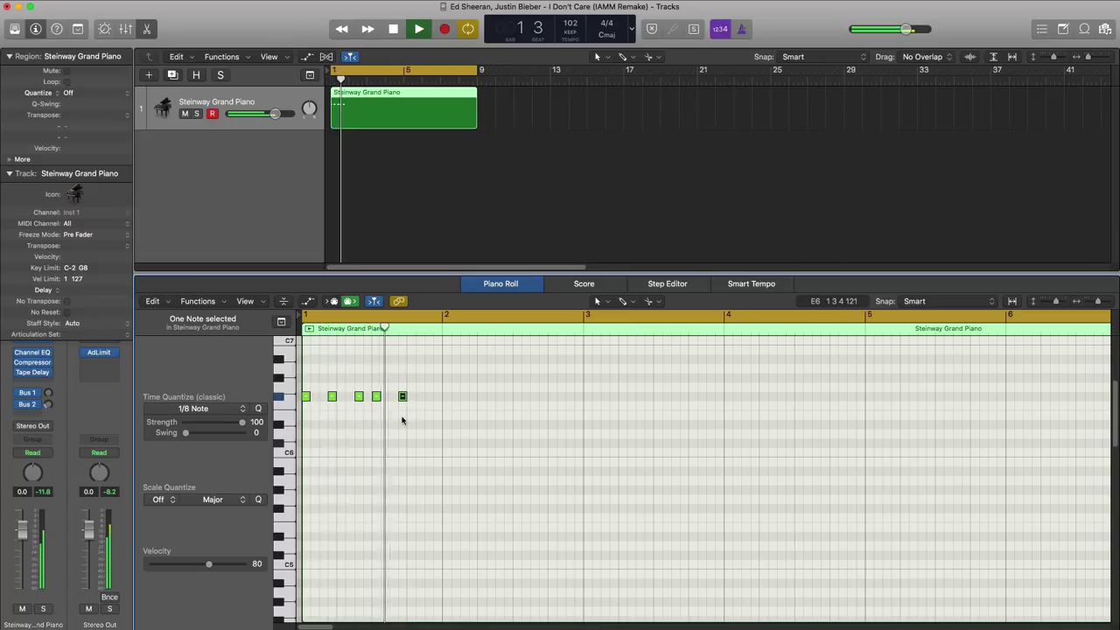
pyautogui.press('space')
pyautogui.click(429, 398)
pyautogui.press('space')
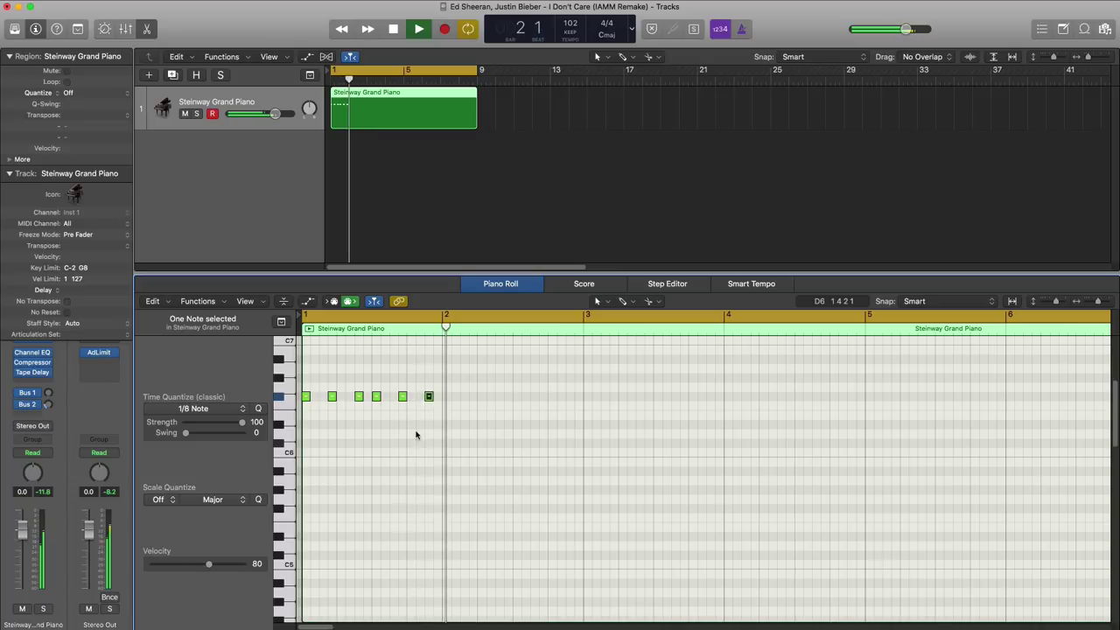
pyautogui.press('space')
# Step: Select the six F♯6 notes of bar 1 and repeat them three times to fill bars 2 to 4
pyautogui.moveTo(466, 426); pyautogui.dragTo(293, 382)
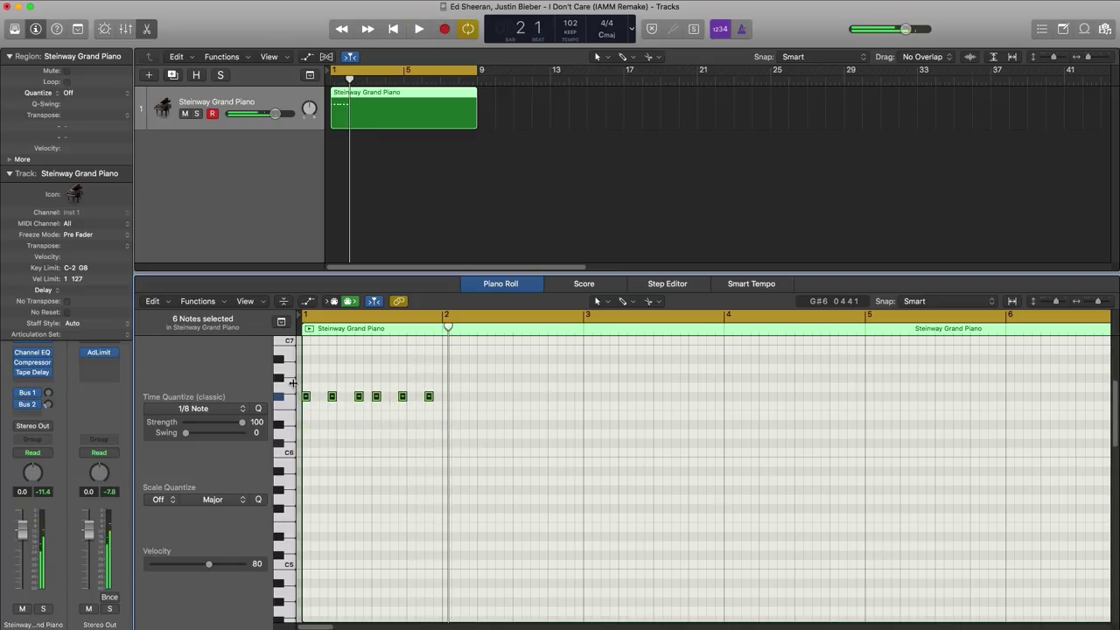
pyautogui.press('super+r')
pyautogui.press('super+r')
pyautogui.press('super+r')
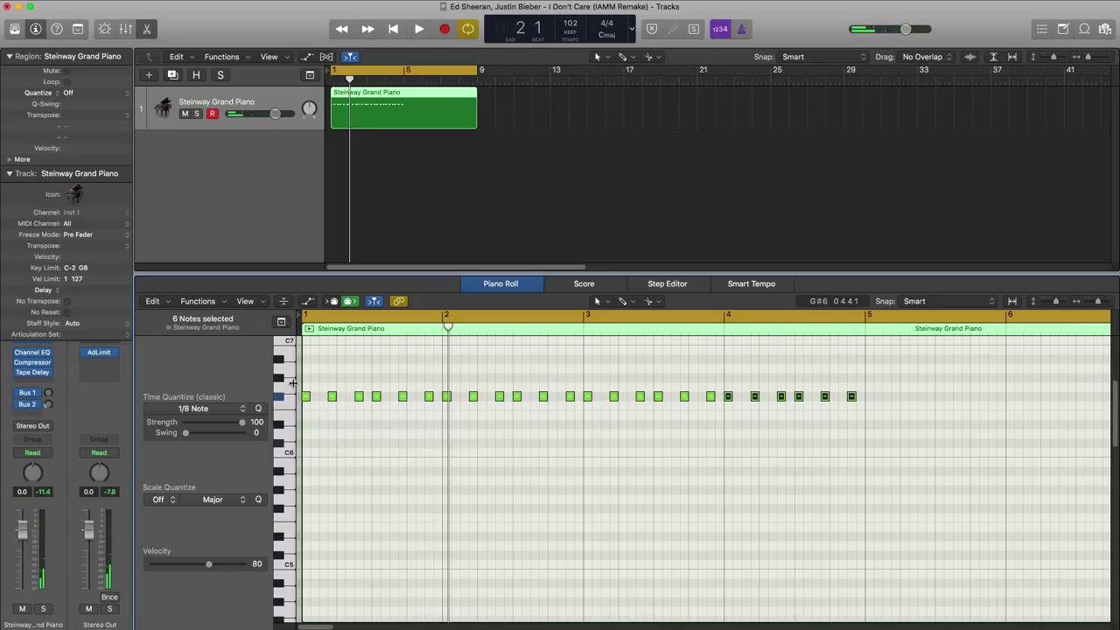
# Step: Repeat the six-note pattern once more into bar 5 and lower these notes from F♯6 to B5
pyautogui.hscroll(3, 495, 495)
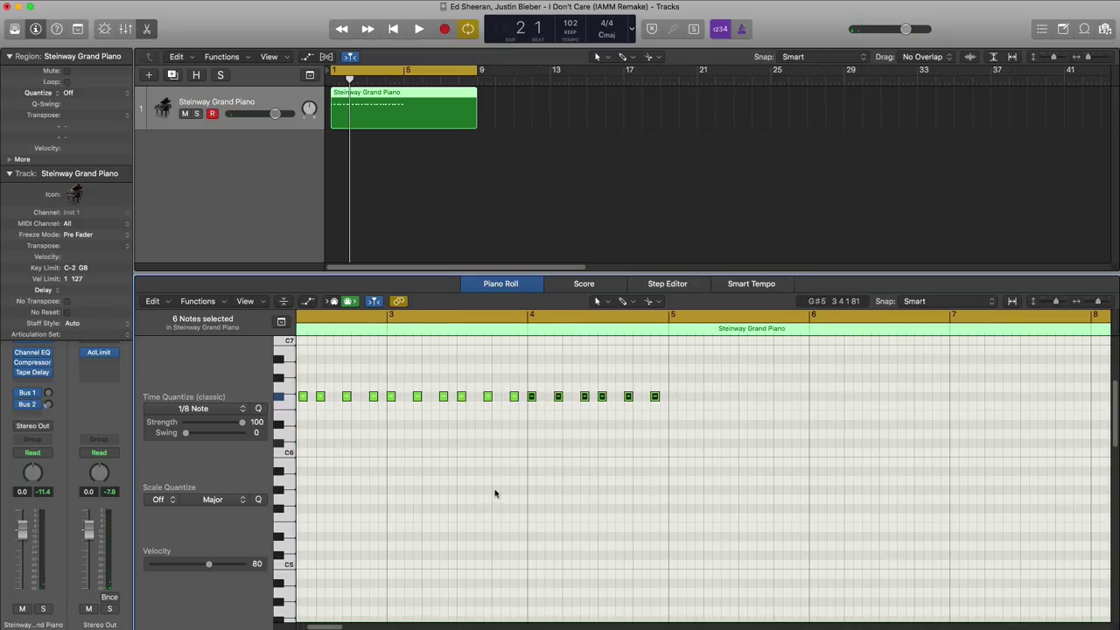
pyautogui.press('super+r')
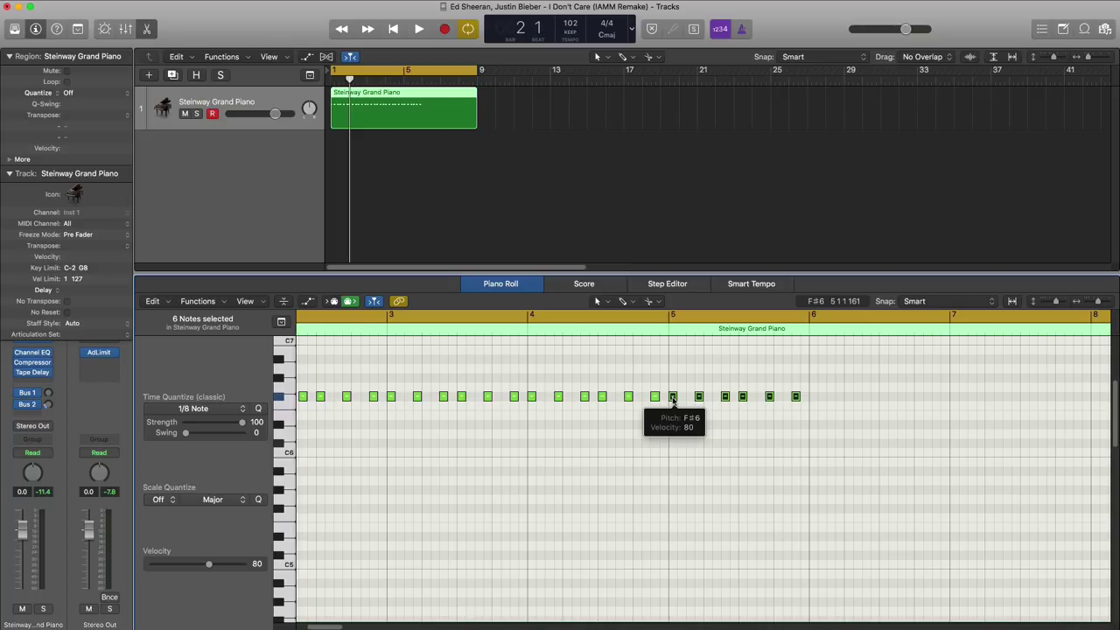
pyautogui.moveTo(672, 400); pyautogui.dragTo(673, 464)
# Step: Play back the pattern, and copy the bar 5 notes into bar 6 at C♯6
pyautogui.press('space')
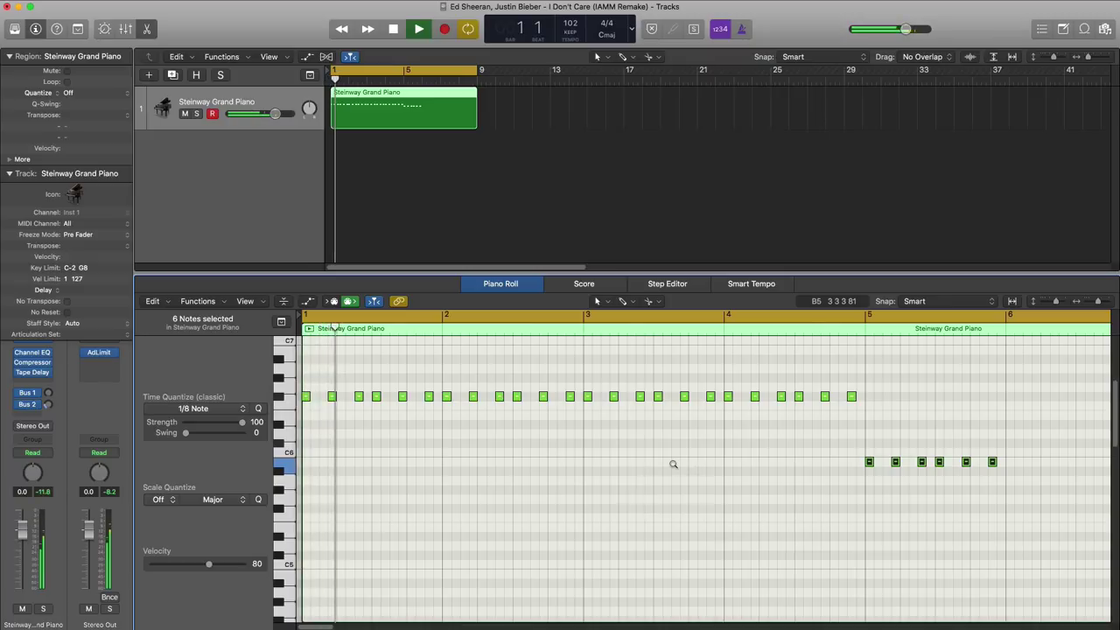
pyautogui.press('super+Left')
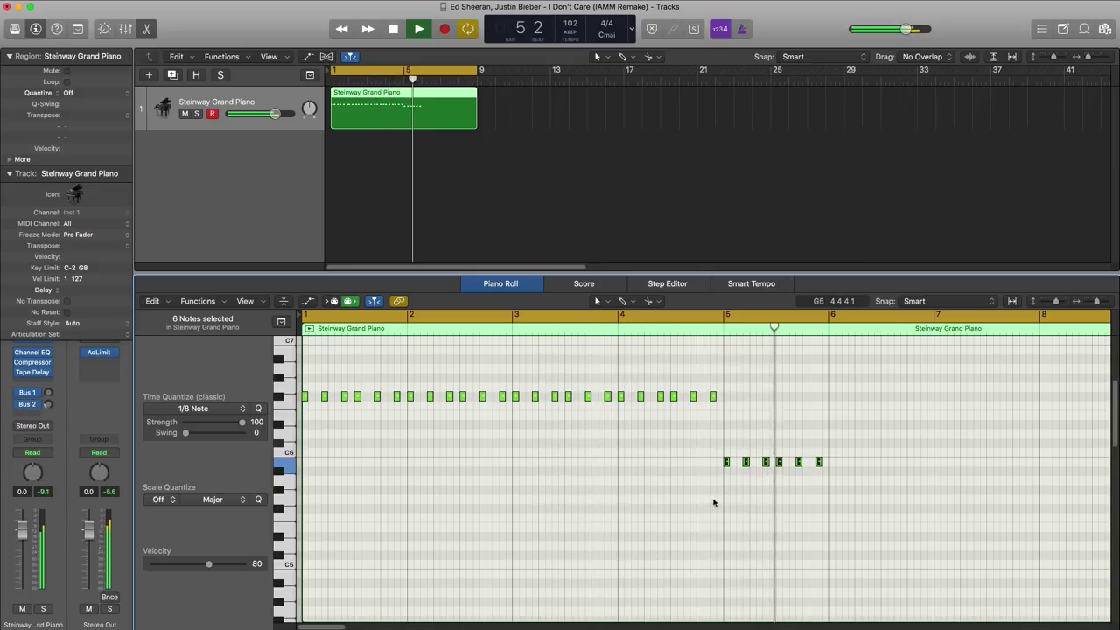
pyautogui.press('space')
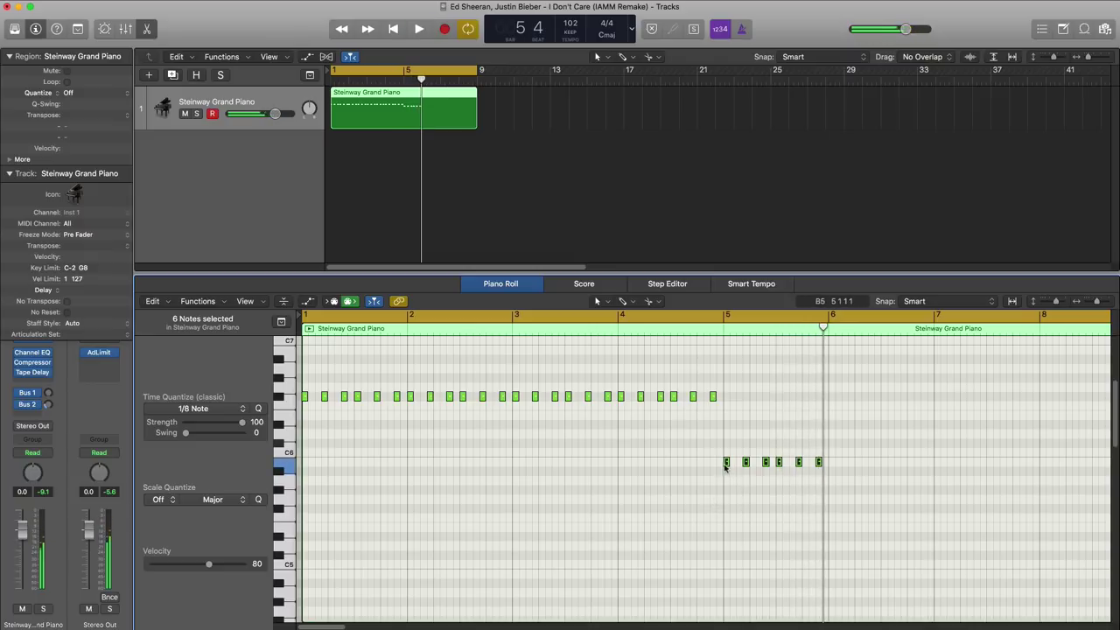
pyautogui.moveTo(754, 462); pyautogui.dragTo(831, 448)
# Step: Set the cycle range from bar 5 to bar 9 and play back that section
pyautogui.press('space')
pyautogui.moveTo(726, 314); pyautogui.dragTo(1070, 314)
pyautogui.press('space')
pyautogui.hscroll(4, 977, 382)
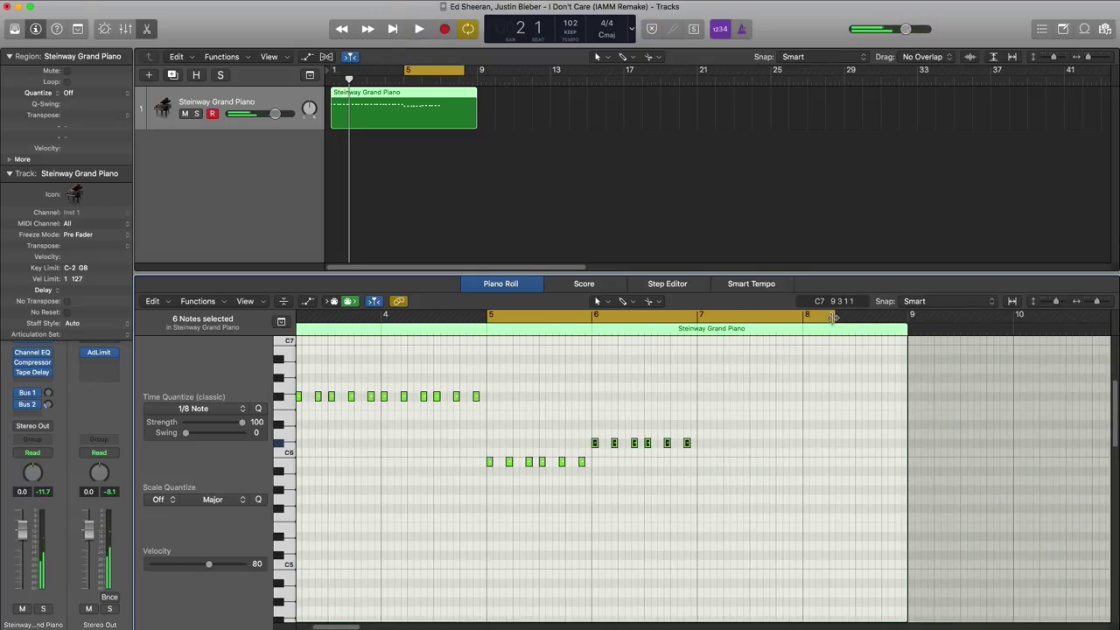
pyautogui.moveTo(833, 317); pyautogui.dragTo(908, 314)
pyautogui.press('space')
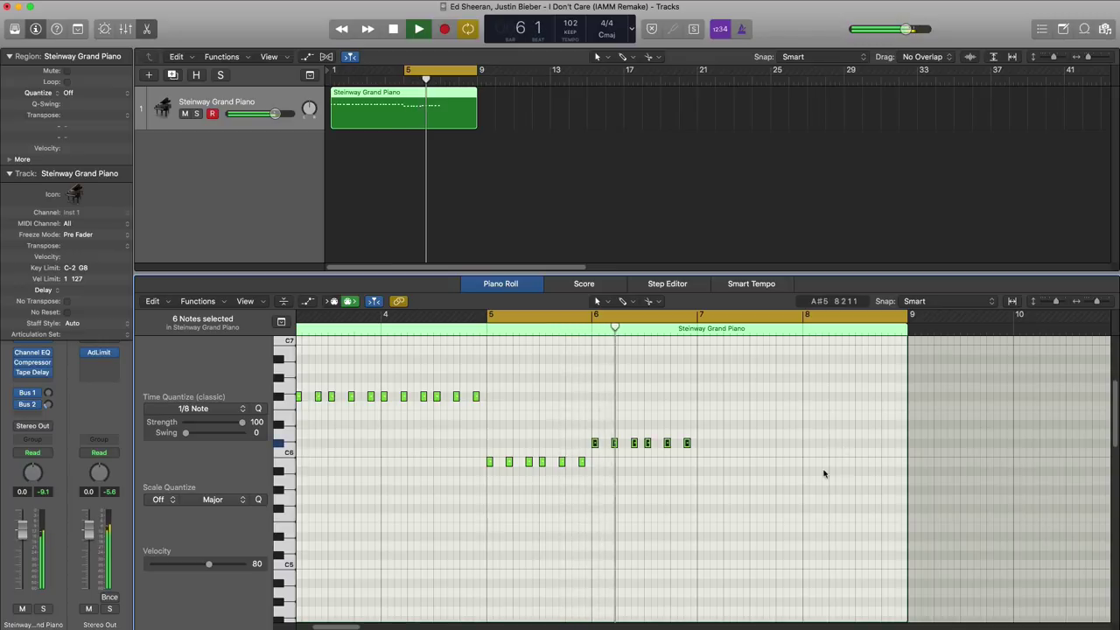
pyautogui.press('space')
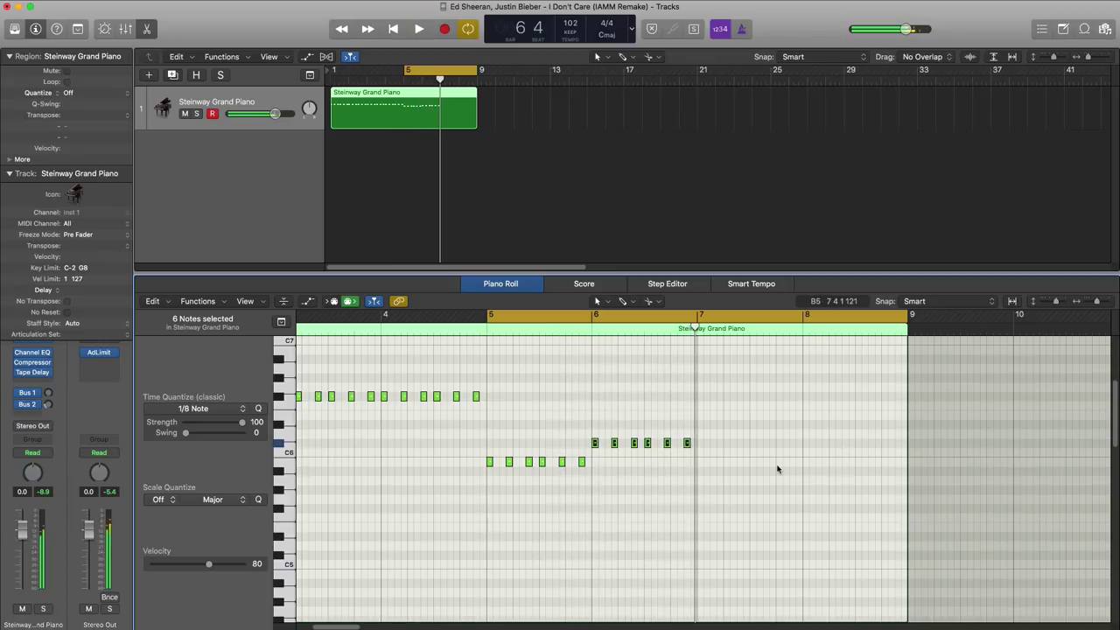
# Step: Copy the bar 6 notes into bars 7 and 8 at F♯6, and play the whole part with the cycle range set from bar 1 to bar 9
pyautogui.moveTo(702, 449); pyautogui.dragTo(700, 401)
pyautogui.press('super+r')
pyautogui.press('space')
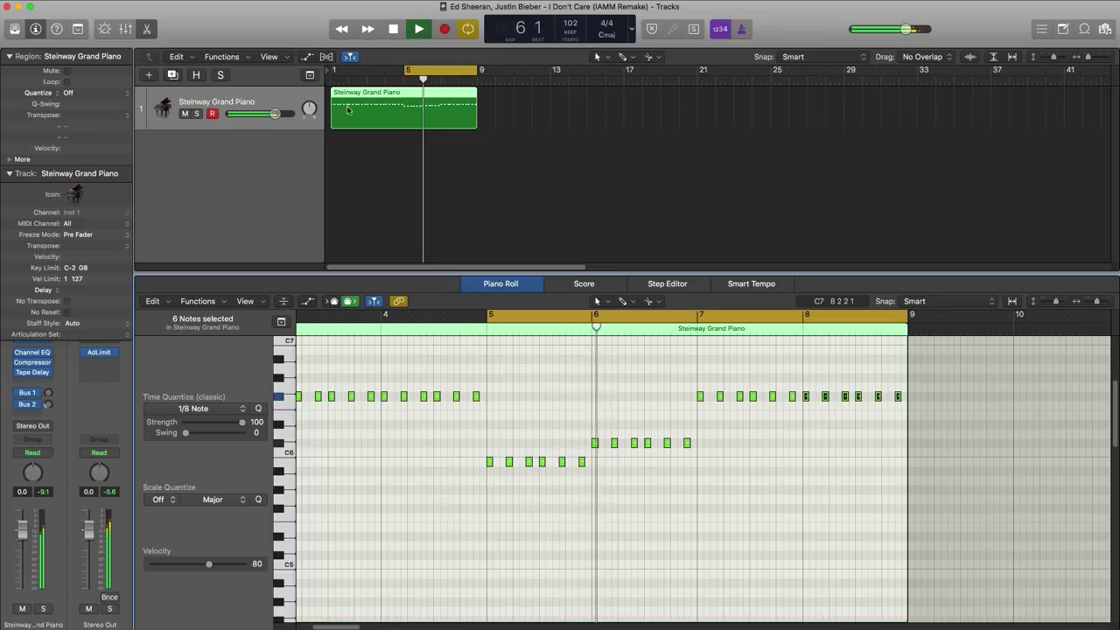
pyautogui.moveTo(334, 70); pyautogui.dragTo(468, 80)
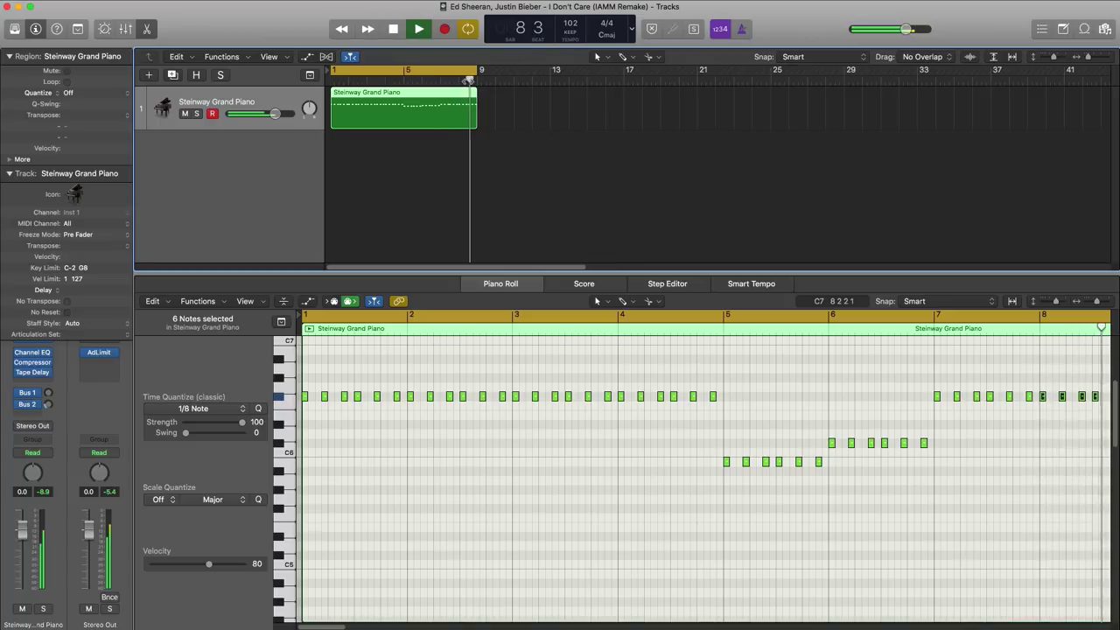
pyautogui.press('space')
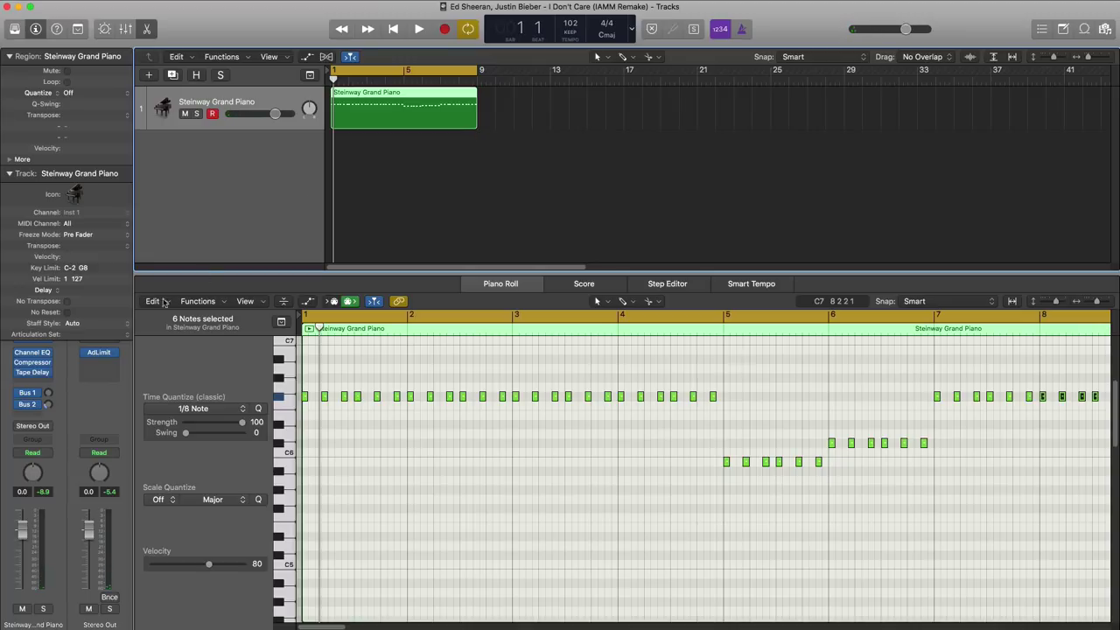
# Step: Insert a stereo Space Designer reverb after Tape Delay on the Steinway Grand Piano track and reposition its window
pyautogui.click(46, 383)
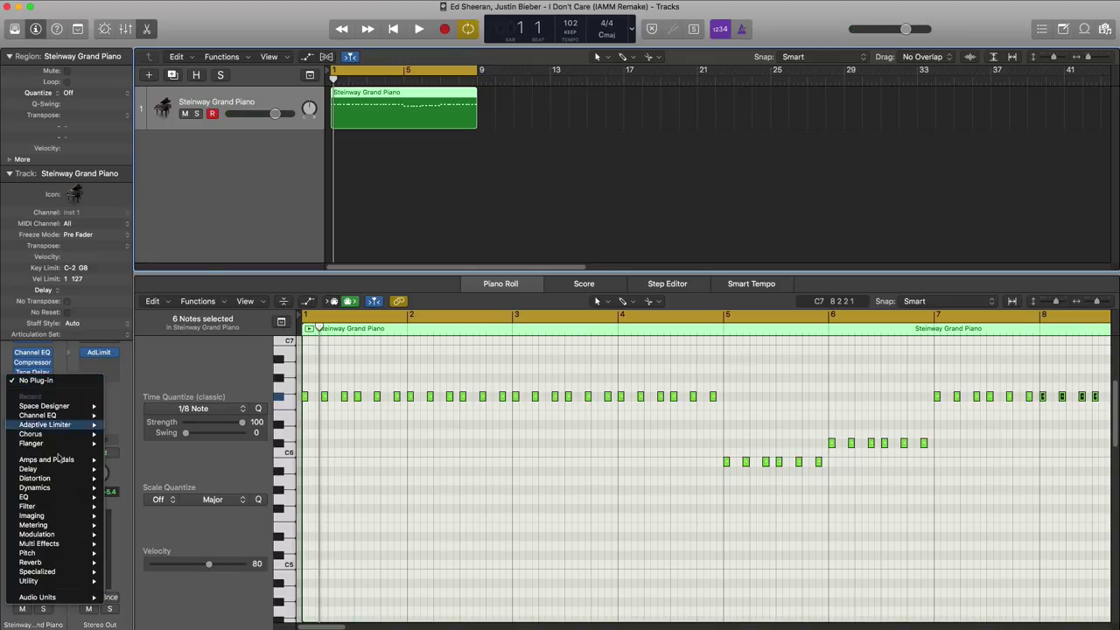
pyautogui.click(131, 387)
pyautogui.click(36, 382)
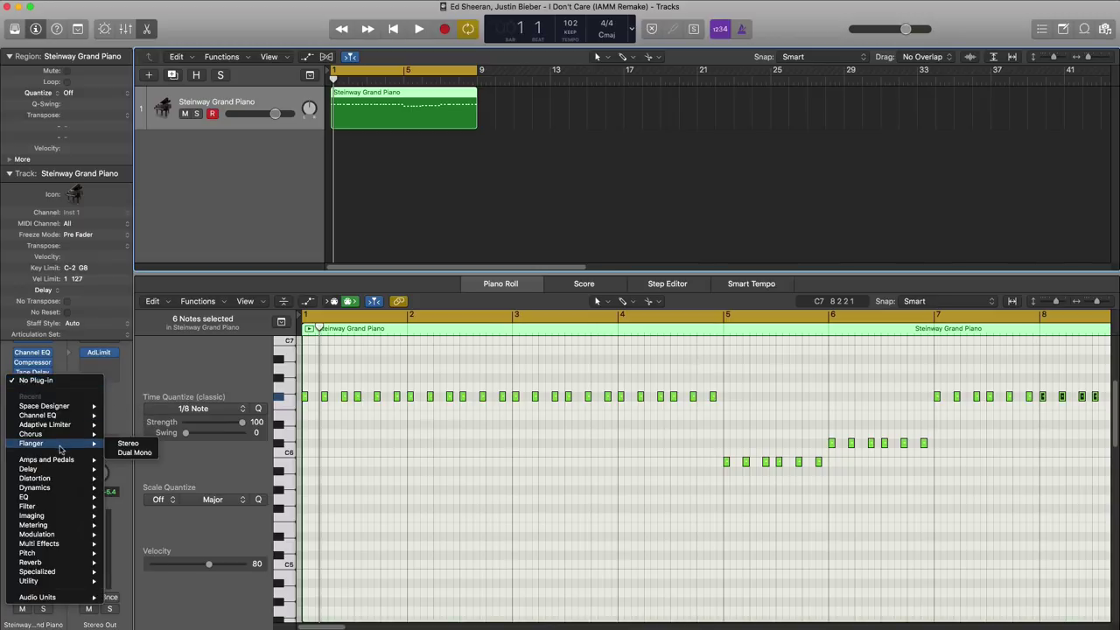
pyautogui.click(128, 406)
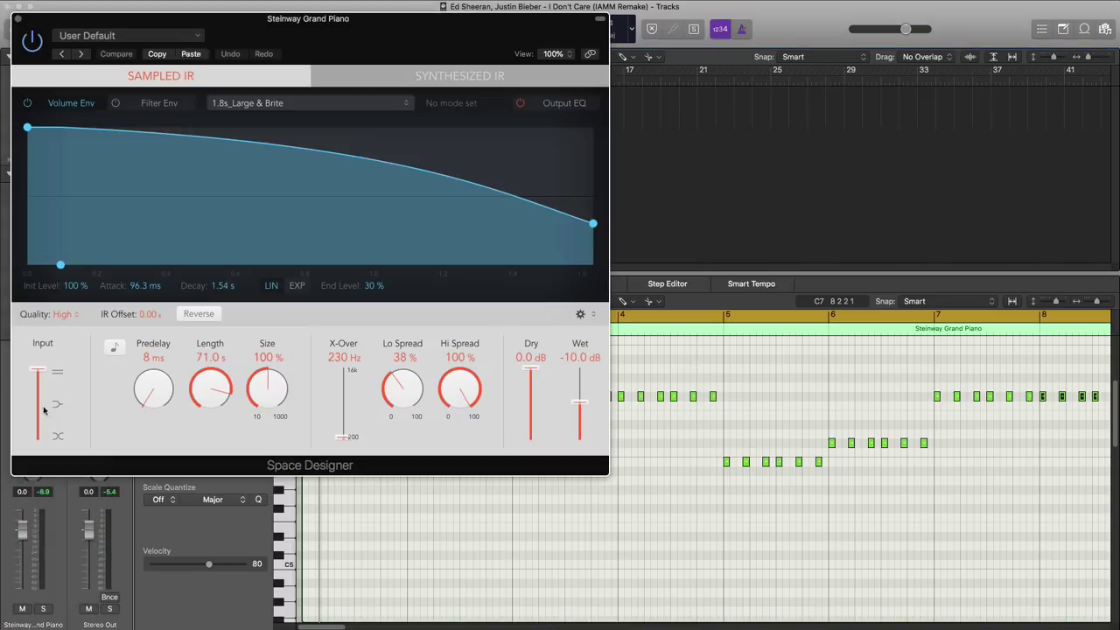
pyautogui.moveTo(344, 49); pyautogui.dragTo(416, 81)
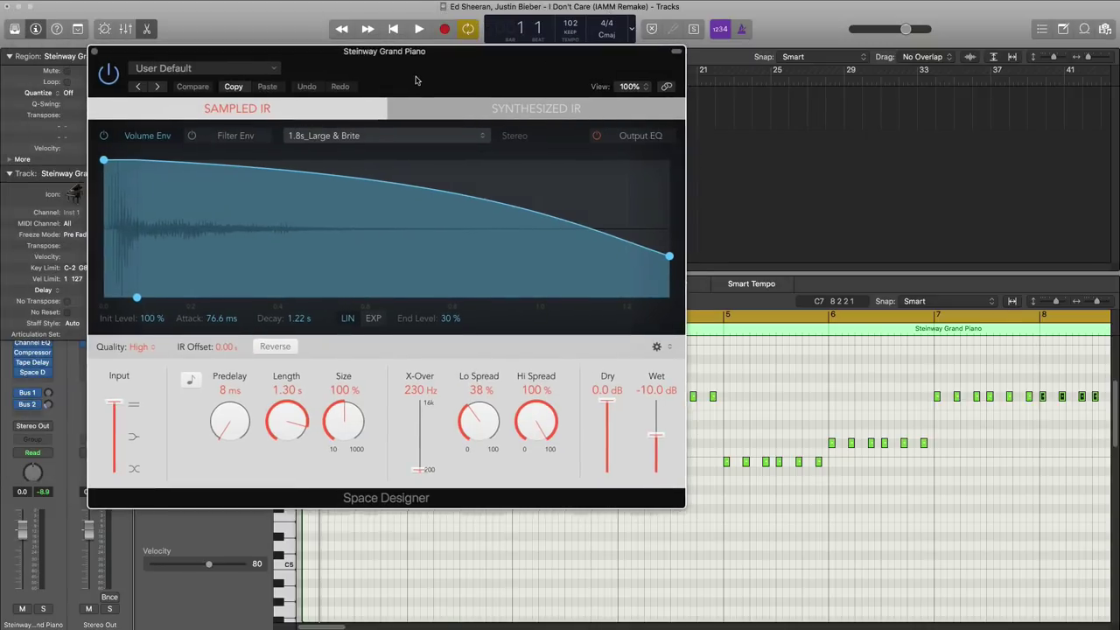
# Step: Lower the piano reverb's wet level to about -18.5 dB, audition it and close the Space Designer window
pyautogui.press('space')
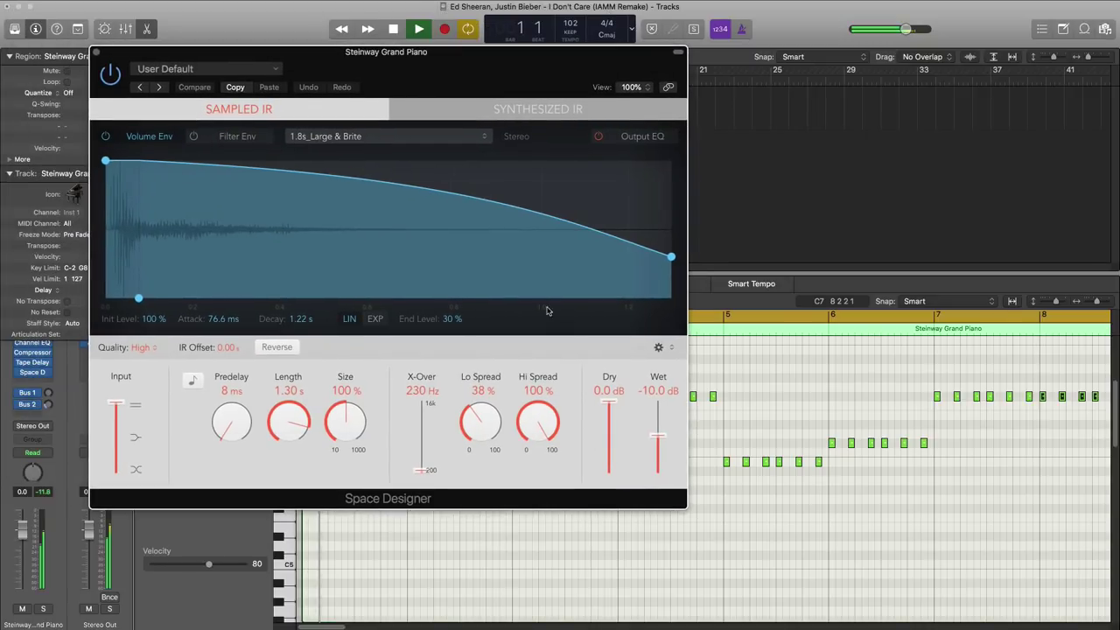
pyautogui.moveTo(657, 436); pyautogui.dragTo(652, 451)
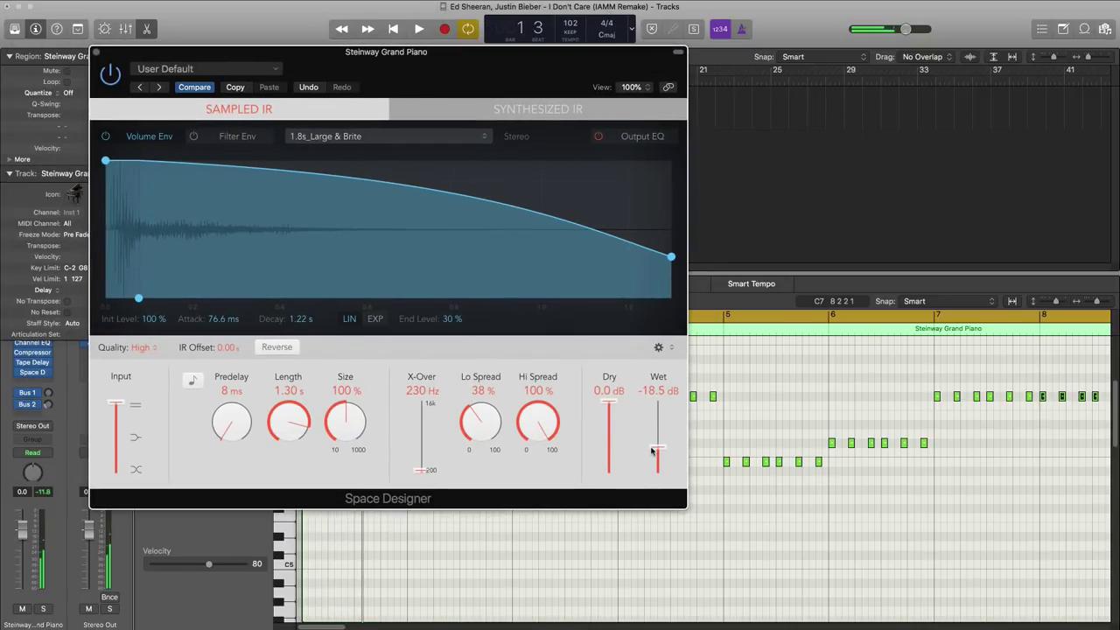
pyautogui.click(96, 52)
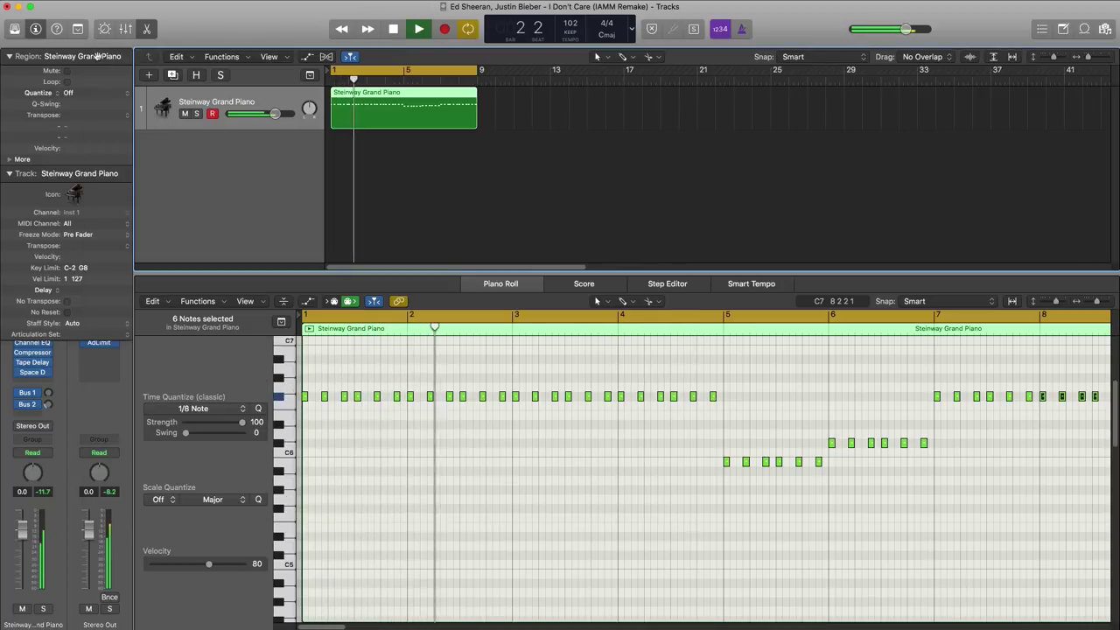
pyautogui.press('space')
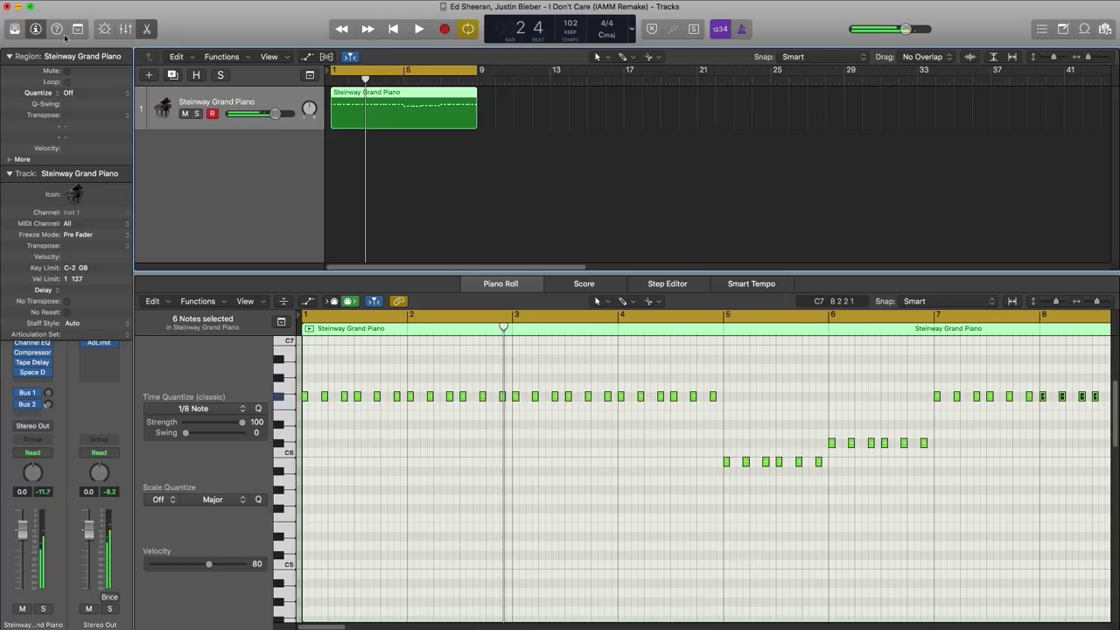
# Step: Close the note editor and create one software instrument track with a stereo EXS24 sampler
pyautogui.press('x')
pyautogui.press('x')
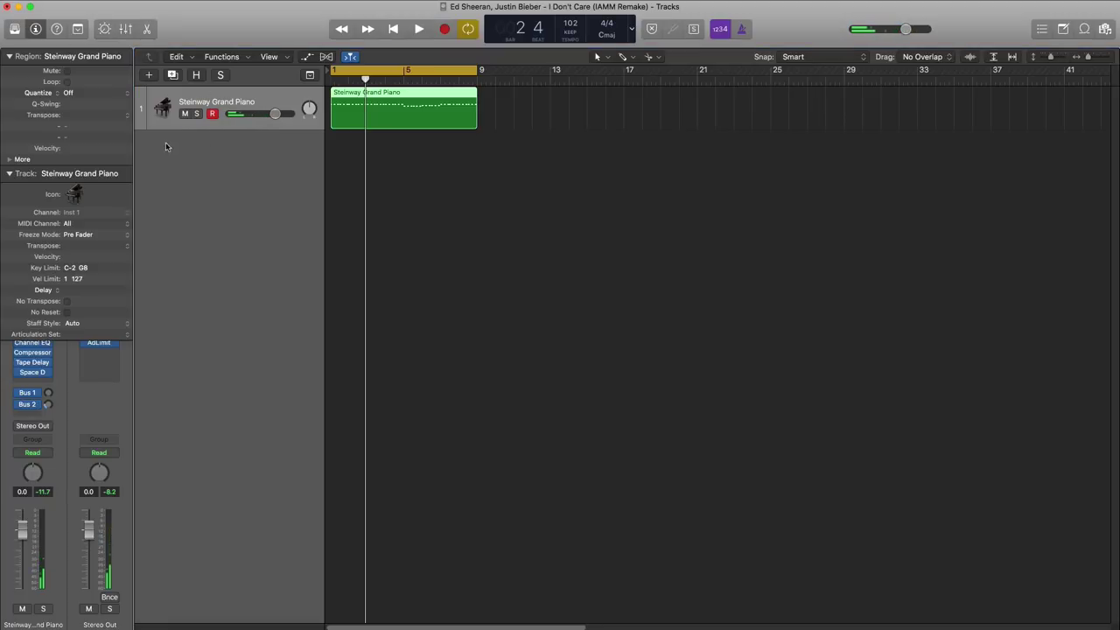
pyautogui.click(149, 77)
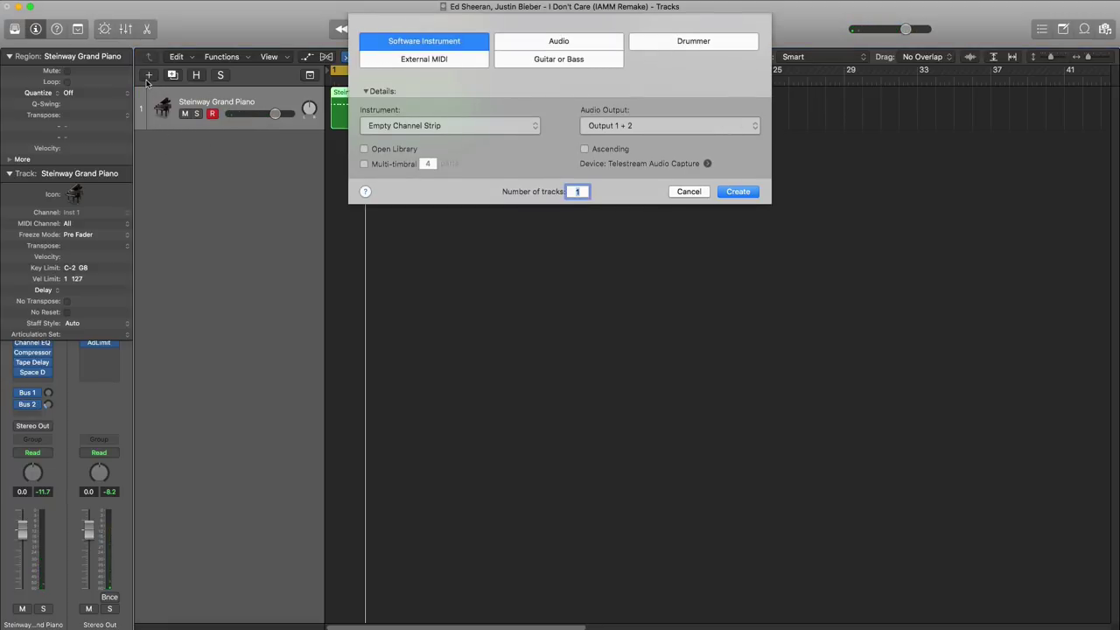
pyautogui.press('Return')
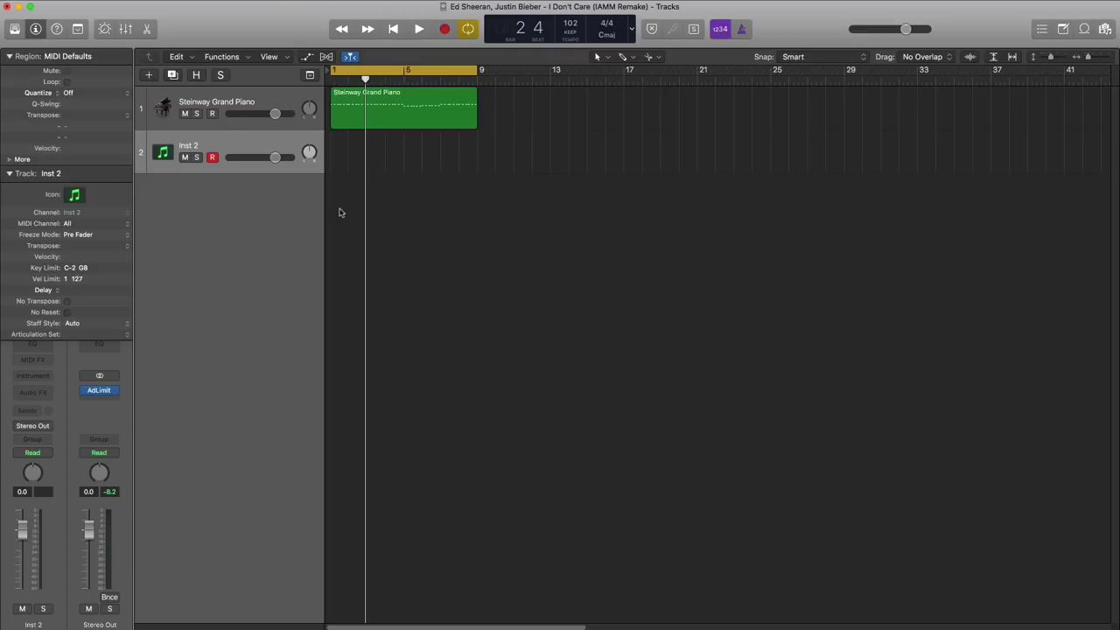
pyautogui.click(35, 379)
pyautogui.moveTo(118, 399)
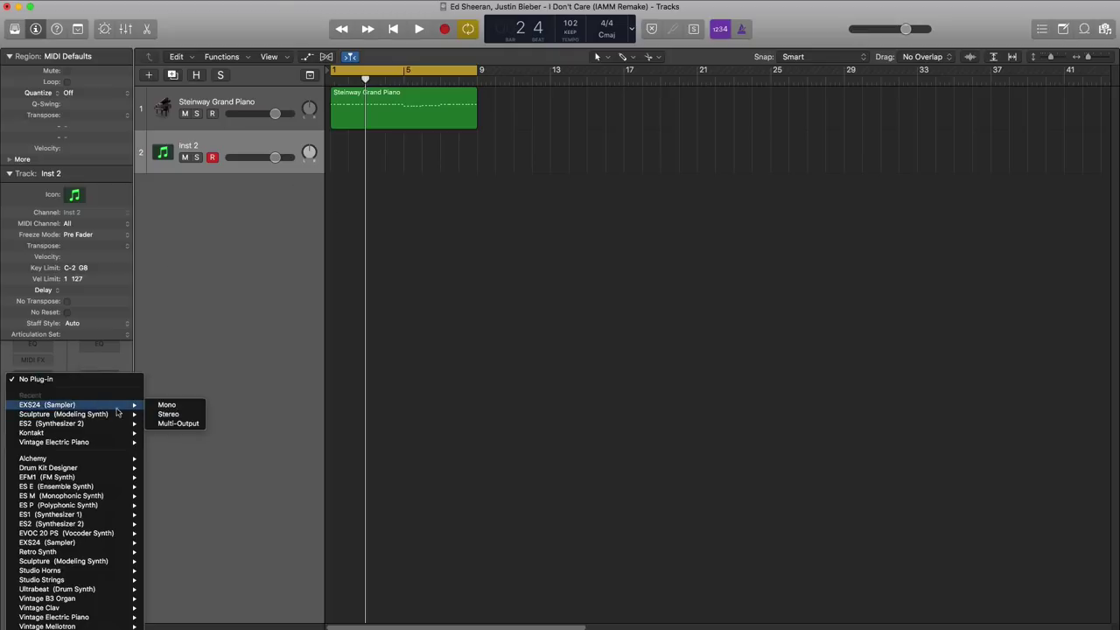
pyautogui.click(161, 414)
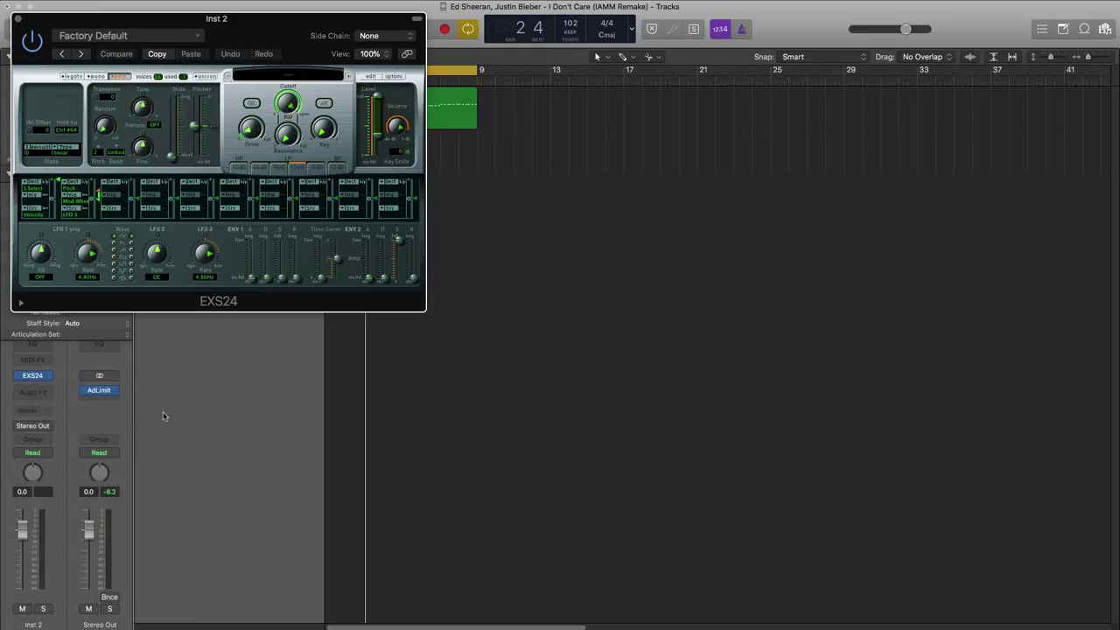
# Step: Load the "I dont care drum kit" instrument into EXS24, adjust its level slider and close the sampler window
pyautogui.click(302, 77)
pyautogui.moveTo(315, 161)
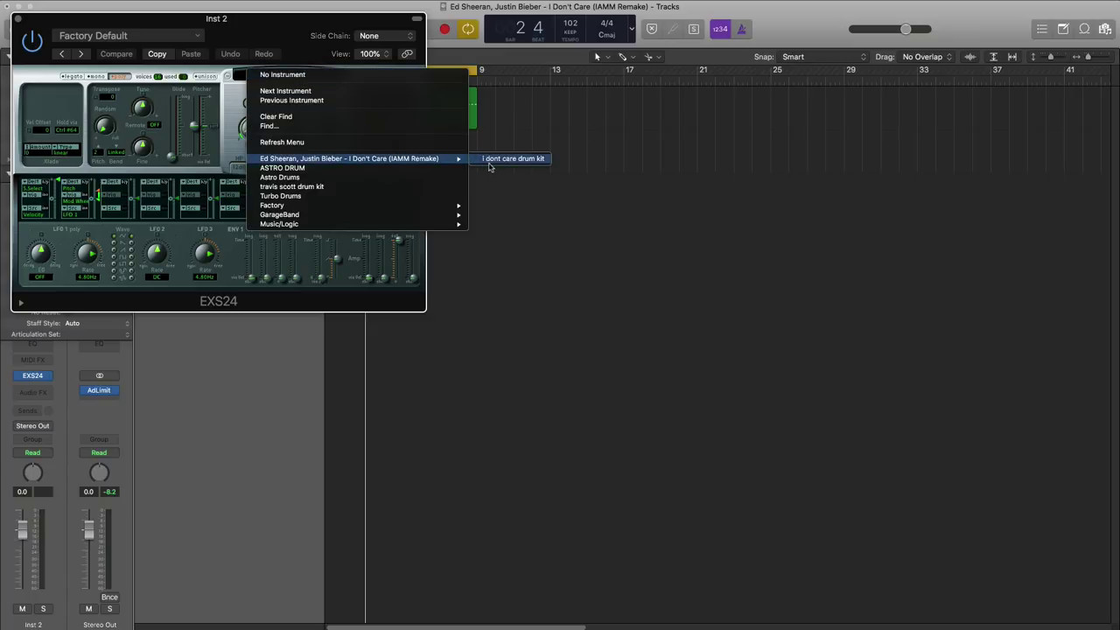
pyautogui.click(491, 163)
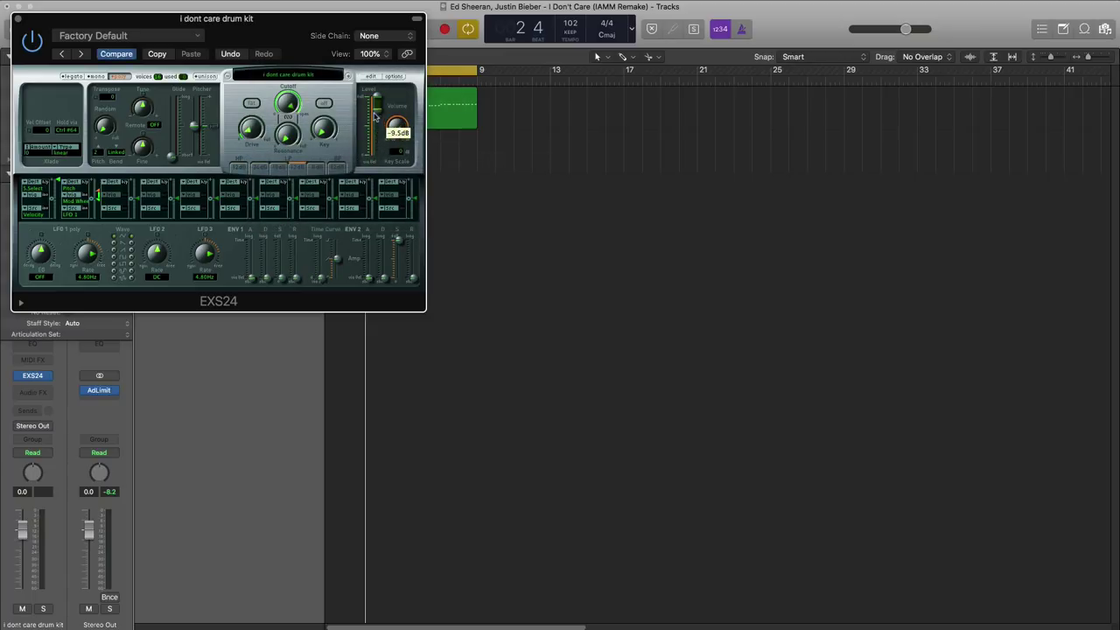
pyautogui.click(18, 20)
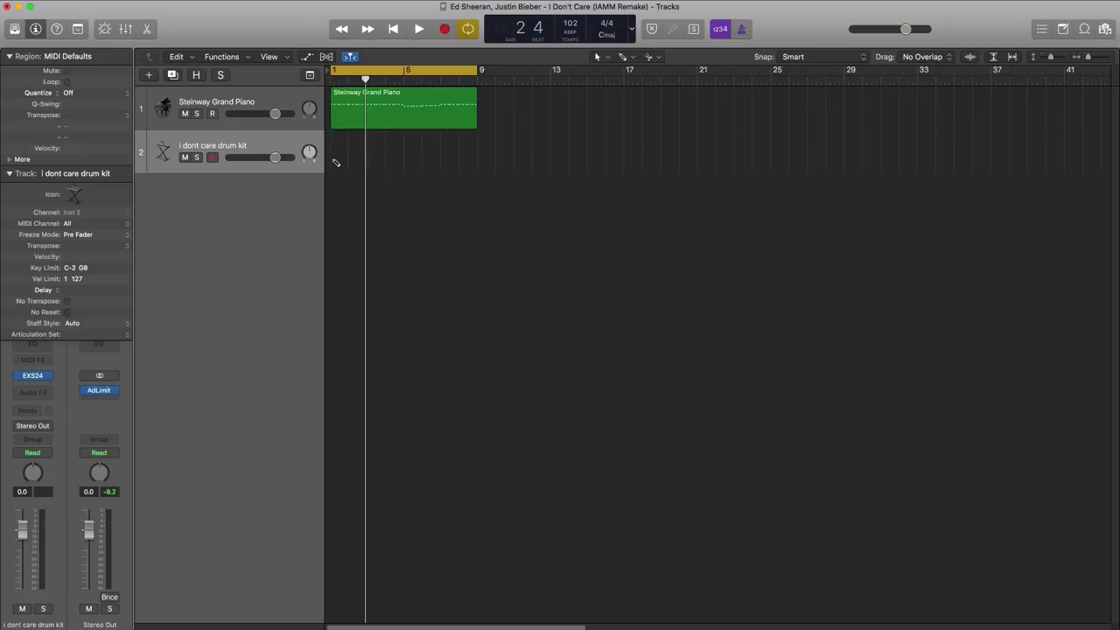
# Step: Create an empty region from bar 1 to bar 9 on the drum kit track and open it for note editing
pyautogui.click(336, 163)
pyautogui.moveTo(349, 169); pyautogui.dragTo(477, 166)
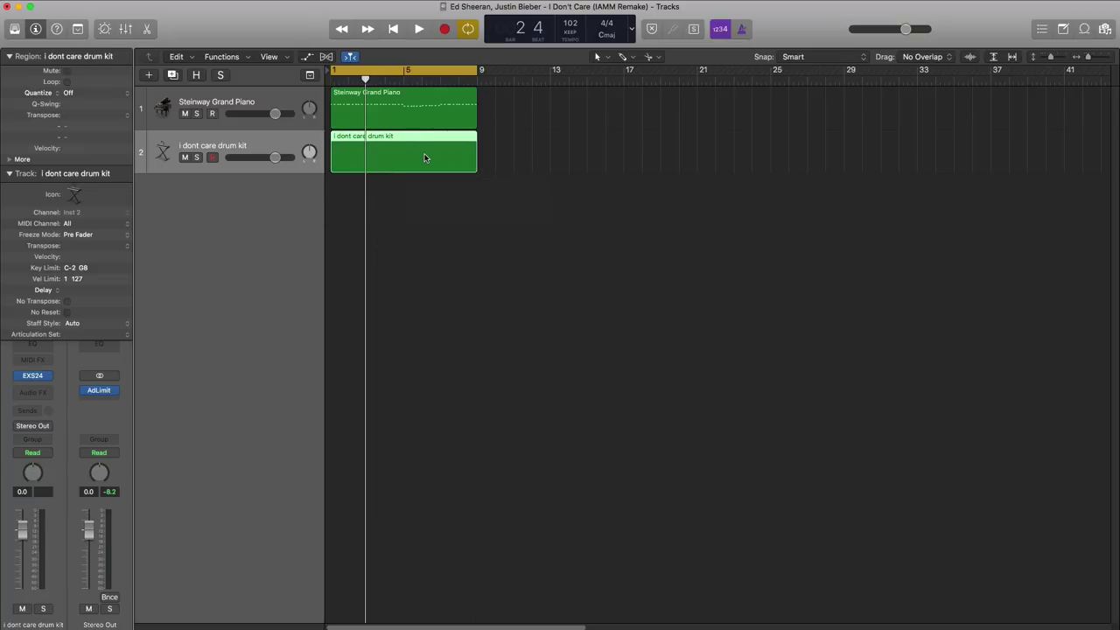
pyautogui.doubleClick(424, 158)
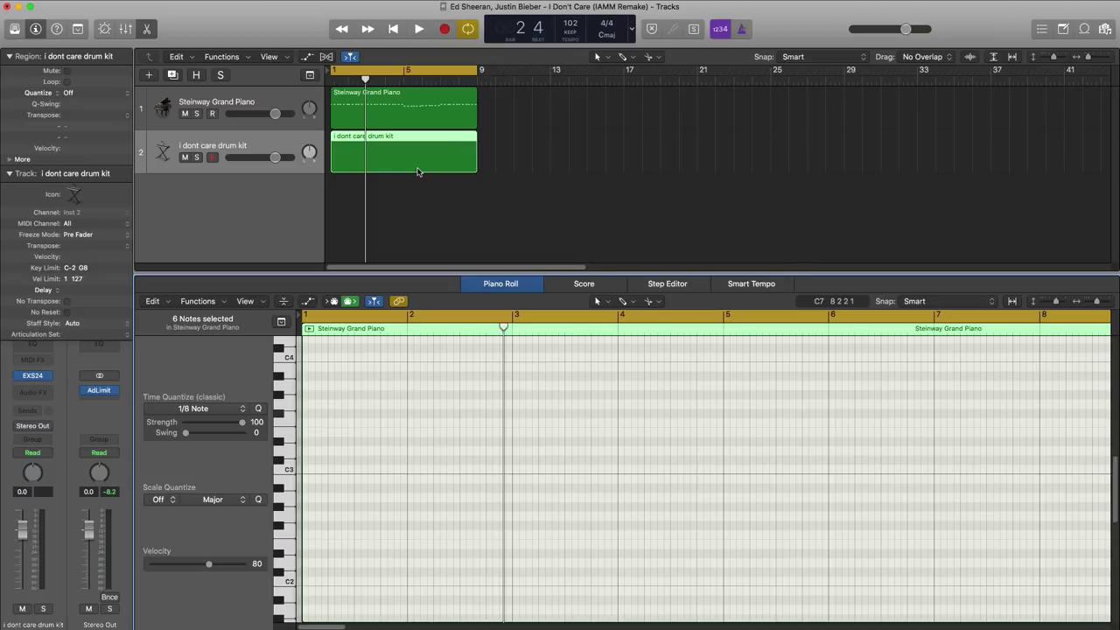
# Step: Add five short C♯3 drum notes in bar 1 at 1 1 1, 1 1 4, 1 2 3, 1 3 4 and 1 4 3
pyautogui.scroll(1, 353, 506)
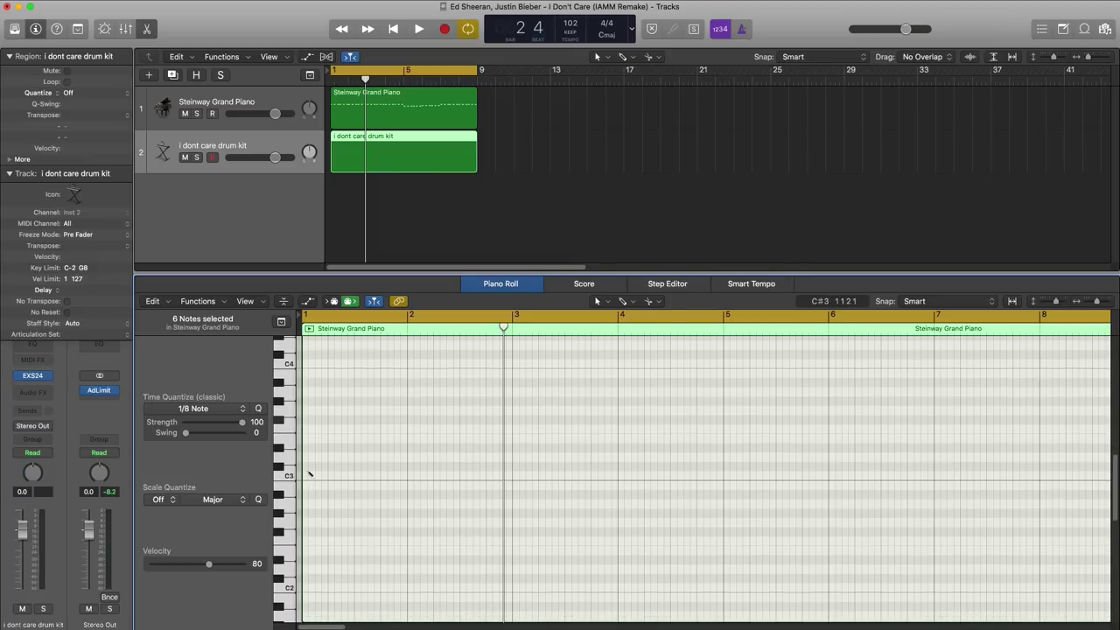
pyautogui.click(307, 467)
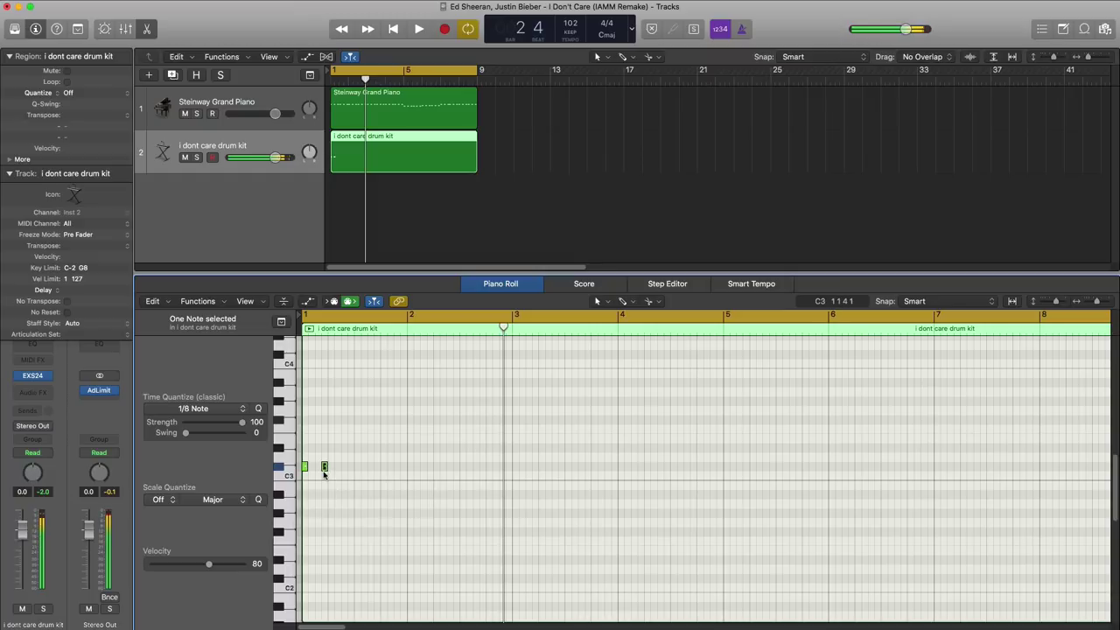
pyautogui.click(344, 468)
pyautogui.click(375, 466)
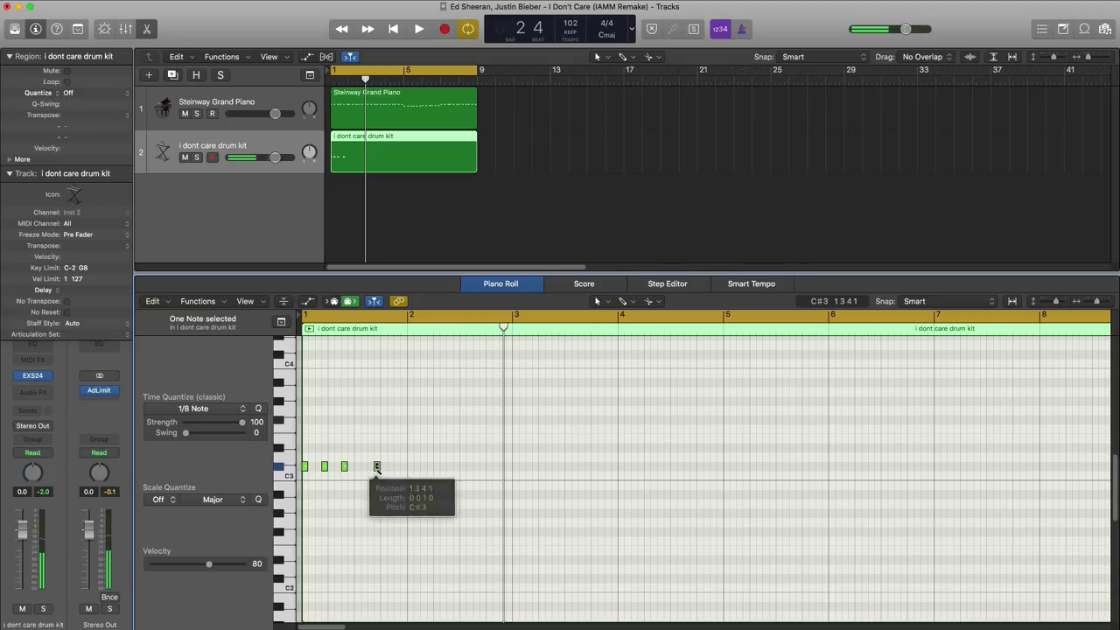
pyautogui.click(396, 468)
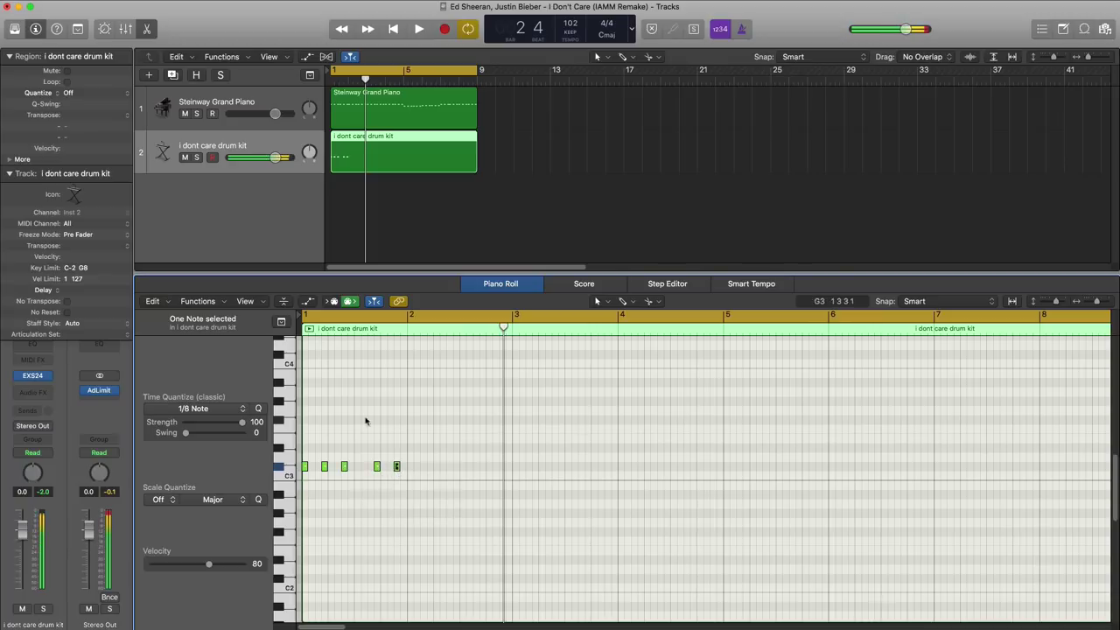
# Step: Repeat the five-note C♯3 pattern through bar 8 and play it back with the piano
pyautogui.moveTo(440, 494); pyautogui.dragTo(294, 447)
pyautogui.press('super+r')
pyautogui.press('super+r')
pyautogui.press('super+r')
pyautogui.press('super+r')
pyautogui.press('super+r')
pyautogui.press('super+r')
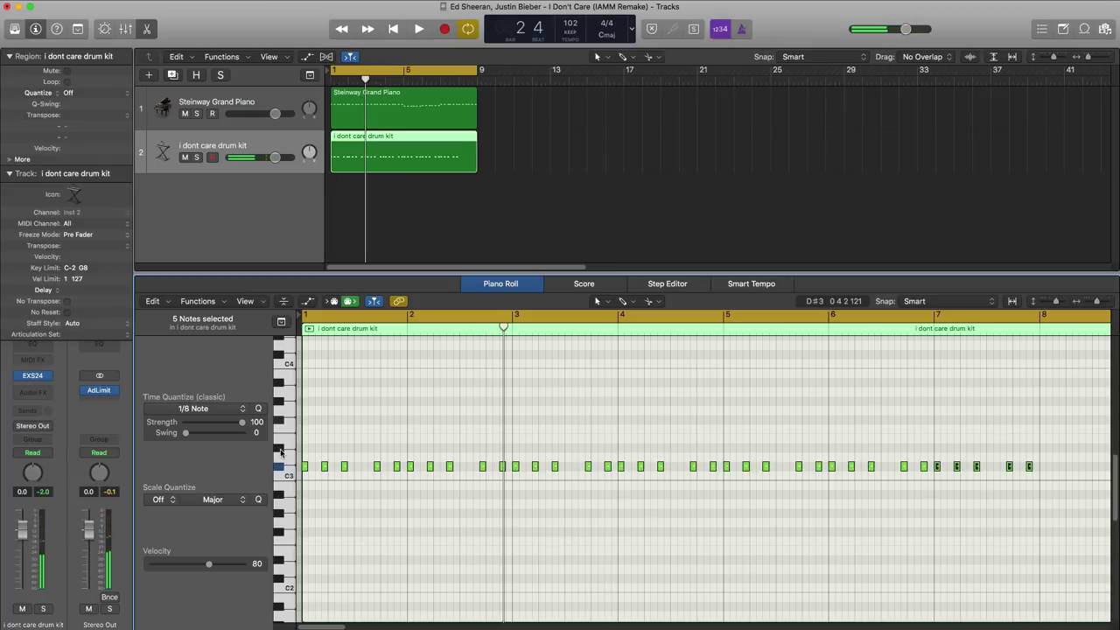
pyautogui.press('space')
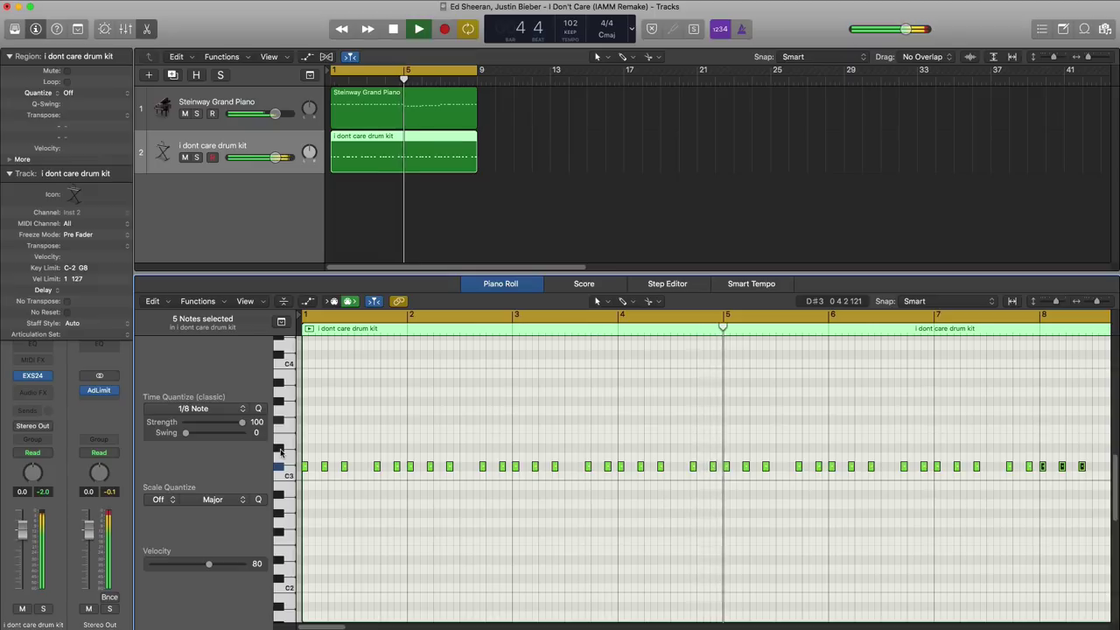
pyautogui.press('space')
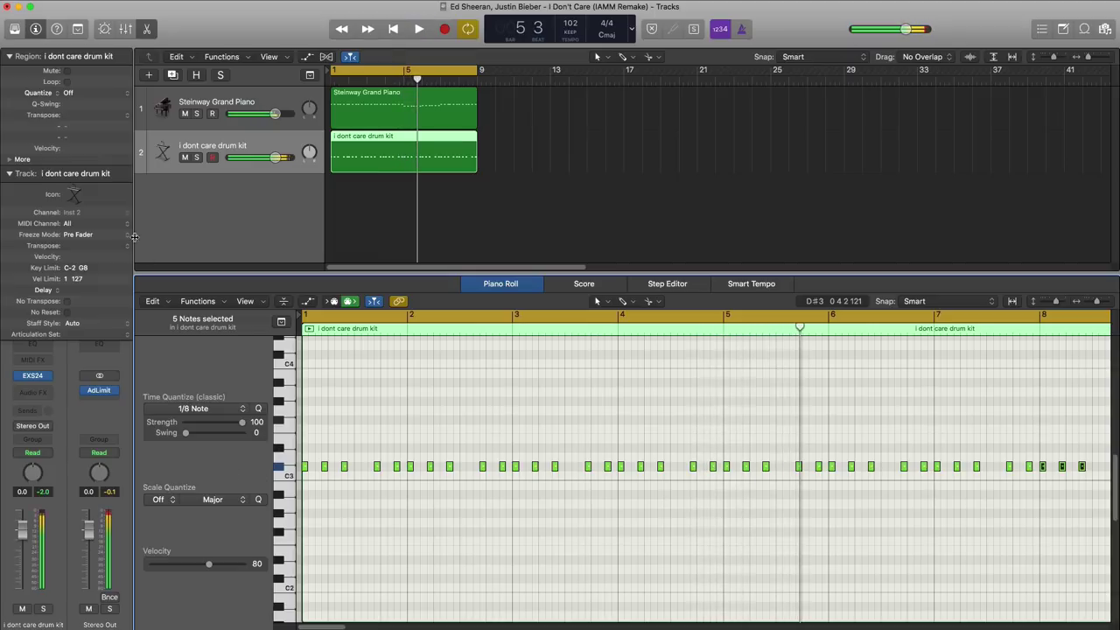
# Step: Duplicate the drum kit track and copy its region onto the new track at bar 1
pyautogui.click(173, 77)
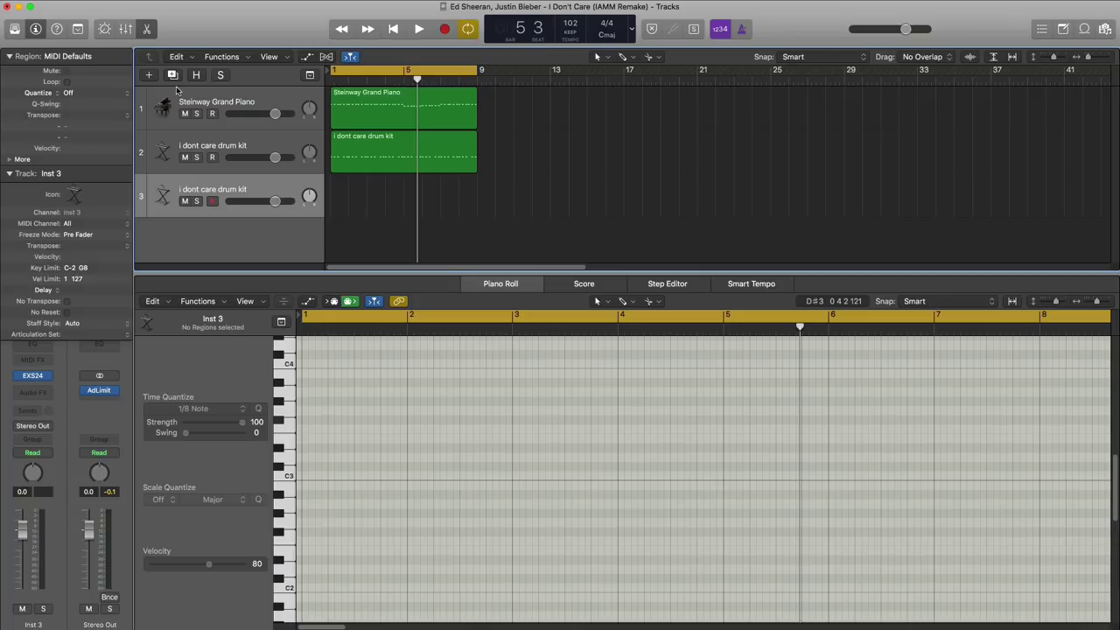
pyautogui.click(366, 164)
pyautogui.moveTo(366, 164); pyautogui.dragTo(370, 202)
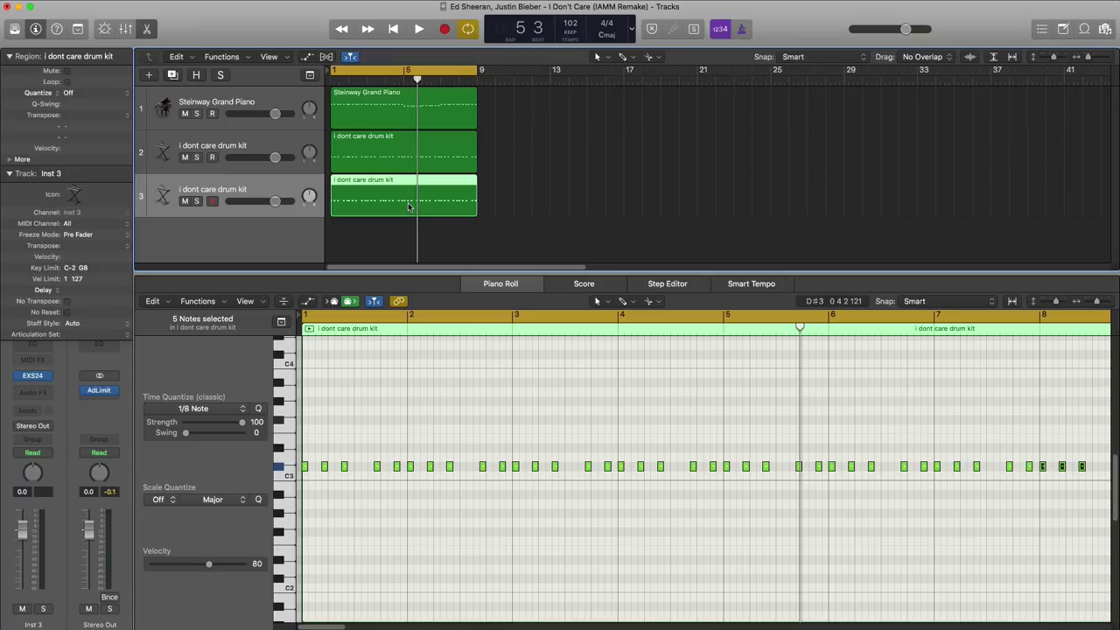
# Step: Move all notes of the copied drum region up to D♯3 and play back the result
pyautogui.click(576, 396)
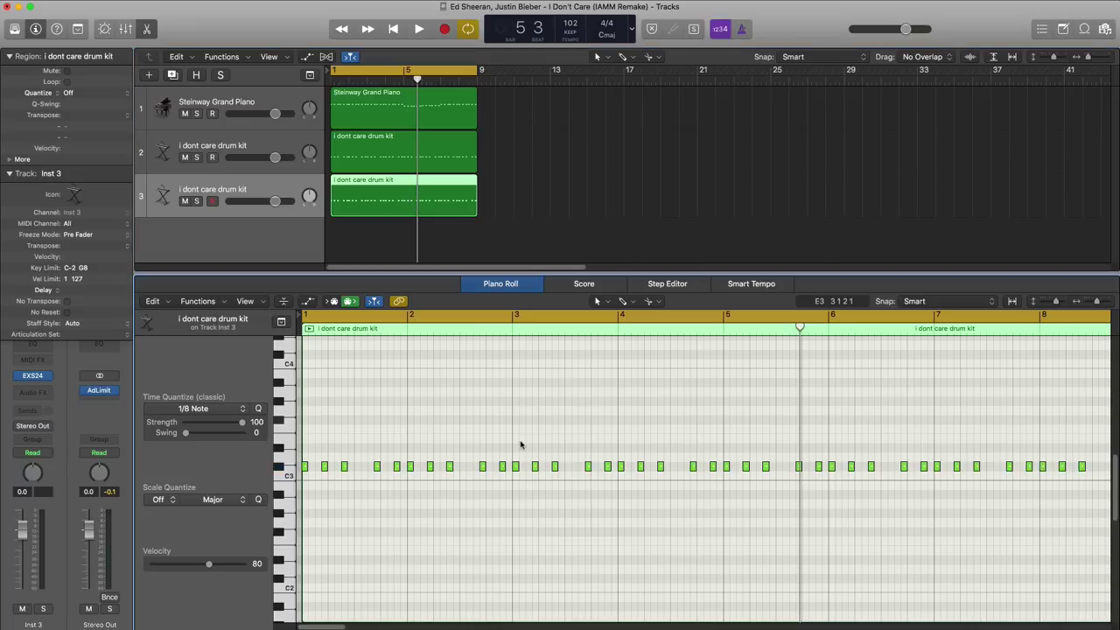
pyautogui.press('super+a')
pyautogui.moveTo(303, 468); pyautogui.dragTo(305, 455)
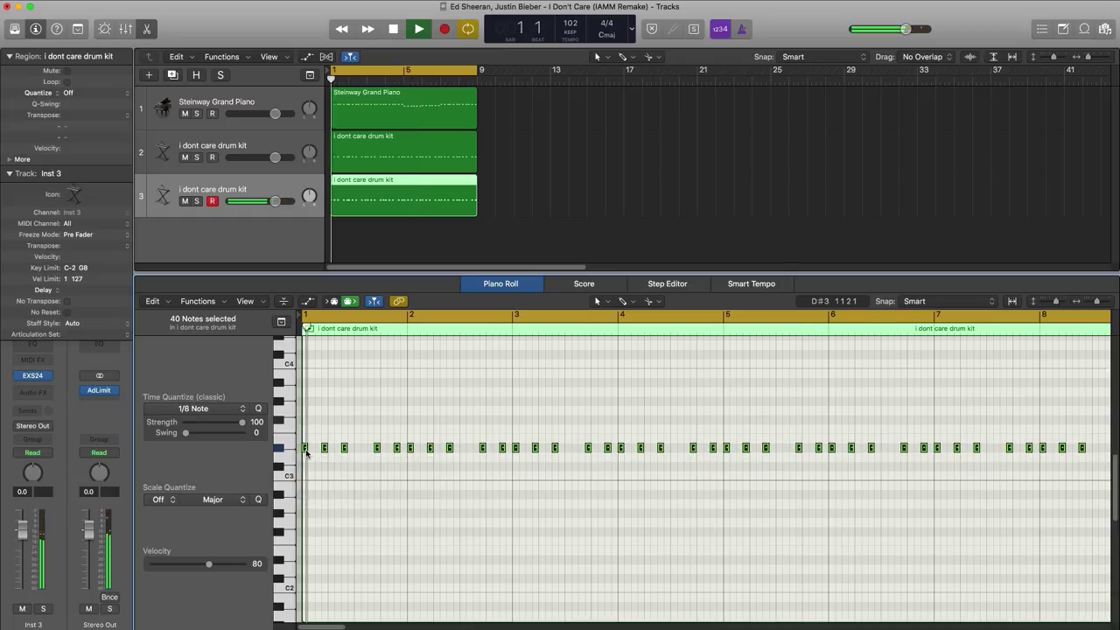
pyautogui.press('space')
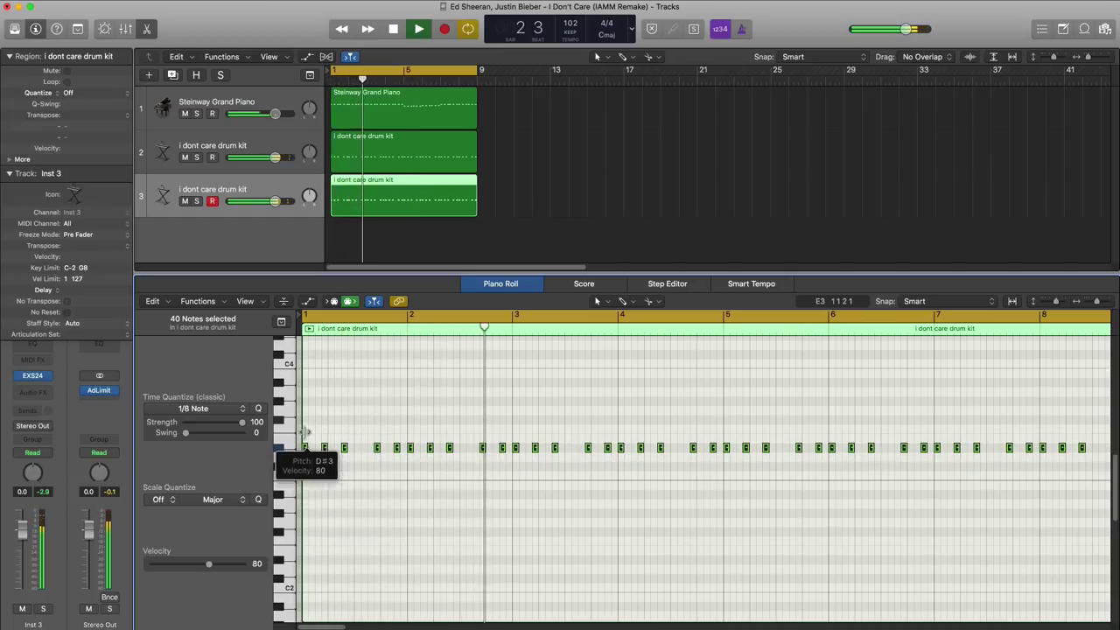
pyautogui.press('space')
# Step: Insert a stereo Space Designer reverb on the duplicated drum kit track
pyautogui.click(38, 393)
pyautogui.moveTo(70, 422)
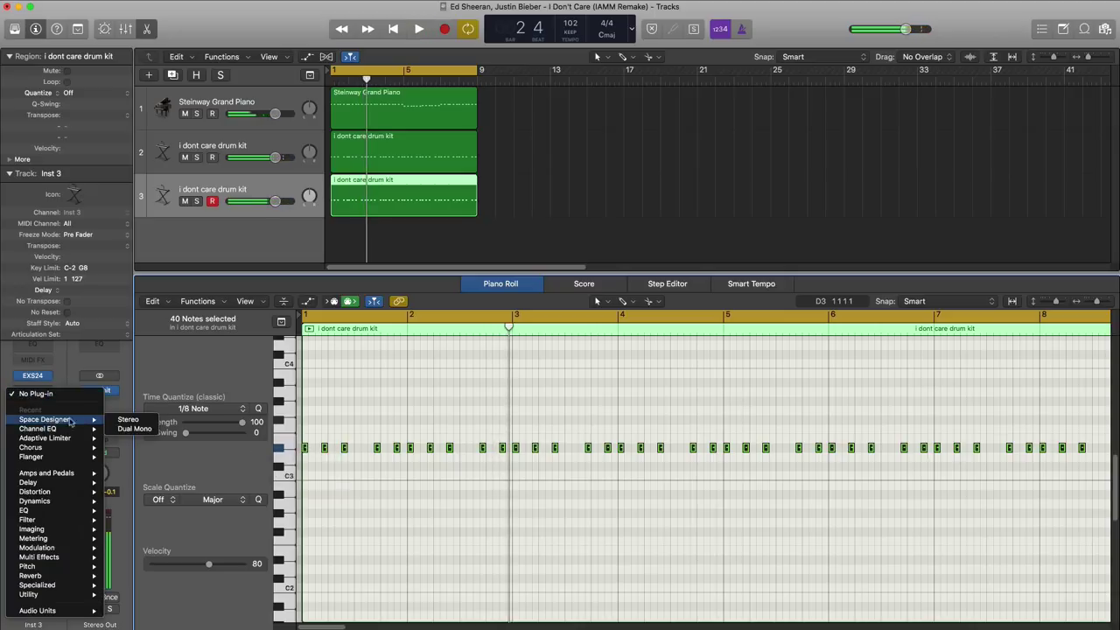
pyautogui.click(128, 420)
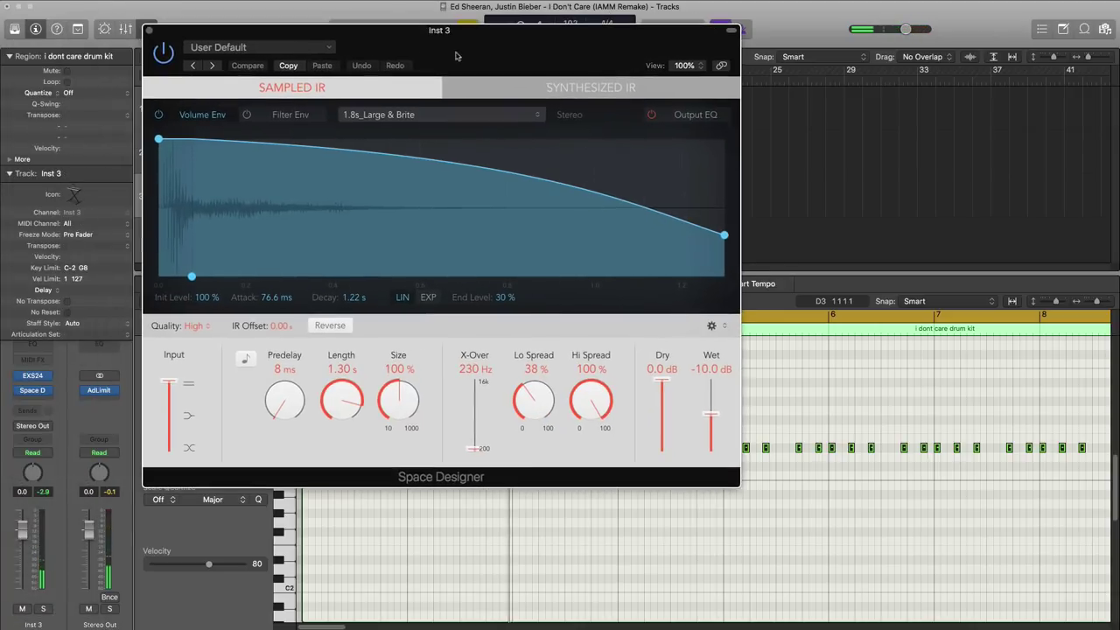
# Step: Load the "02.4s Backward Rolls" reverb preset, lower the dry level to about -7.4 dB and close the plug-in window
pyautogui.click(326, 50)
pyautogui.moveTo(332, 269)
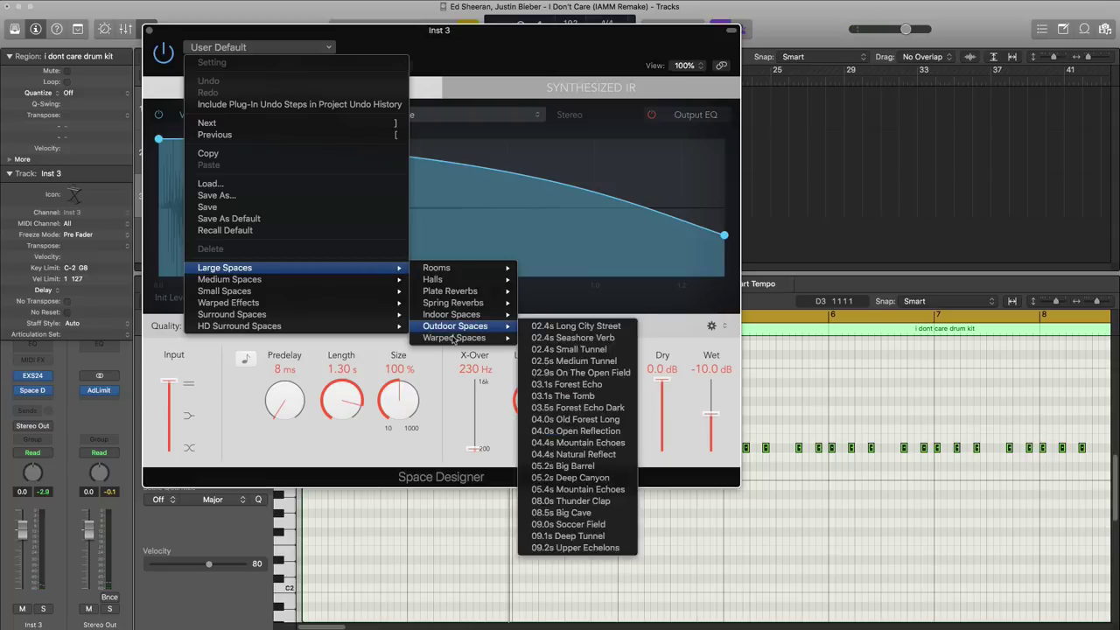
pyautogui.moveTo(454, 338)
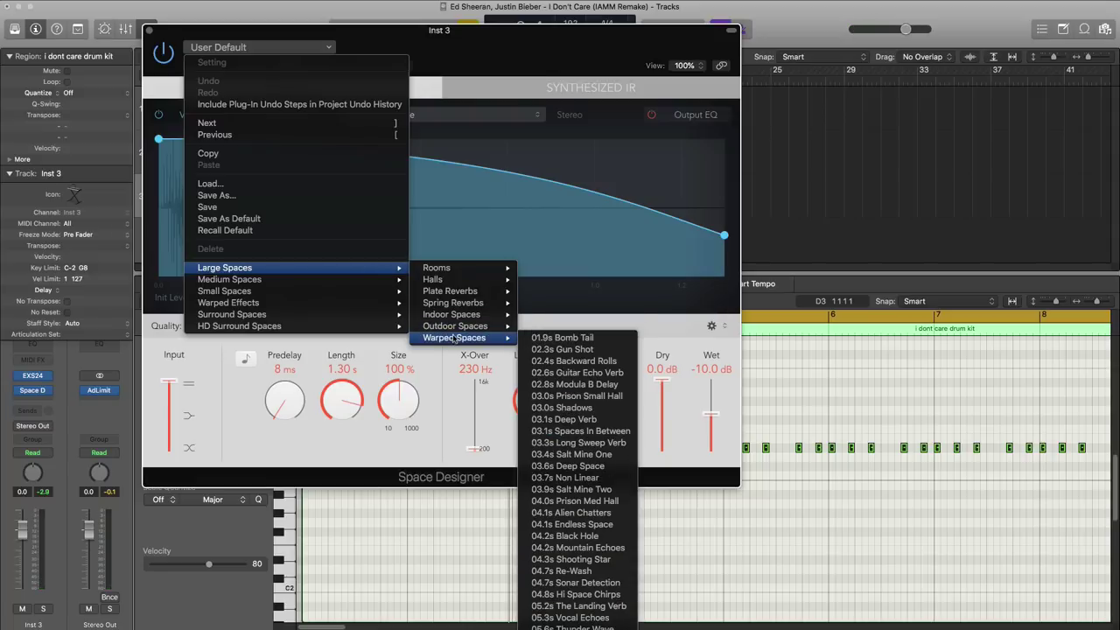
pyautogui.click(585, 361)
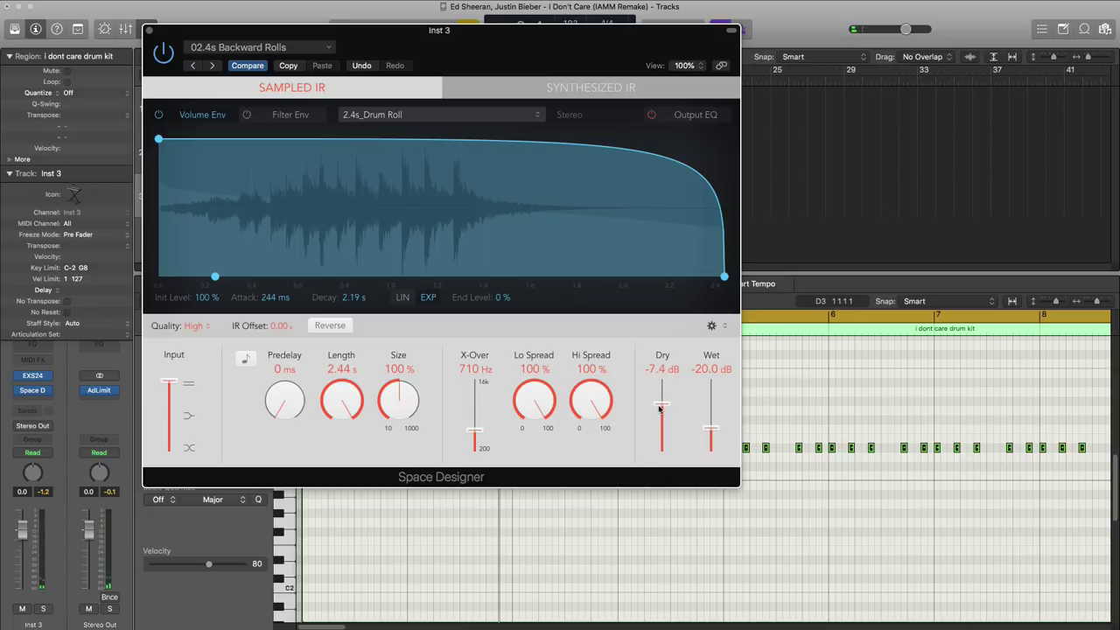
pyautogui.moveTo(661, 408); pyautogui.dragTo(661, 410)
pyautogui.click(148, 31)
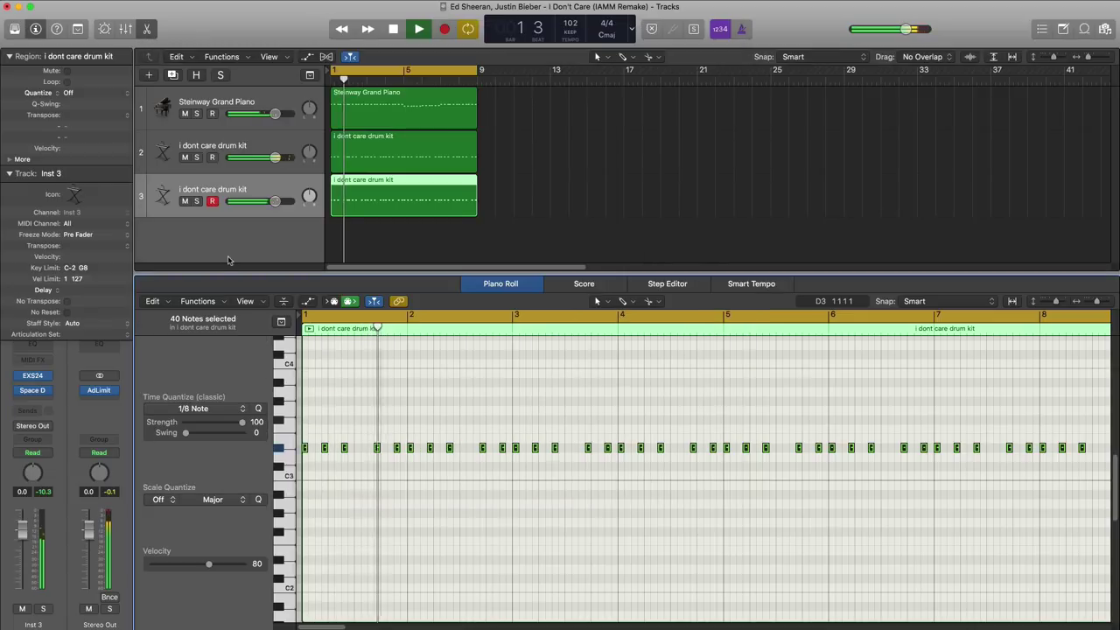
# Step: Add a Channel EQ to the third track and enable its low-cut filter at about 520 Hz
pyautogui.doubleClick(42, 348)
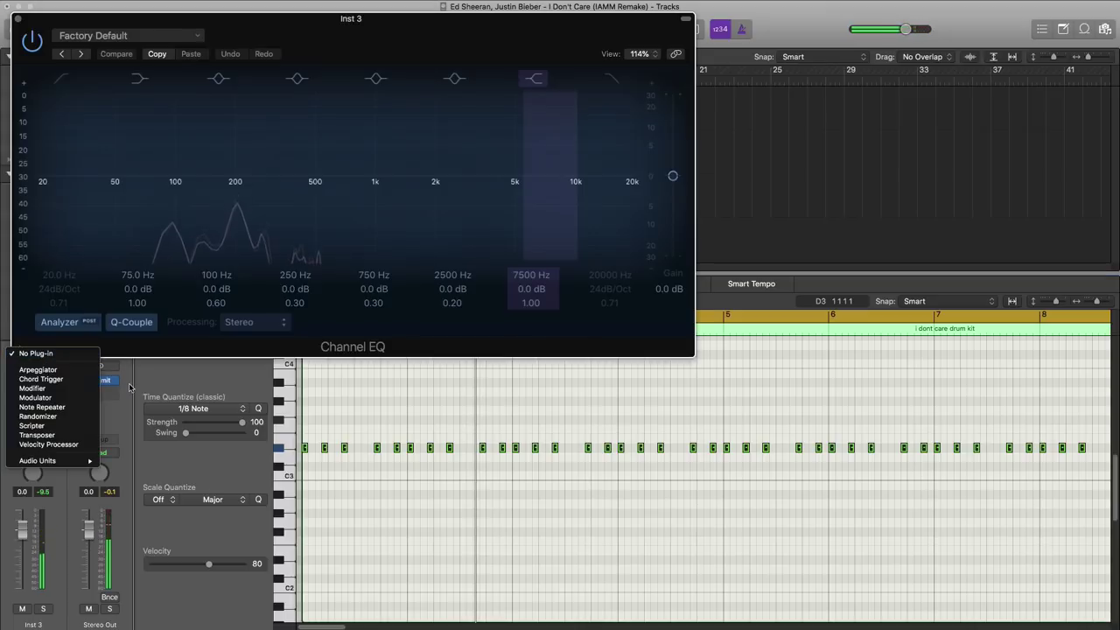
pyautogui.click(52, 79)
pyautogui.click(69, 126)
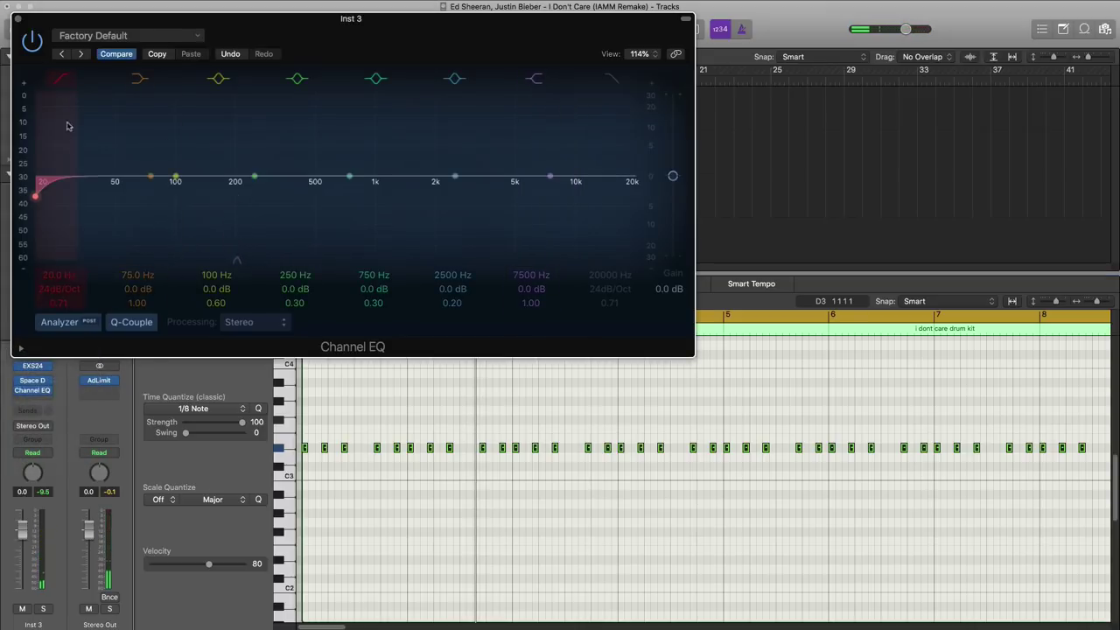
pyautogui.moveTo(58, 197); pyautogui.dragTo(359, 199)
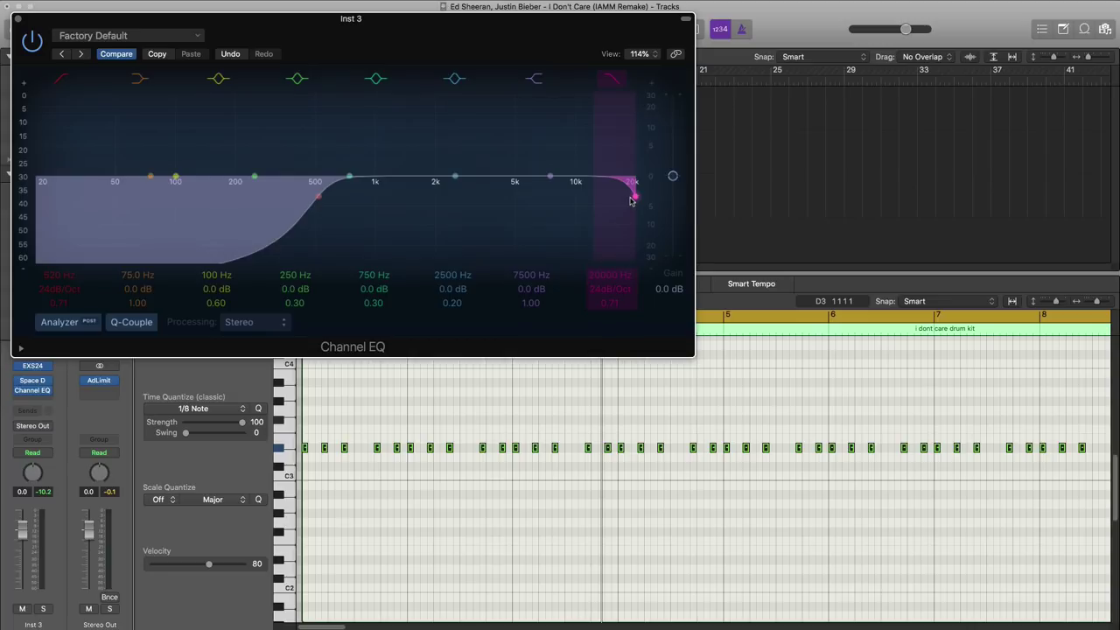
# Step: Enable the EQ's high-cut filter, bring it down to about 5500 Hz while listening, and adjust its slope
pyautogui.press('space')
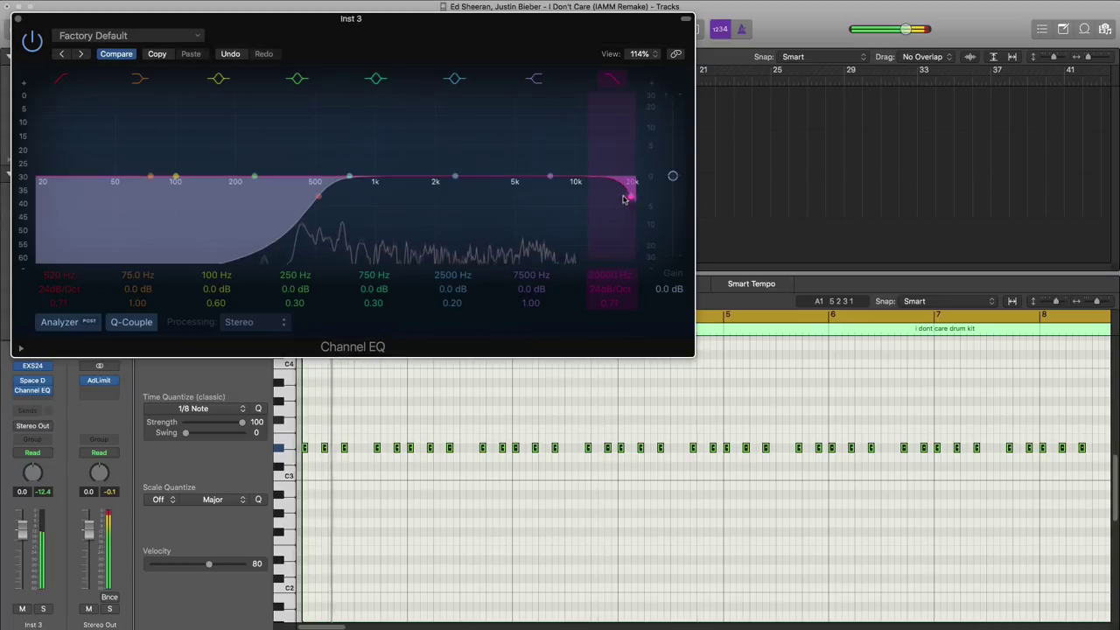
pyautogui.moveTo(631, 199); pyautogui.dragTo(490, 201)
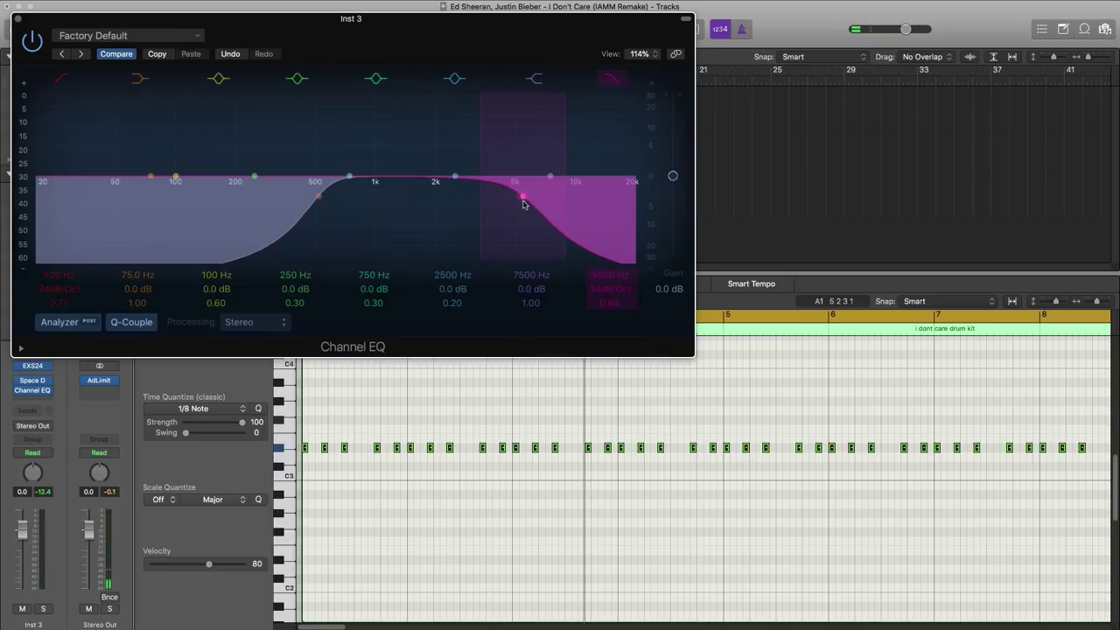
pyautogui.press('space')
pyautogui.moveTo(610, 289); pyautogui.dragTo(610, 321)
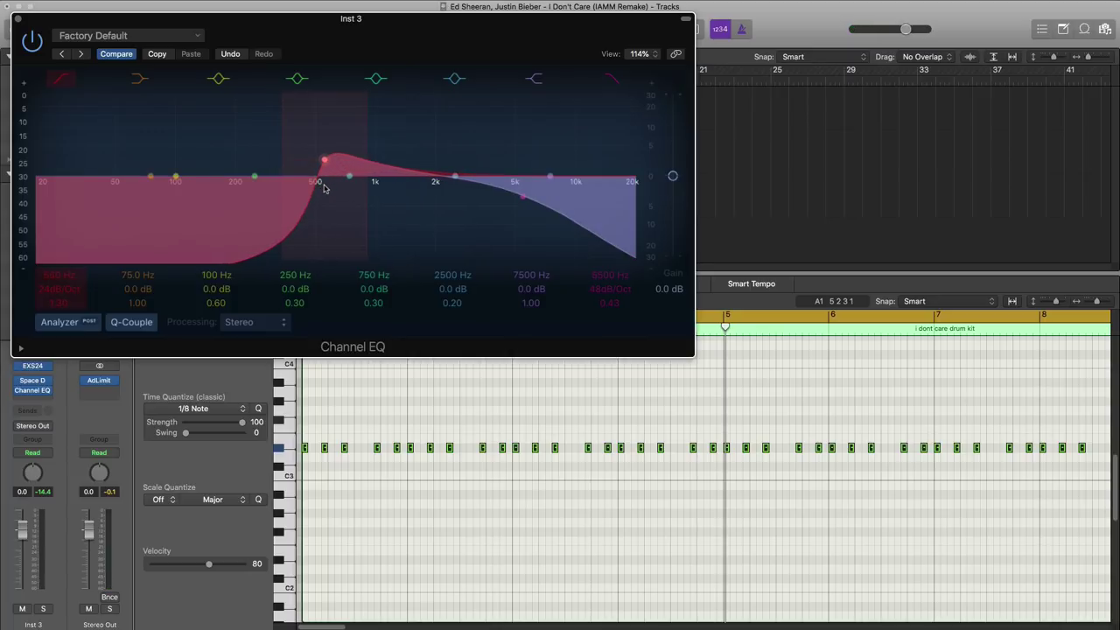
# Step: Shift the low-cut to about 500 Hz and raise its resonance into a pronounced peak during playback, then close the EQ
pyautogui.press('space')
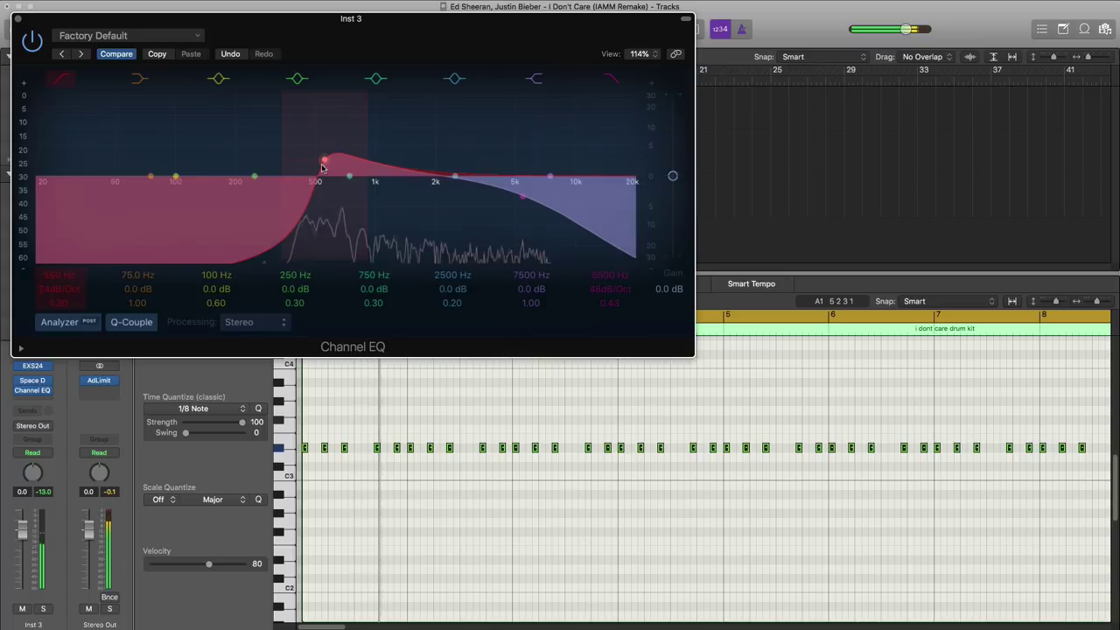
pyautogui.moveTo(322, 167); pyautogui.dragTo(312, 110)
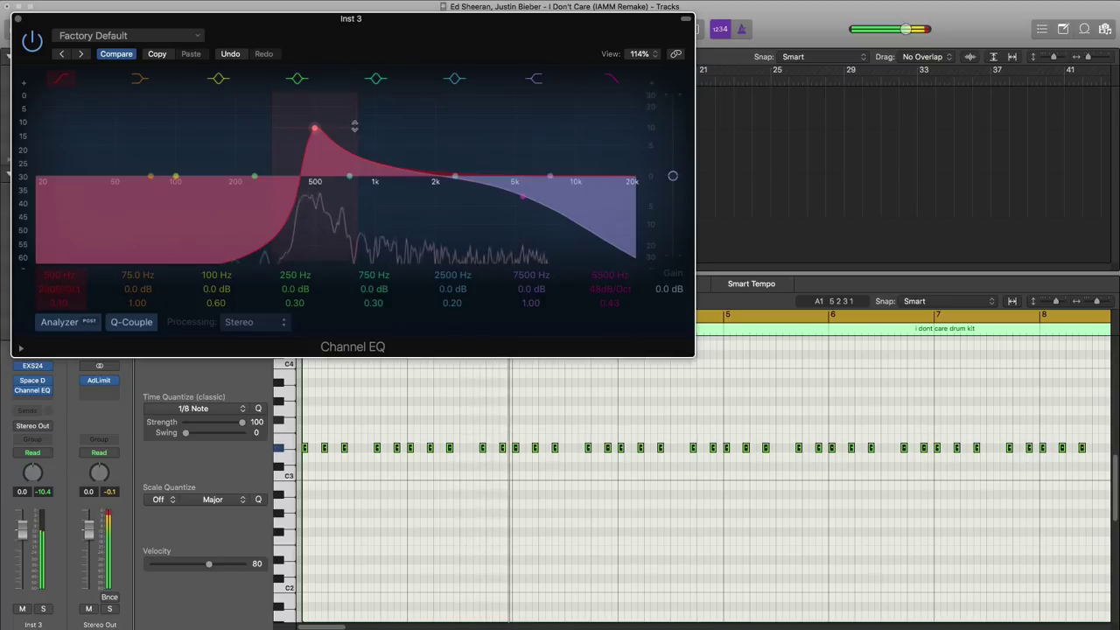
pyautogui.click(18, 19)
# Step: Lower the third track's volume to about -10.8 dB and check the balance in playback
pyautogui.moveTo(275, 203); pyautogui.dragTo(252, 204)
pyautogui.press('space')
pyautogui.press('space')
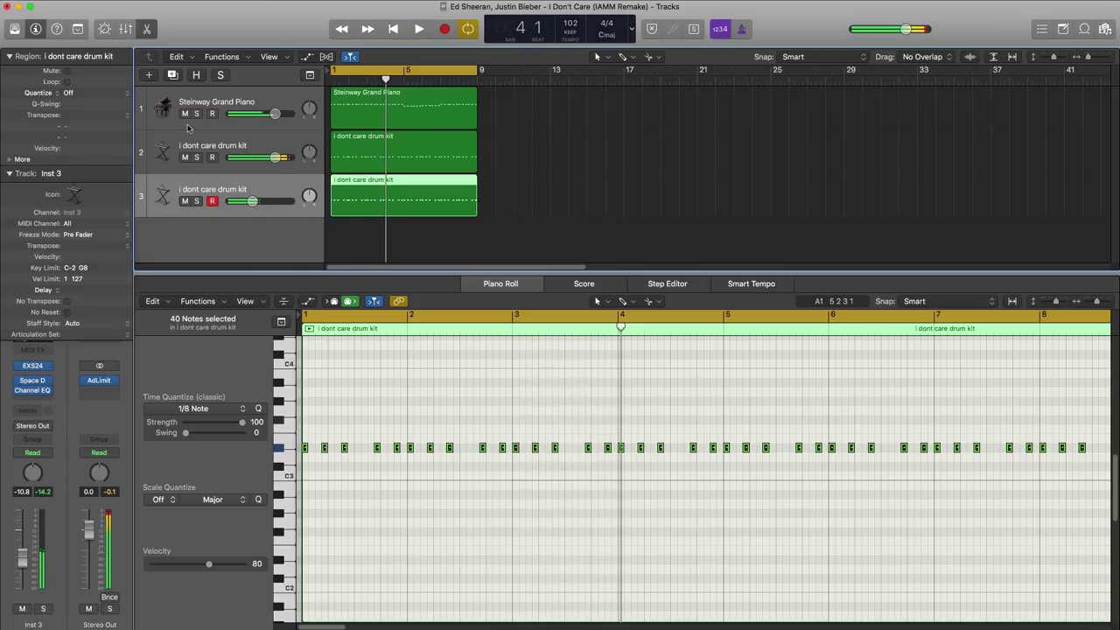
# Step: Duplicate the first drum kit track and copy the third track's region onto the new fourth track at bar 1
pyautogui.click(241, 154)
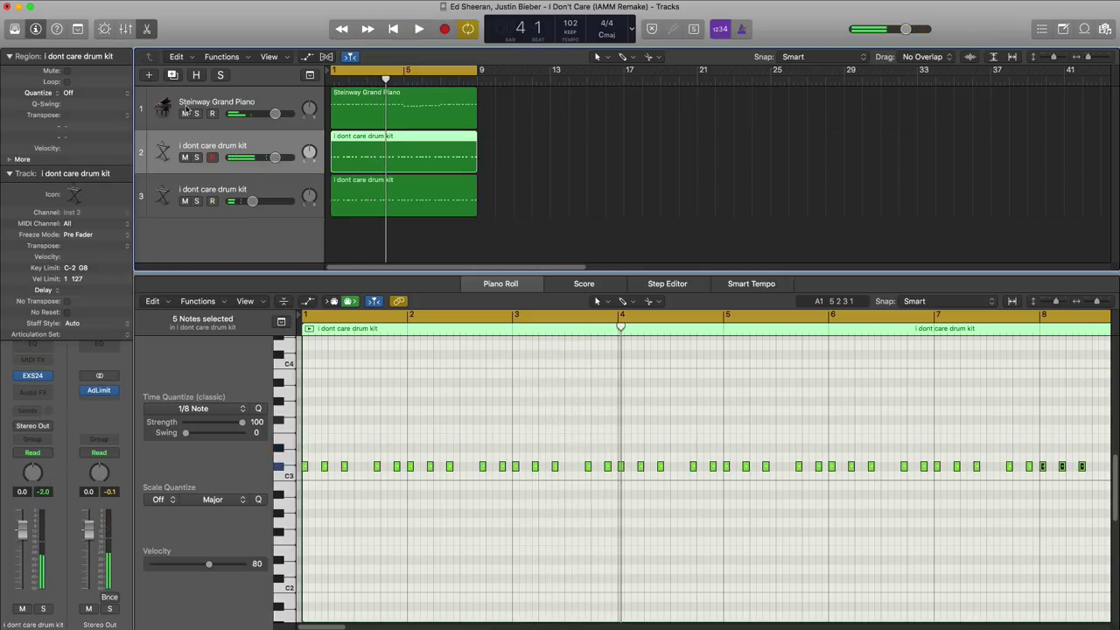
pyautogui.click(172, 76)
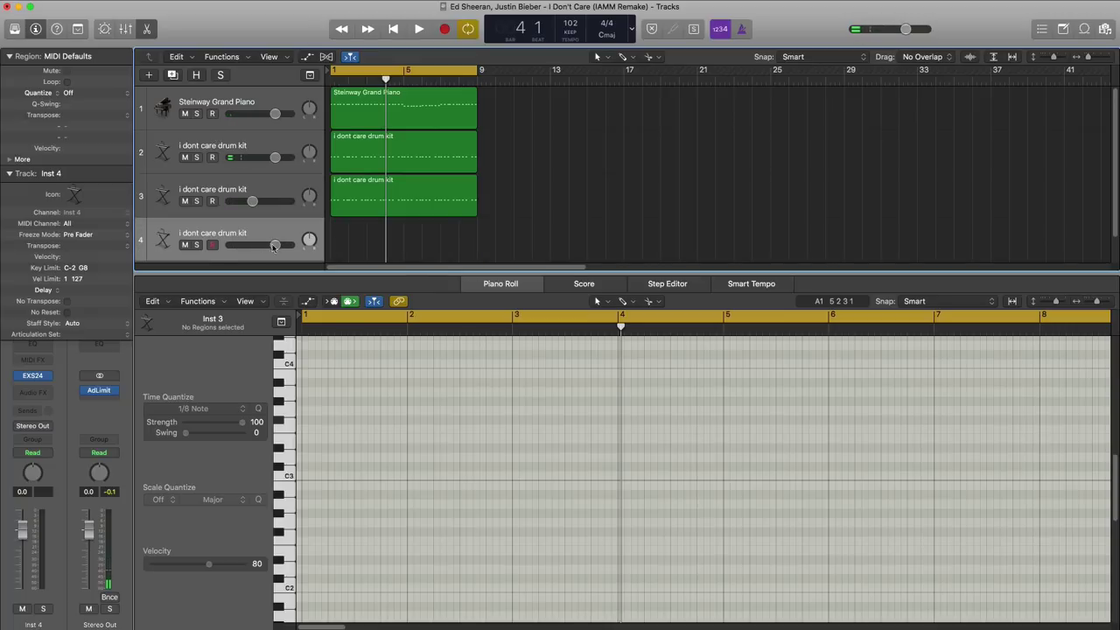
pyautogui.scroll(-1, 376, 201)
pyautogui.moveTo(392, 199); pyautogui.dragTo(391, 232)
pyautogui.press('space')
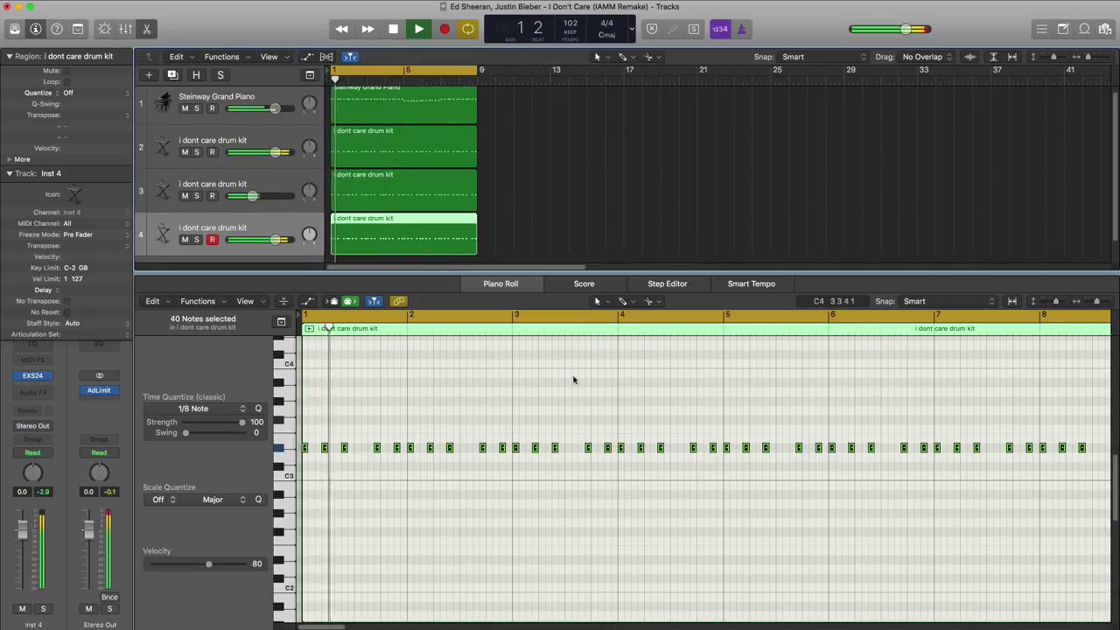
# Step: Solo the fourth track, move all its notes up three semitones to F♯3, and play back the result
pyautogui.press('s')
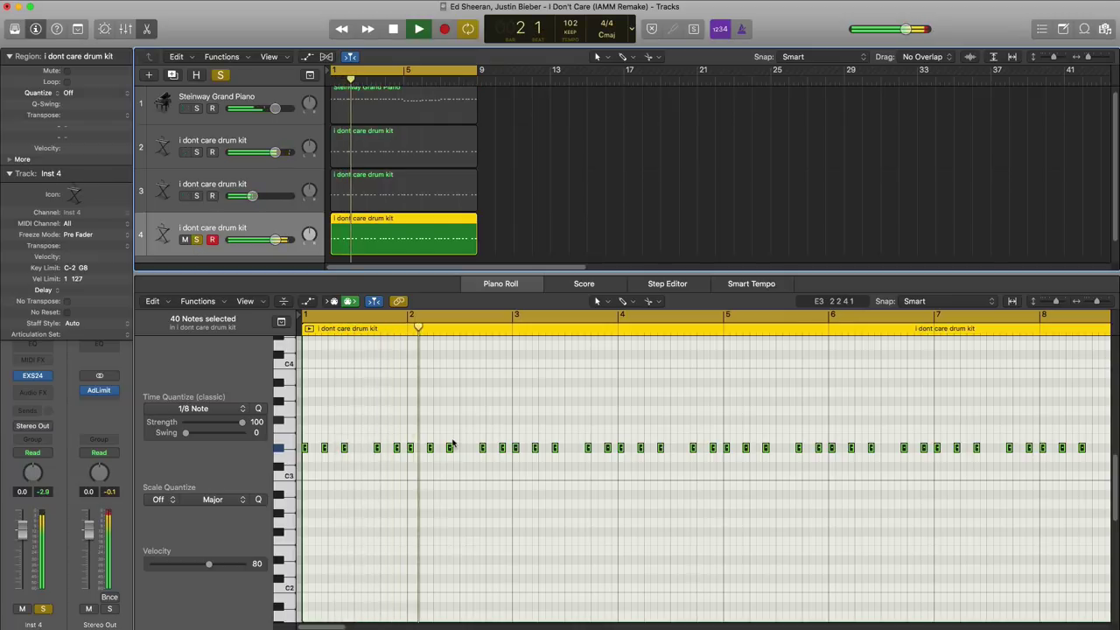
pyautogui.click(449, 433)
pyautogui.press('space')
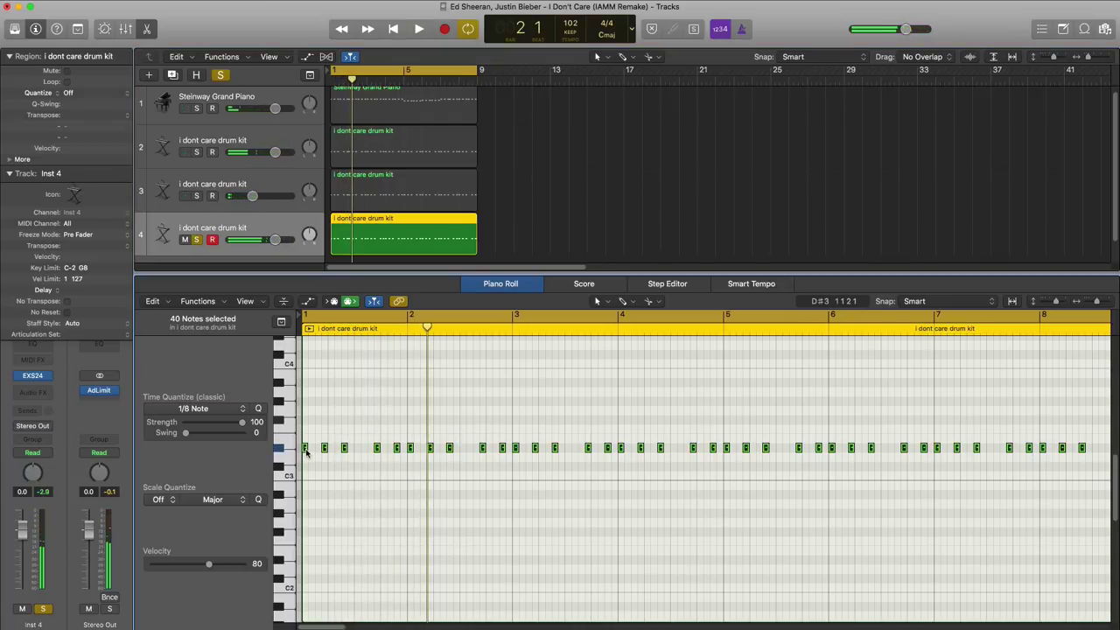
pyautogui.moveTo(306, 448); pyautogui.dragTo(309, 426)
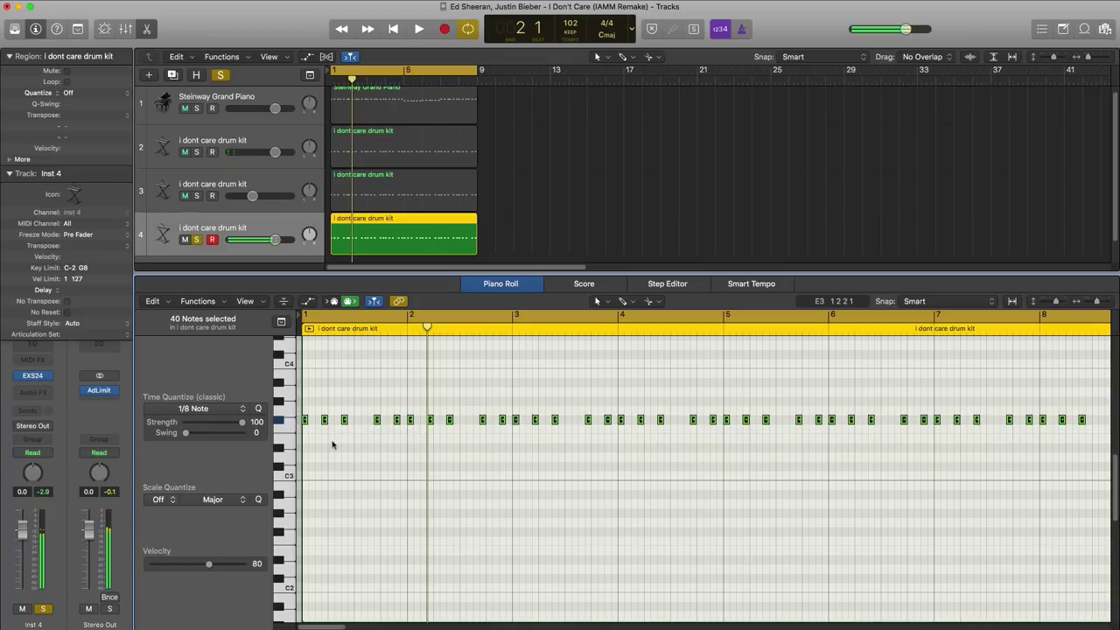
pyautogui.press('space')
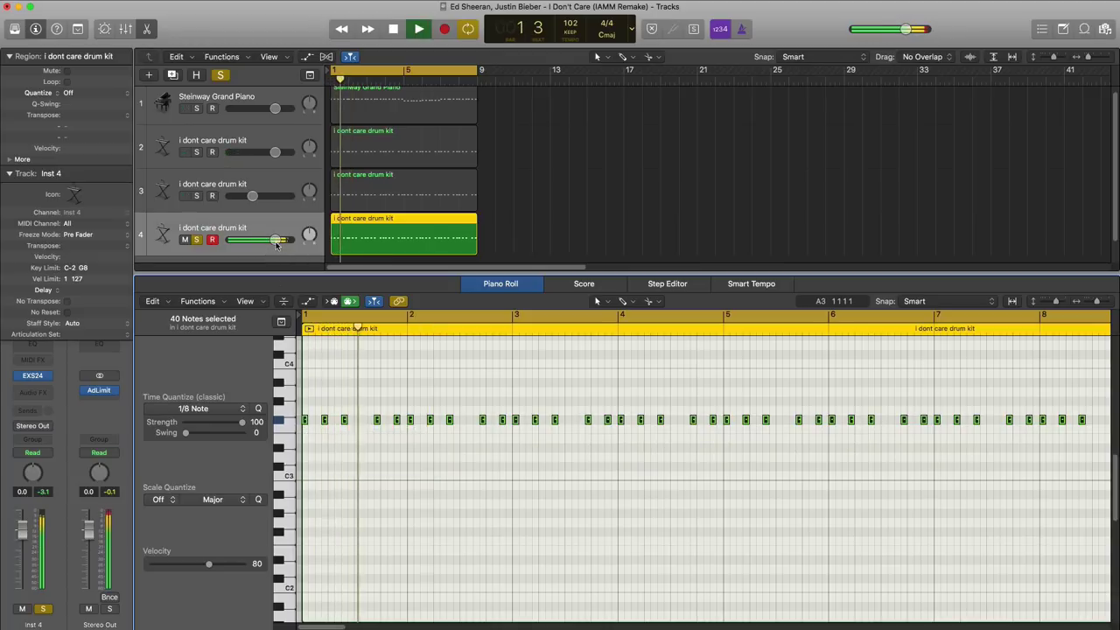
pyautogui.press('space')
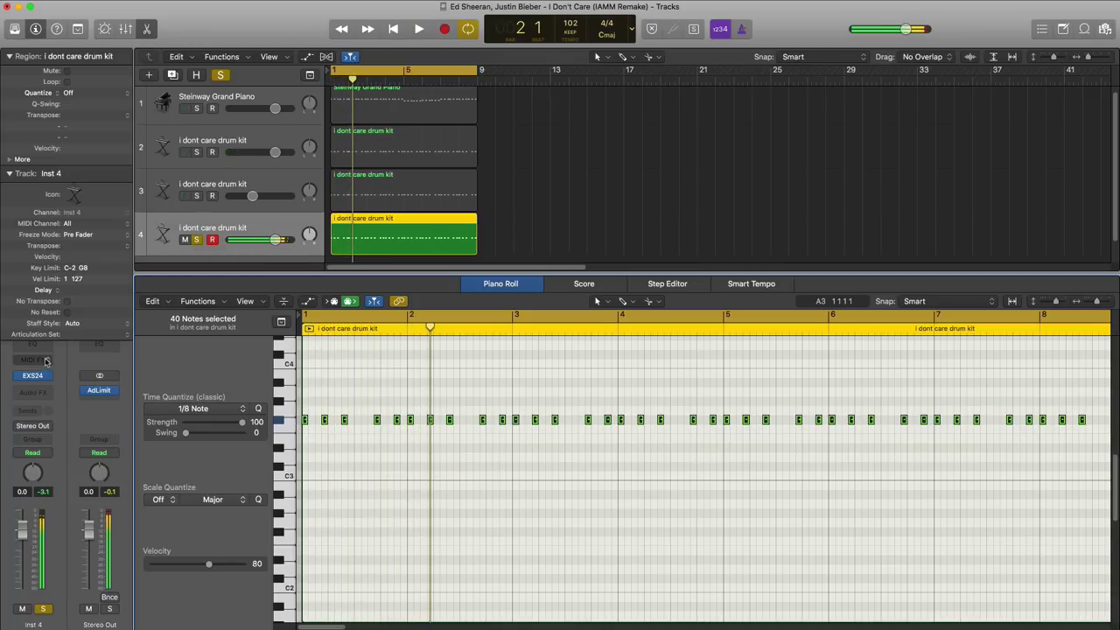
# Step: Add a Channel EQ to the fourth track with a 2000 Hz high-cut and a 235 Hz low-cut, then close it
pyautogui.click(43, 349)
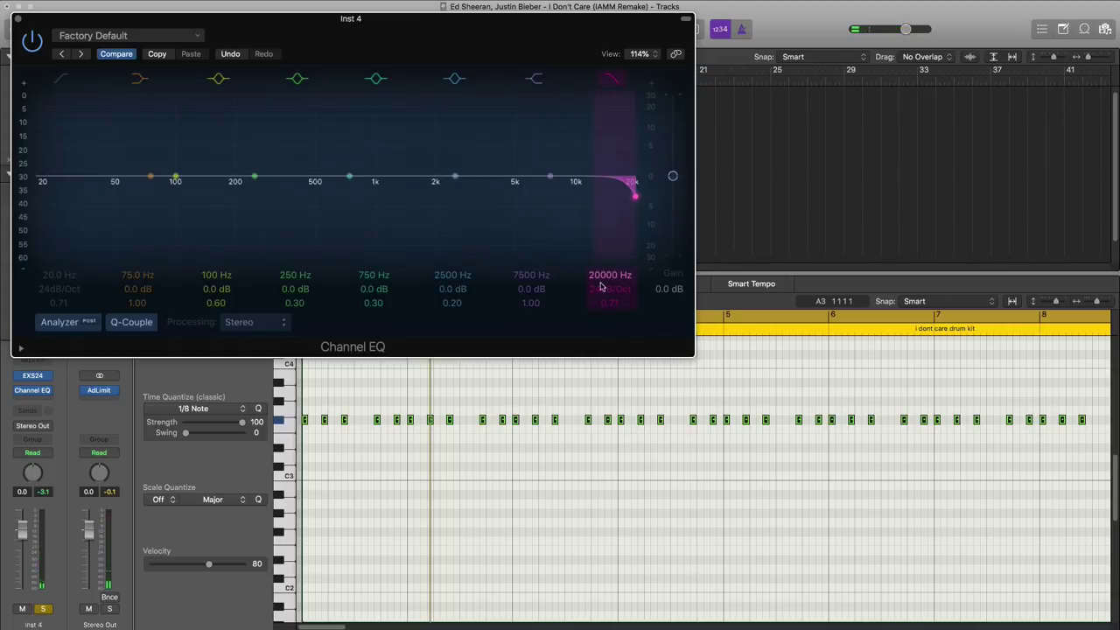
pyautogui.press('space')
pyautogui.moveTo(600, 287); pyautogui.dragTo(601, 329)
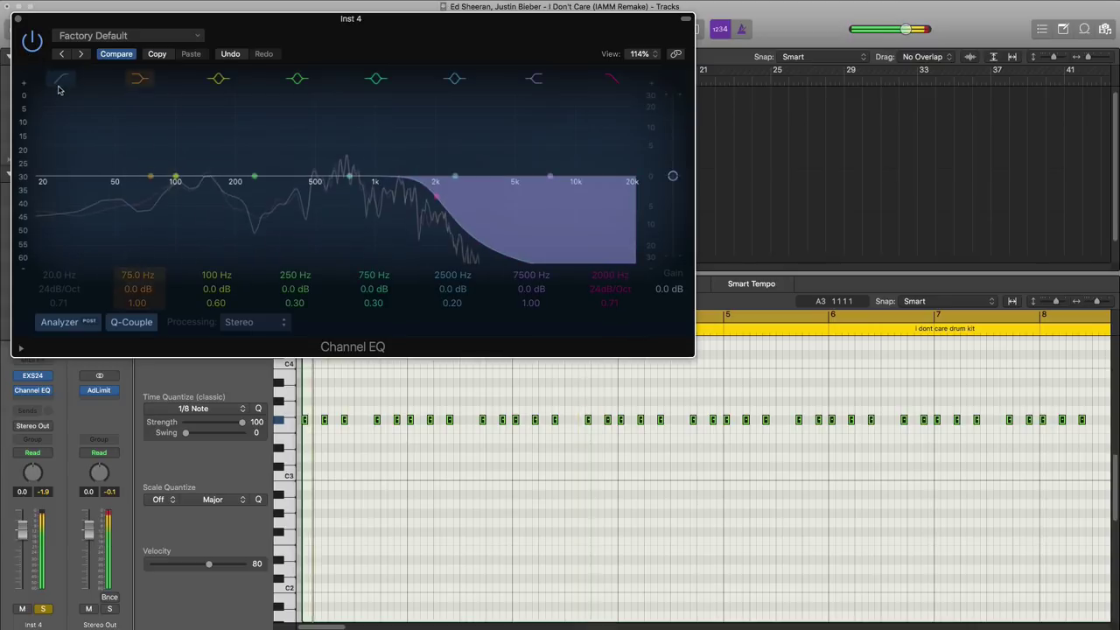
pyautogui.moveTo(59, 270)
pyautogui.mouseDown()
pyautogui.moveTo(70, 285)
pyautogui.moveTo(59, 278)
pyautogui.mouseUp()
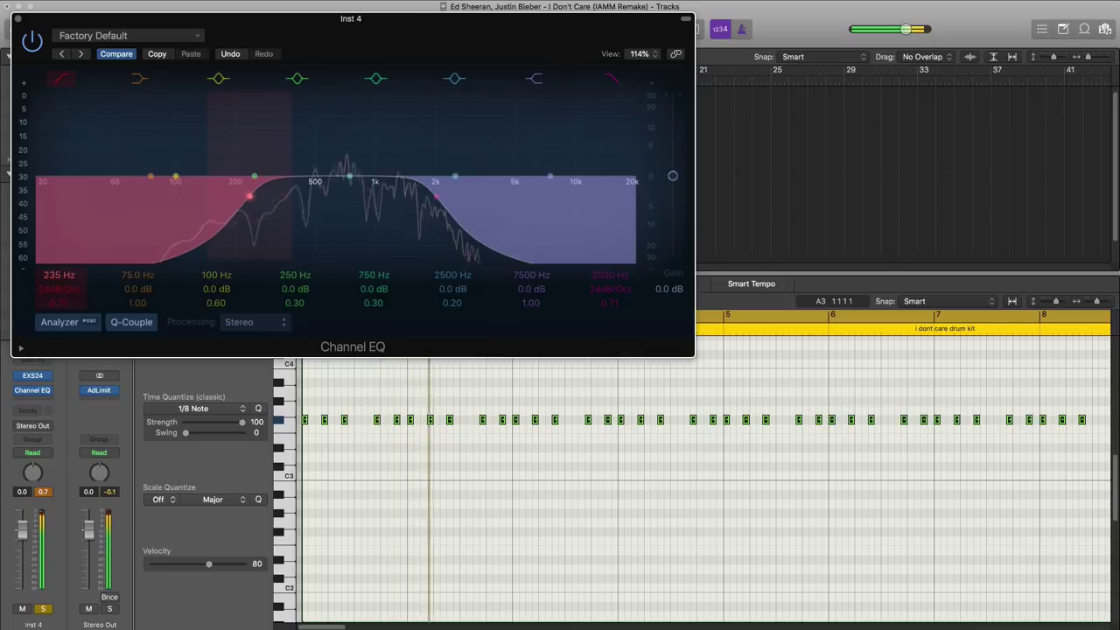
pyautogui.click(18, 18)
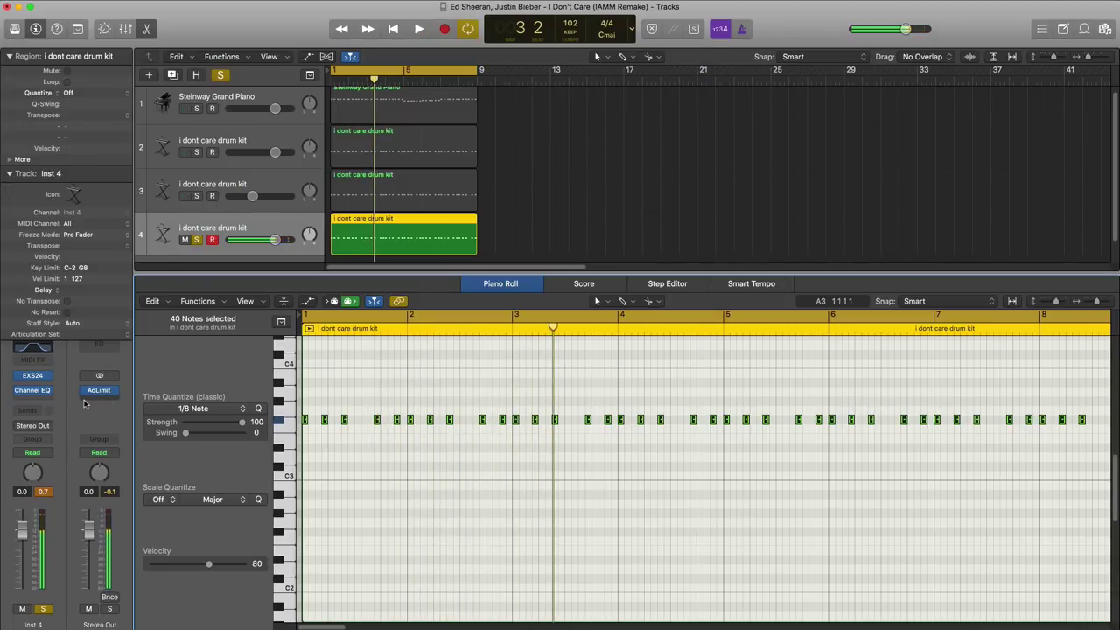
# Step: Insert a stereo Space Designer on the fourth track, load the "02.3s Gun Shot" preset and close the plug-in
pyautogui.click(50, 401)
pyautogui.moveTo(62, 434)
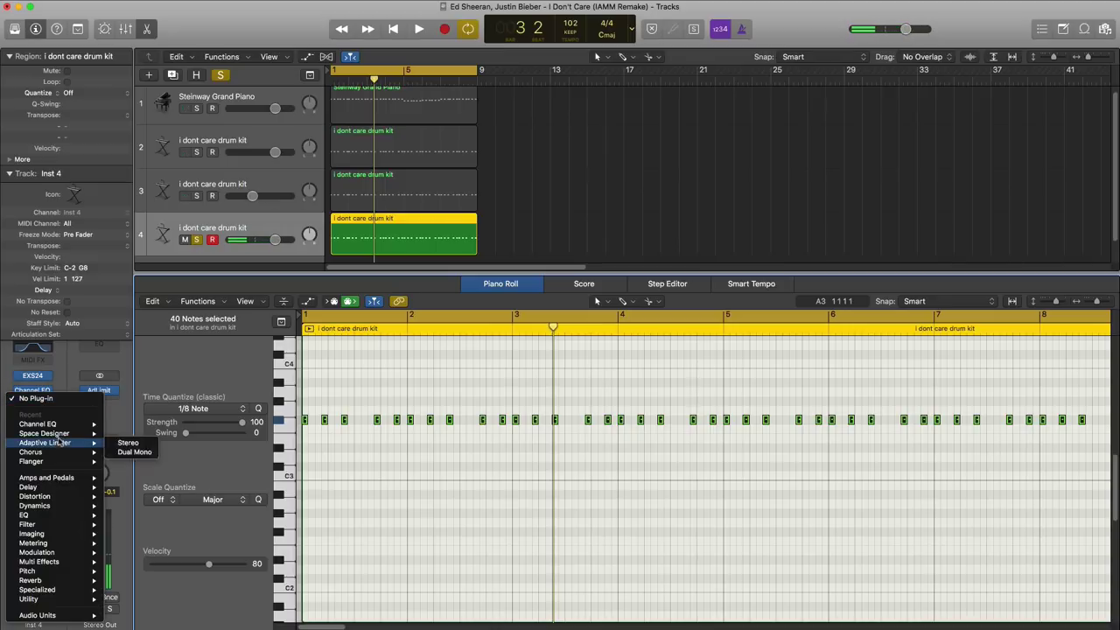
pyautogui.click(128, 434)
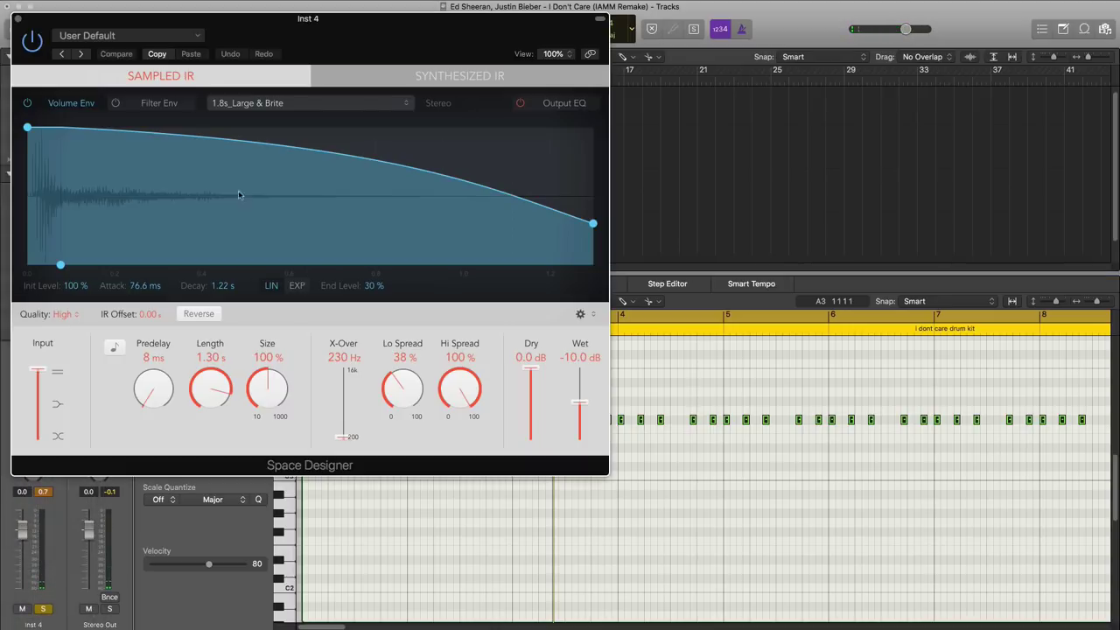
pyautogui.click(181, 36)
pyautogui.moveTo(245, 256)
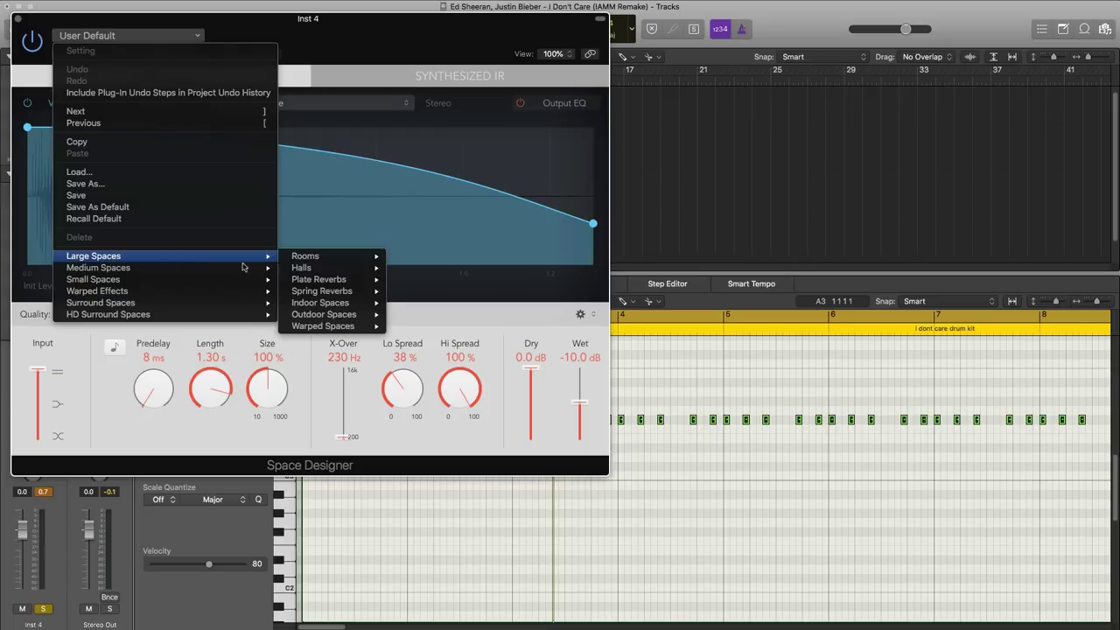
pyautogui.moveTo(341, 325)
pyautogui.click(449, 338)
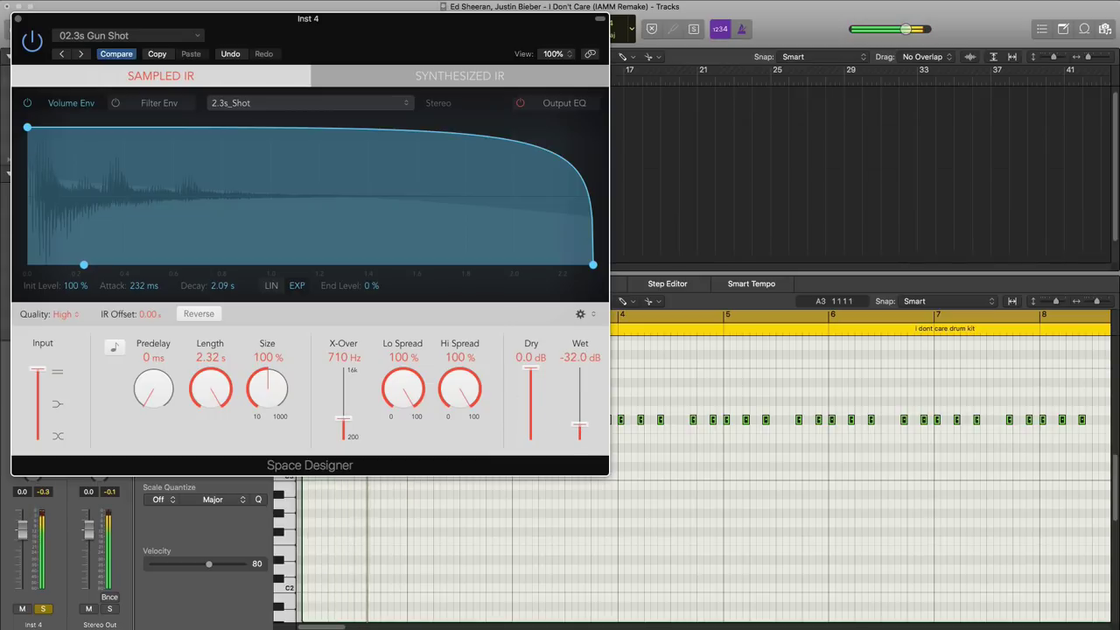
pyautogui.click(18, 19)
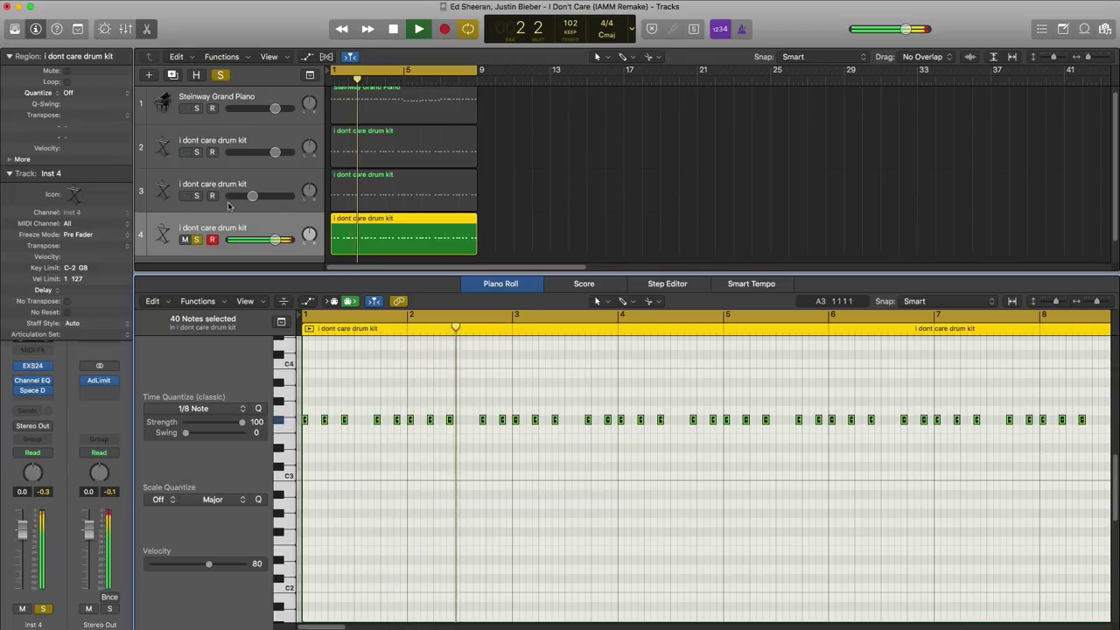
# Step: Solo the other two drum kit tracks as well and lower the fourth track's volume to about -5.8 dB during playback
pyautogui.press('space')
pyautogui.click(197, 196)
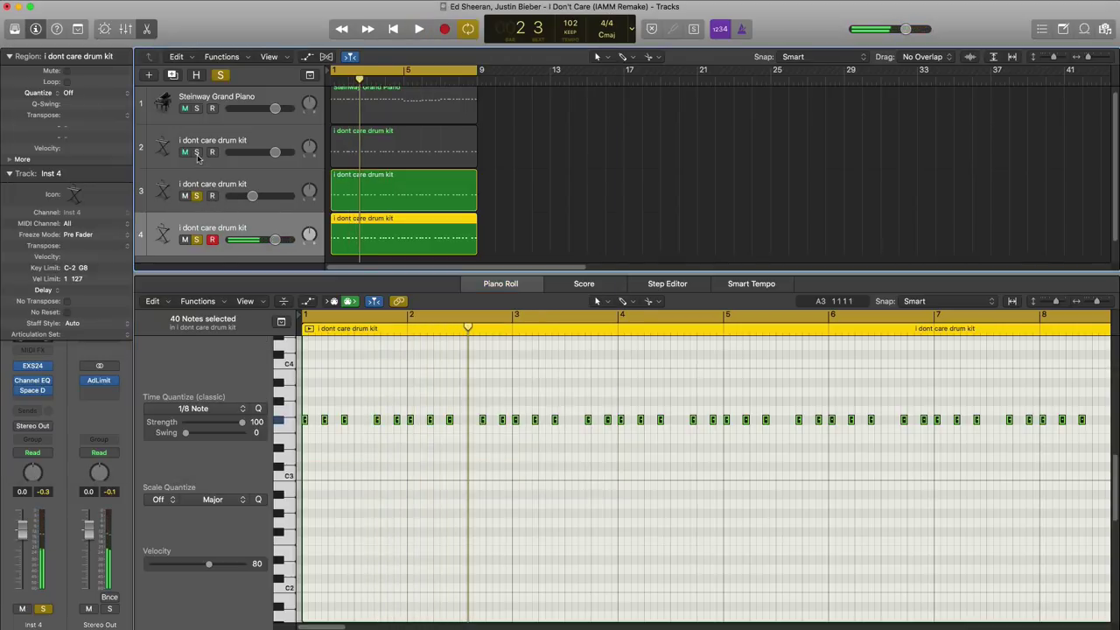
pyautogui.click(197, 152)
pyautogui.press('space')
pyautogui.moveTo(273, 244); pyautogui.dragTo(253, 243)
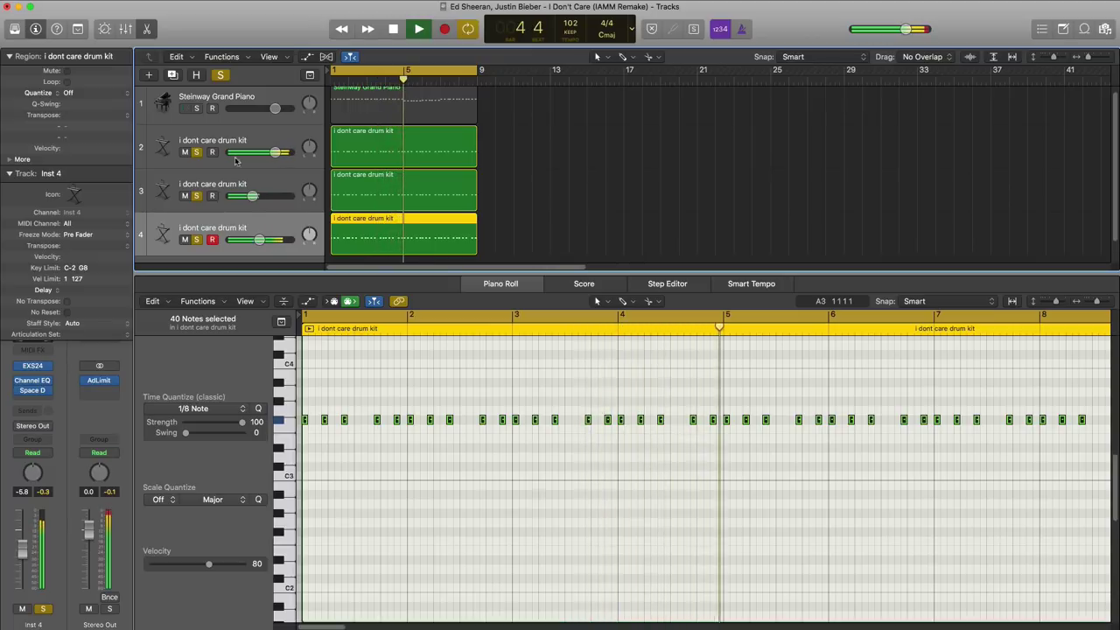
# Step: Clear all solos and lower the fourth track's volume slightly while listening to the full mix with the piano
pyautogui.click(198, 109)
pyautogui.click(198, 151)
pyautogui.keyDown('alt'); pyautogui.click(199, 152); pyautogui.keyUp('alt')
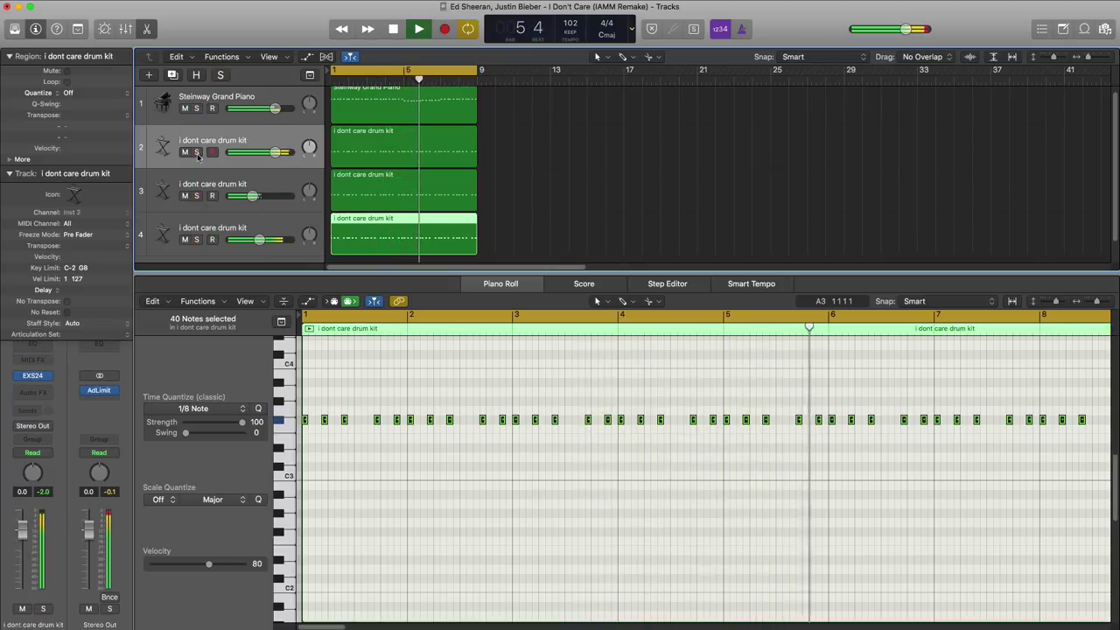
pyautogui.moveTo(261, 244); pyautogui.dragTo(259, 245)
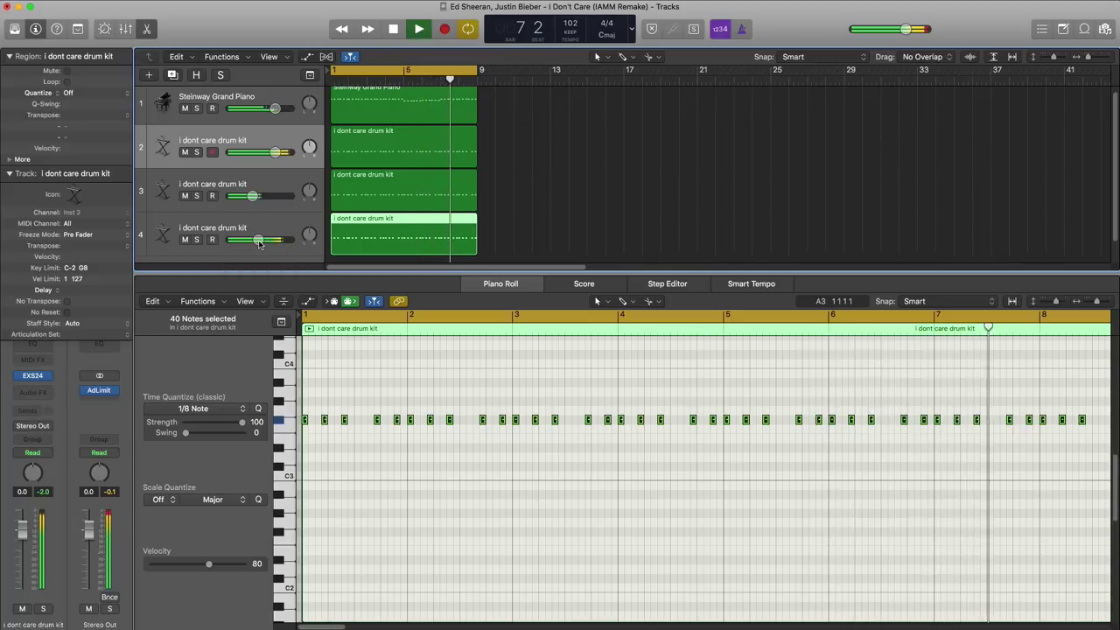
pyautogui.press('space')
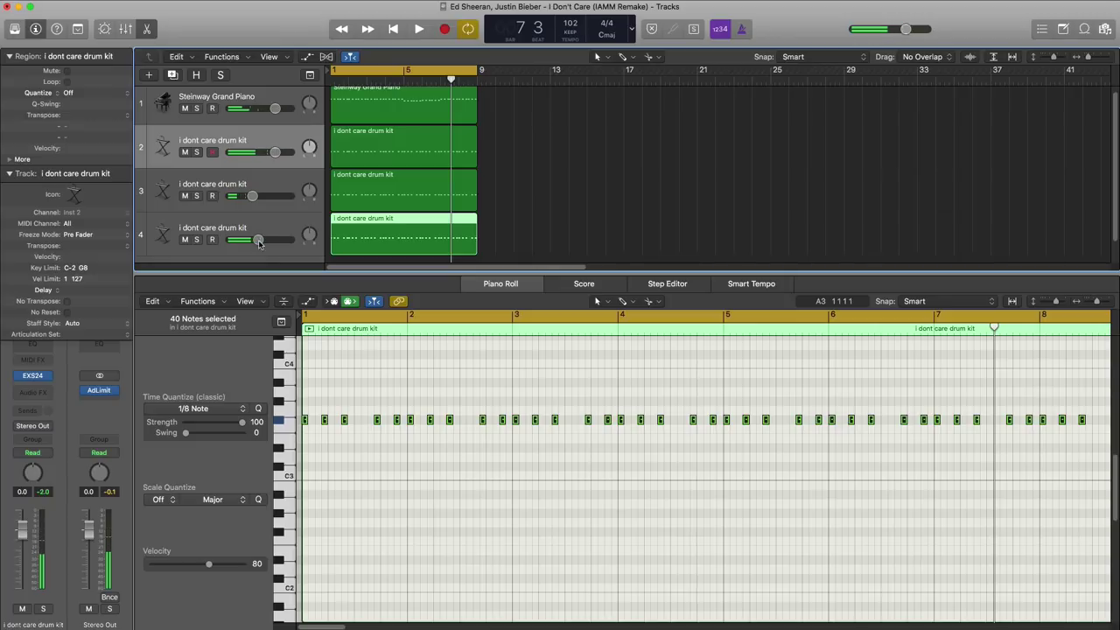
# Step: Duplicate the first drum kit track again, place the new track below all the others and keep its volume at 0 dB
pyautogui.click(175, 77)
pyautogui.moveTo(228, 193); pyautogui.dragTo(244, 247)
pyautogui.scroll(-5, 246, 233)
pyautogui.moveTo(260, 175); pyautogui.dragTo(270, 175)
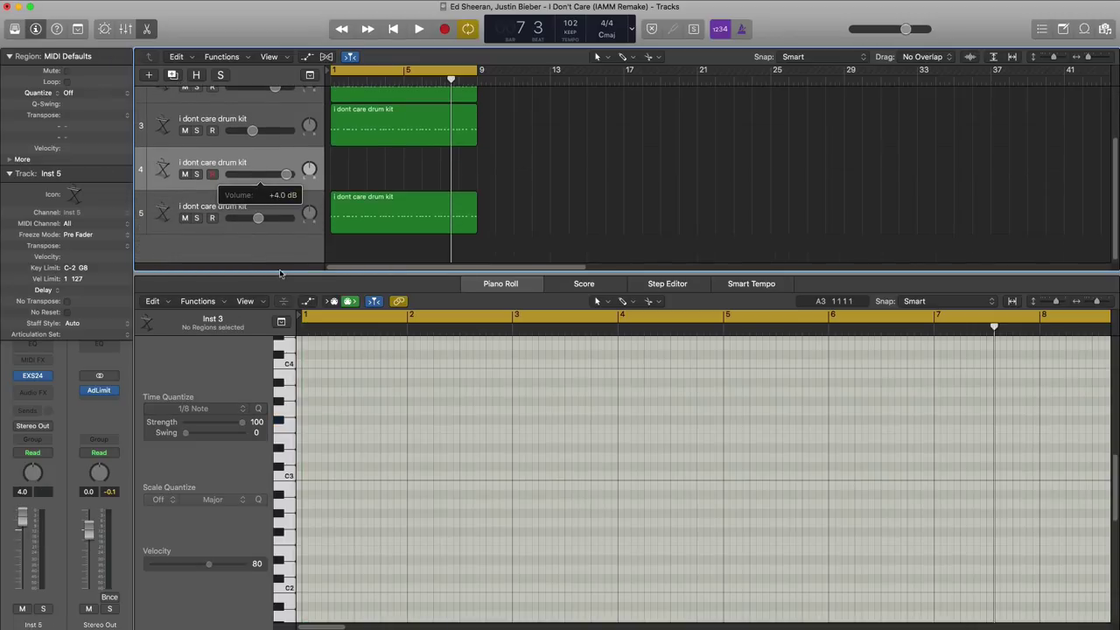
pyautogui.press('super+z')
pyautogui.moveTo(273, 117)
pyautogui.mouseDown()
pyautogui.moveTo(303, 237)
pyautogui.moveTo(298, 226)
pyautogui.mouseUp()
pyautogui.keyDown('alt'); pyautogui.click(287, 219); pyautogui.keyUp('alt')
# Step: Create an empty MIDI region at bar 1 on the fifth track, extend it to bar 9 and show it in the Piano Roll
pyautogui.keyDown('super'); pyautogui.click(341, 216); pyautogui.keyUp('super')
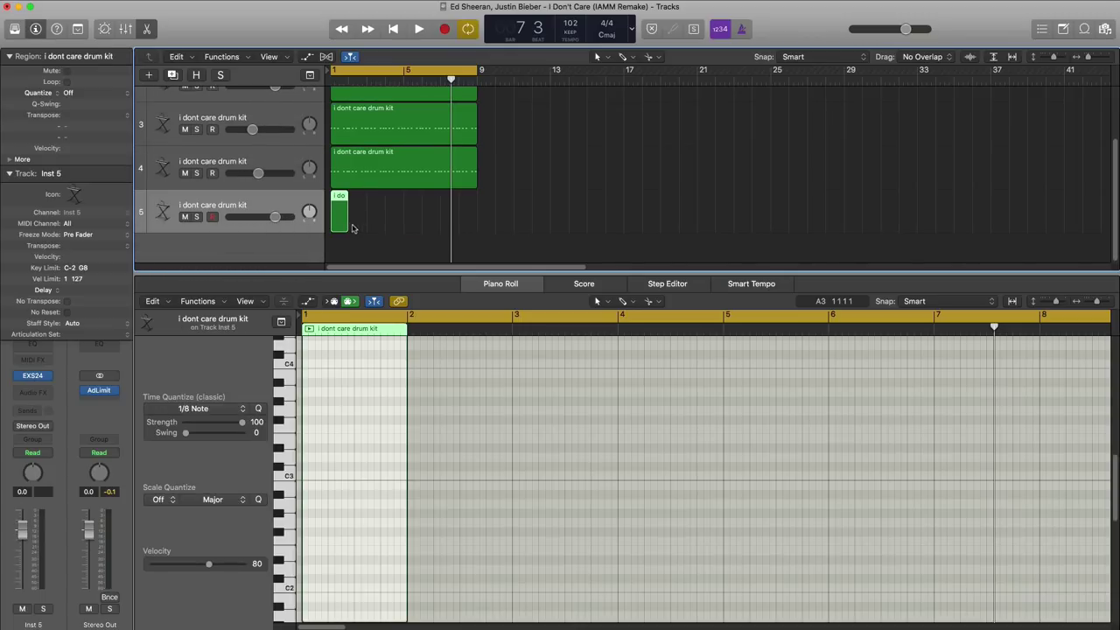
pyautogui.moveTo(385, 224); pyautogui.dragTo(477, 225)
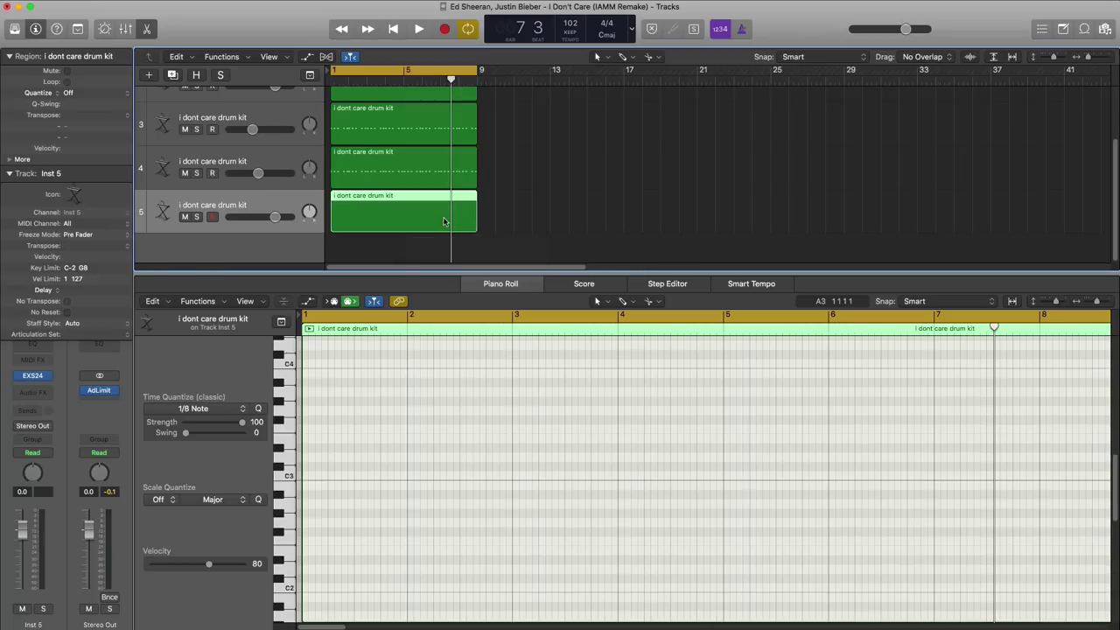
pyautogui.press('e')
pyautogui.doubleClick(420, 281)
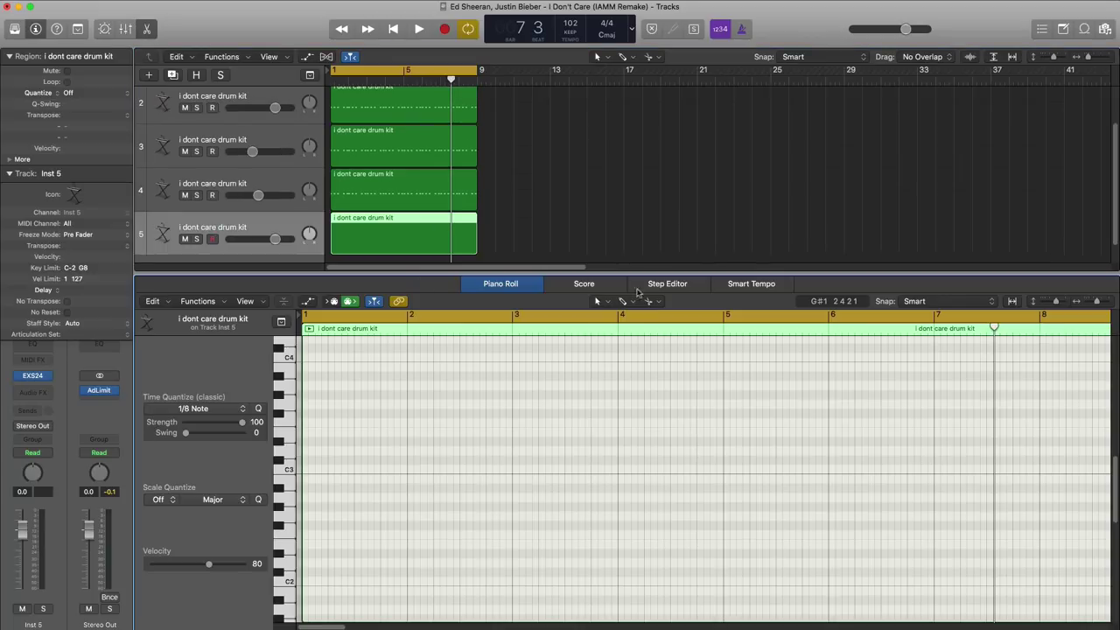
# Step: Paint sixteen consecutive 1/16 notes on G#3 across bar 1 with the Brush Tool, using 1/16 Note time quantize
pyautogui.click(622, 302)
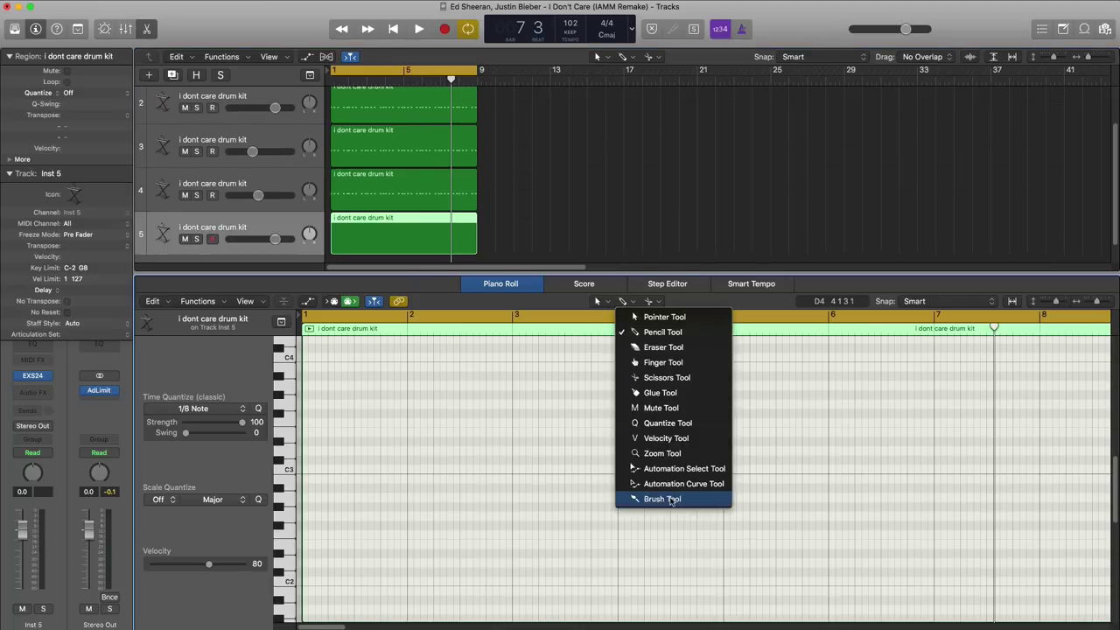
pyautogui.click(671, 499)
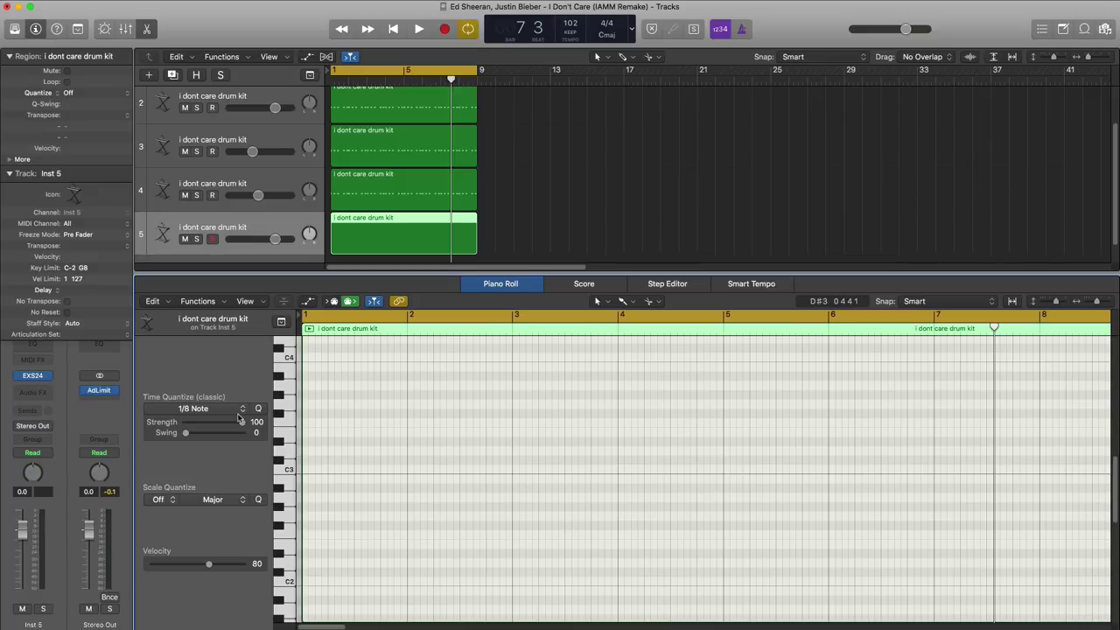
pyautogui.click(229, 413)
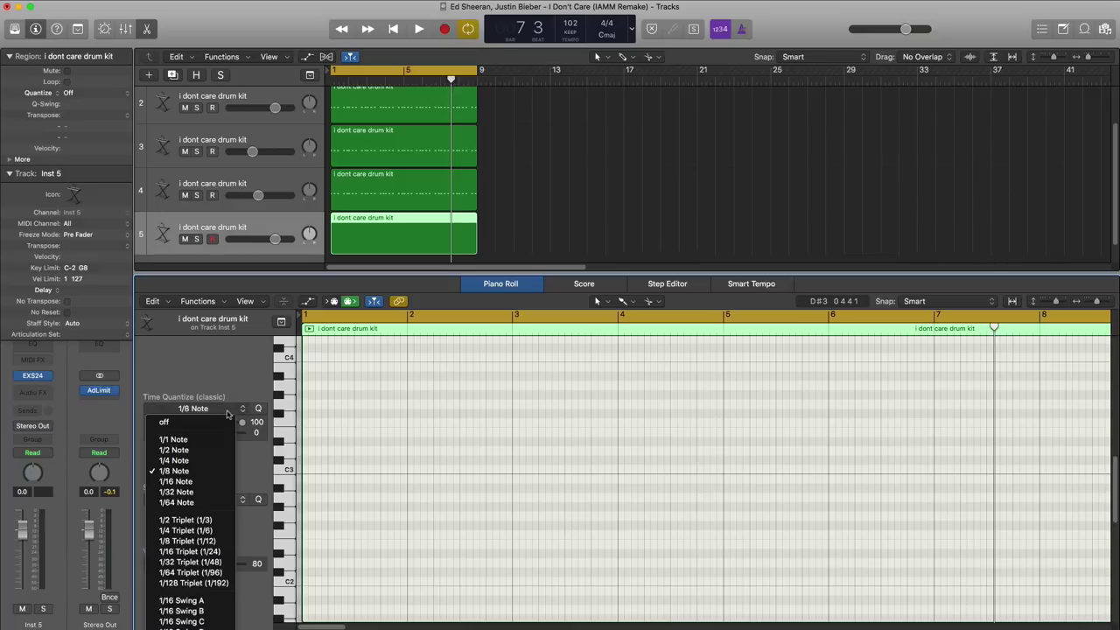
pyautogui.click(197, 482)
pyautogui.click(307, 395)
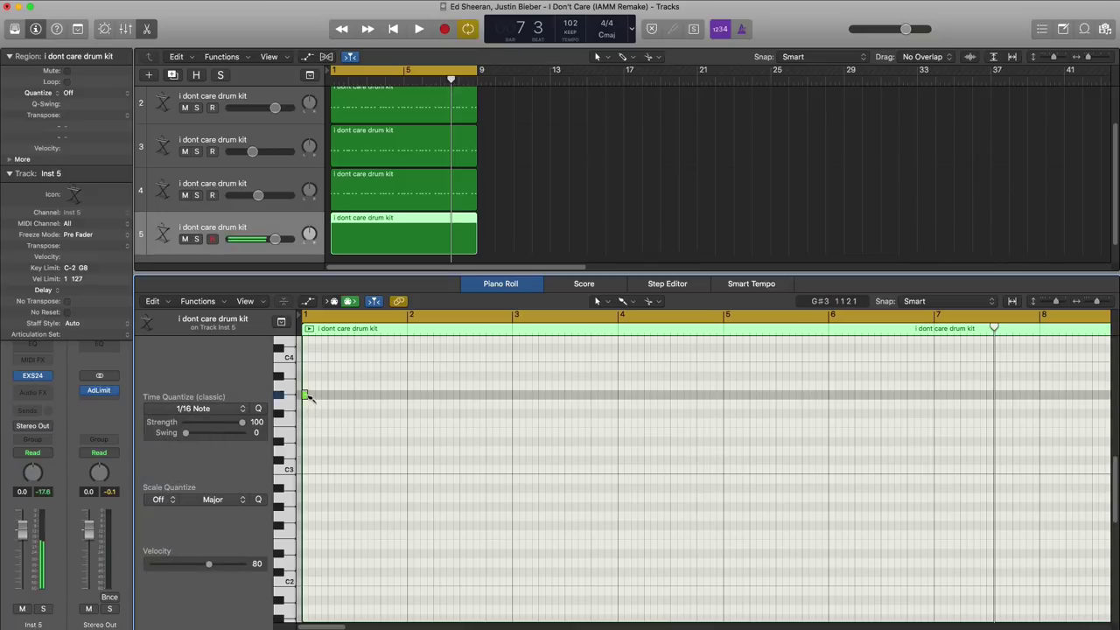
pyautogui.click(306, 396)
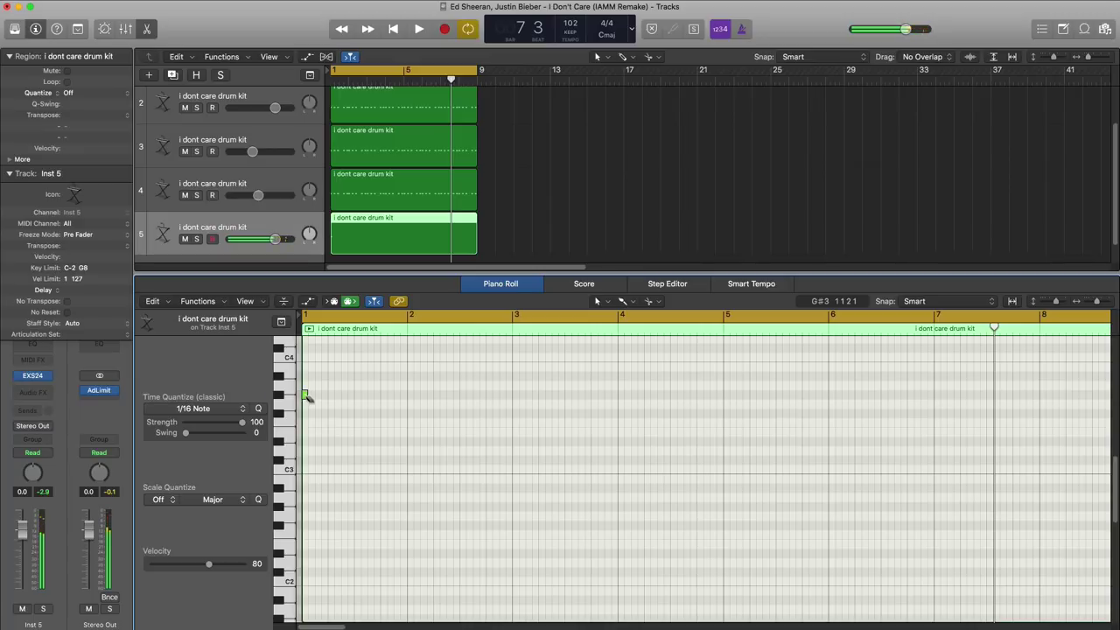
pyautogui.moveTo(308, 396); pyautogui.dragTo(415, 401)
pyautogui.click(289, 393)
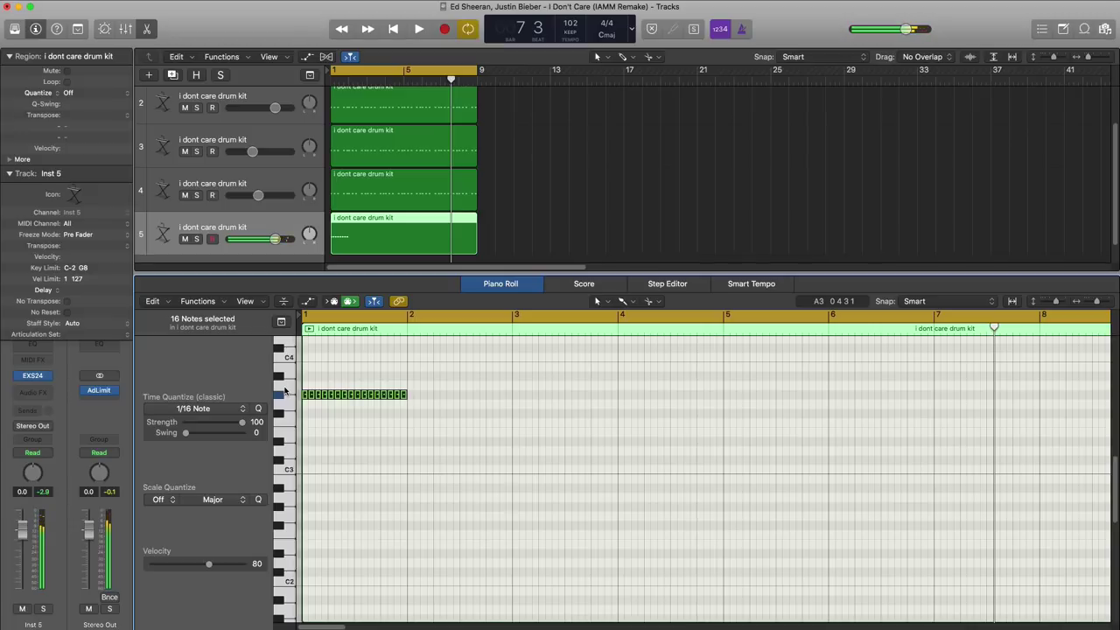
# Step: Repeat the selected one-bar run of sixteen notes seven times to fill the region up to bar 9, and play it back
pyautogui.press('super+r')
pyautogui.press('super+r')
pyautogui.press('super+r')
pyautogui.press('super+r')
pyautogui.press('super+r')
pyautogui.press('super+r')
pyautogui.press('super+r')
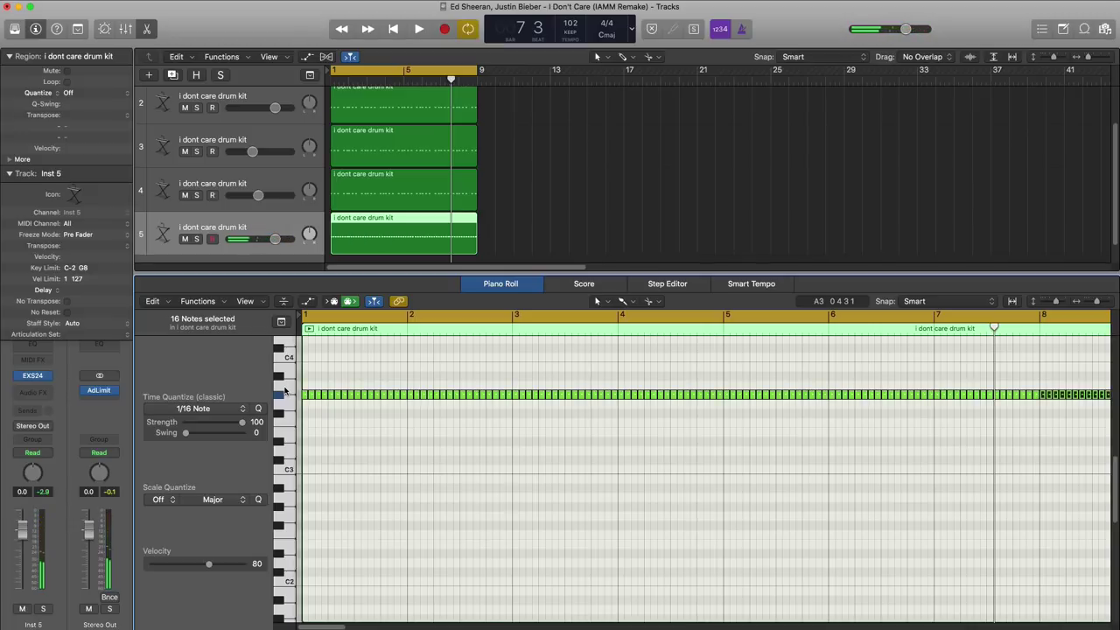
pyautogui.press('space')
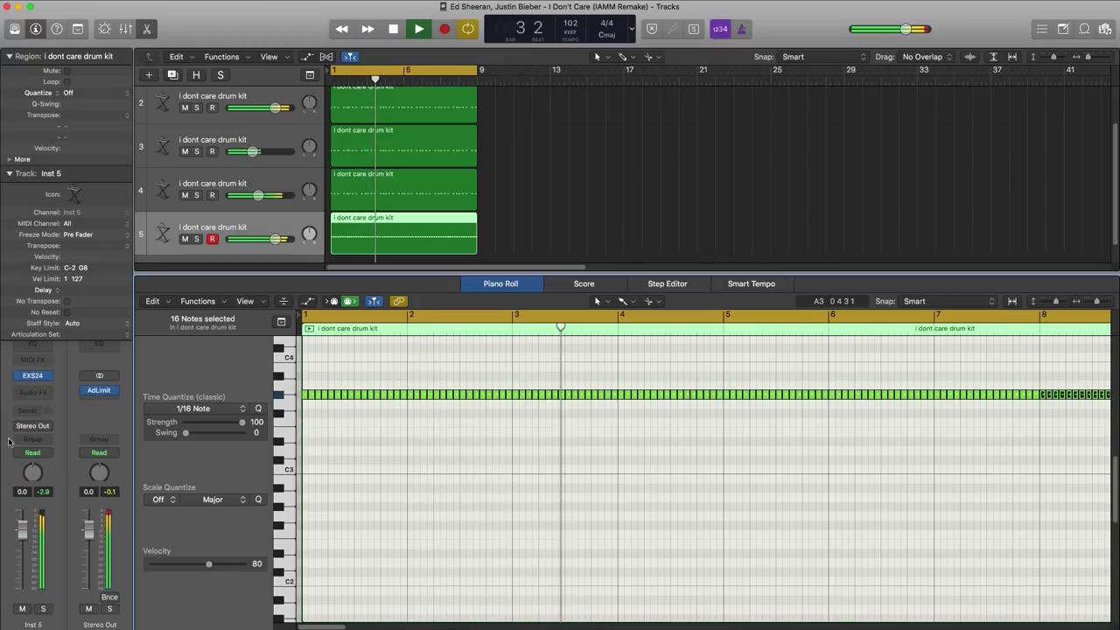
pyautogui.press('space')
# Step: Raise the ENV 2 attack slightly in the fifth track's EXS24 and audition the softened hits in the full mix
pyautogui.click(36, 380)
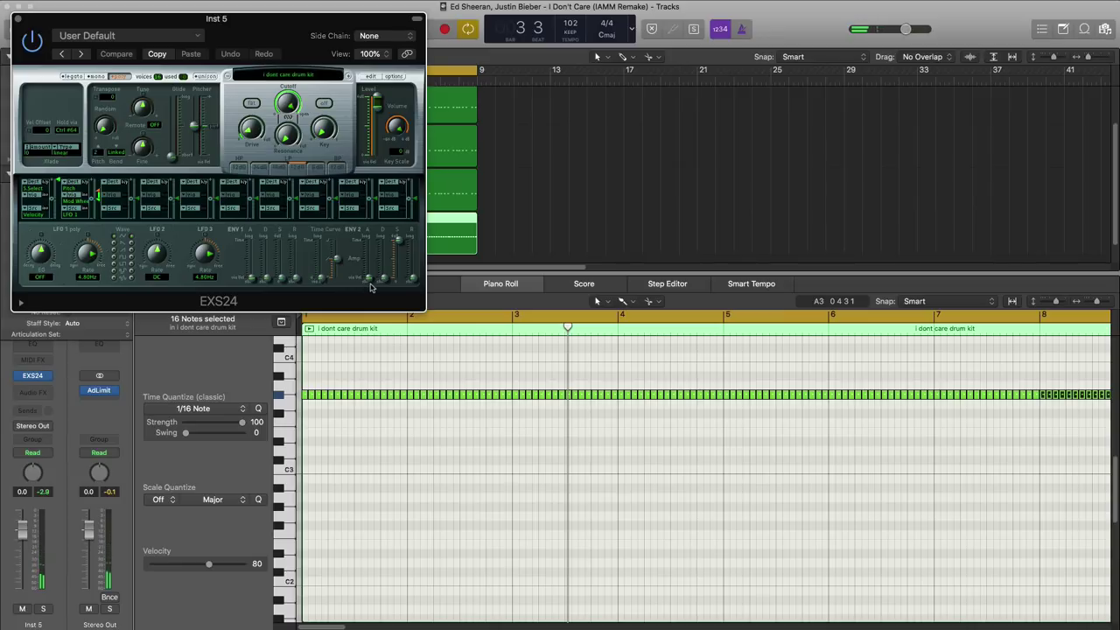
pyautogui.moveTo(371, 286); pyautogui.dragTo(371, 279)
pyautogui.press('space')
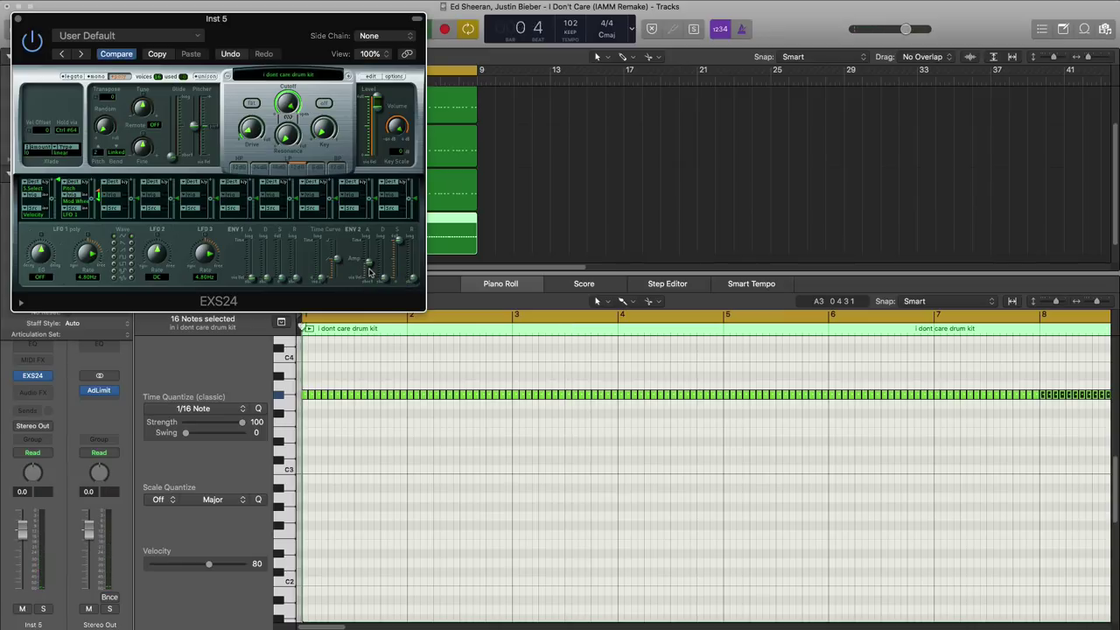
pyautogui.moveTo(369, 277); pyautogui.dragTo(371, 266)
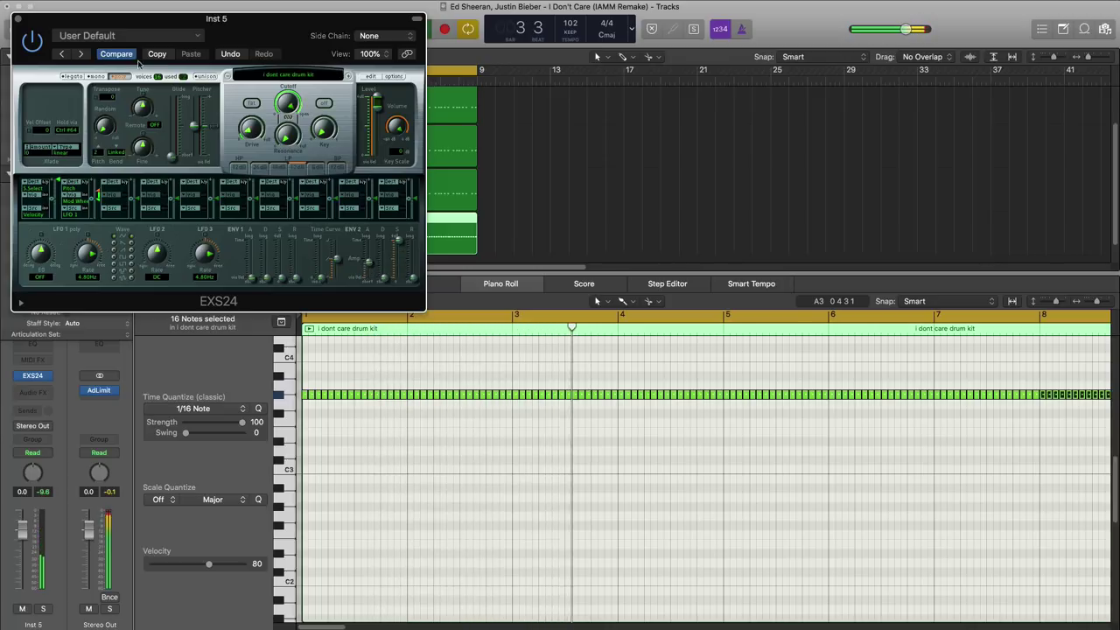
pyautogui.click(17, 18)
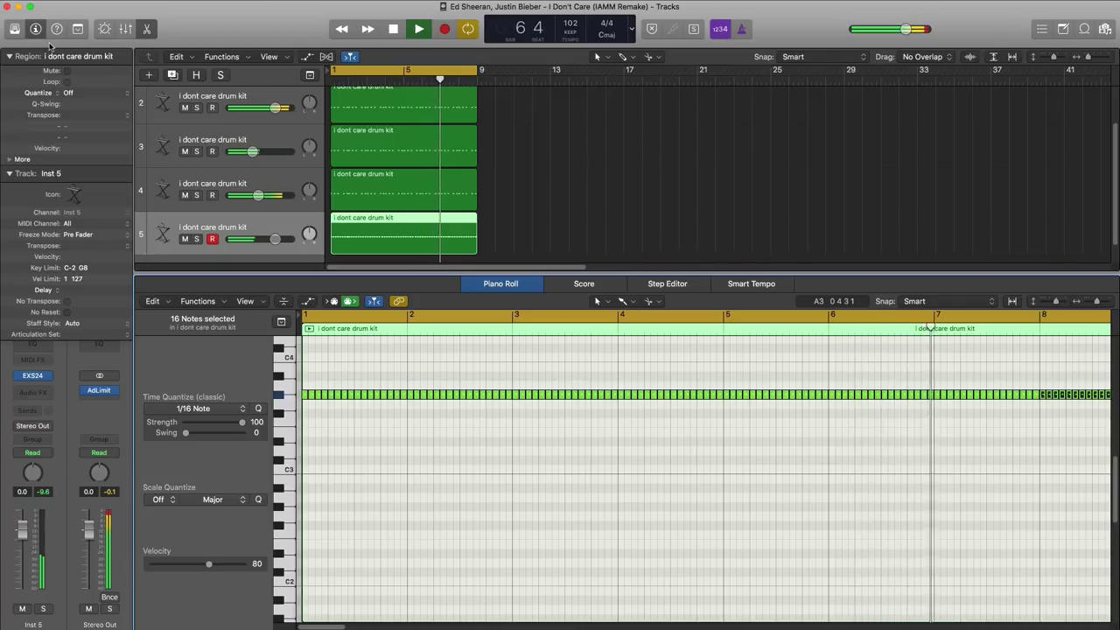
pyautogui.press('x')
pyautogui.press('x')
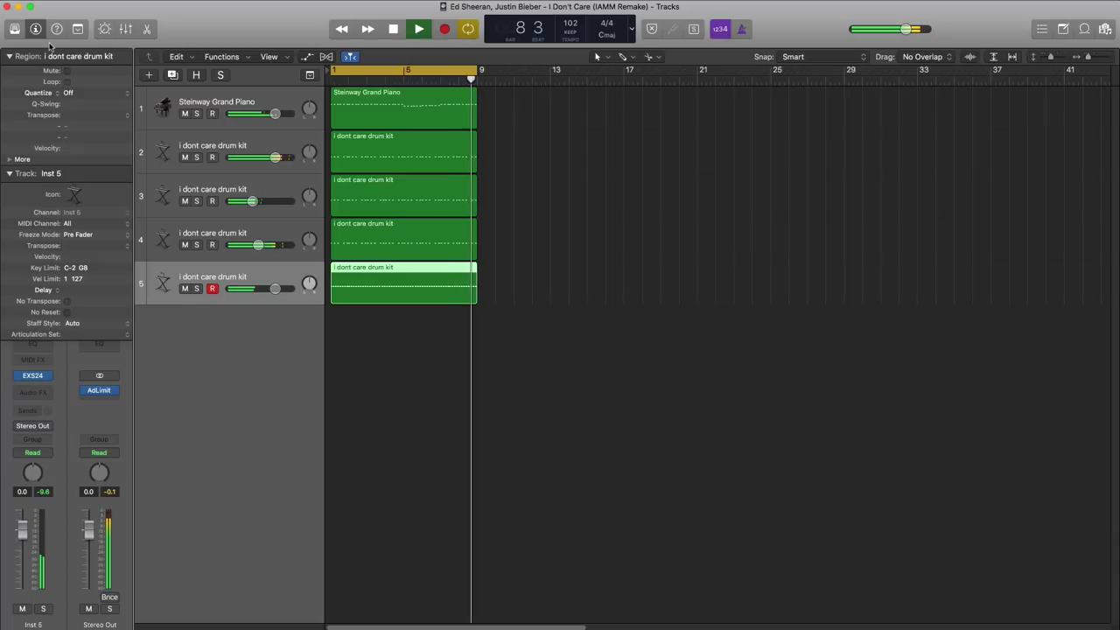
pyautogui.press('space')
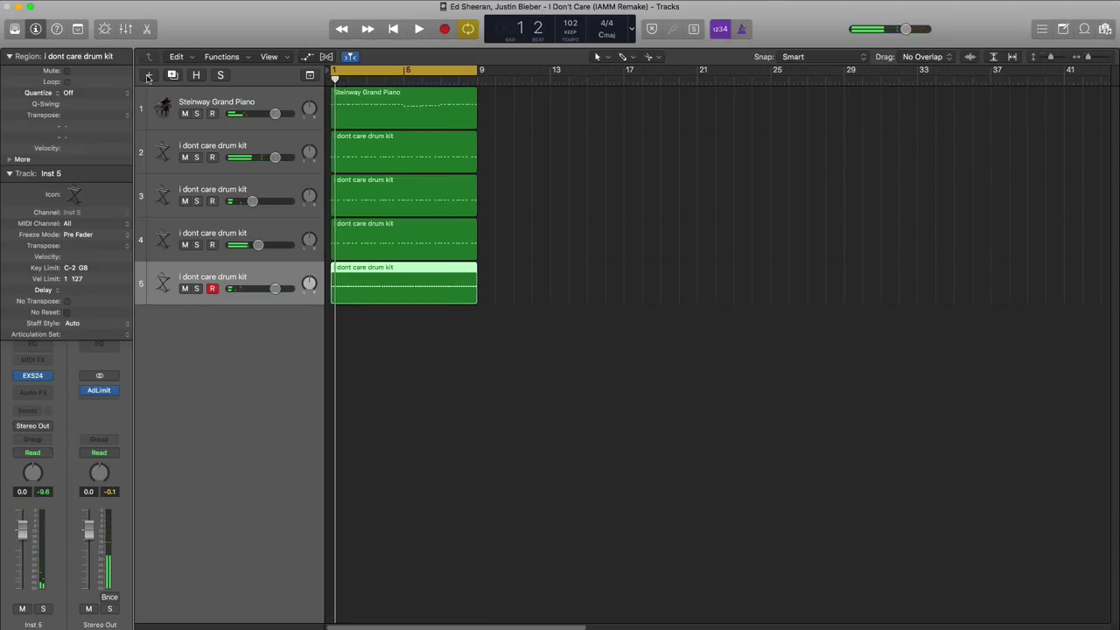
# Step: Add a software instrument track below the drum kits with an empty region from bar 1 to bar 9, shown in the Piano Roll
pyautogui.click(148, 76)
pyautogui.click(740, 190)
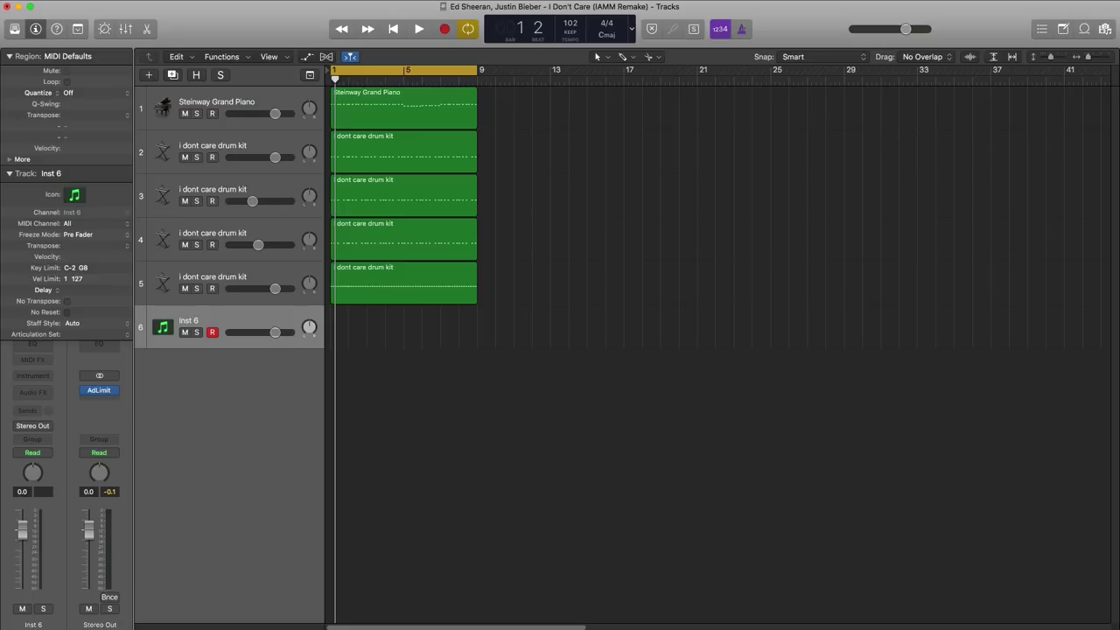
pyautogui.moveTo(343, 332); pyautogui.dragTo(474, 340)
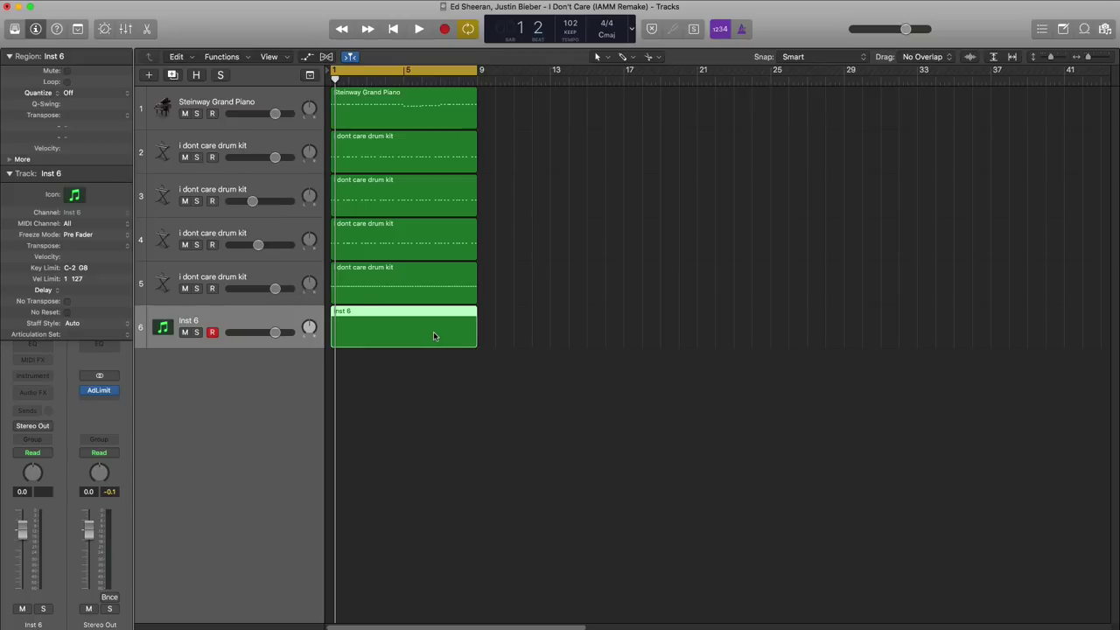
pyautogui.doubleClick(433, 332)
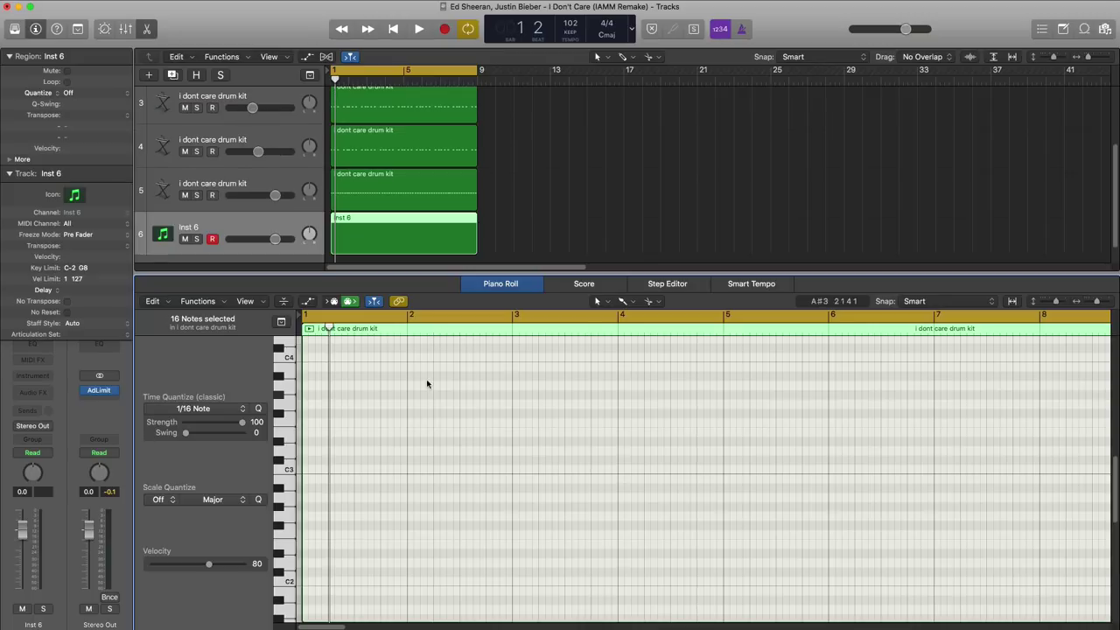
# Step: Load the Air Whistle patch from Legacy, Logic, 06 Synthesizers, 09 Modeled Woodwinds onto the sixth track and hide the Library
pyautogui.click(14, 30)
pyautogui.click(33, 470)
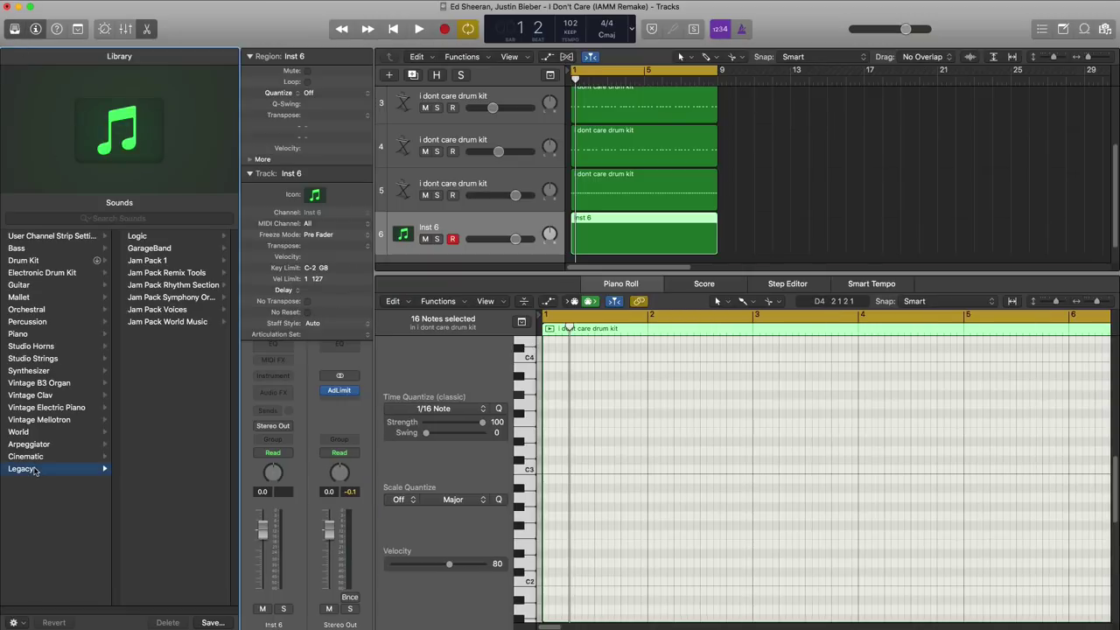
pyautogui.click(148, 238)
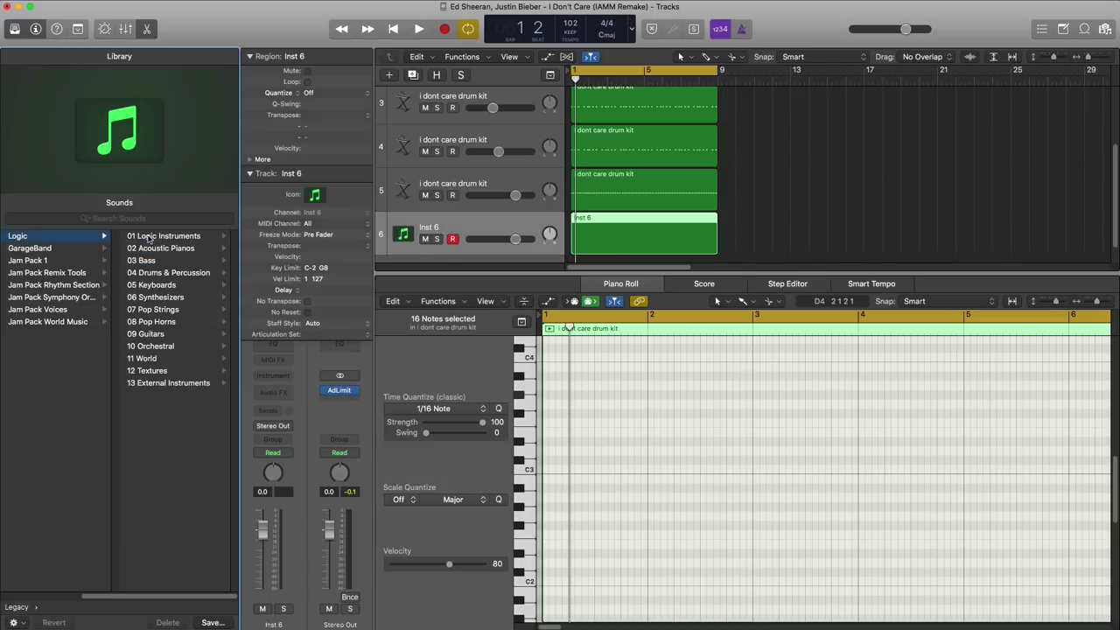
pyautogui.click(160, 299)
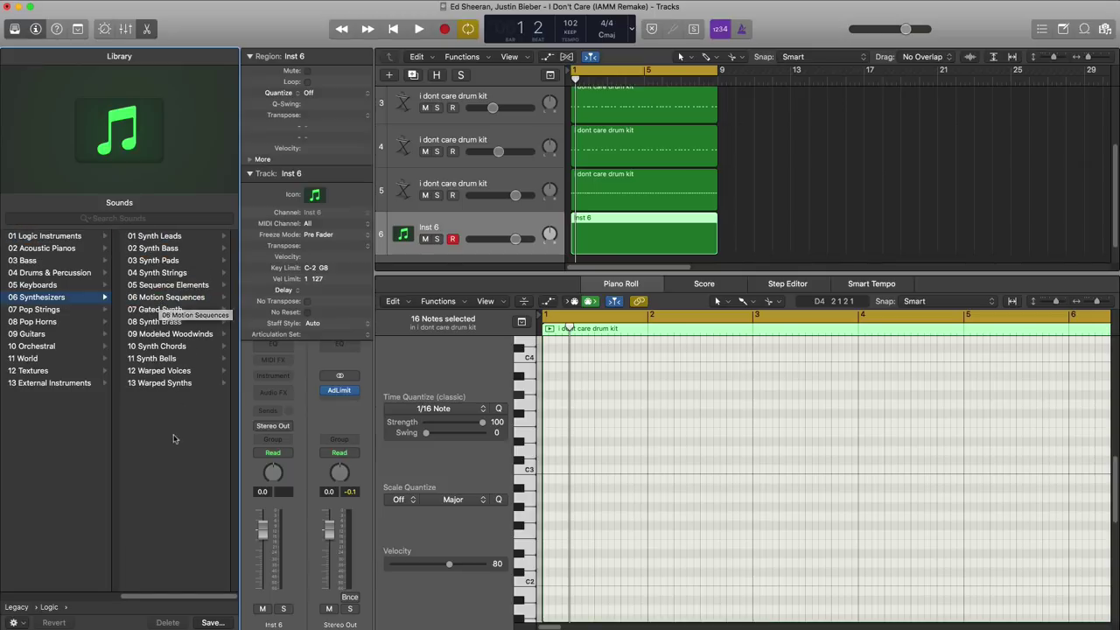
pyautogui.click(179, 335)
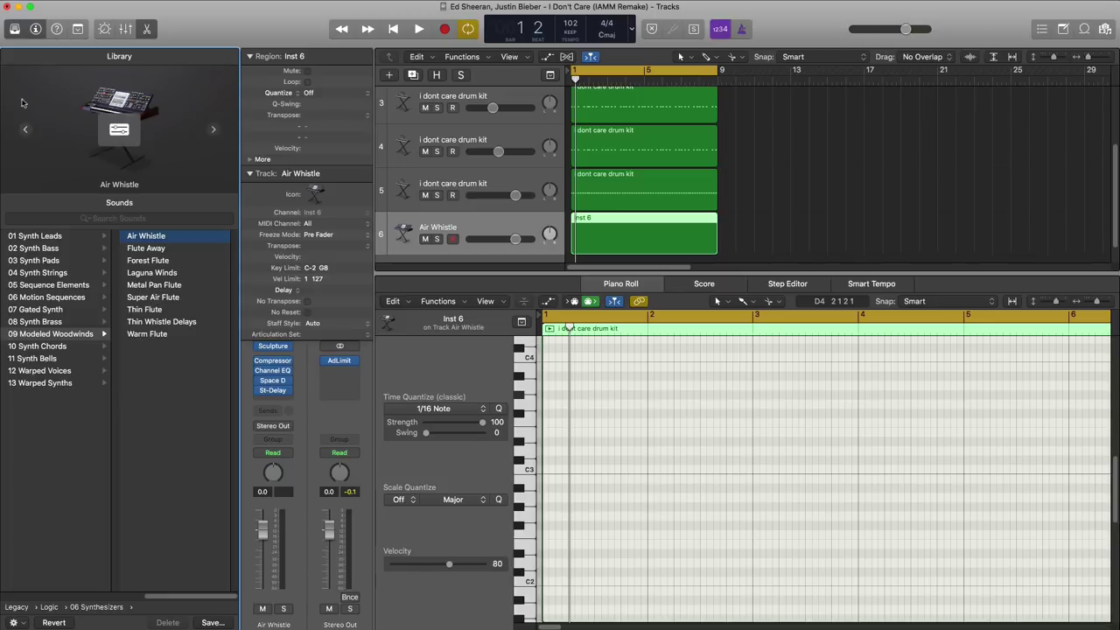
pyautogui.press('y')
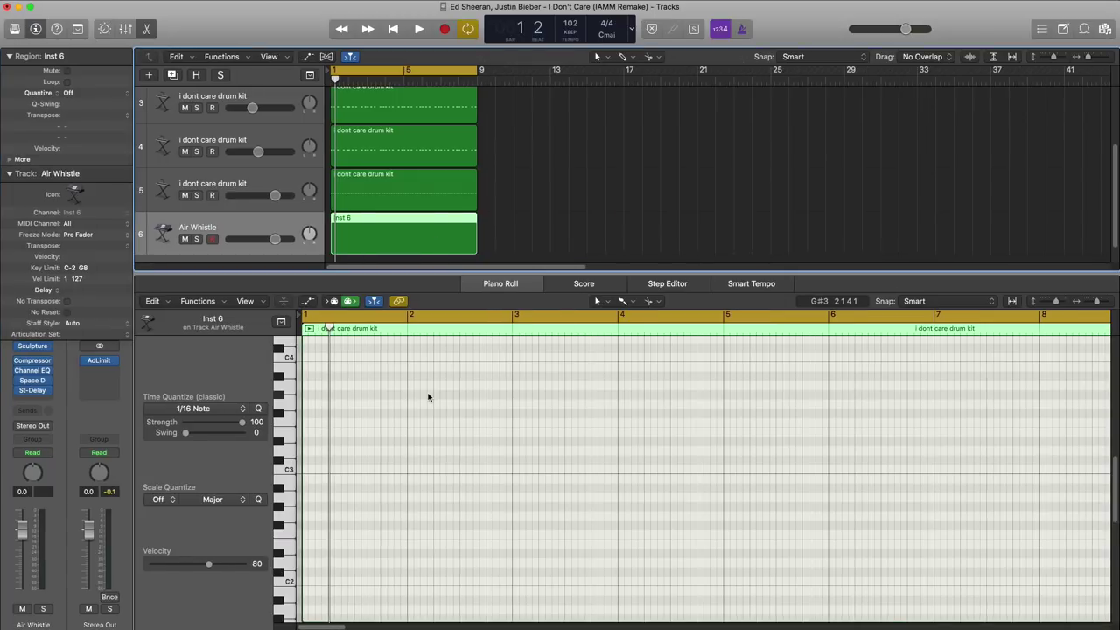
# Step: Draw a 1/16-length F#3 note at position 1 1 4 in the Air Whistle region with the Pencil Tool
pyautogui.press('space')
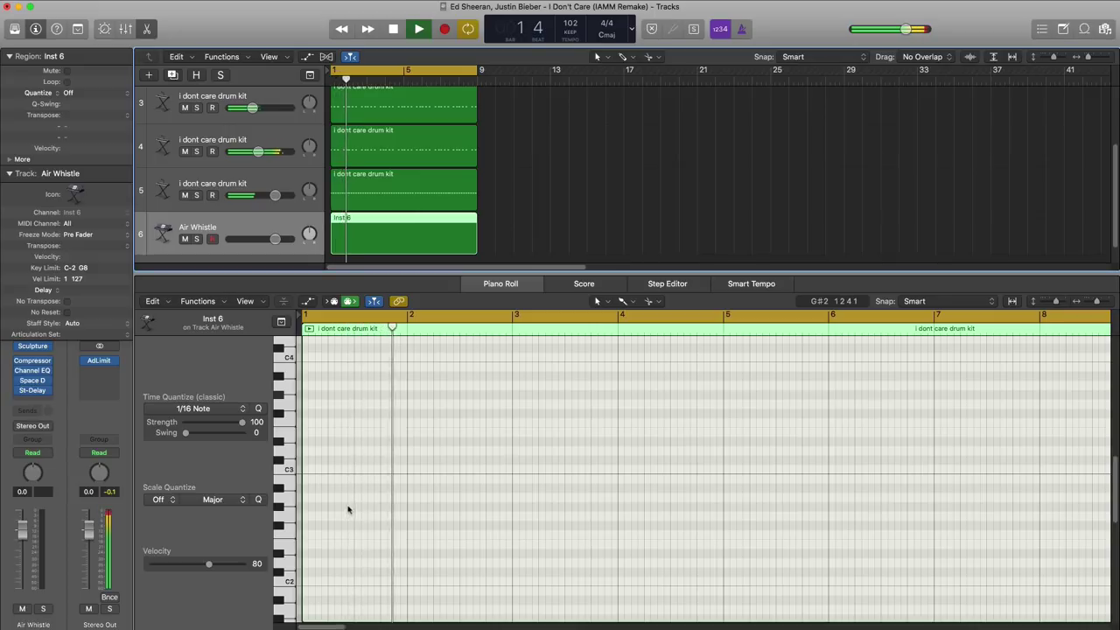
pyautogui.press('space')
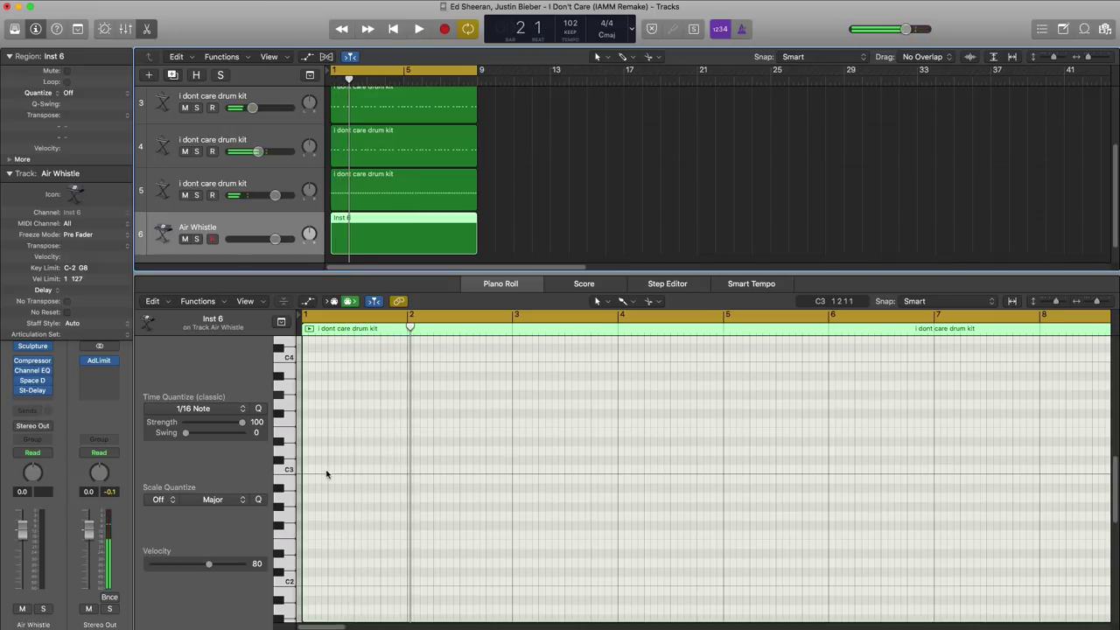
pyautogui.scroll(1, 327, 474)
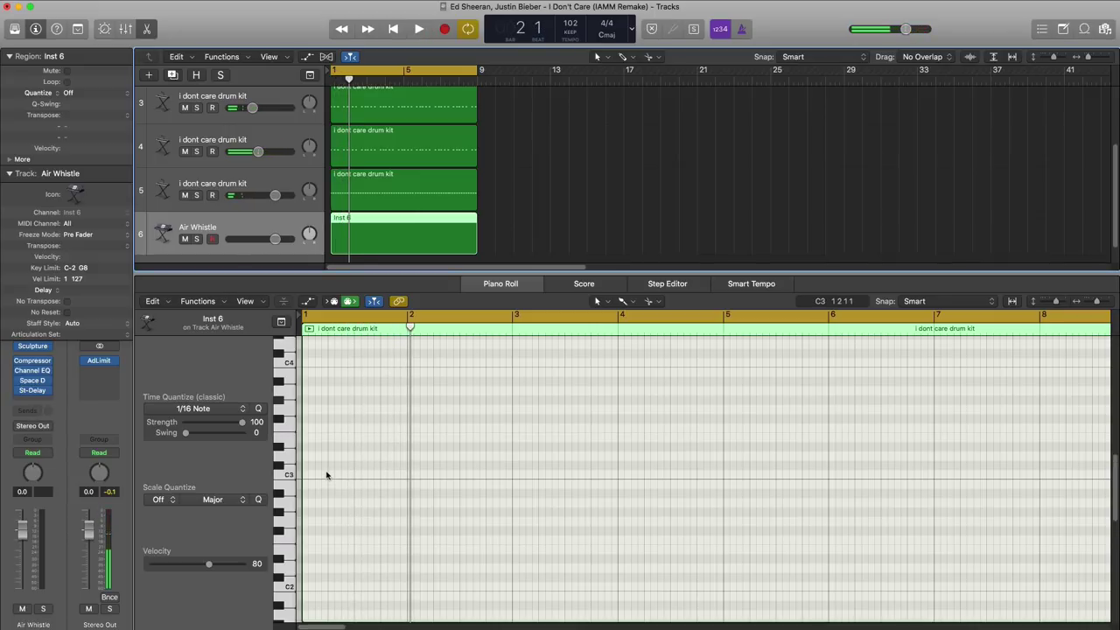
pyautogui.click(626, 301)
pyautogui.click(662, 331)
pyautogui.scroll(3, 415, 464)
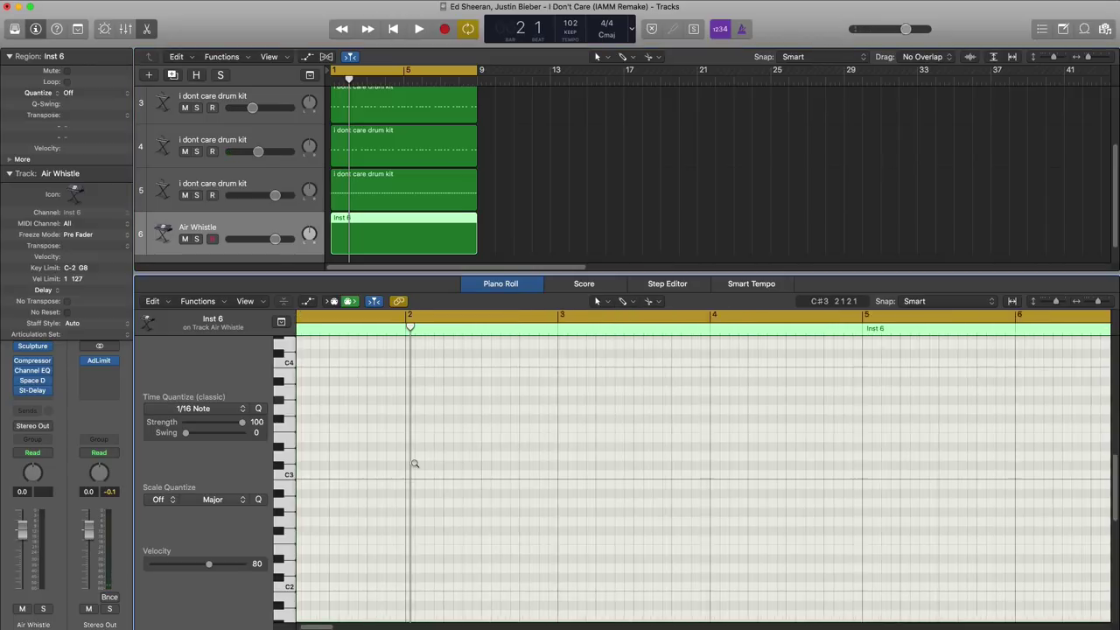
pyautogui.scroll(1, 414, 464)
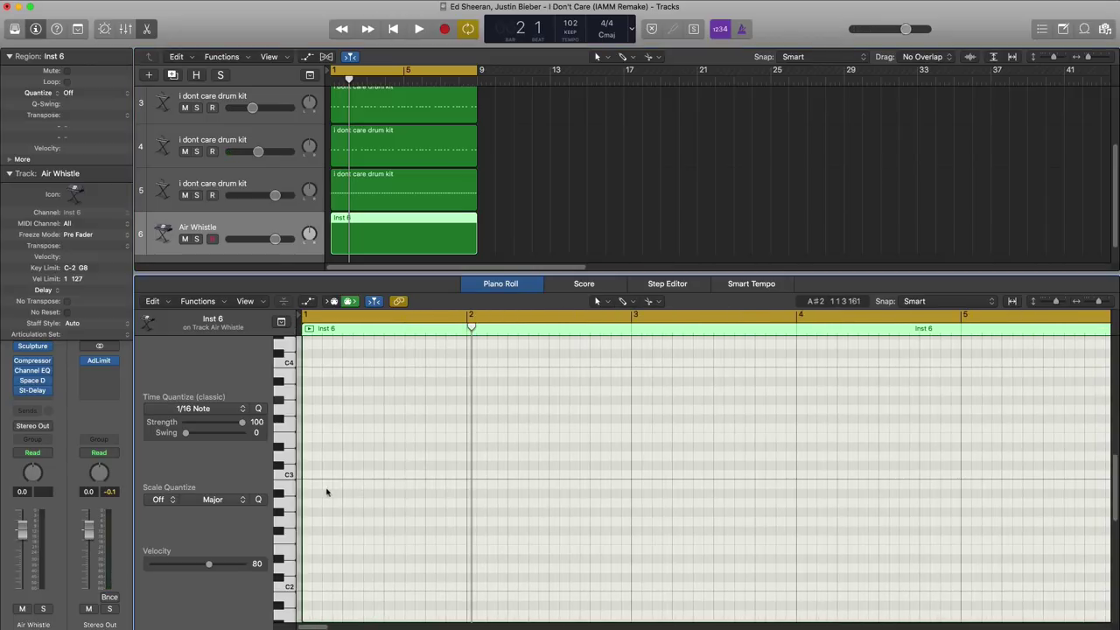
pyautogui.click(331, 419)
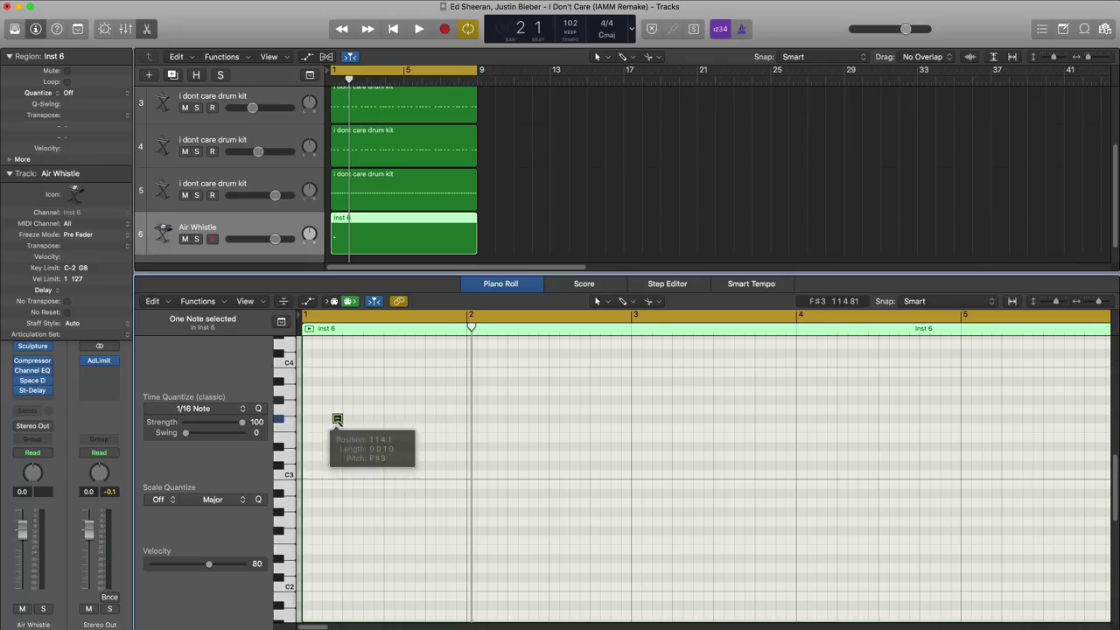
# Step: Add three more short F#3 notes in bar 1, at 1 2 3, 1 3 4 and 1 4 3, checking them against playback
pyautogui.press('space')
pyautogui.press('space')
pyautogui.click(368, 418)
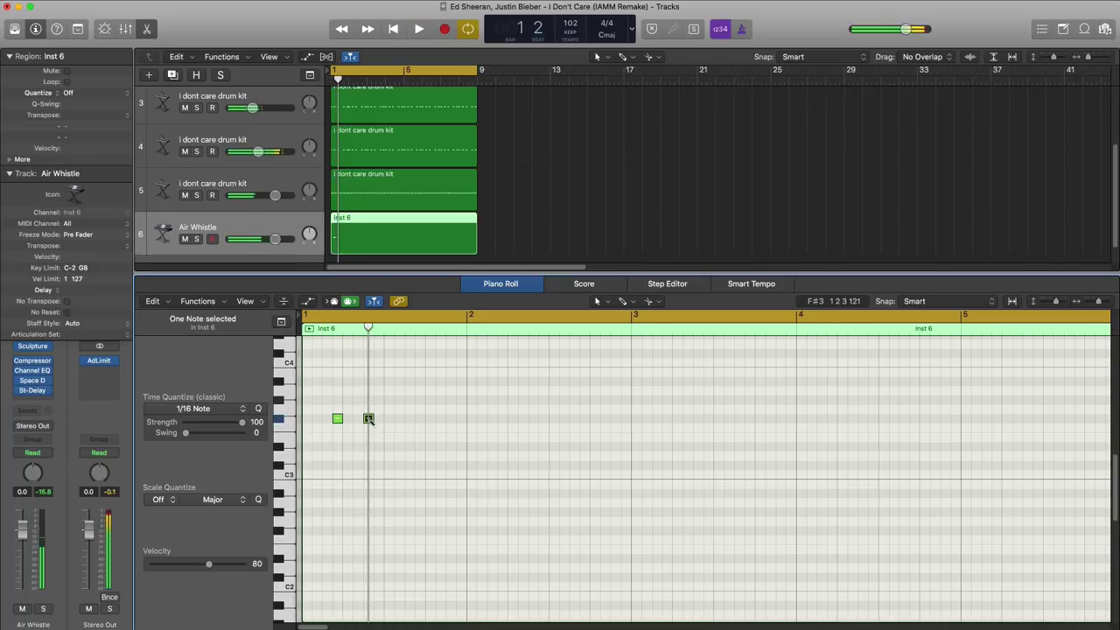
pyautogui.press('space')
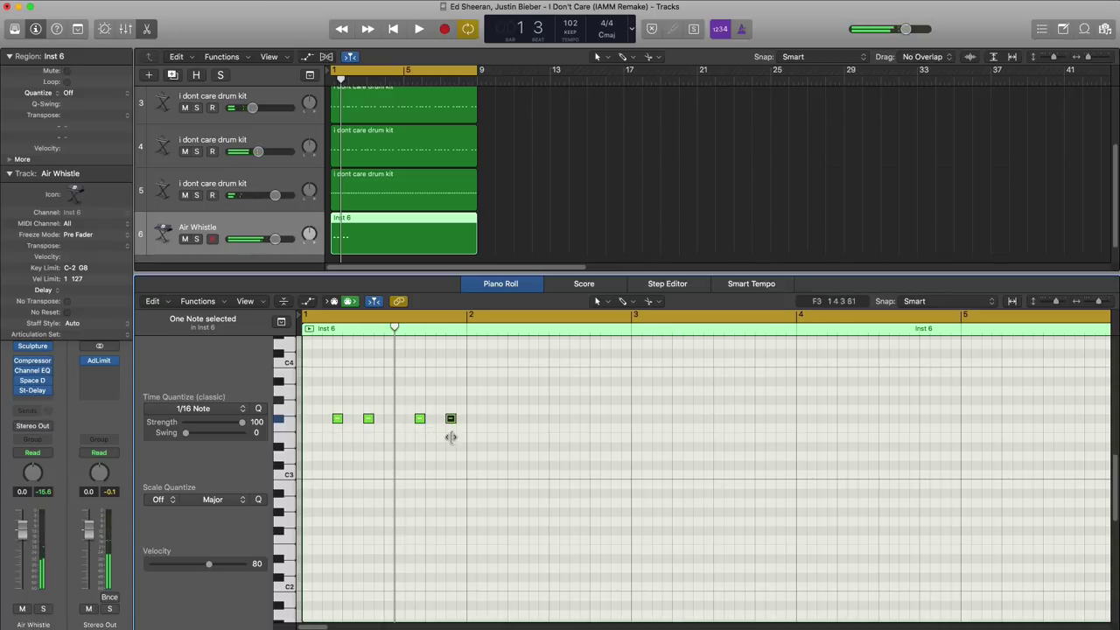
pyautogui.press('space')
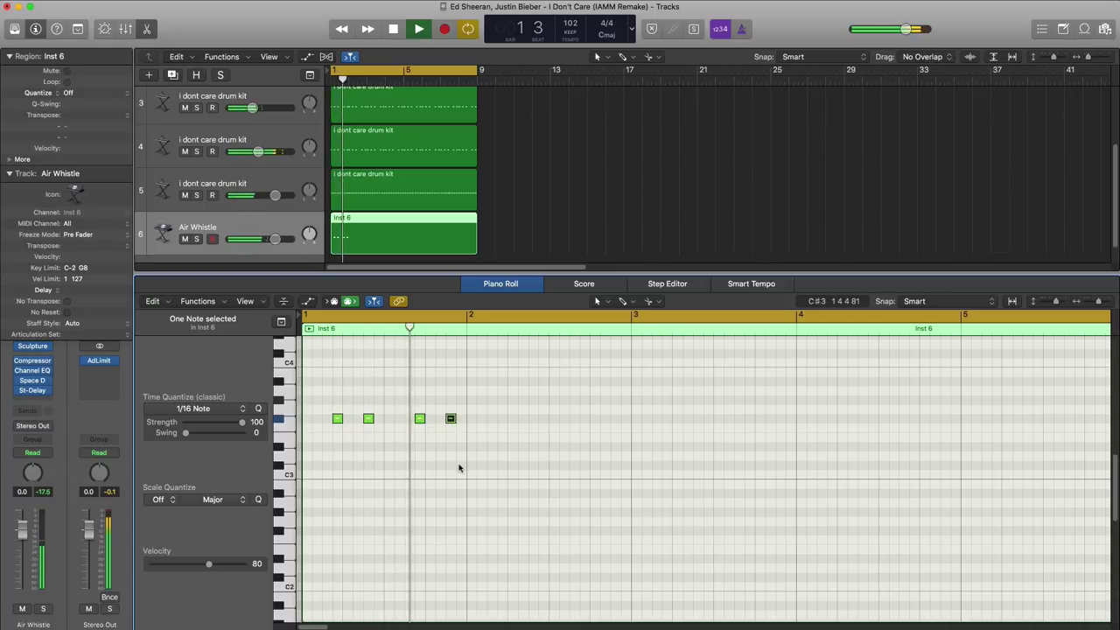
pyautogui.press('space')
# Step: Repeat the four F#3 notes of bar 1 once into bar 2 and listen to the pattern with the mix
pyautogui.moveTo(482, 443); pyautogui.dragTo(319, 400)
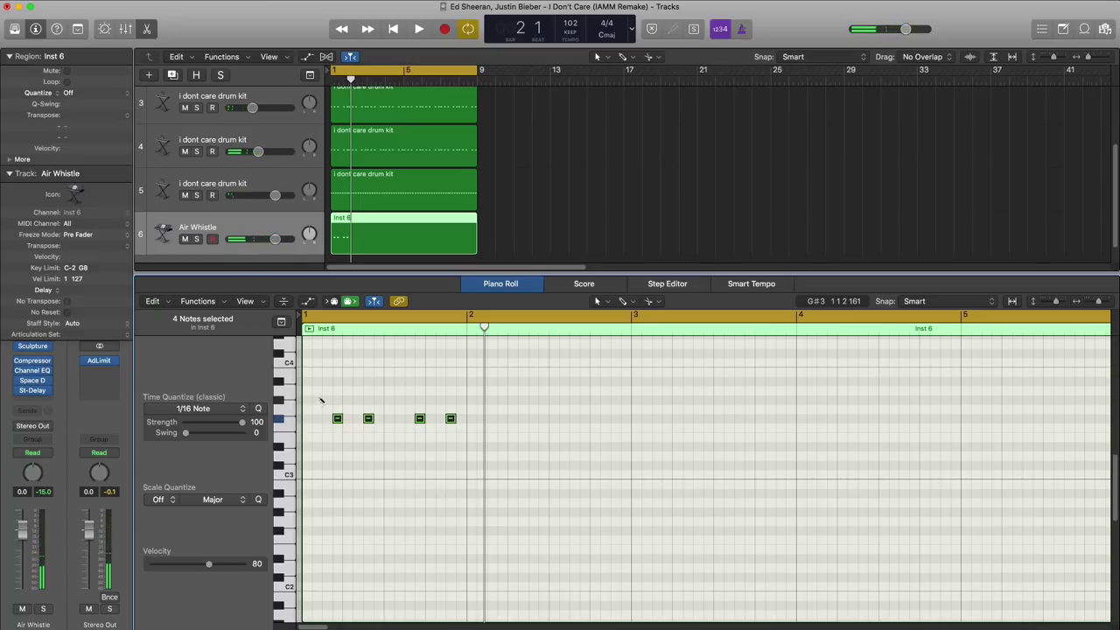
pyautogui.press('space')
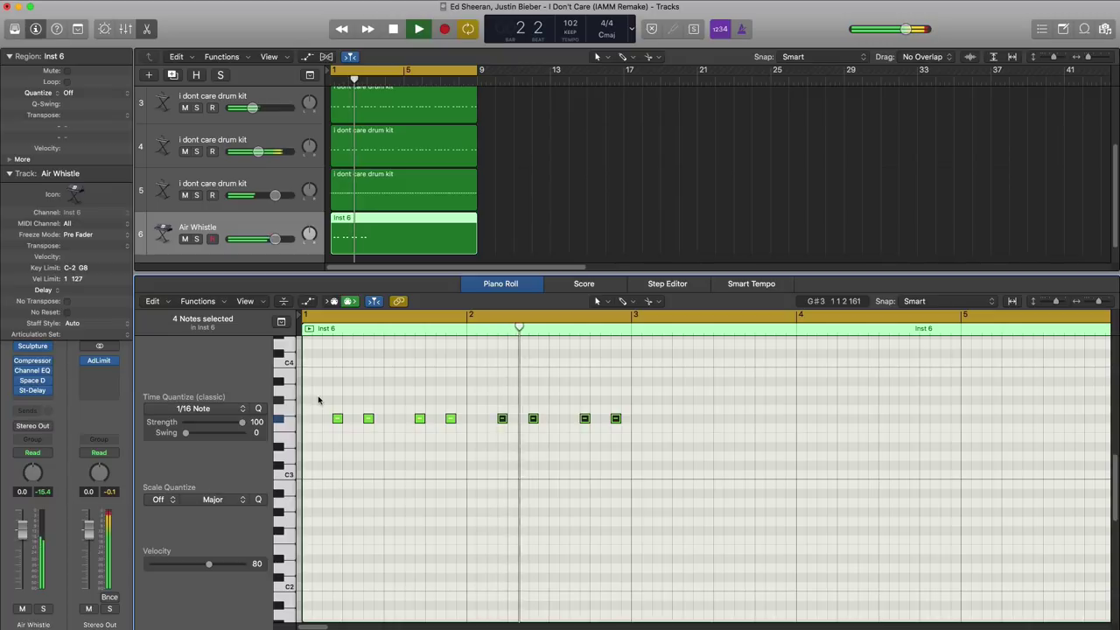
pyautogui.press('space')
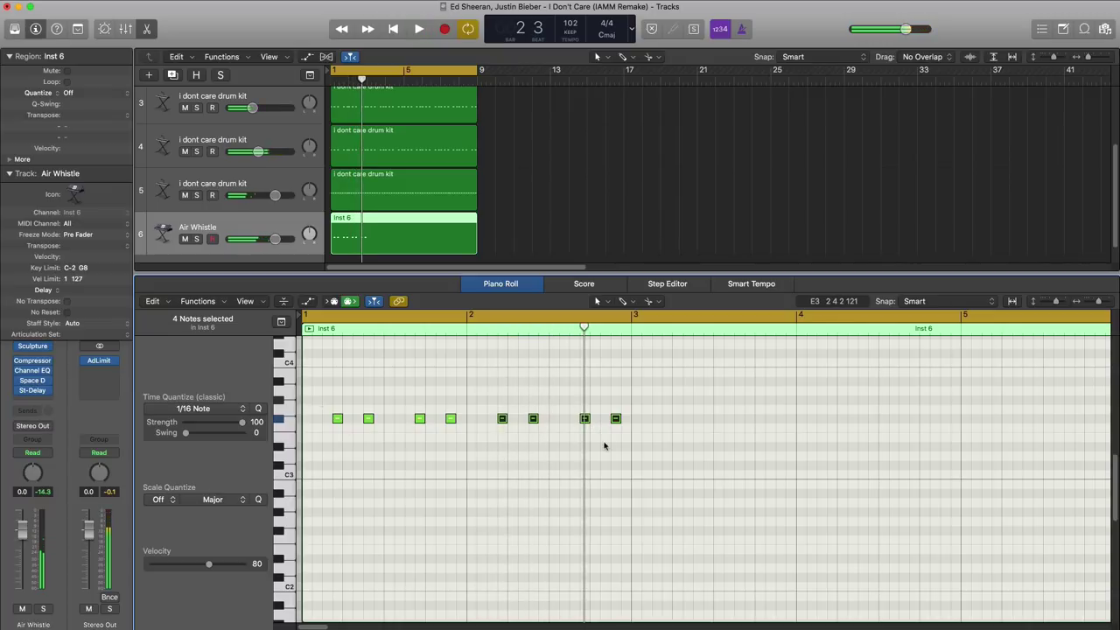
pyautogui.moveTo(651, 428); pyautogui.dragTo(533, 403)
pyautogui.click(652, 439)
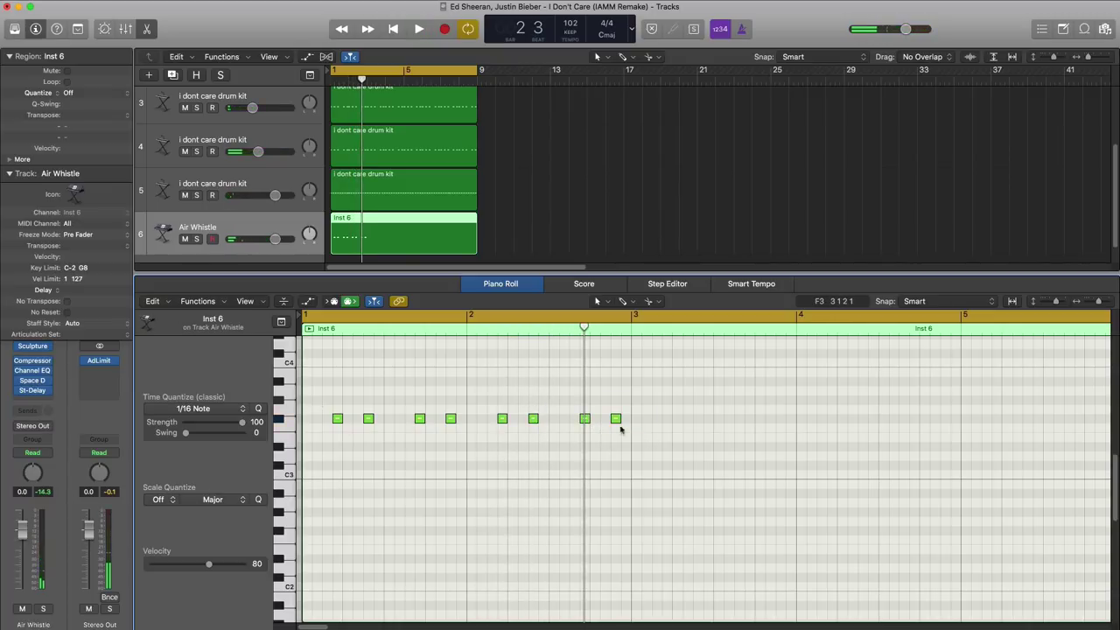
# Step: Raise the last two notes of bar 2 to G#3 and add a short A#3 note at the end of the bar
pyautogui.moveTo(643, 429); pyautogui.dragTo(585, 399)
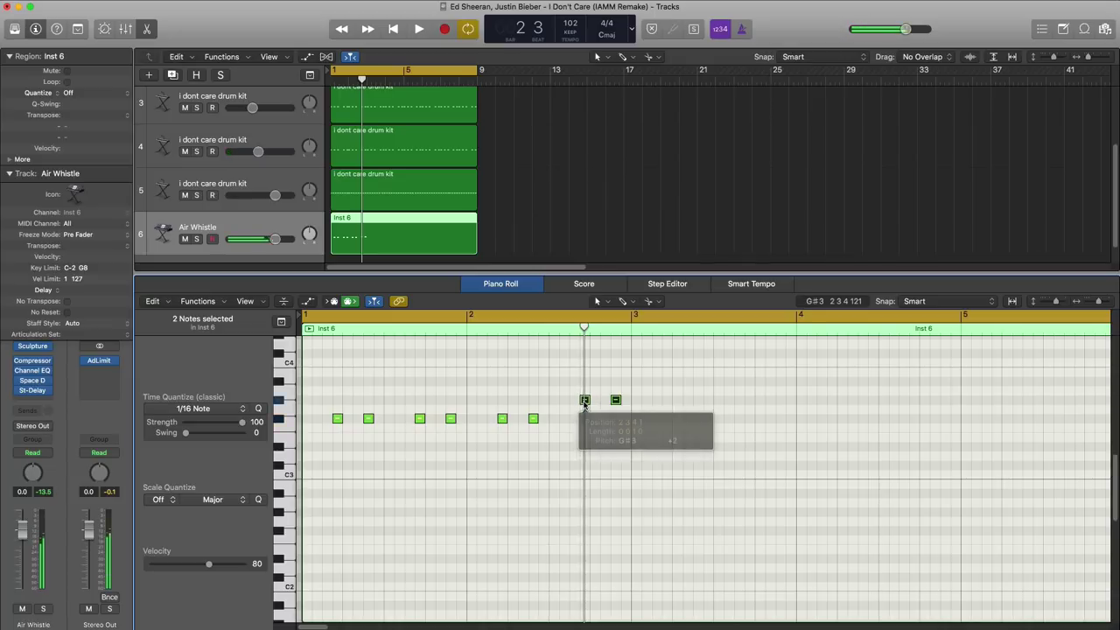
pyautogui.scroll(1, 609, 460)
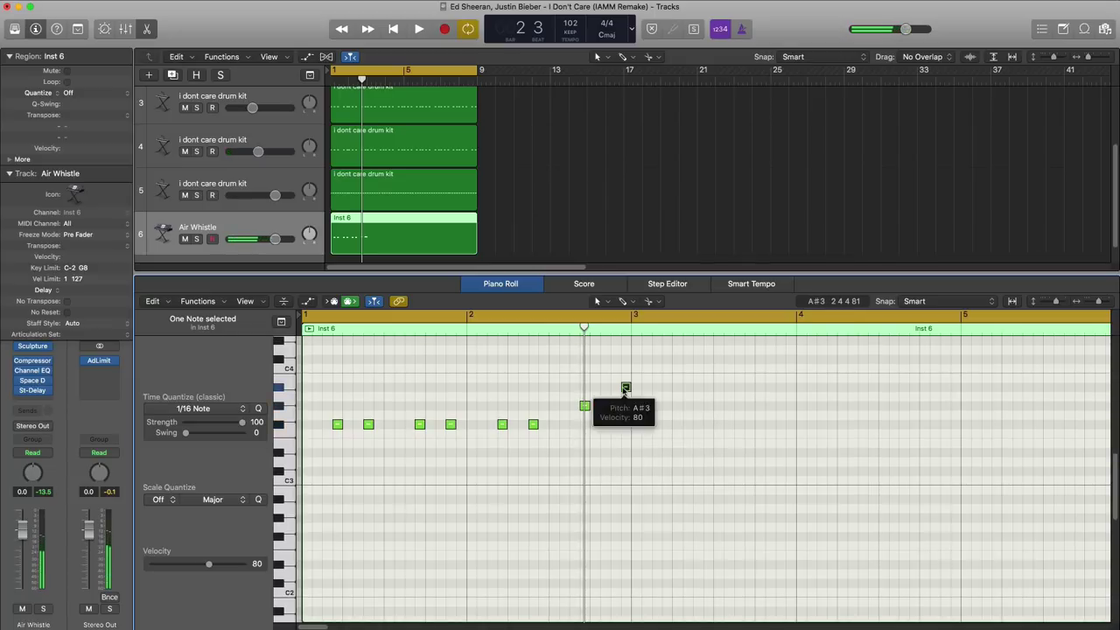
# Step: Lengthen all nine notes in bars 1 and 2 slightly and listen to the phrase with the mix
pyautogui.moveTo(645, 455); pyautogui.dragTo(339, 364)
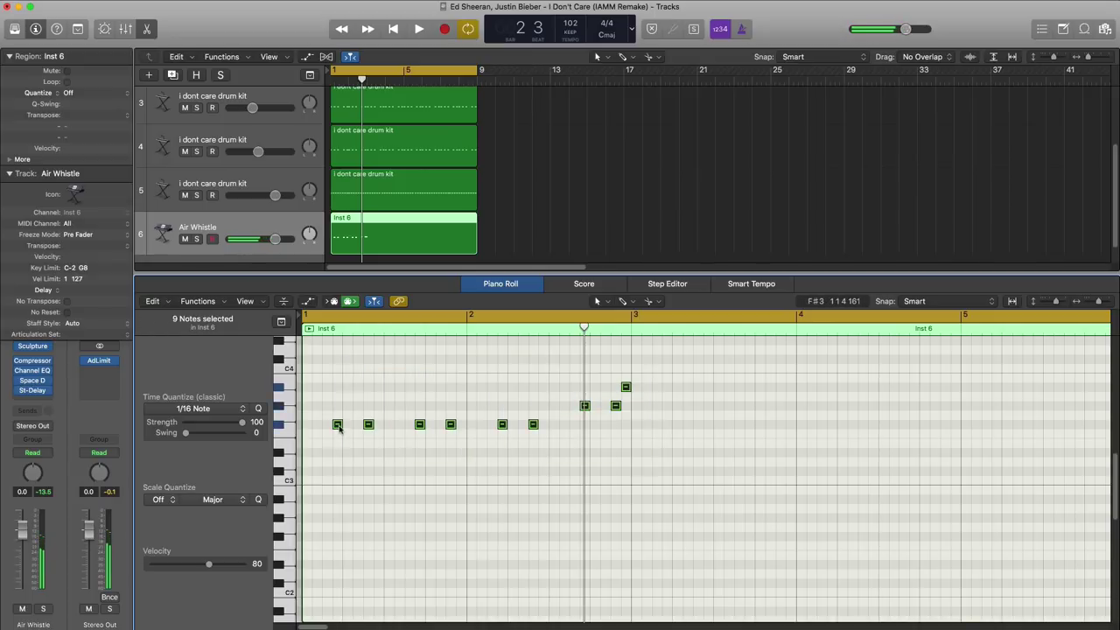
pyautogui.moveTo(339, 427); pyautogui.dragTo(343, 427)
pyautogui.press('space')
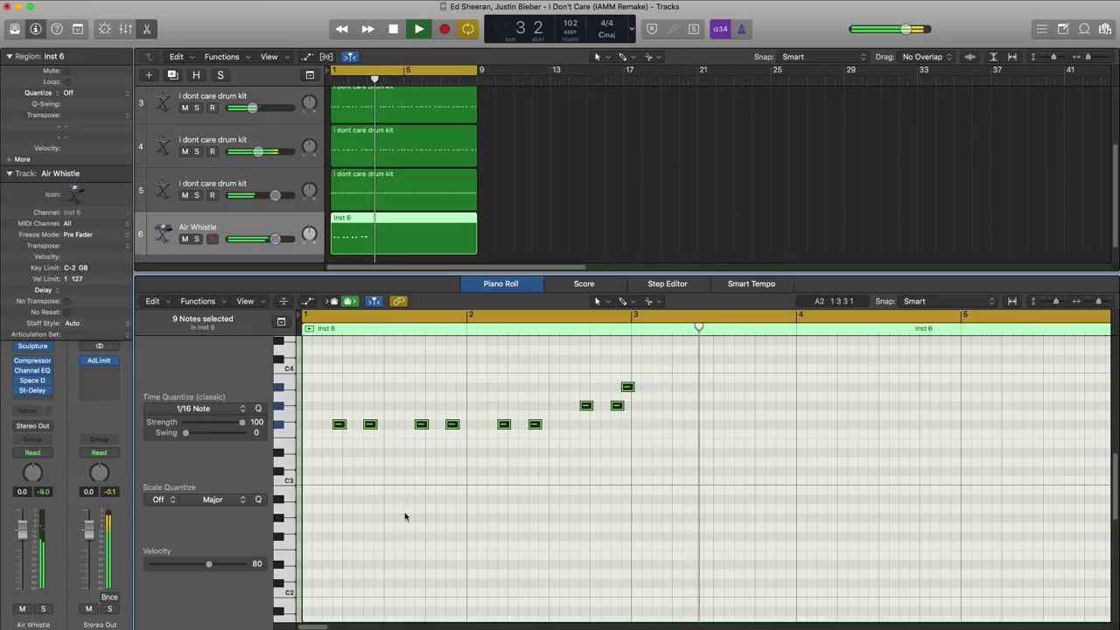
pyautogui.press('space')
# Step: Copy the nine-note phrase of bars 1 and 2 to bars 3 and 4 and raise the Air Whistle track volume to 1.7 dB during playback
pyautogui.moveTo(696, 476); pyautogui.dragTo(329, 339)
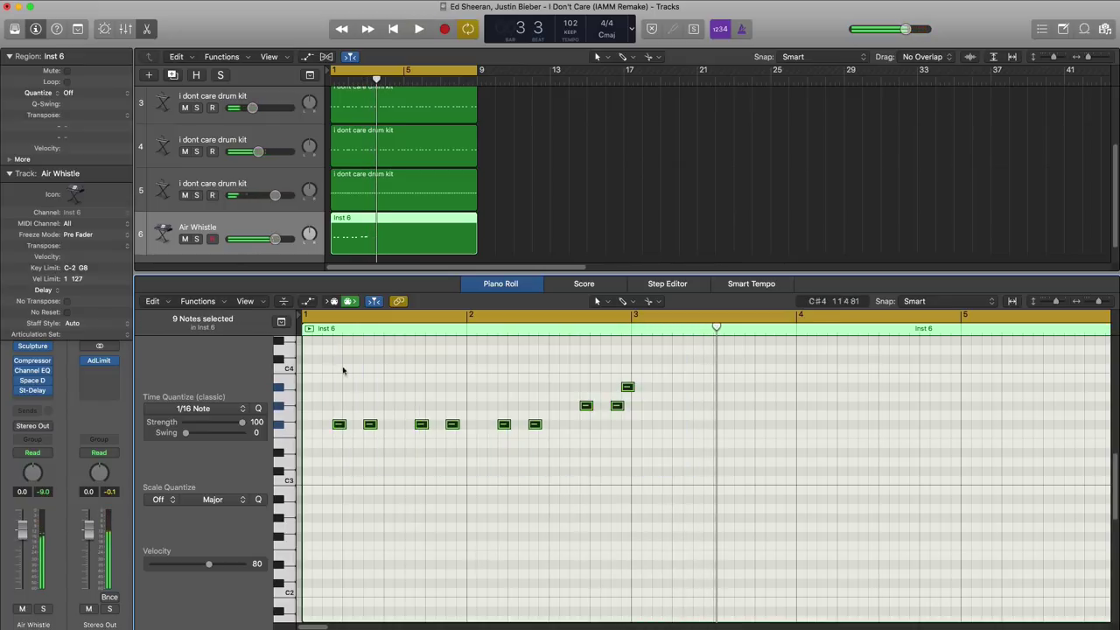
pyautogui.press('super+r')
pyautogui.press('super+z')
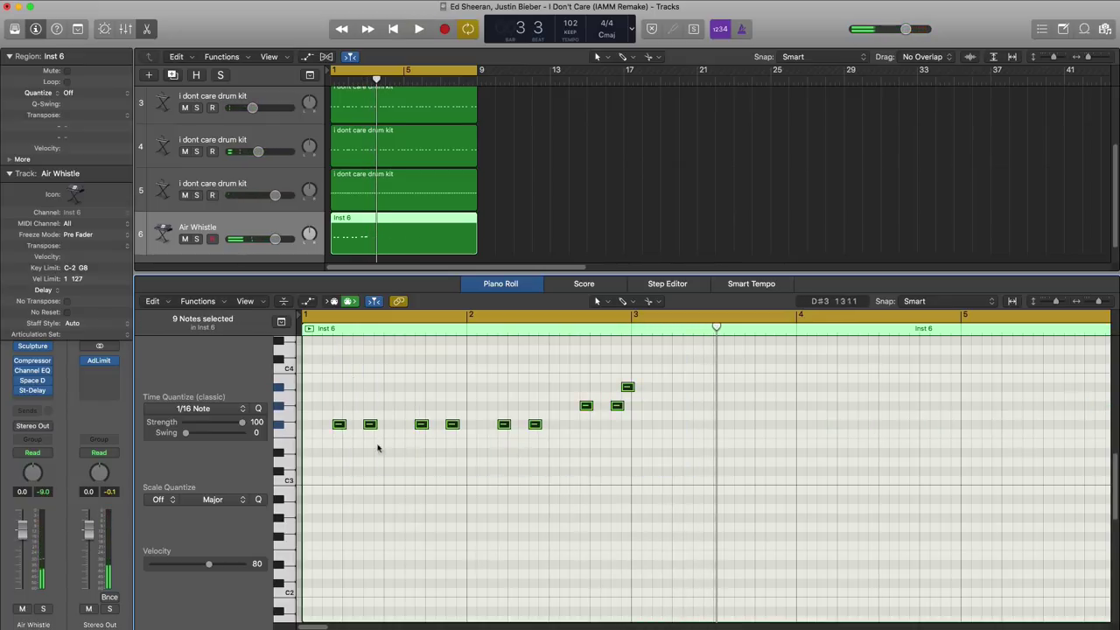
pyautogui.moveTo(350, 427); pyautogui.dragTo(670, 430)
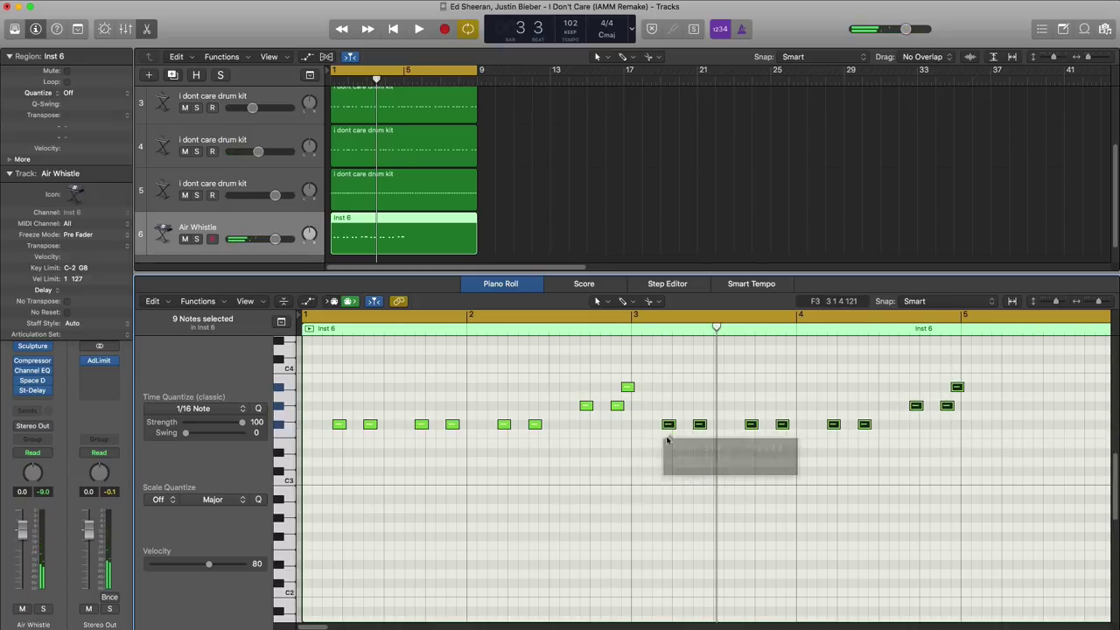
pyautogui.scroll(-3, 668, 447)
pyautogui.scroll(-3, 667, 446)
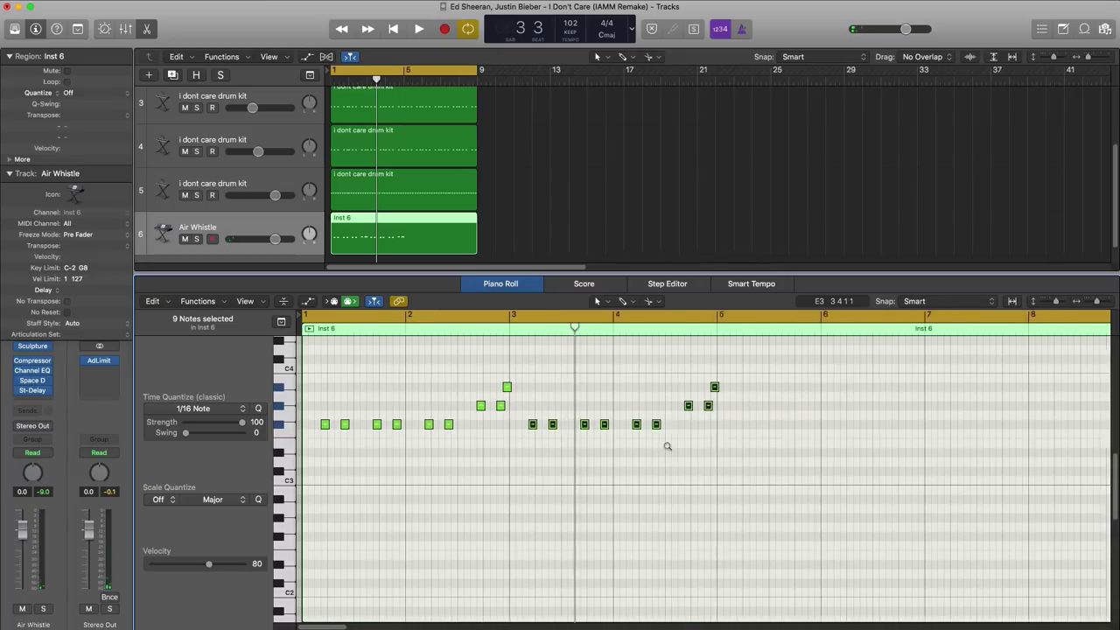
pyautogui.press('space')
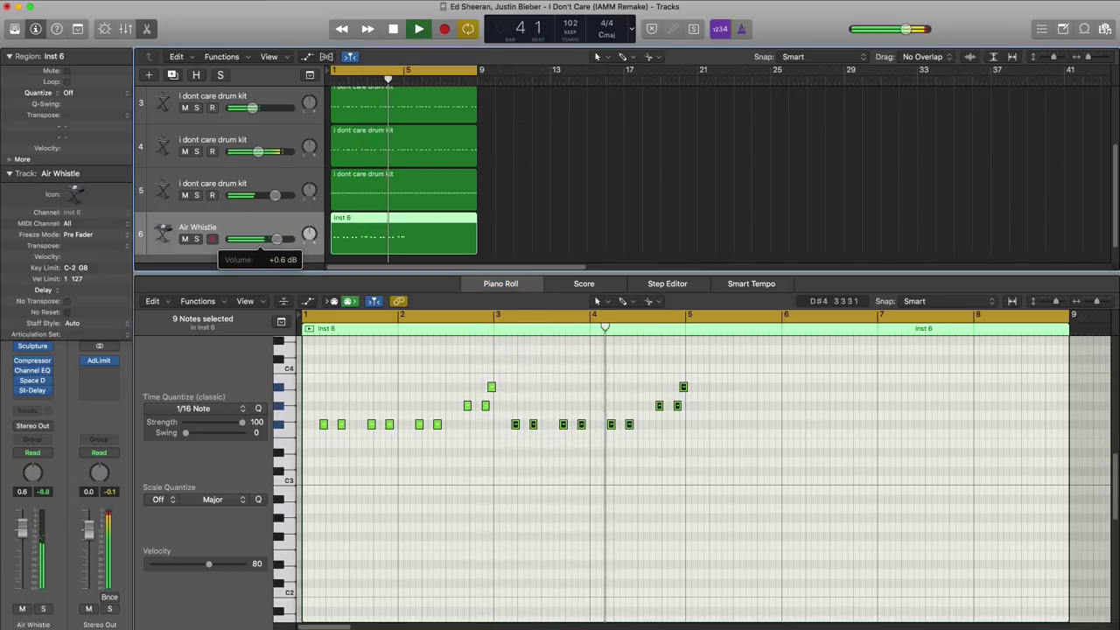
pyautogui.moveTo(278, 244); pyautogui.dragTo(282, 242)
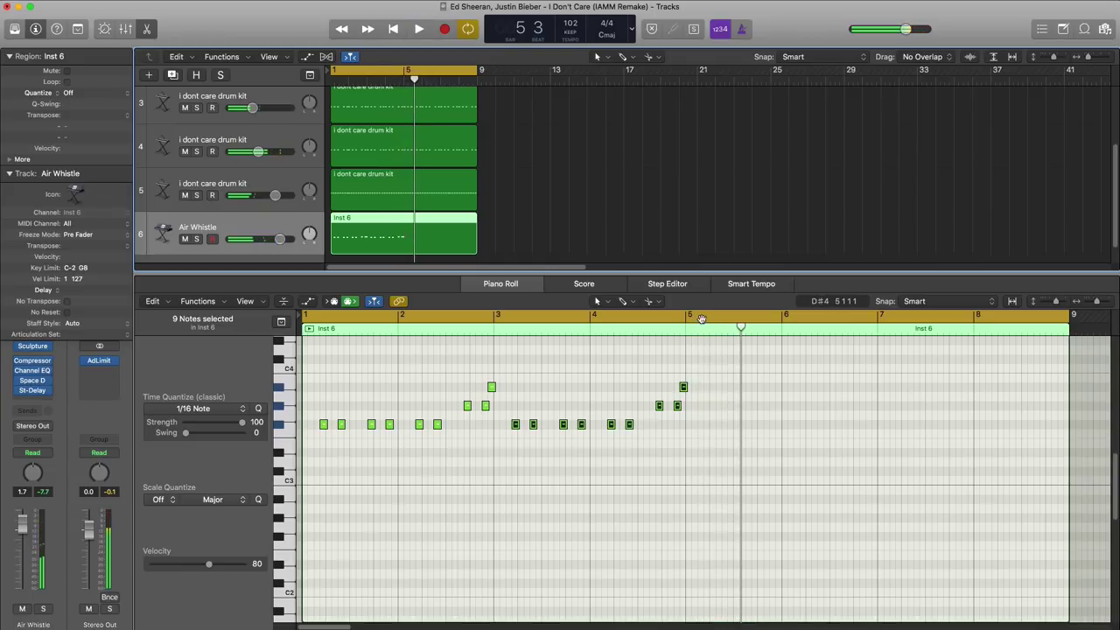
# Step: Set the cycle range to bars 5 and 6 and copy the nine-note phrase of bars 3 and 4 into it
pyautogui.moveTo(701, 319); pyautogui.dragTo(880, 320)
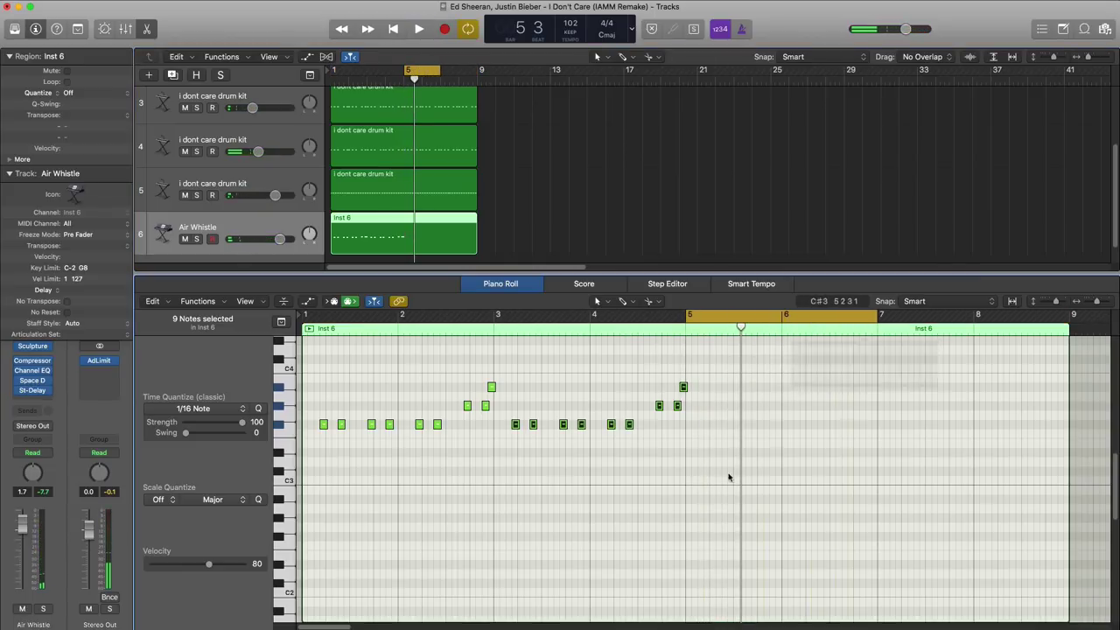
pyautogui.moveTo(813, 460); pyautogui.dragTo(511, 357)
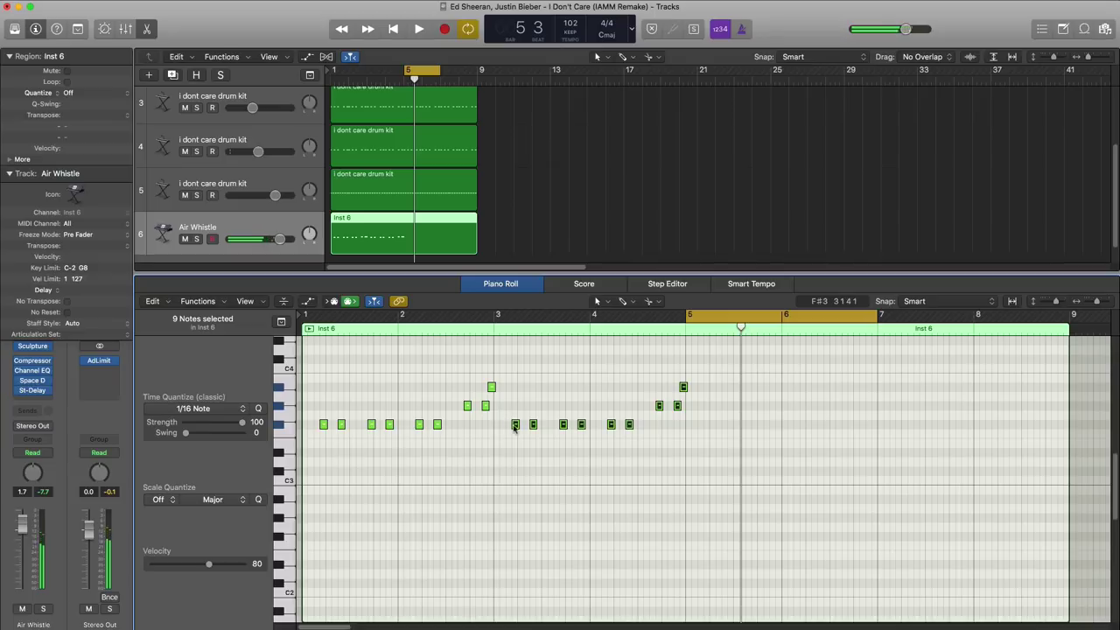
pyautogui.moveTo(514, 426); pyautogui.dragTo(707, 426)
pyautogui.click(745, 463)
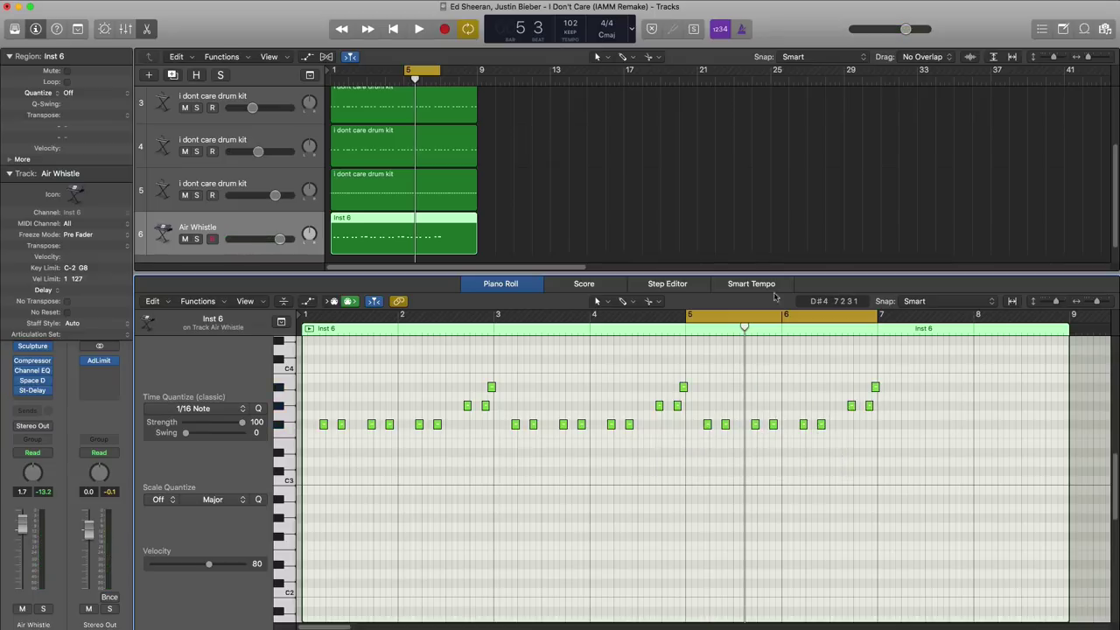
pyautogui.press('space')
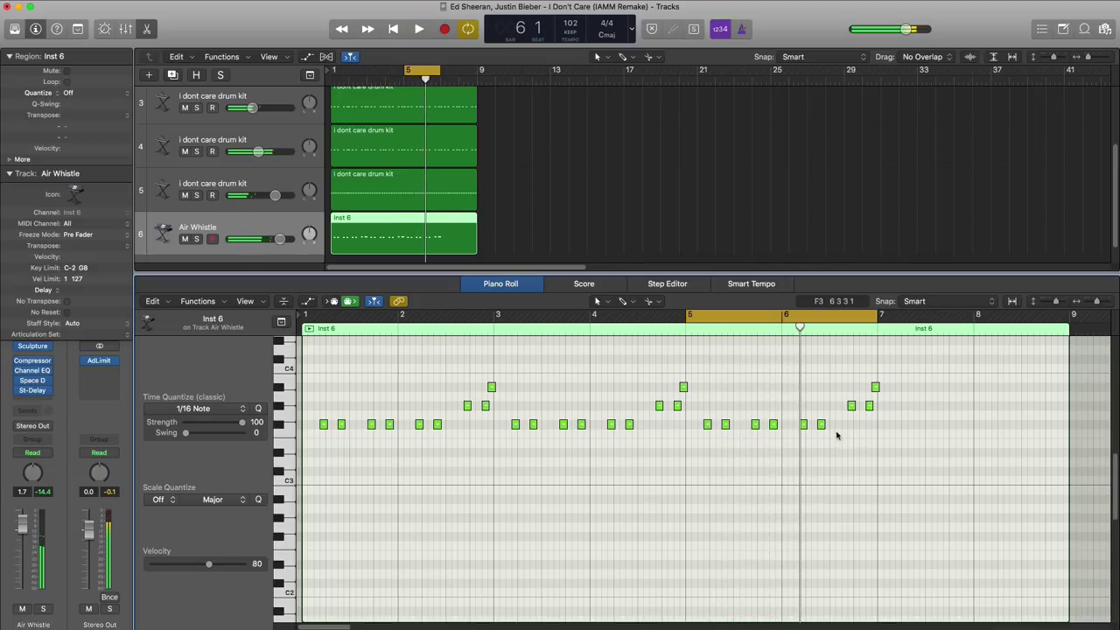
# Step: Lower the four short notes in bar 6 to F3, delete the A#3 note at its end, and play the section
pyautogui.moveTo(804, 426); pyautogui.dragTo(802, 435)
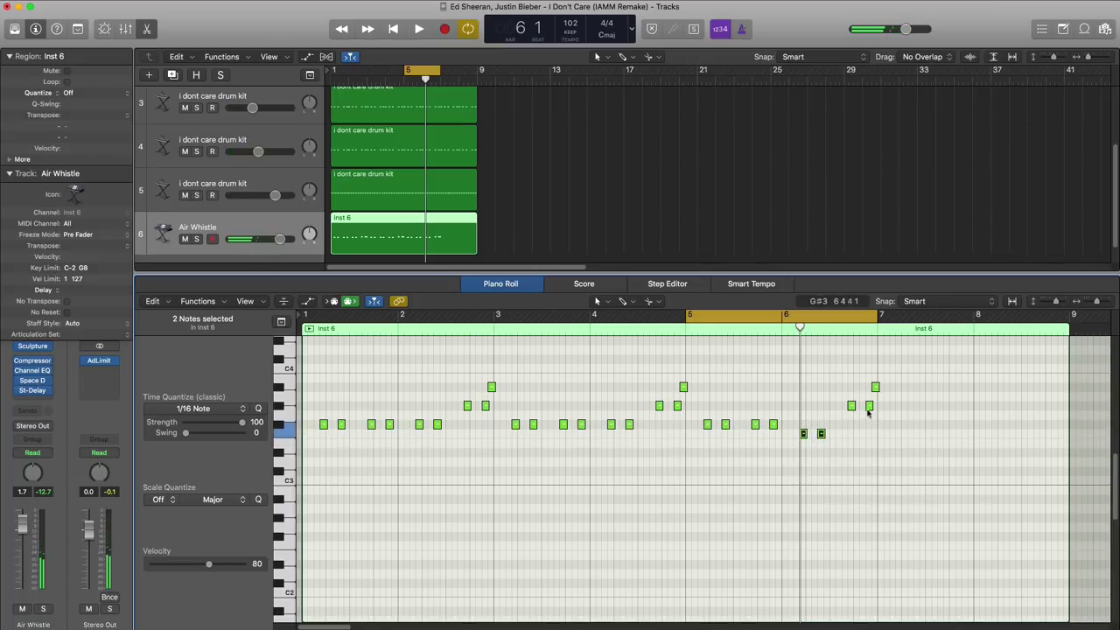
pyautogui.moveTo(867, 415); pyautogui.dragTo(851, 433)
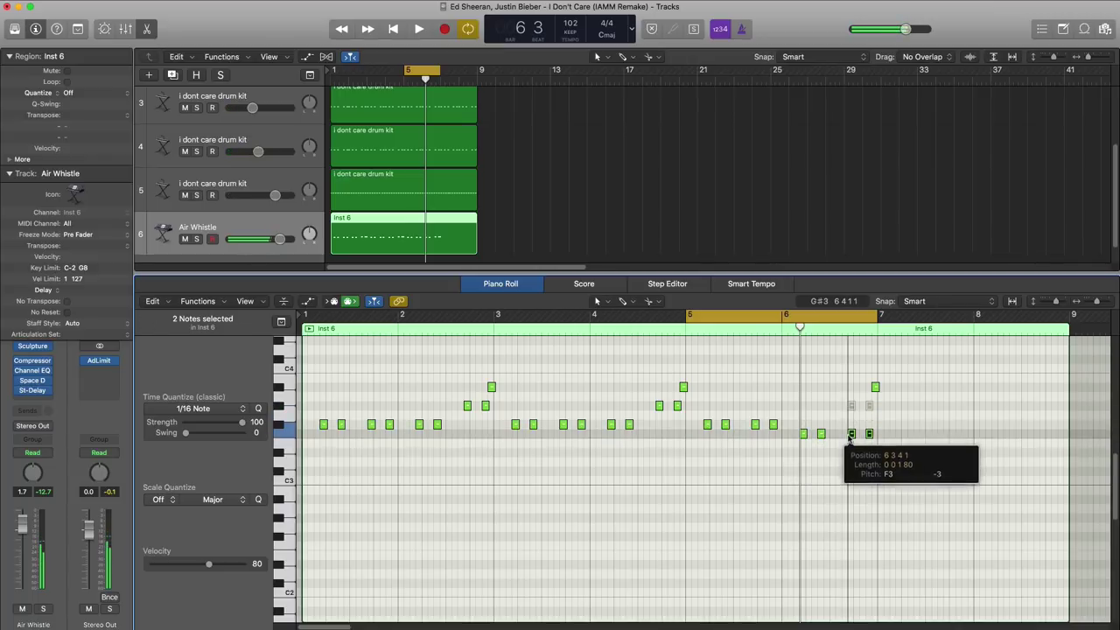
pyautogui.click(875, 387)
pyautogui.press('space')
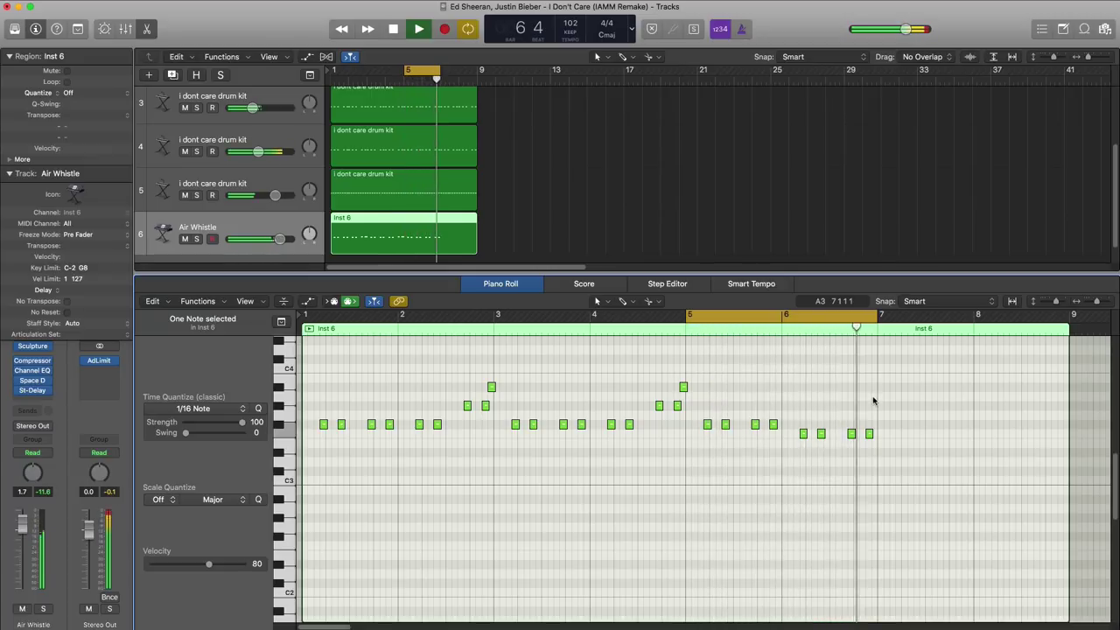
pyautogui.press('space')
# Step: Copy the nine-note phrase of bars 3 and 4 to bars 7 and 8 and set the cycle range from bar 1 to bar 9
pyautogui.moveTo(686, 427); pyautogui.dragTo(511, 371)
pyautogui.moveTo(515, 425); pyautogui.dragTo(900, 426)
pyautogui.scroll(-2, 709, 364)
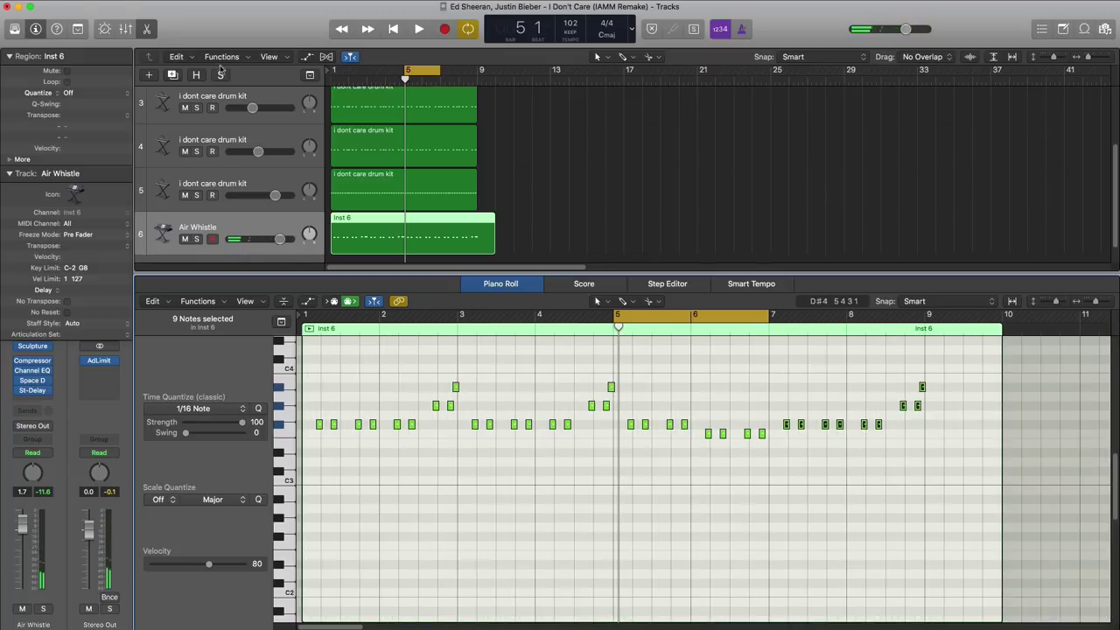
pyautogui.moveTo(330, 78); pyautogui.dragTo(480, 79)
pyautogui.click(342, 80)
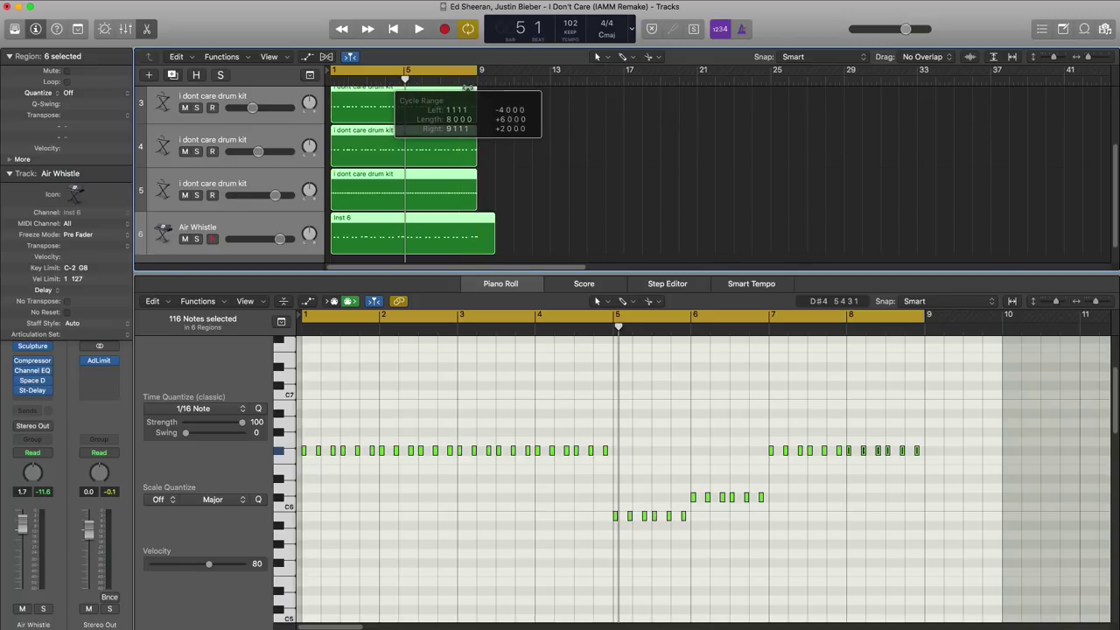
# Step: Trim the Air Whistle region to end at bar 9 and raise the track's volume to 2.4 dB during playback
pyautogui.press('space')
pyautogui.moveTo(488, 242); pyautogui.dragTo(478, 244)
pyautogui.click(498, 244)
pyautogui.click(488, 243)
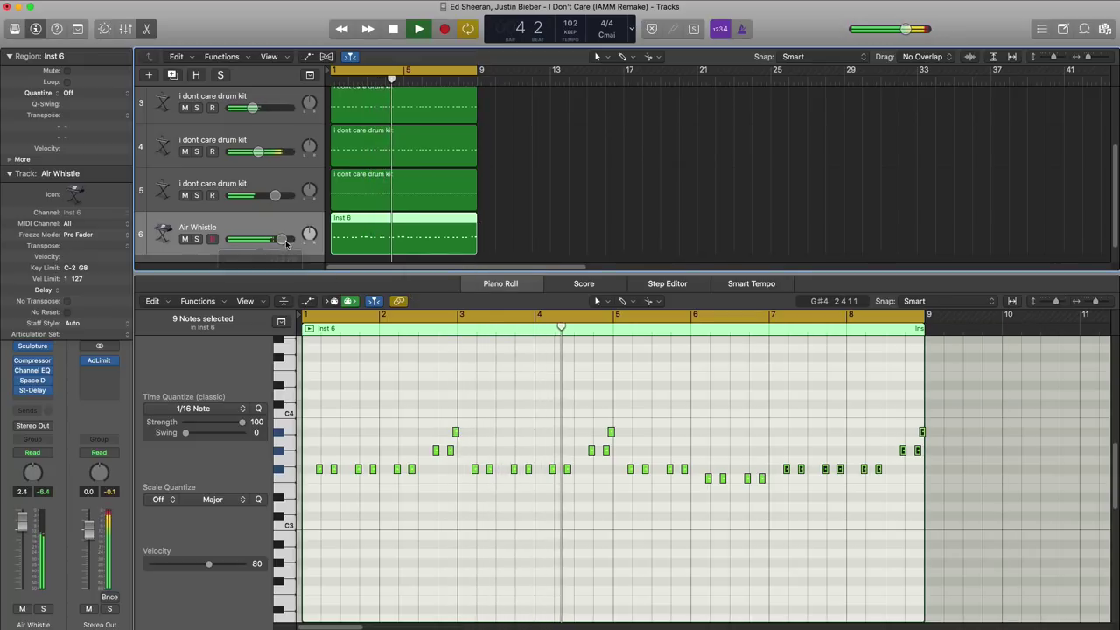
# Step: Hide the Piano Roll and lower the Steinway Grand Piano track's volume slightly while listening to the full mix
pyautogui.press('e')
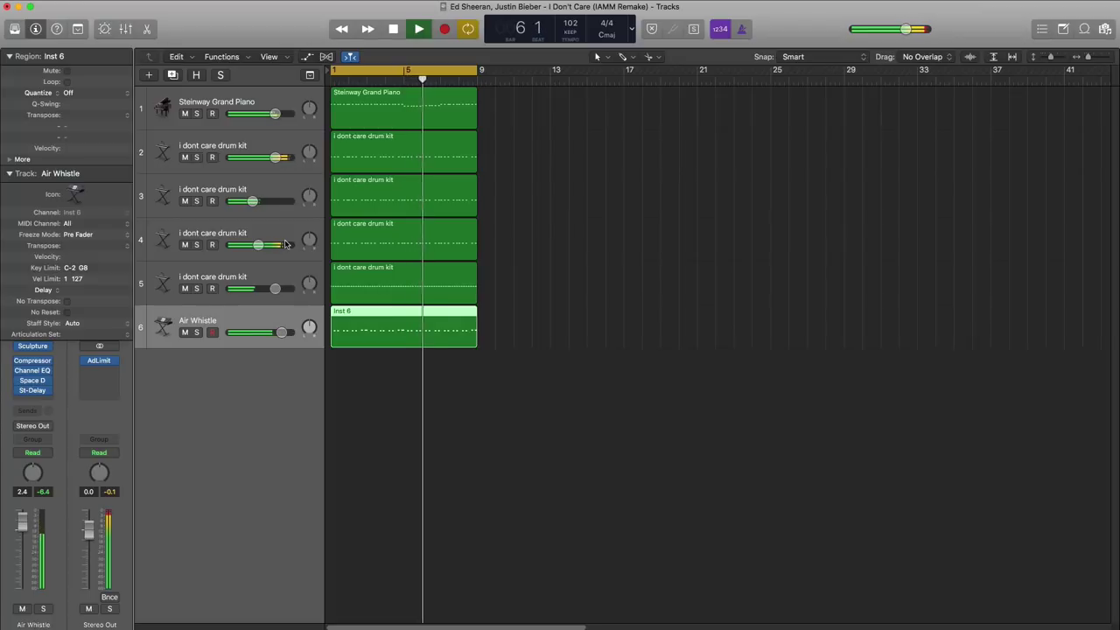
pyautogui.click(272, 115)
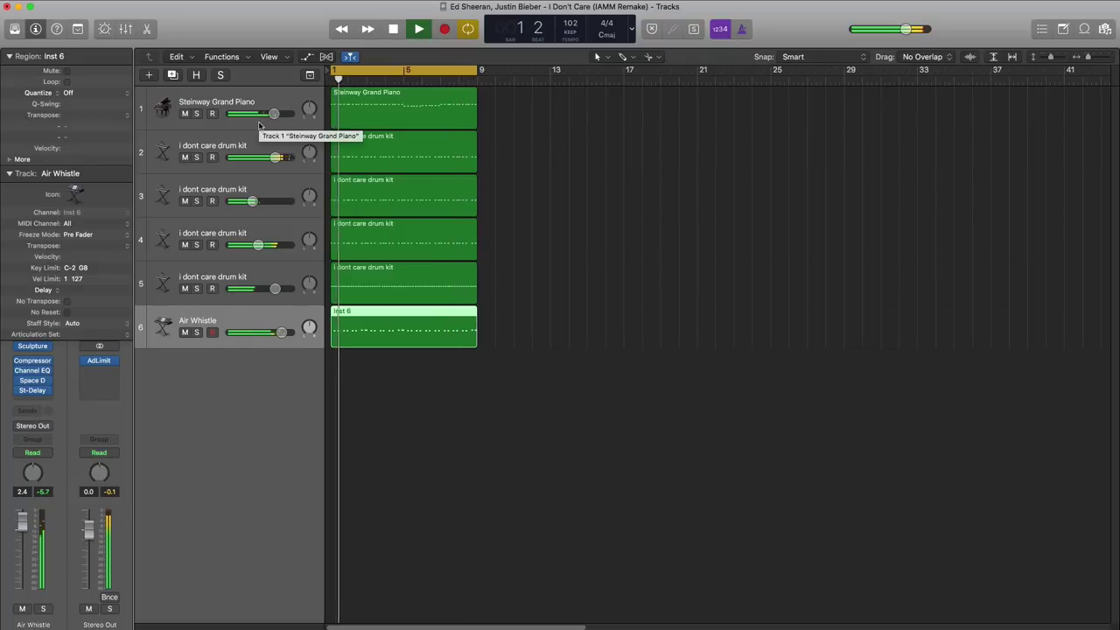
pyautogui.press('space')
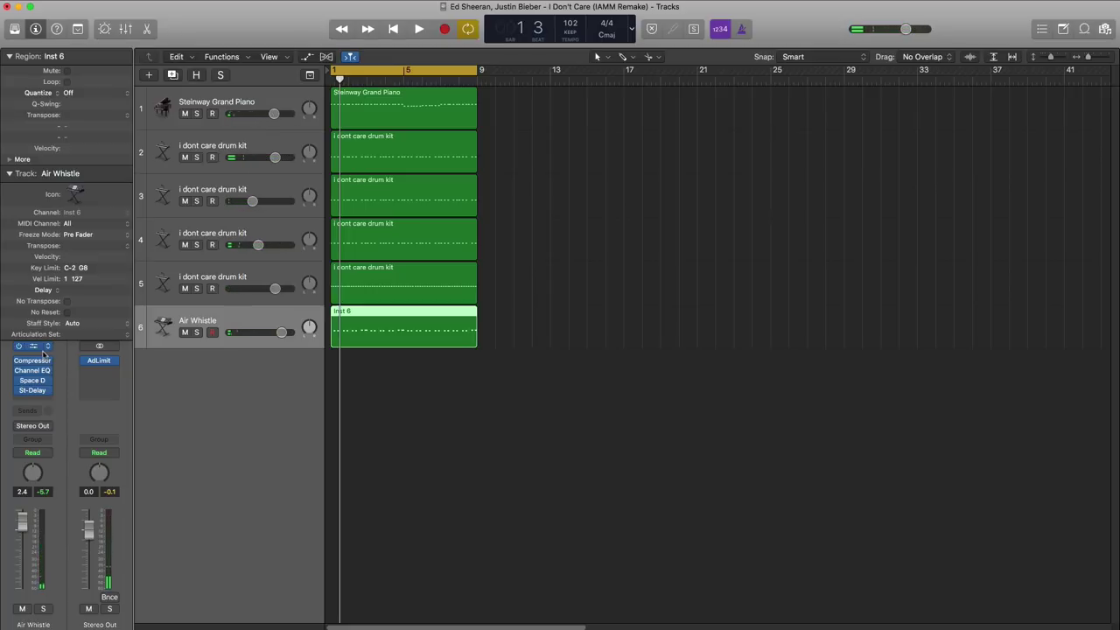
# Step: Solo the Air Whistle track and open its Sculpture instrument to audition the sound
pyautogui.click(197, 332)
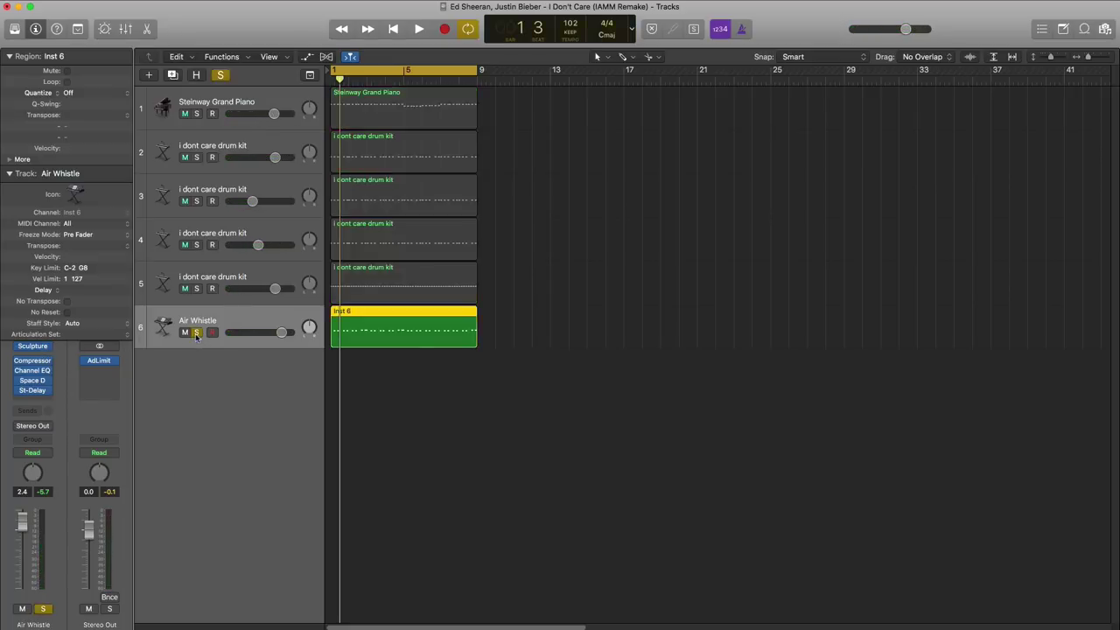
pyautogui.click(33, 348)
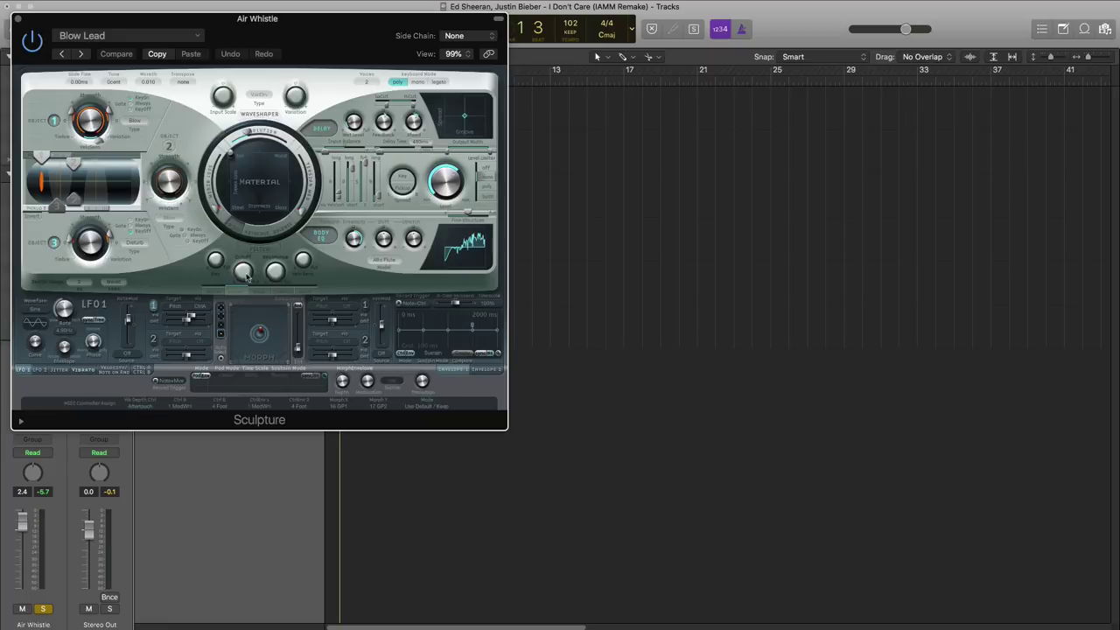
pyautogui.press('Return')
pyautogui.moveTo(255, 54); pyautogui.dragTo(509, 181)
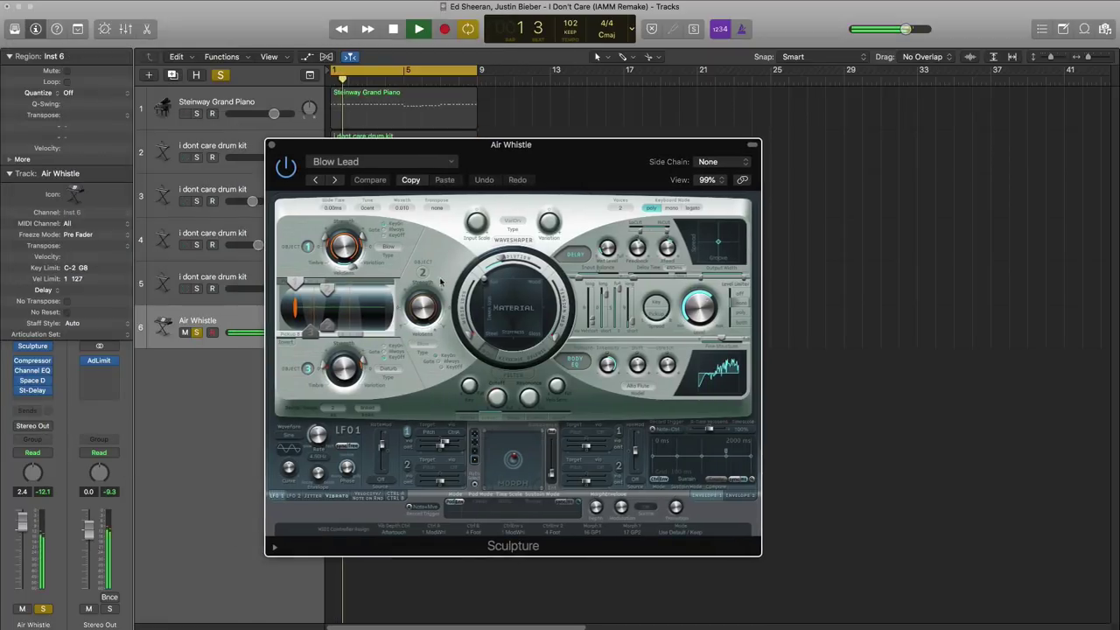
pyautogui.press('space')
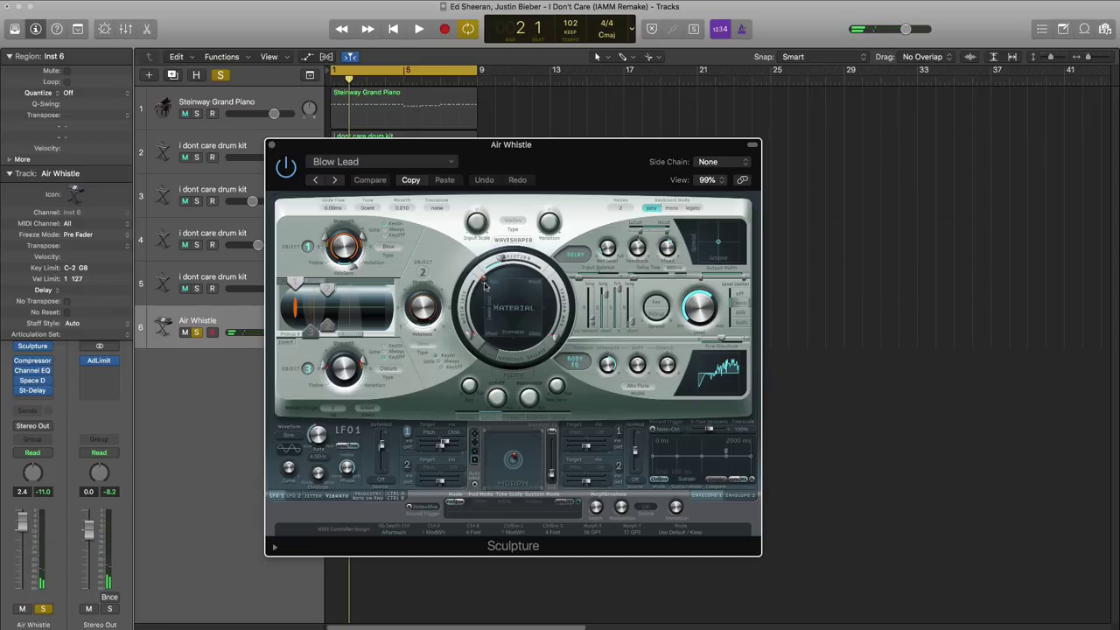
# Step: Move Sculpture's Material point slightly toward the centre of the pad, audition the changed sound, and close the instrument
pyautogui.press('space')
pyautogui.moveTo(485, 284); pyautogui.dragTo(497, 297)
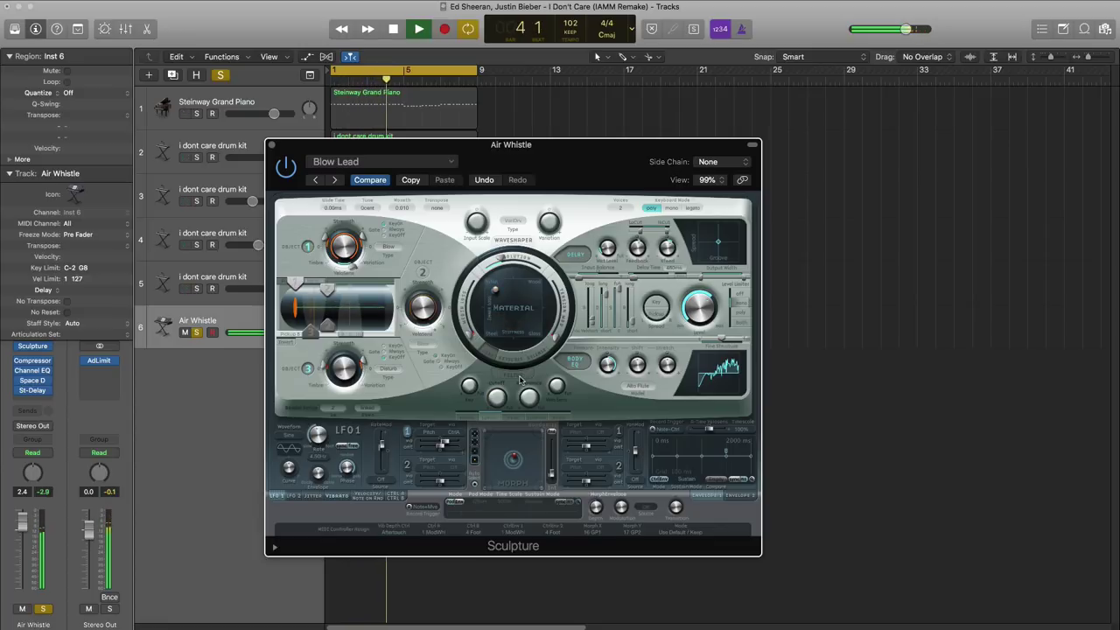
pyautogui.press('space')
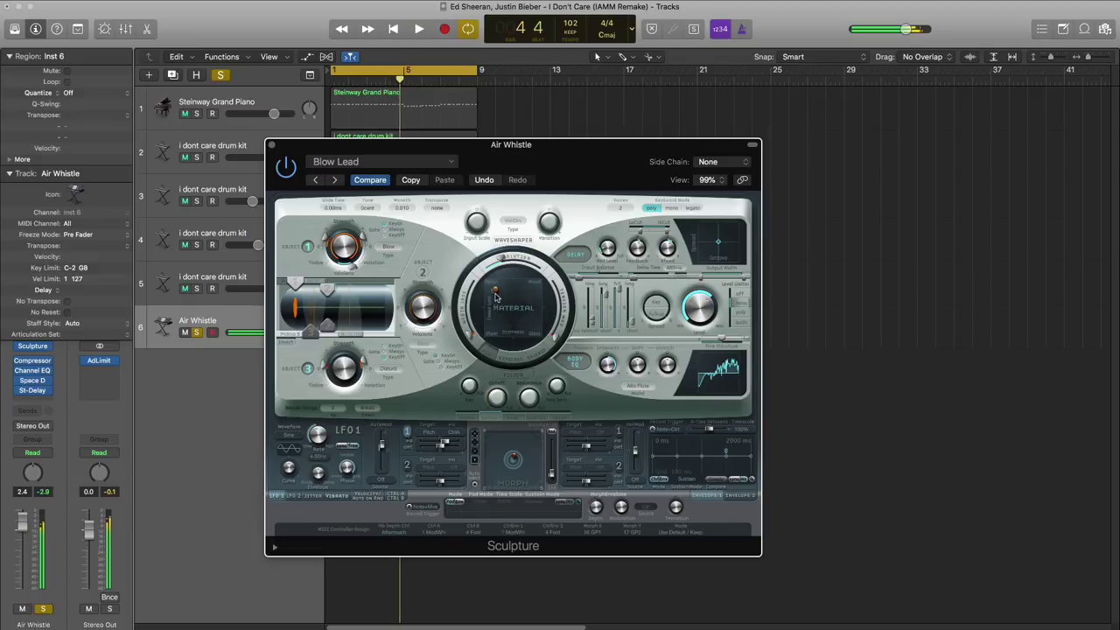
pyautogui.press('space')
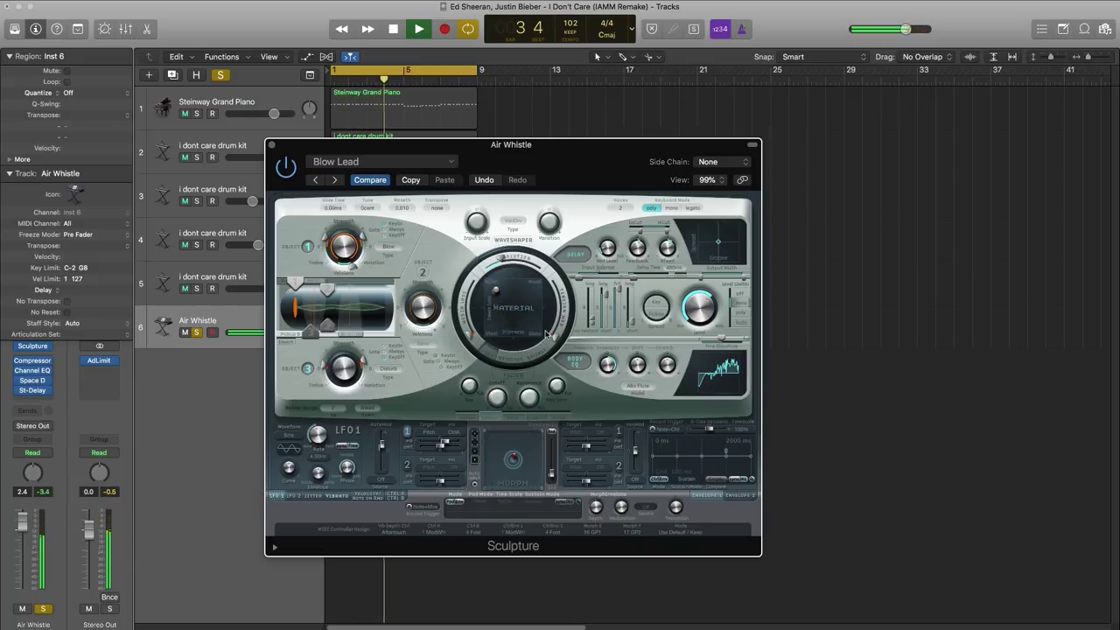
pyautogui.press('space')
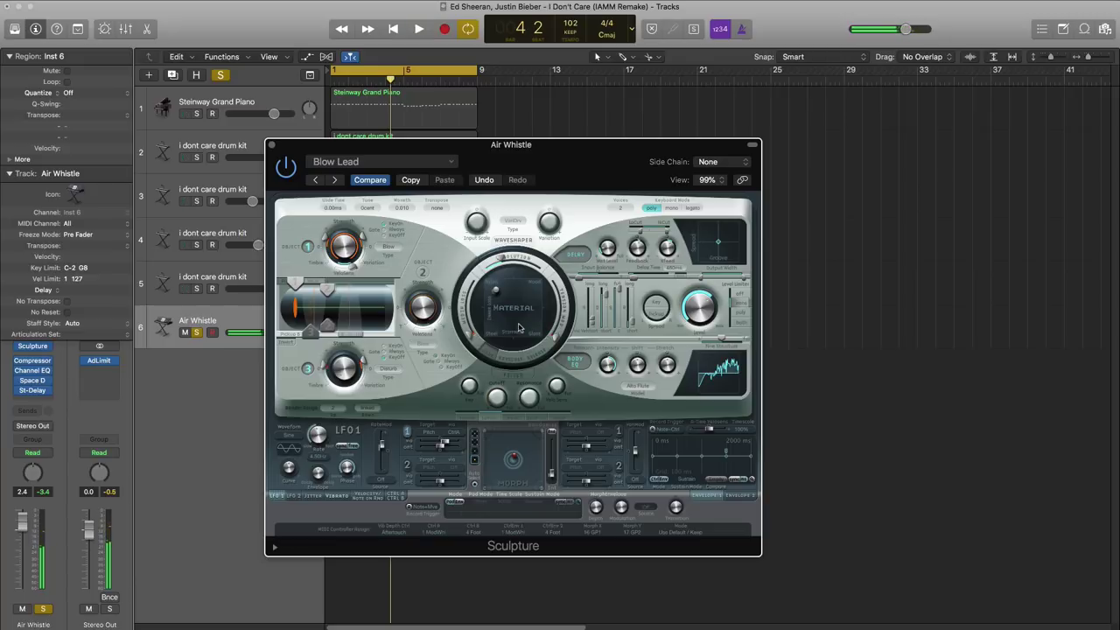
pyautogui.press('Return')
pyautogui.press('space')
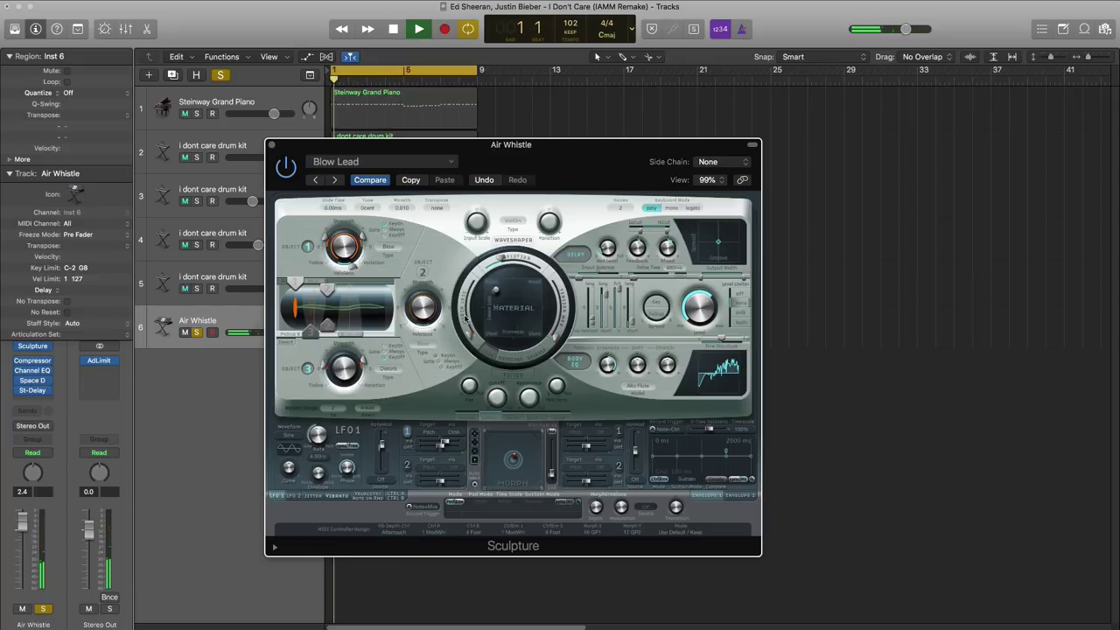
pyautogui.click(270, 145)
pyautogui.press('space')
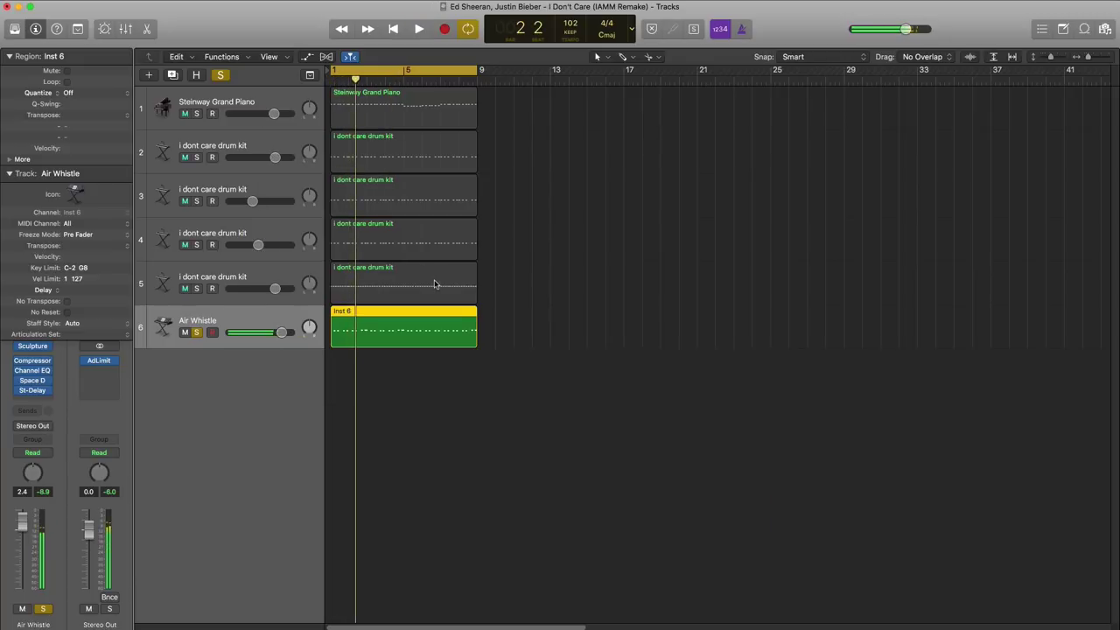
# Step: Open the Air Whistle track's Channel EQ and recall its default setting
pyautogui.click(222, 412)
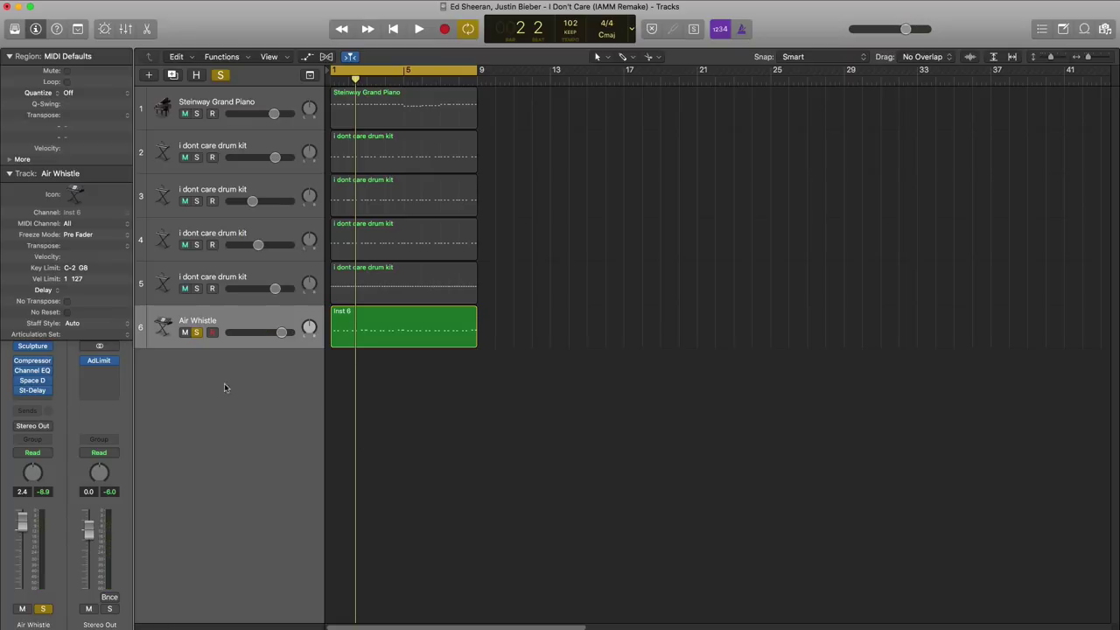
pyautogui.click(33, 375)
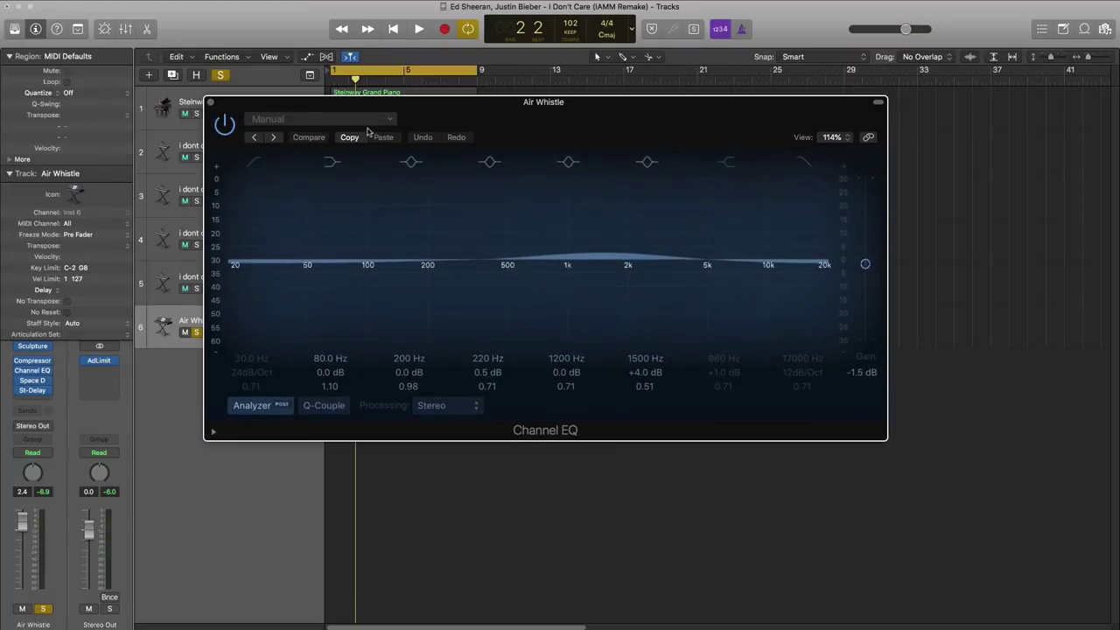
pyautogui.click(365, 119)
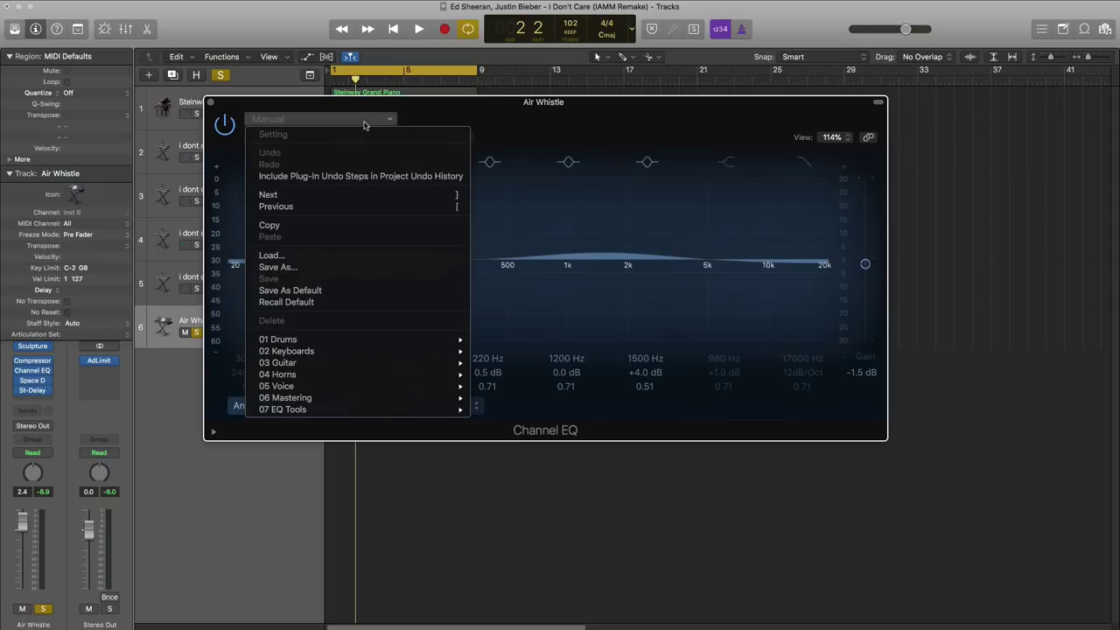
pyautogui.click(327, 302)
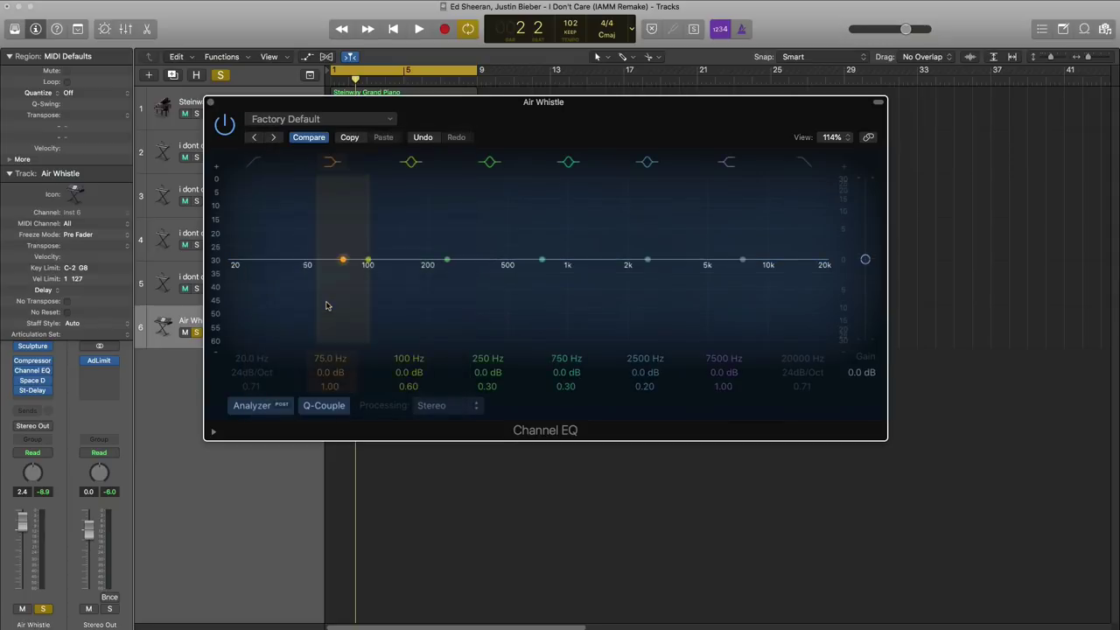
# Step: Enable the EQ's low-cut band and raise its frequency to about 395 Hz while the Air Whistle plays
pyautogui.press('space')
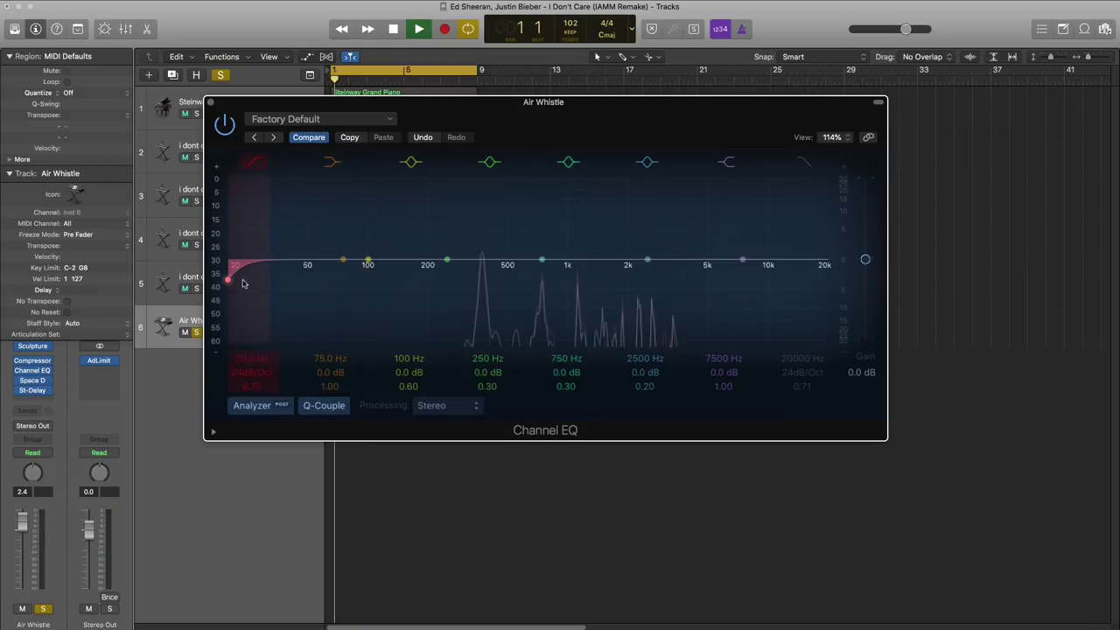
pyautogui.moveTo(245, 280); pyautogui.dragTo(520, 282)
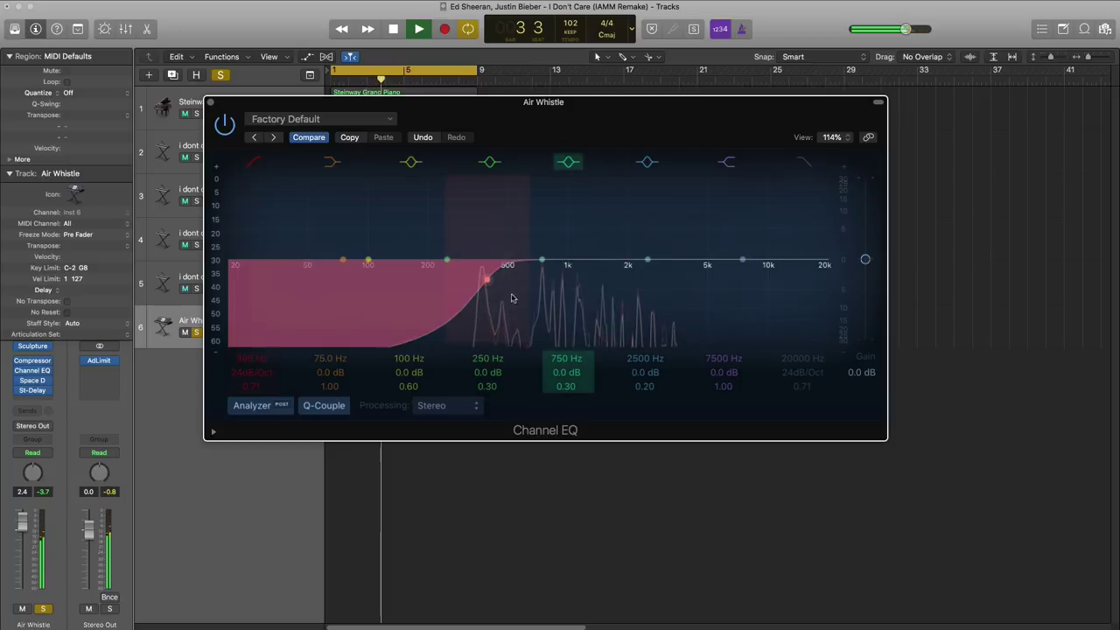
pyautogui.press('space')
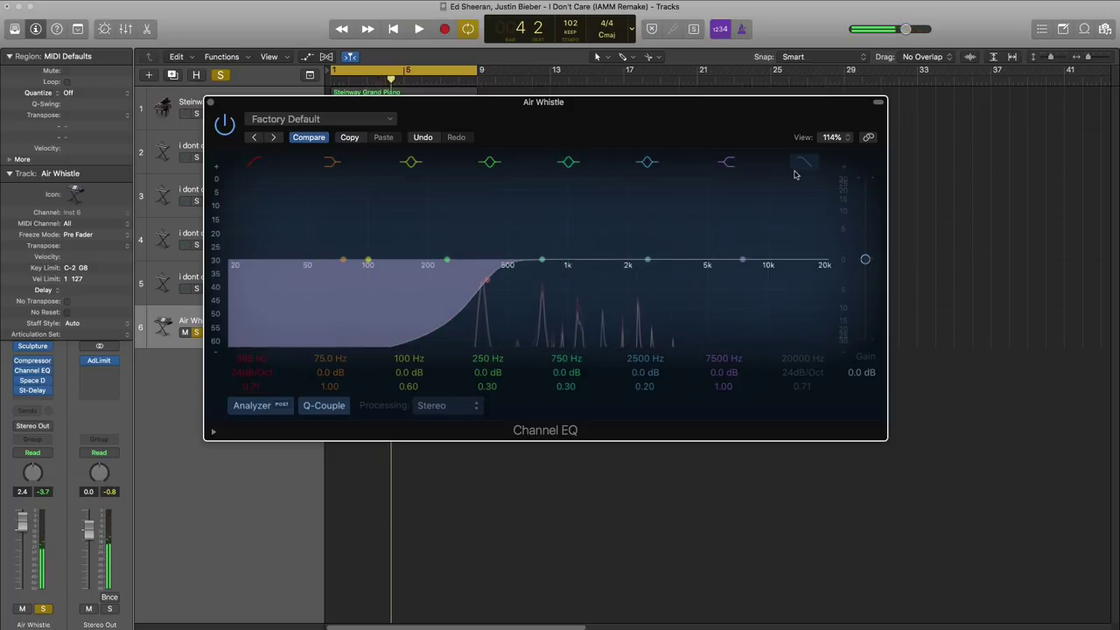
# Step: Enable the EQ's high-cut band, lower its frequency to about 2450 Hz and set its Q to 0.64
pyautogui.click(809, 170)
pyautogui.press('space')
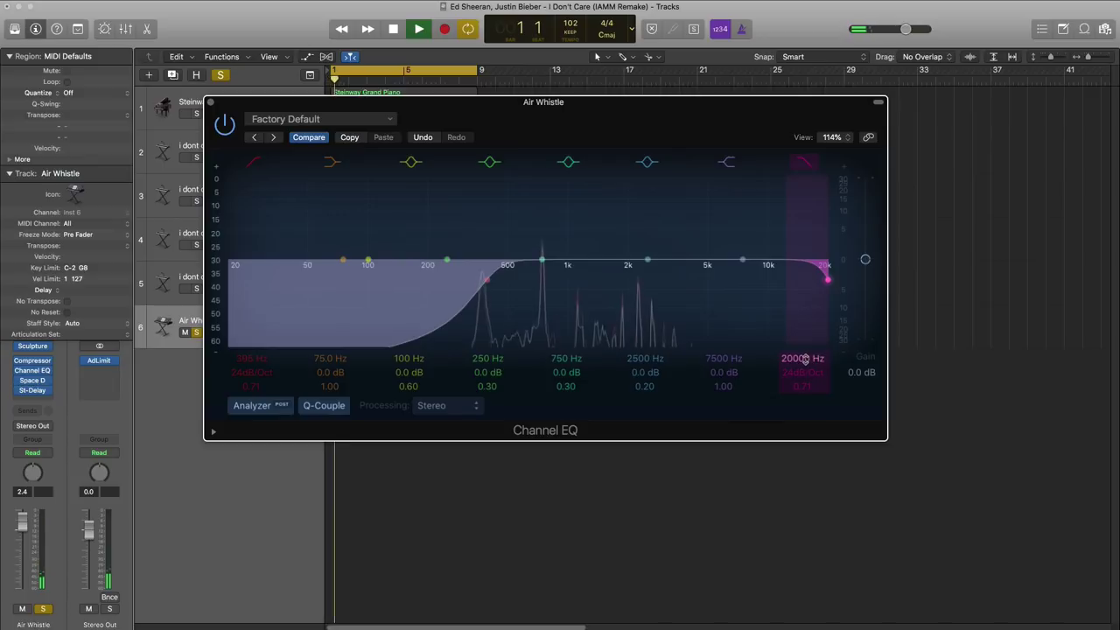
pyautogui.moveTo(824, 274); pyautogui.dragTo(634, 280)
pyautogui.moveTo(806, 362); pyautogui.dragTo(806, 397)
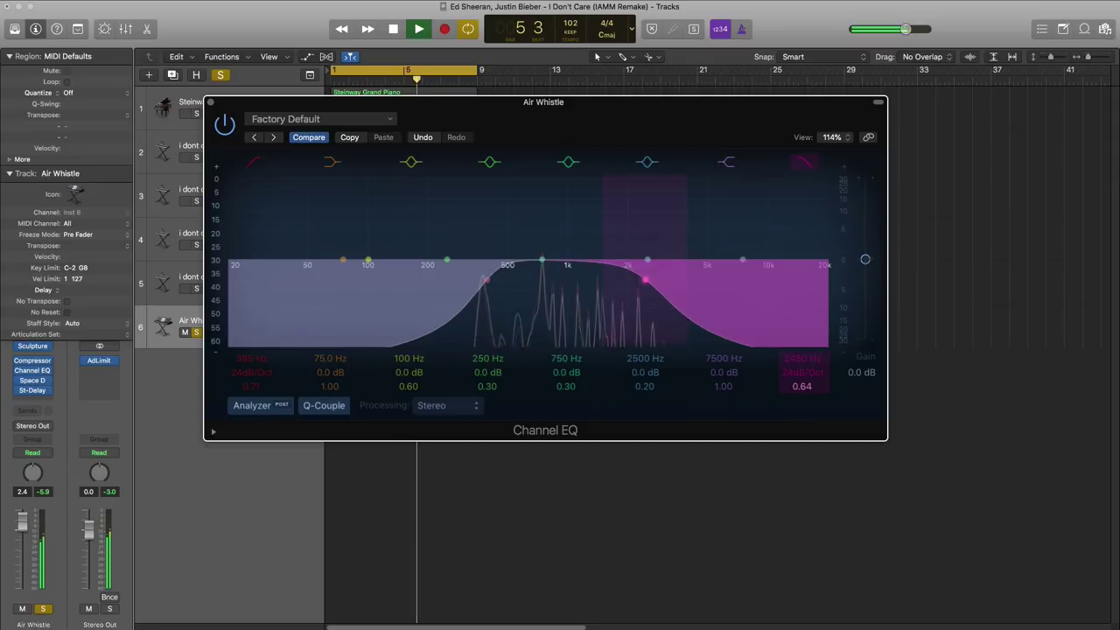
# Step: Compare the Air Whistle with the EQ bypassed and active, close the EQ and unsolo the track
pyautogui.click(225, 128)
pyautogui.click(225, 128)
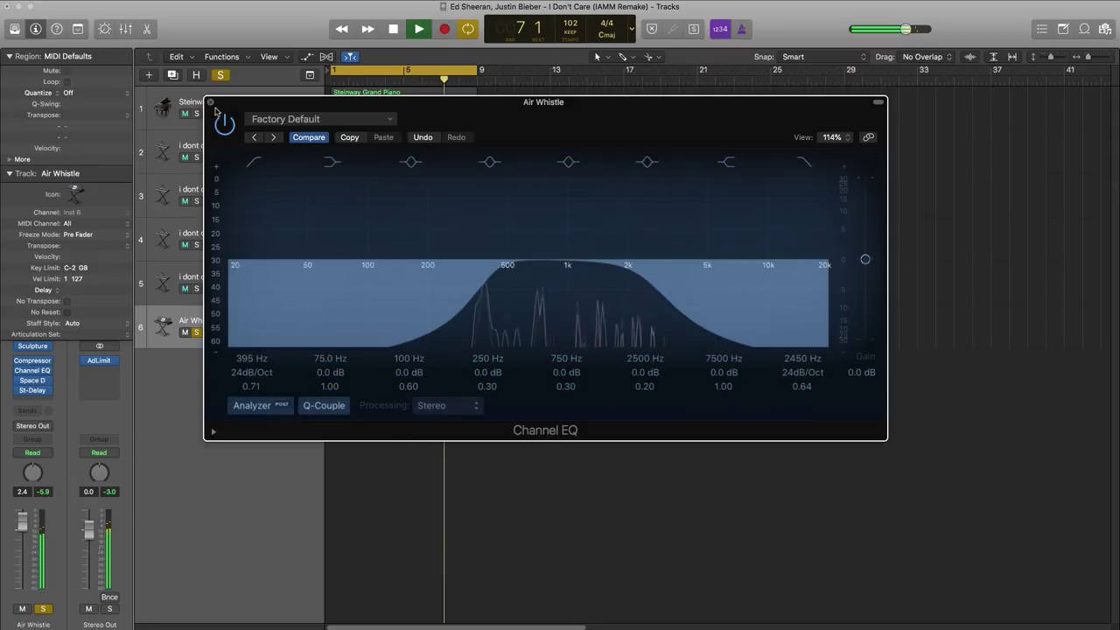
pyautogui.click(210, 103)
pyautogui.press('space')
pyautogui.click(199, 335)
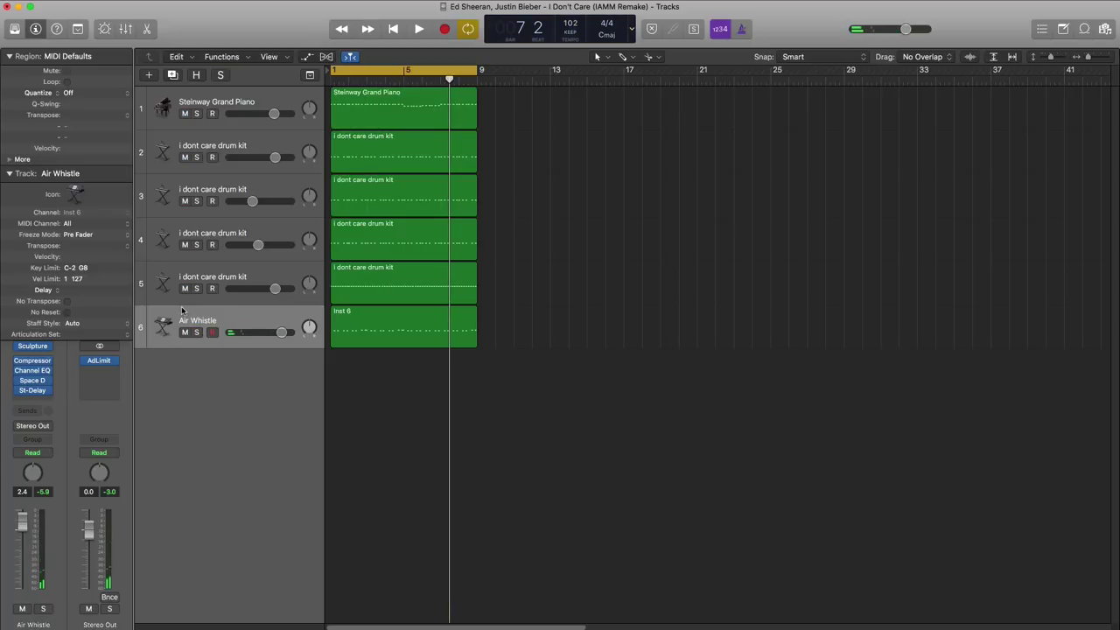
# Step: Raise the Air Whistle volume to 3.4 dB and lower the Steinway Grand Piano slightly while the full mix plays
pyautogui.press('space')
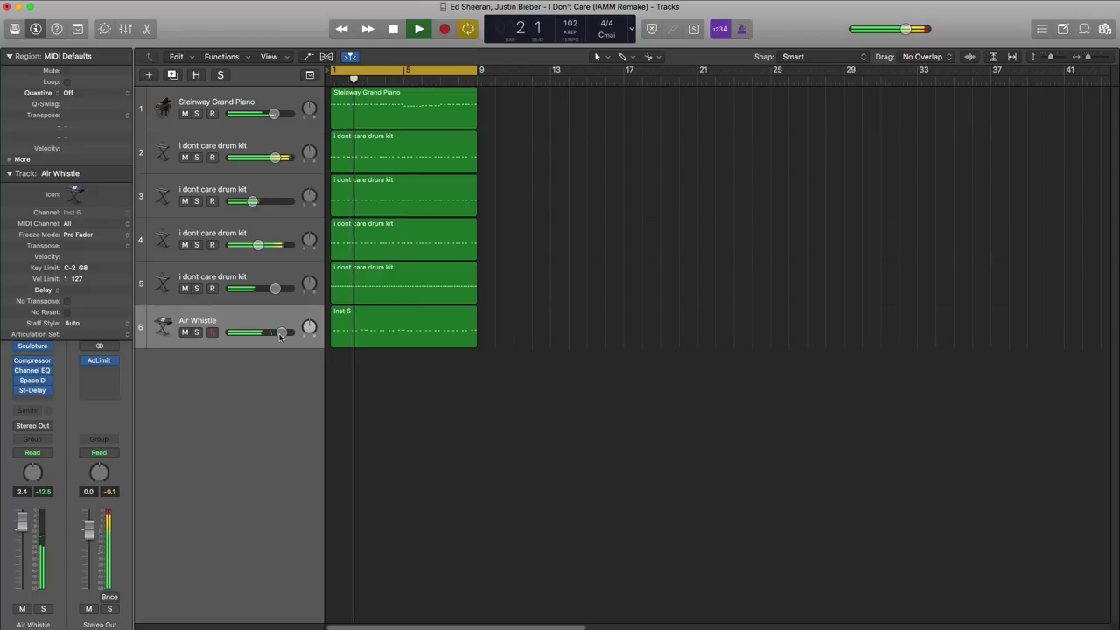
pyautogui.moveTo(280, 332); pyautogui.dragTo(284, 333)
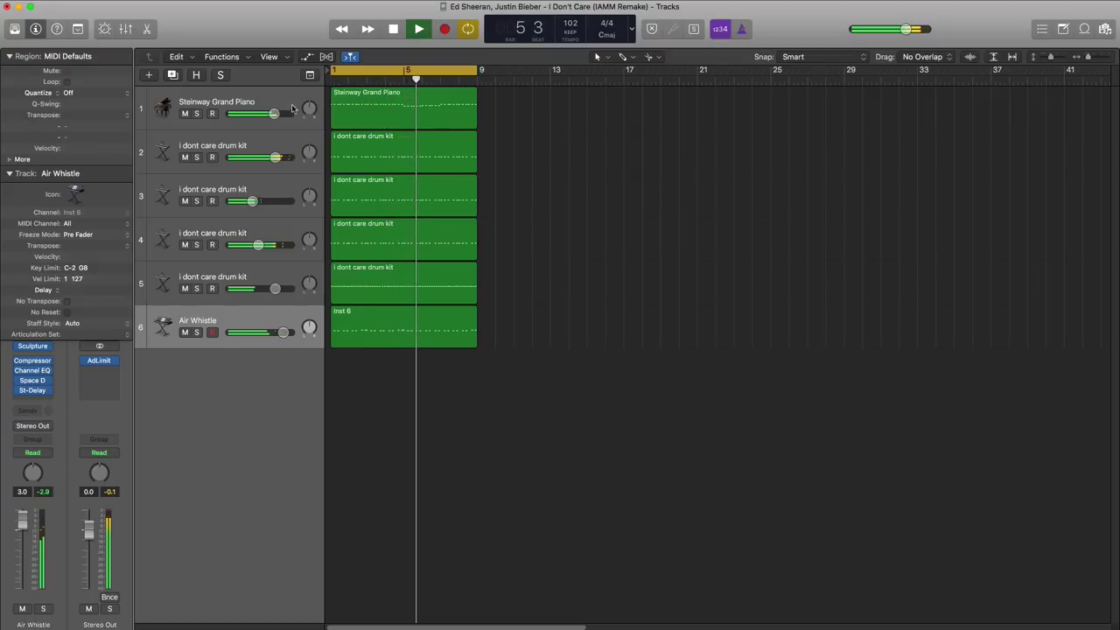
pyautogui.moveTo(271, 117); pyautogui.dragTo(269, 117)
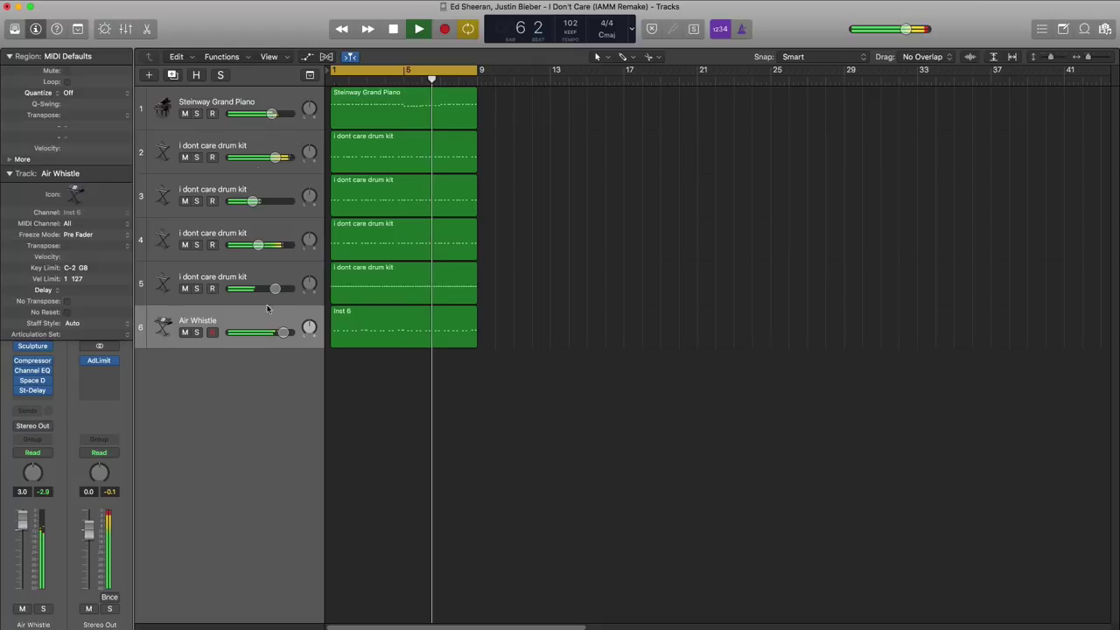
pyautogui.moveTo(282, 336); pyautogui.dragTo(286, 336)
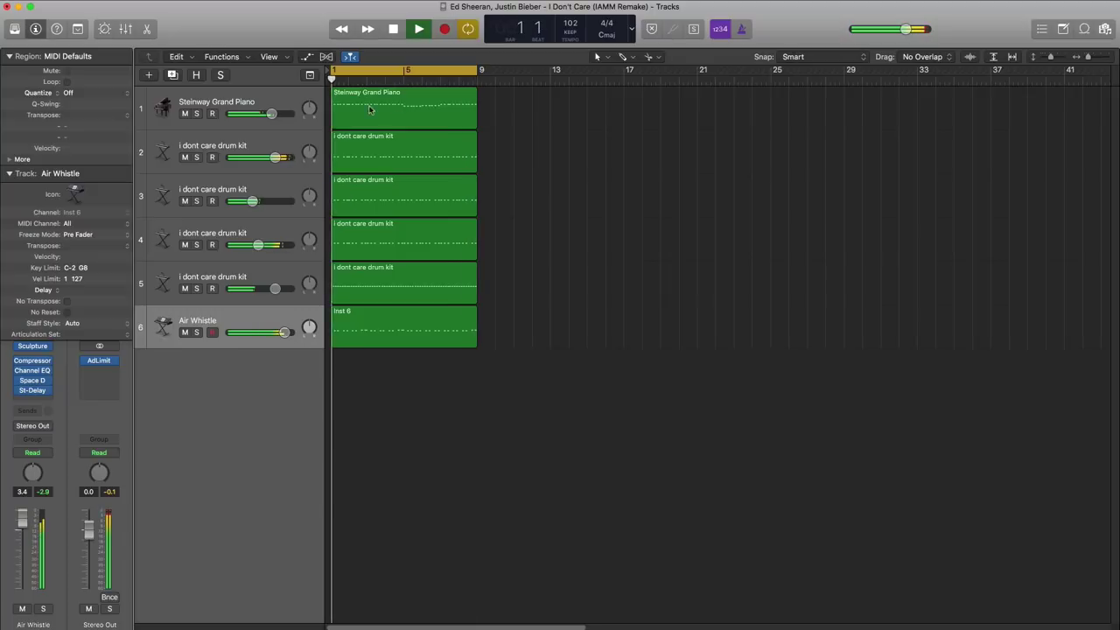
# Step: Pan the Steinway Grand Piano track to about +13 and listen to the mix
pyautogui.press('space')
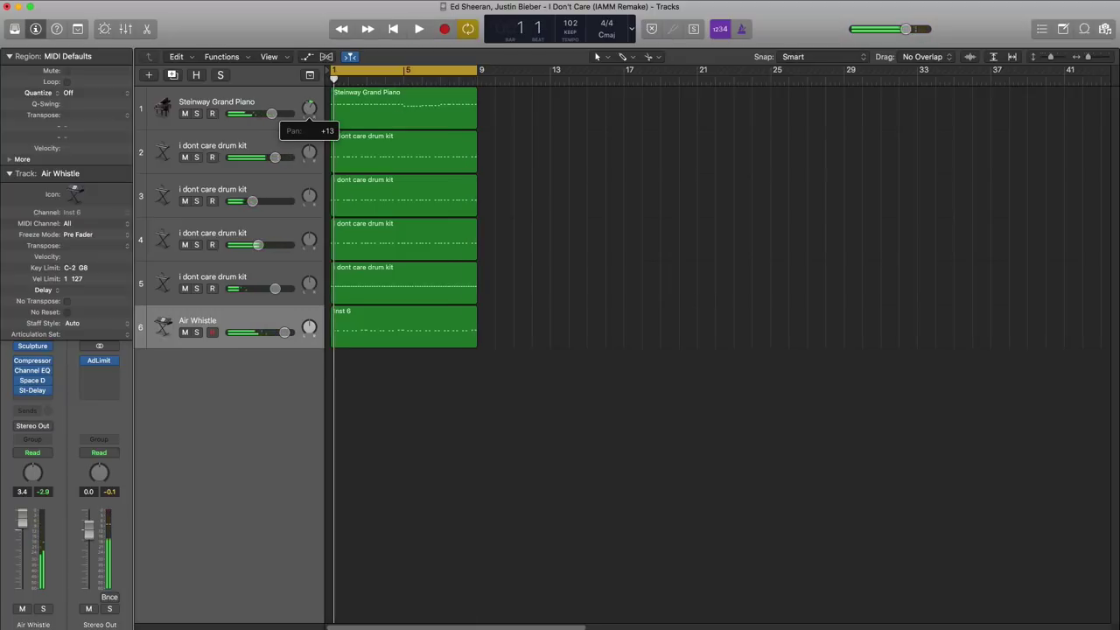
pyautogui.press('space')
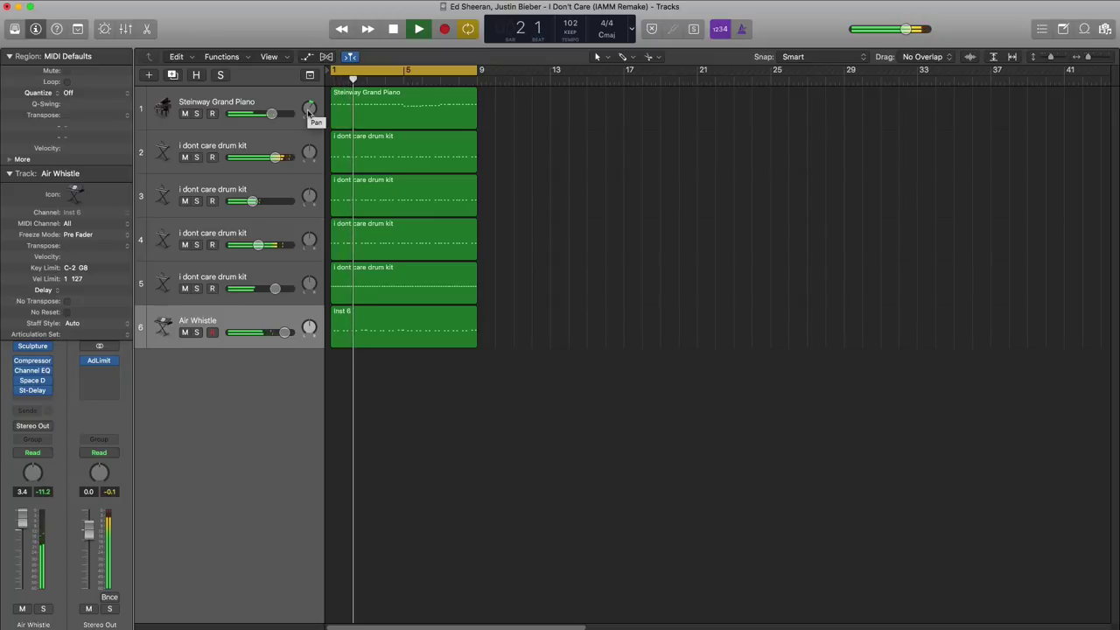
pyautogui.press('space')
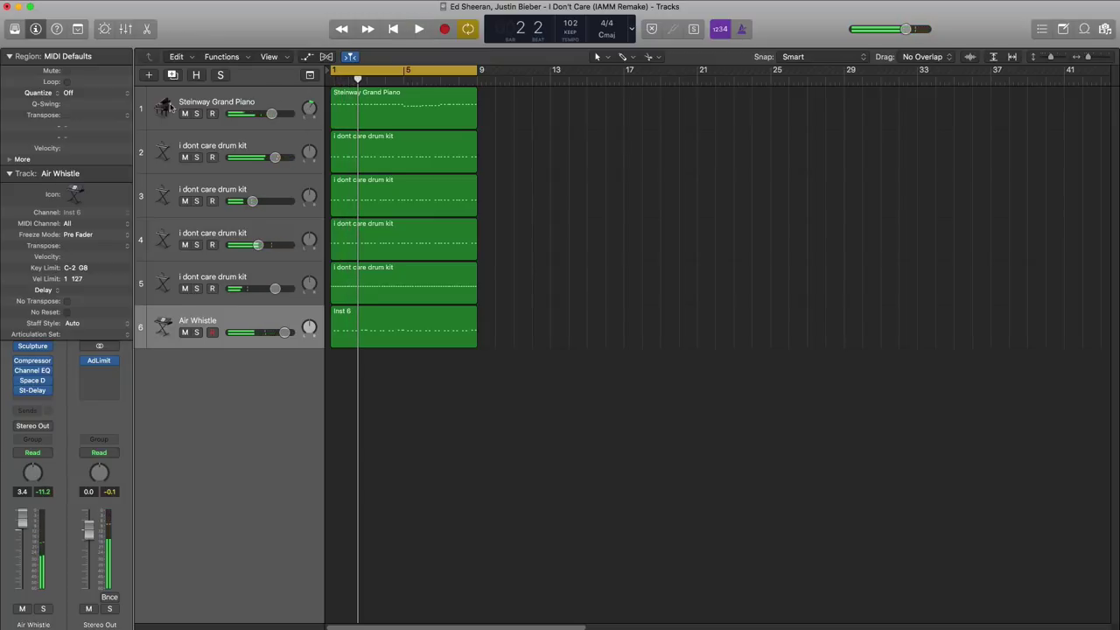
# Step: Add a new software instrument track with an empty region spanning bars 1 to 9 and open it in the Piano Roll
pyautogui.click(149, 76)
pyautogui.press('Return')
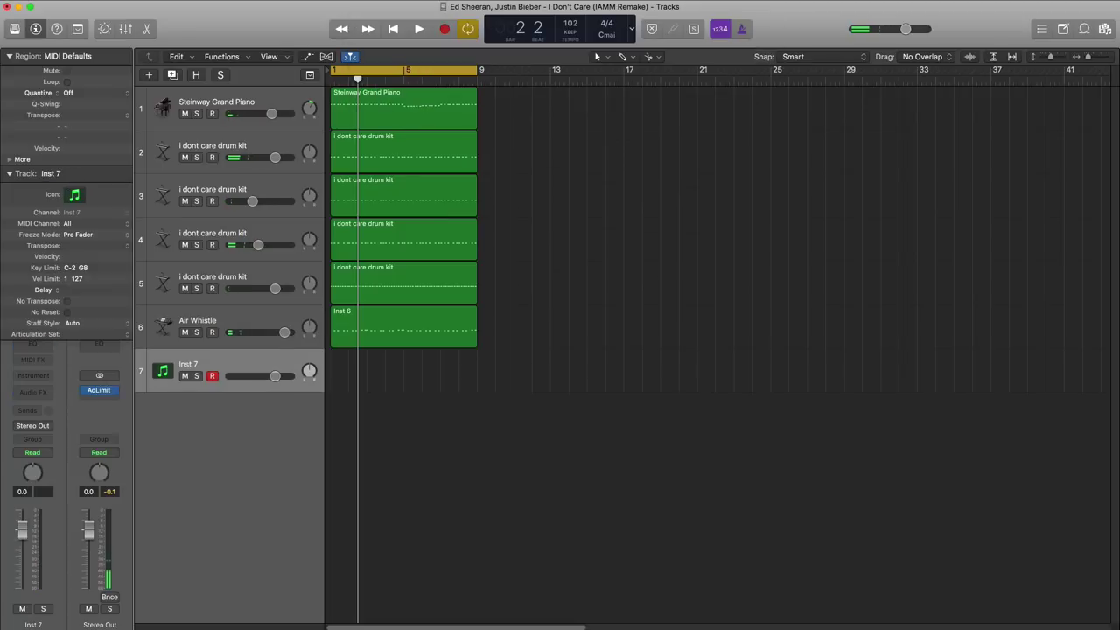
pyautogui.click(340, 379)
pyautogui.moveTo(348, 376); pyautogui.dragTo(463, 375)
pyautogui.doubleClick(448, 373)
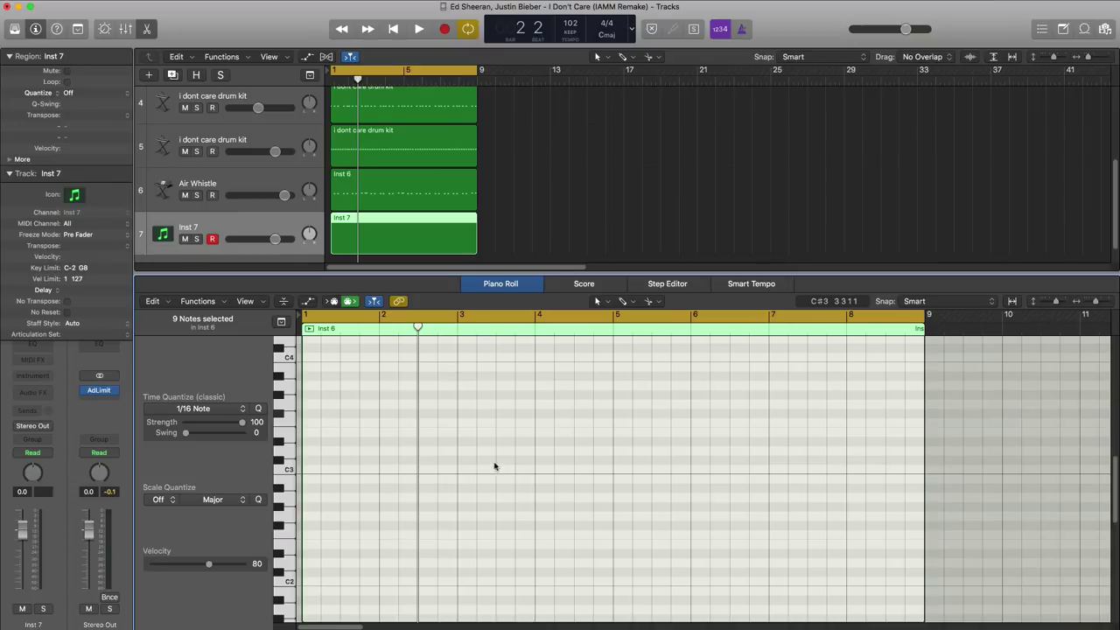
# Step: Load the Analog Deep Bass patch from Legacy Logic's Synth Bass sounds onto the new track and hide the Library
pyautogui.click(14, 29)
pyautogui.click(40, 469)
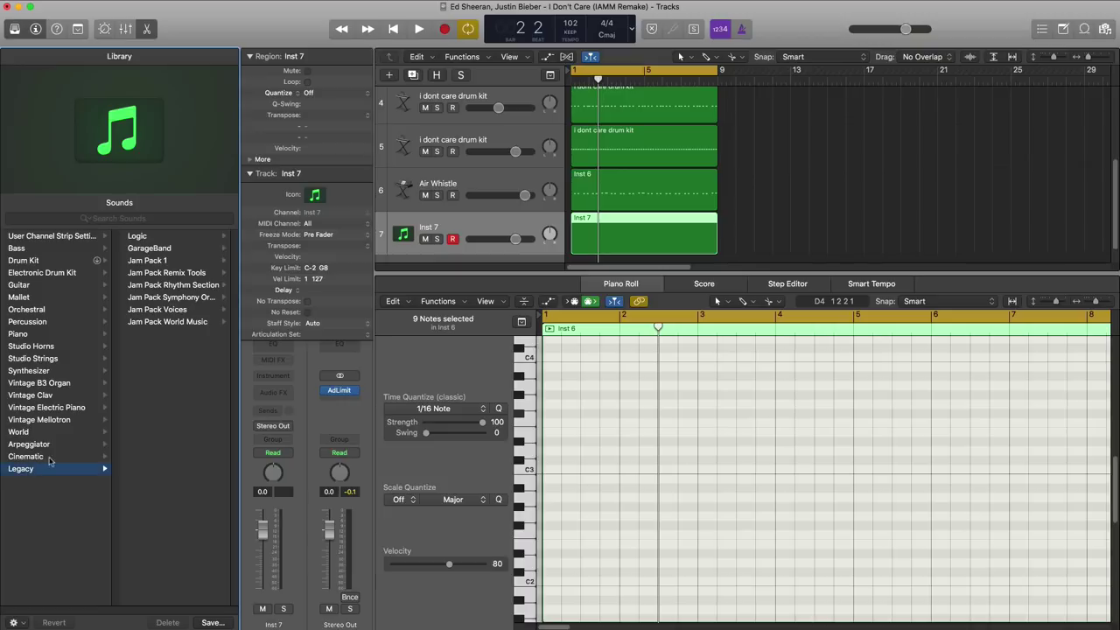
pyautogui.click(138, 236)
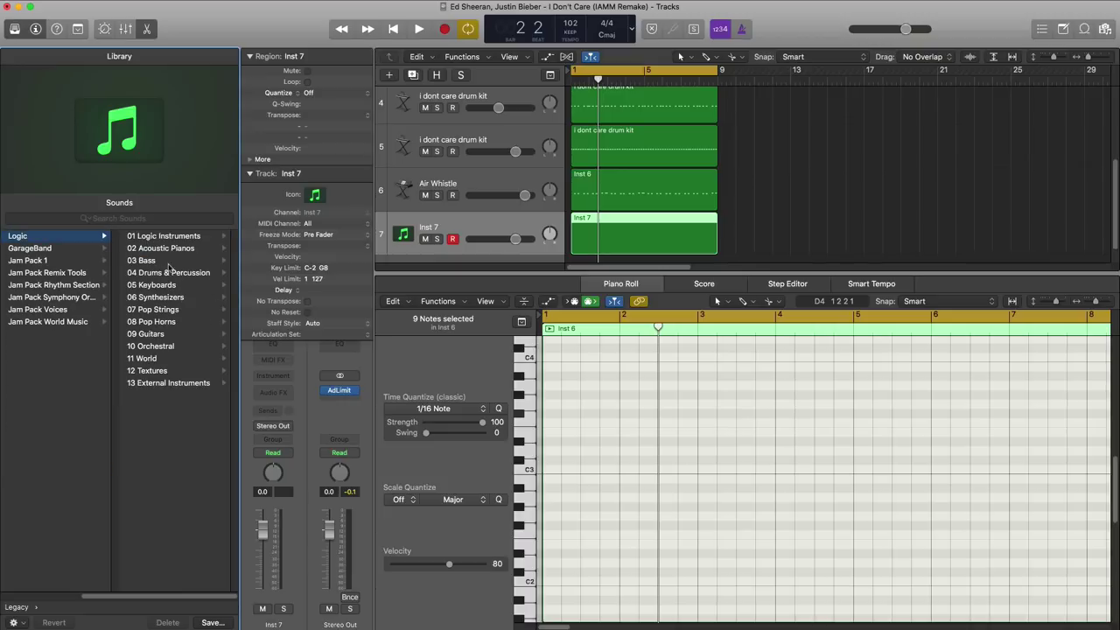
pyautogui.click(158, 297)
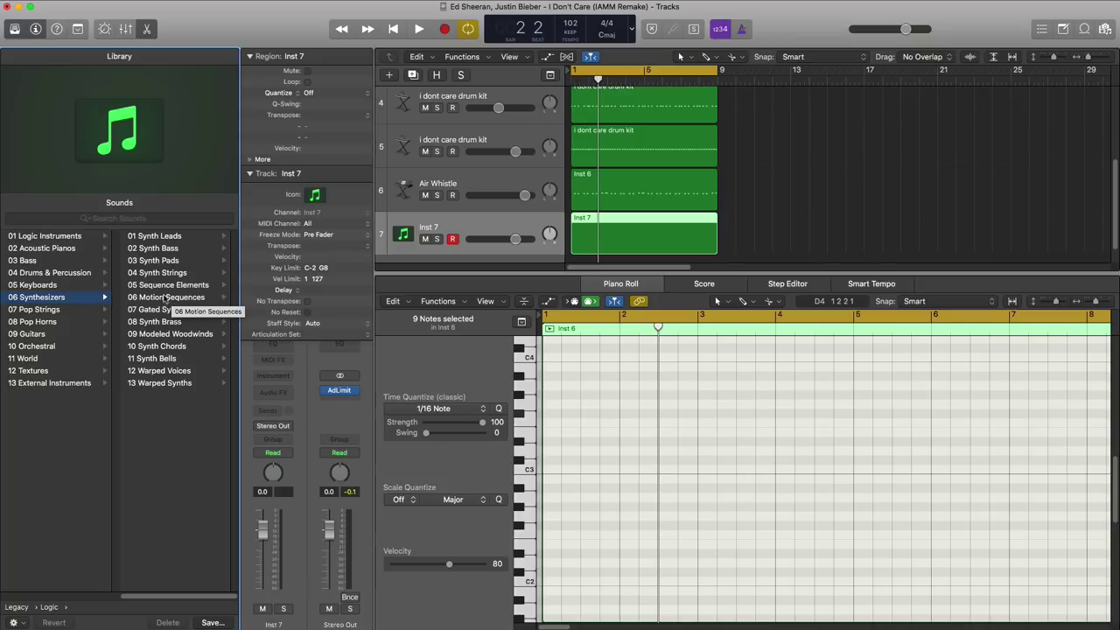
pyautogui.click(155, 248)
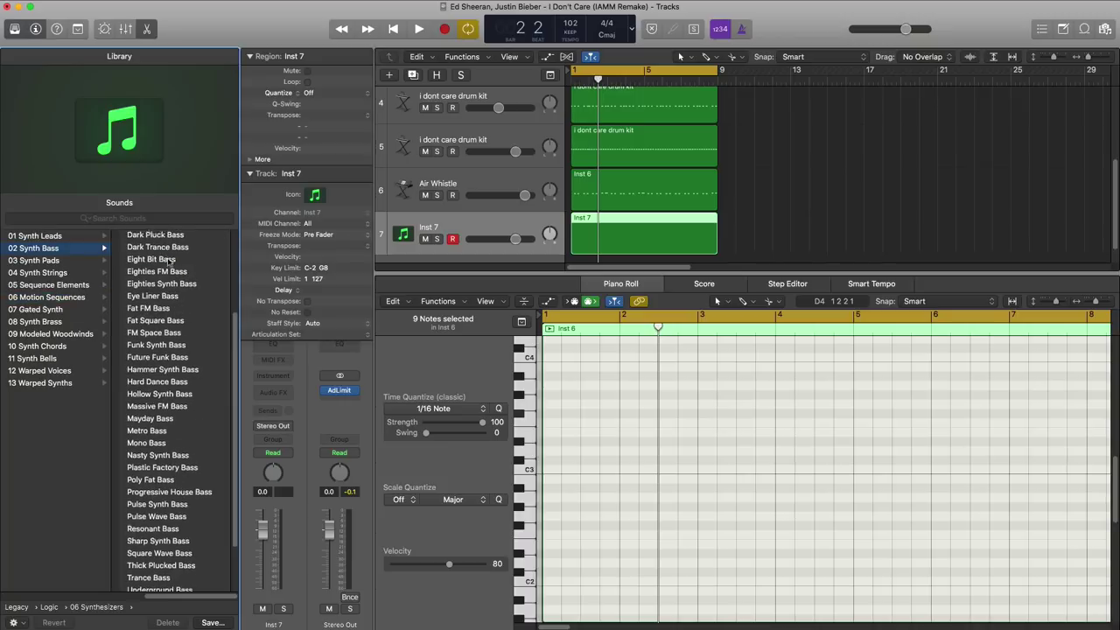
pyautogui.scroll(5, 169, 260)
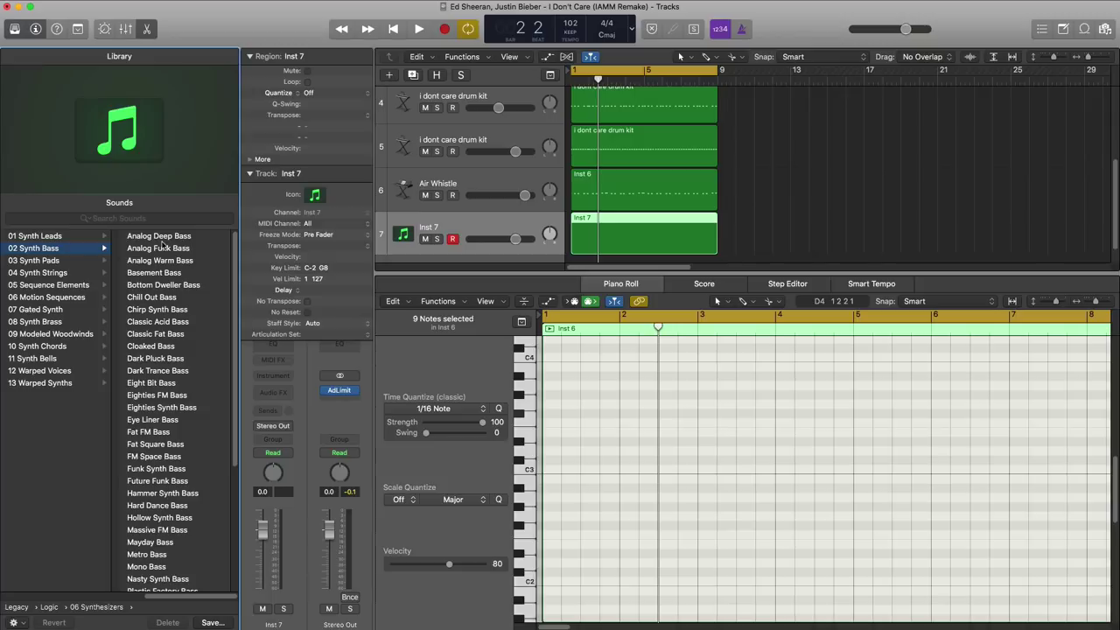
pyautogui.click(161, 241)
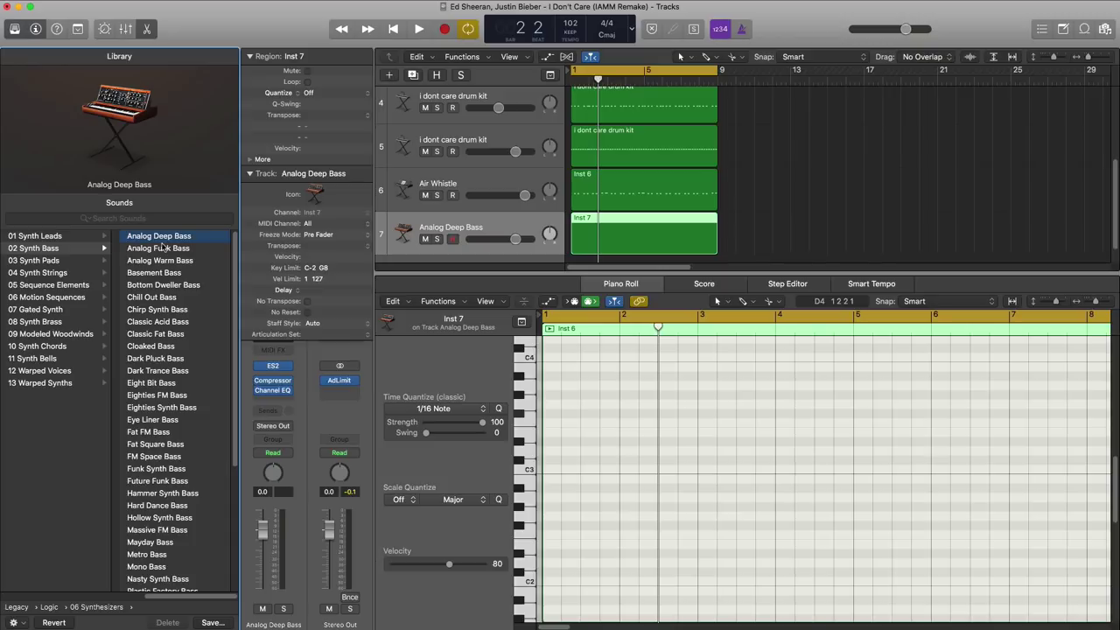
pyautogui.click(15, 29)
# Step: Add four short F#1 bass notes in bar 1 of the Analog Deep Bass region, checking their rhythm by playback
pyautogui.scroll(4, 526, 532)
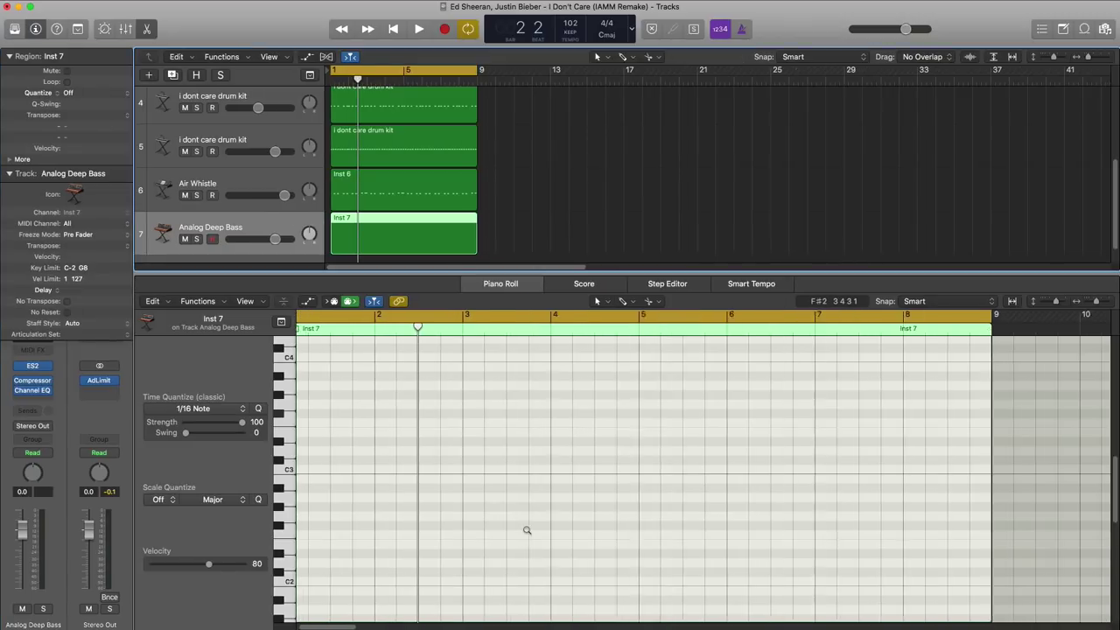
pyautogui.hscroll(-2, 526, 533)
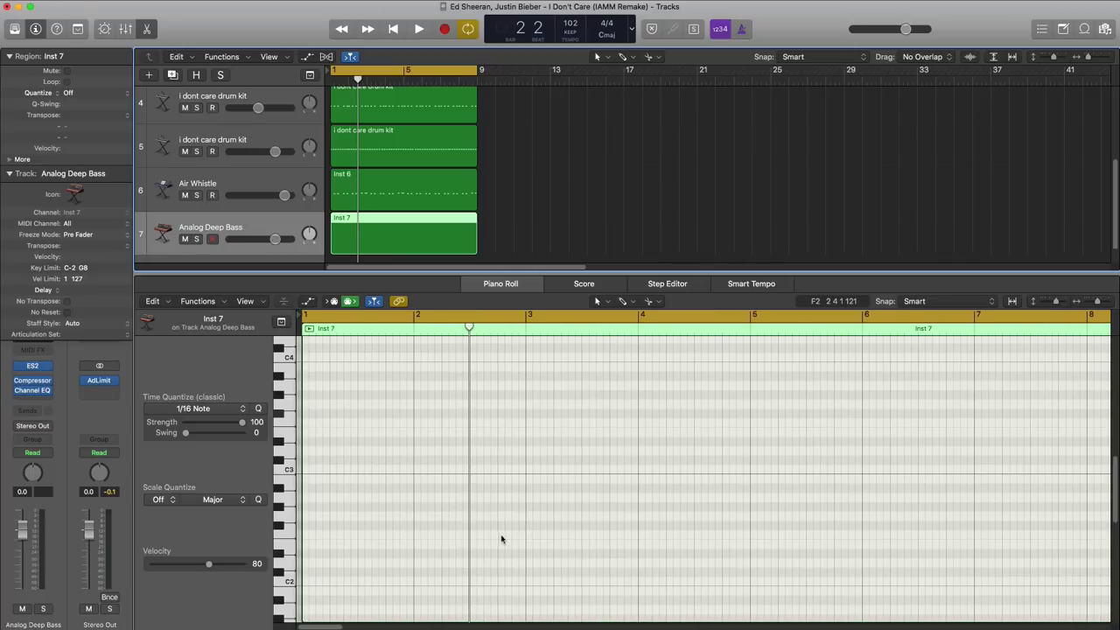
pyautogui.press('space')
pyautogui.scroll(-1, 399, 537)
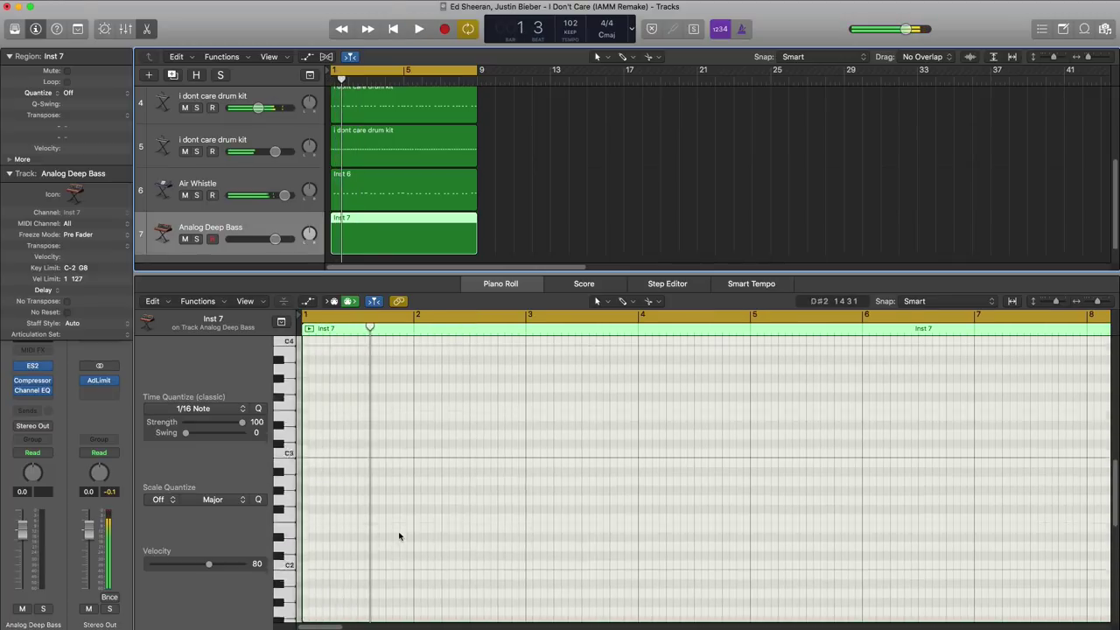
pyautogui.scroll(-5, 399, 536)
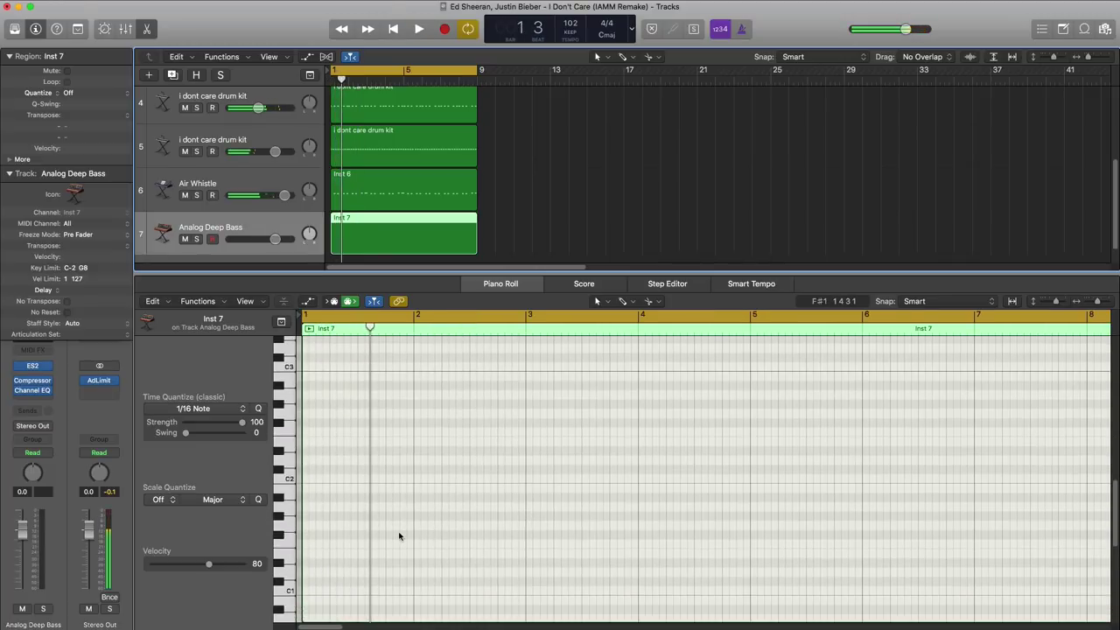
pyautogui.click(329, 537)
pyautogui.press('space')
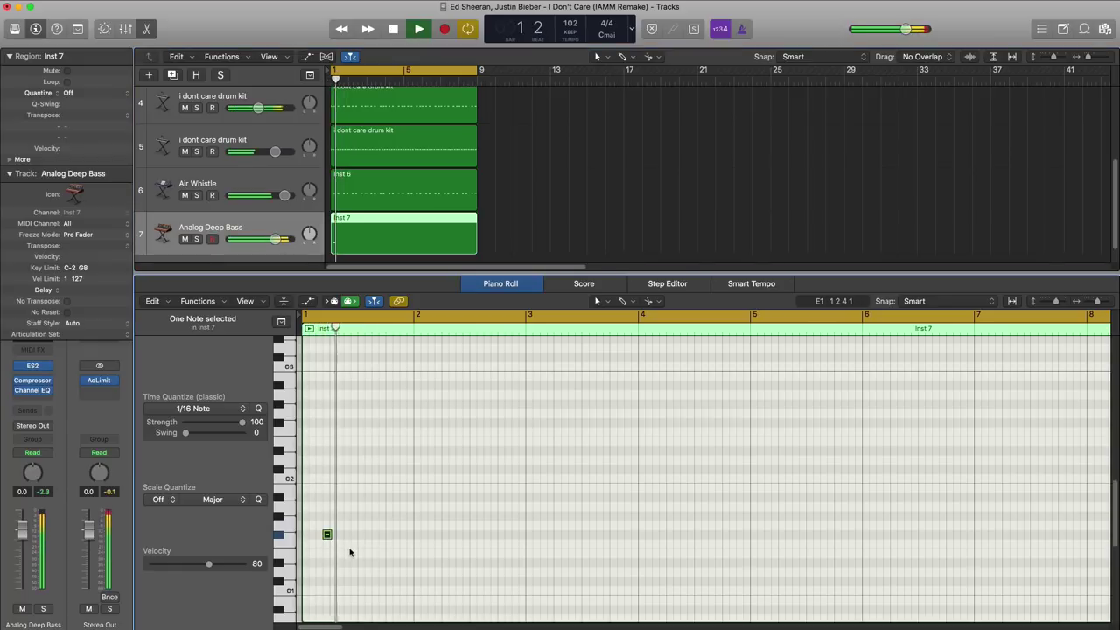
pyautogui.press('space')
pyautogui.press('space')
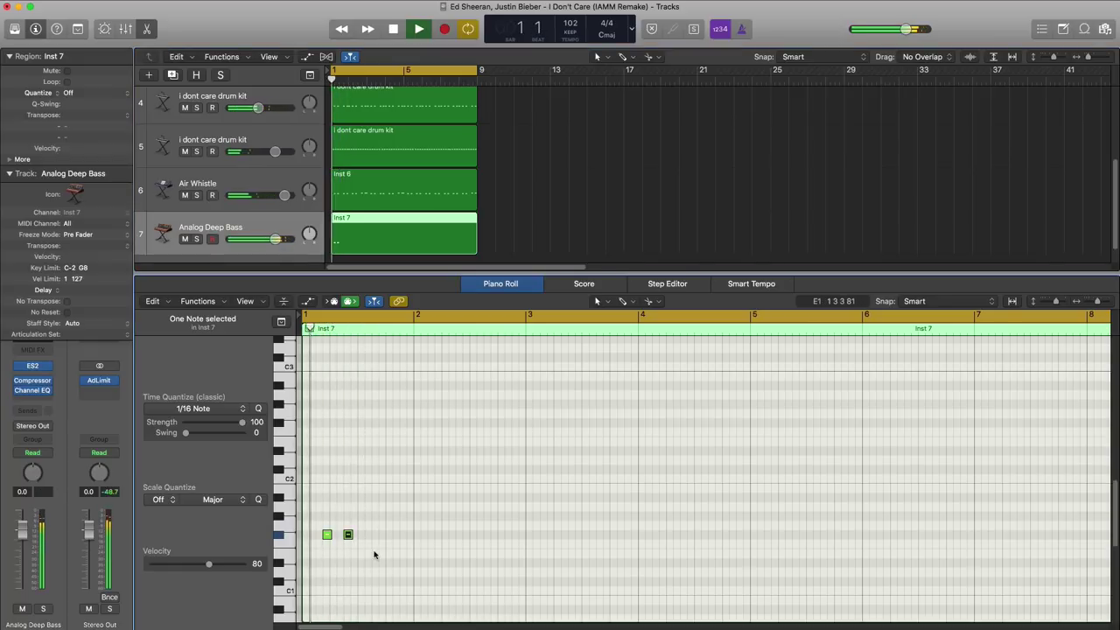
pyautogui.click(382, 534)
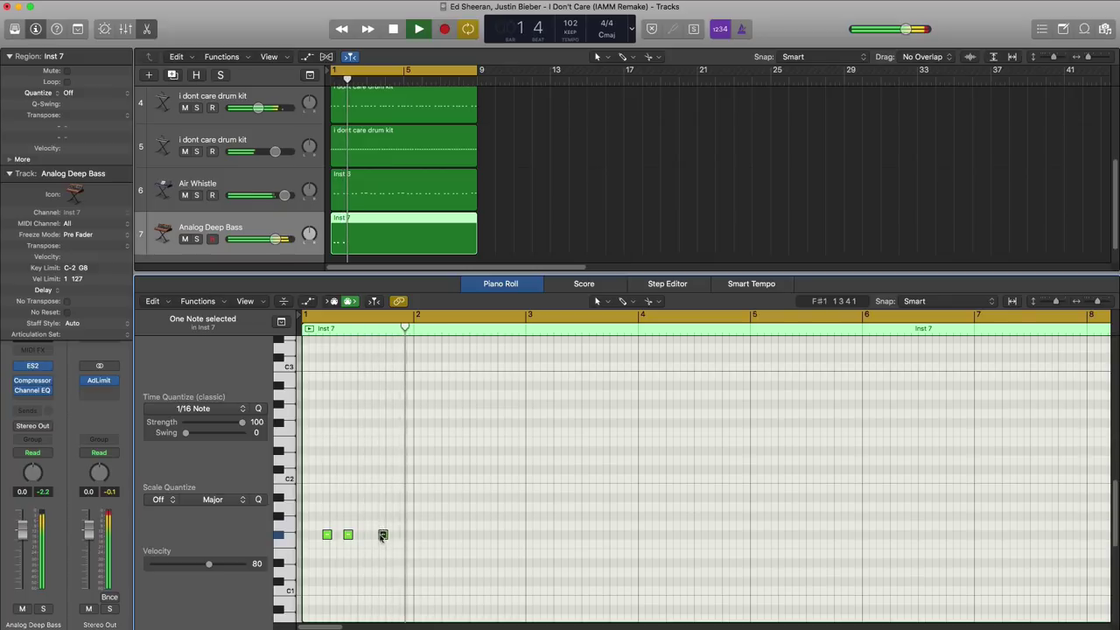
pyautogui.press('space')
pyautogui.press('space')
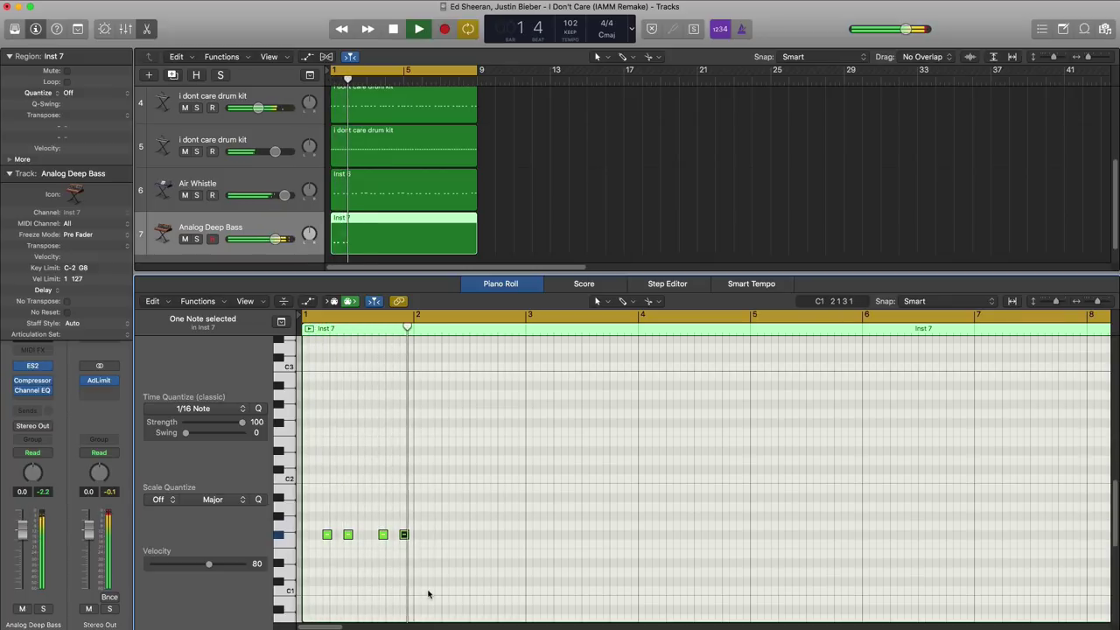
# Step: Copy the four F#1 bass notes from bar 1 into bar 2 and play them back
pyautogui.press('space')
pyautogui.moveTo(446, 577); pyautogui.dragTo(283, 522)
pyautogui.press('space')
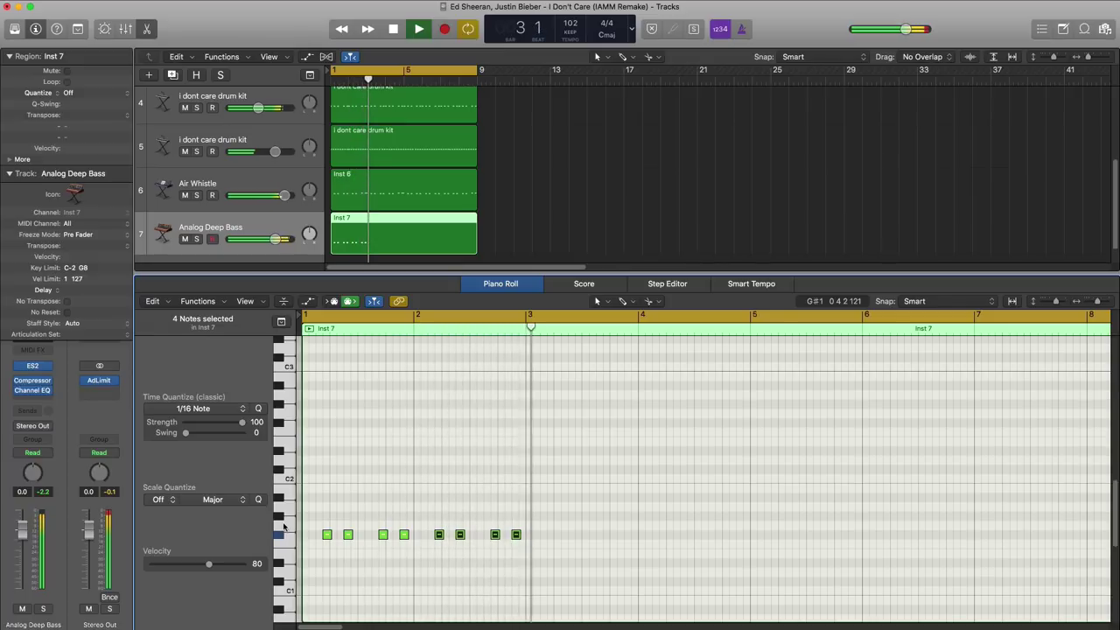
# Step: Set the cycle range to the last beat of bar 2 and audition that looped section of the bass part
pyautogui.press('space')
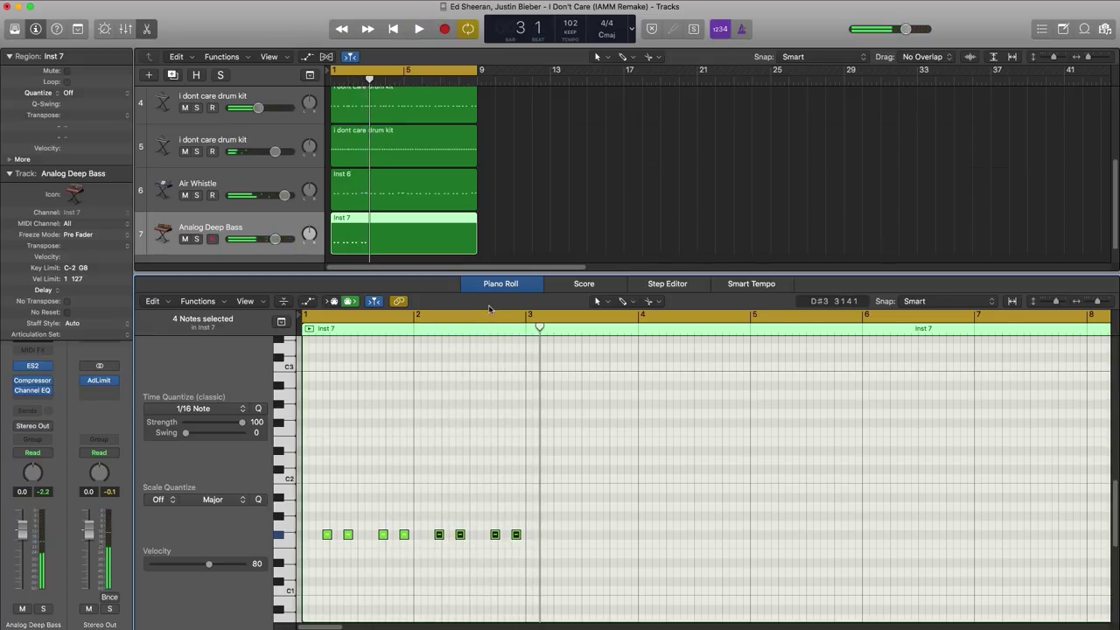
pyautogui.moveTo(497, 317); pyautogui.dragTo(519, 317)
pyautogui.press('space')
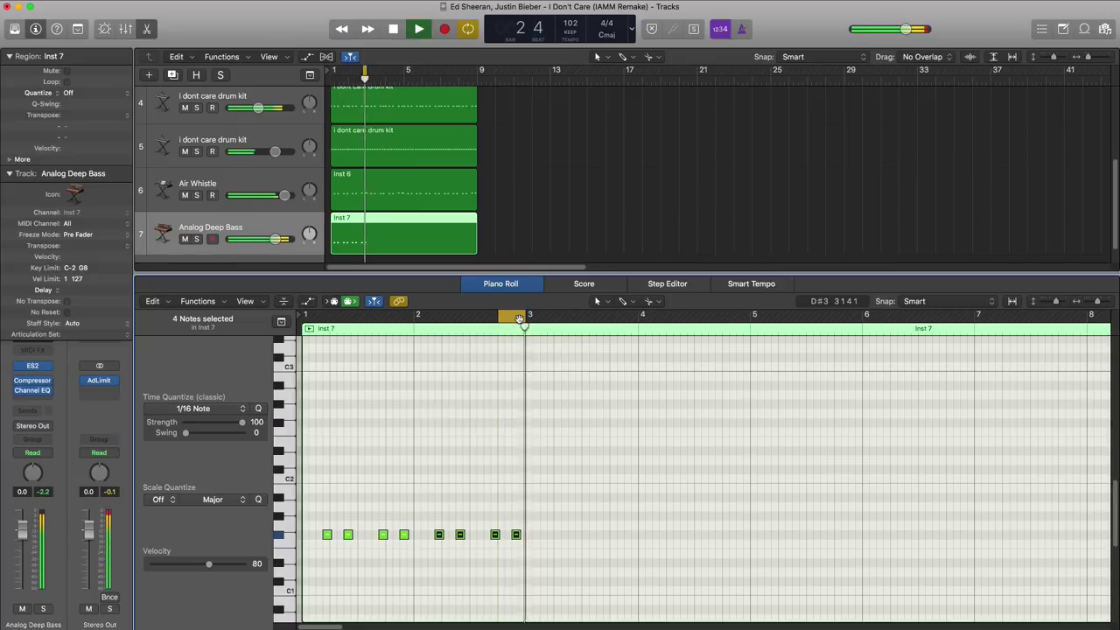
pyautogui.press('space')
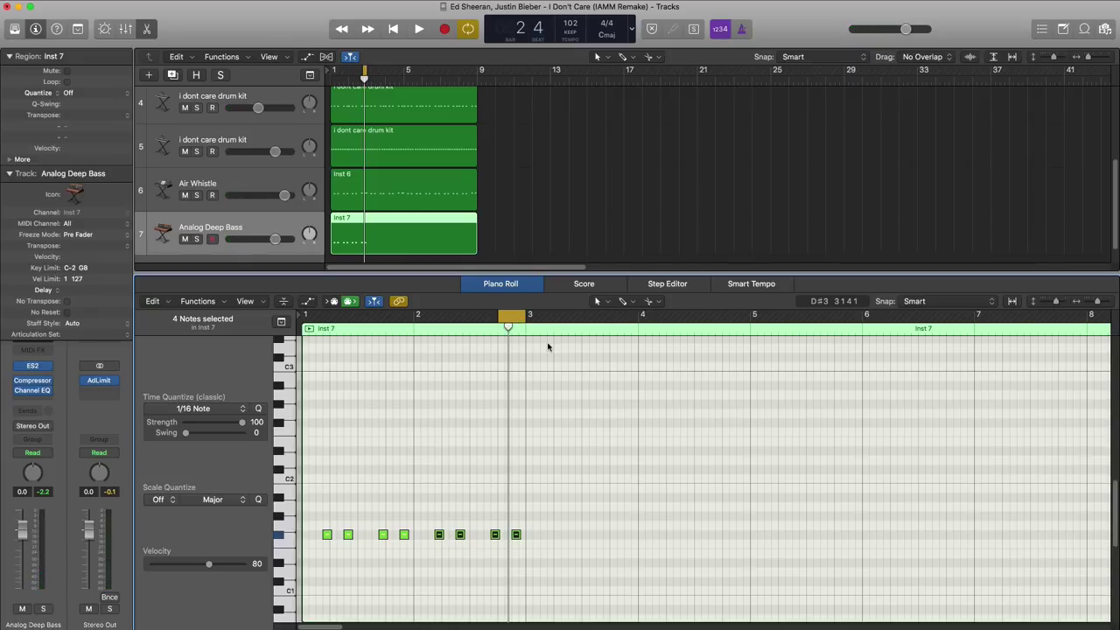
# Step: Consult the reference screenshot, add a sixteenth-length F#2 note at position 2 4 1 1 in the Analog Deep Bass region, and play the loop
pyautogui.click(473, 628)
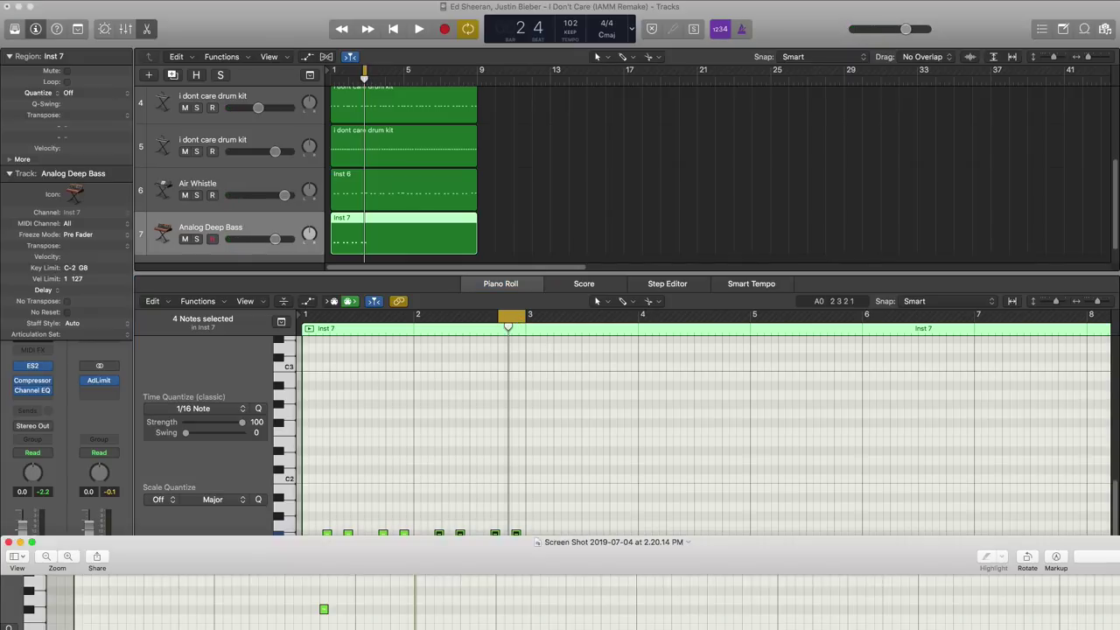
pyautogui.click(616, 15)
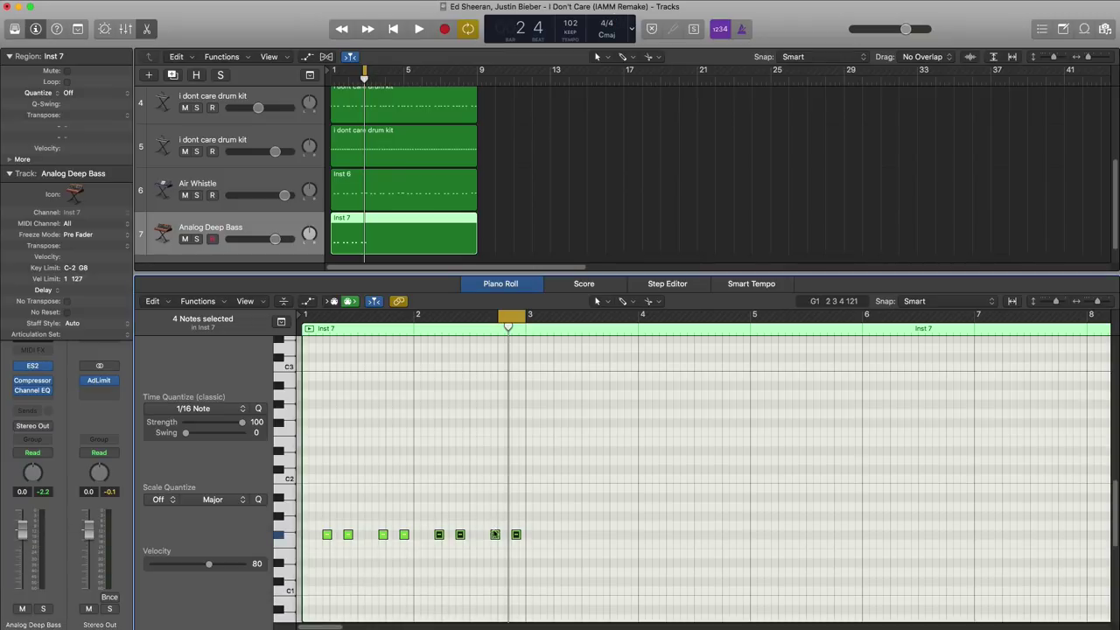
pyautogui.click(504, 424)
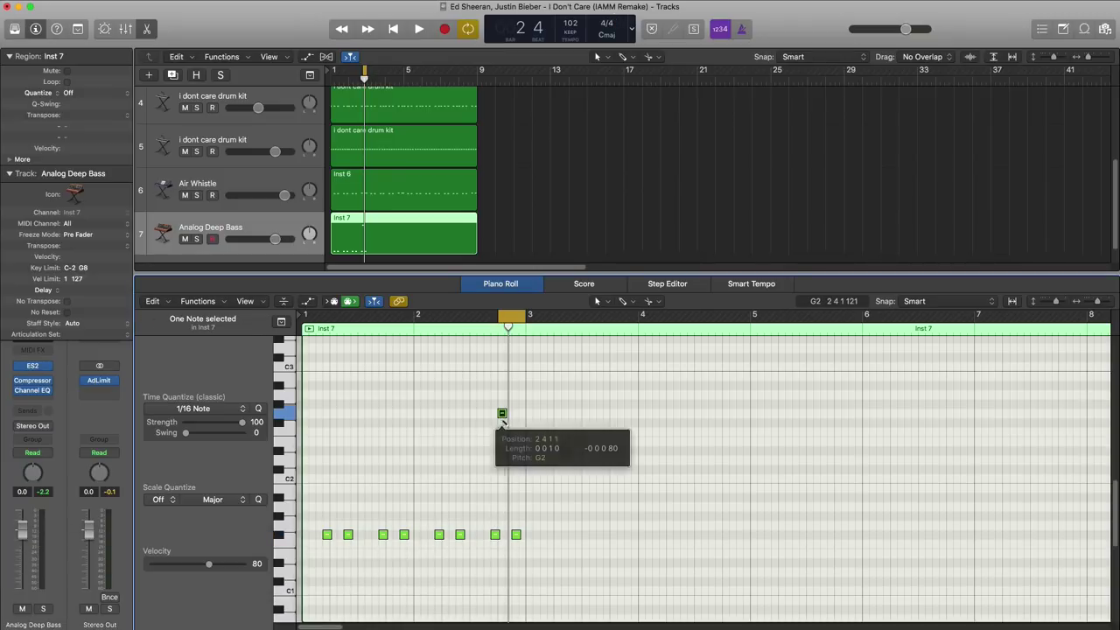
pyautogui.click(502, 424)
pyautogui.press('space')
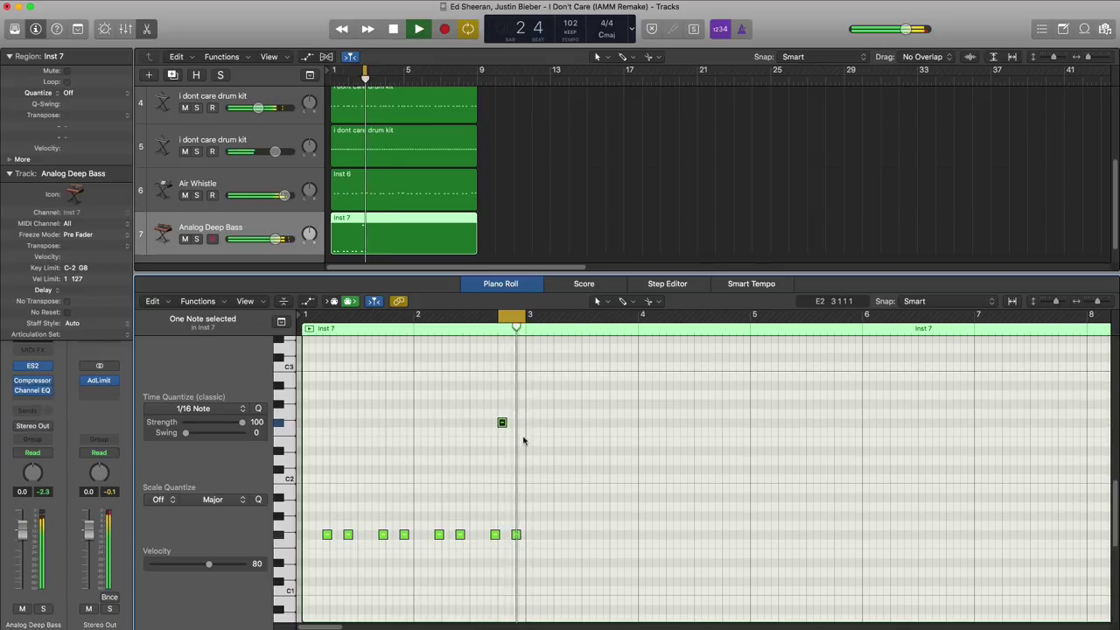
# Step: Add an F#1 note at 2 4 2 1 and shorten it and the last F#1 note to a sixteenth
pyautogui.press('space')
pyautogui.scroll(3, 525, 444)
pyautogui.scroll(2, 525, 445)
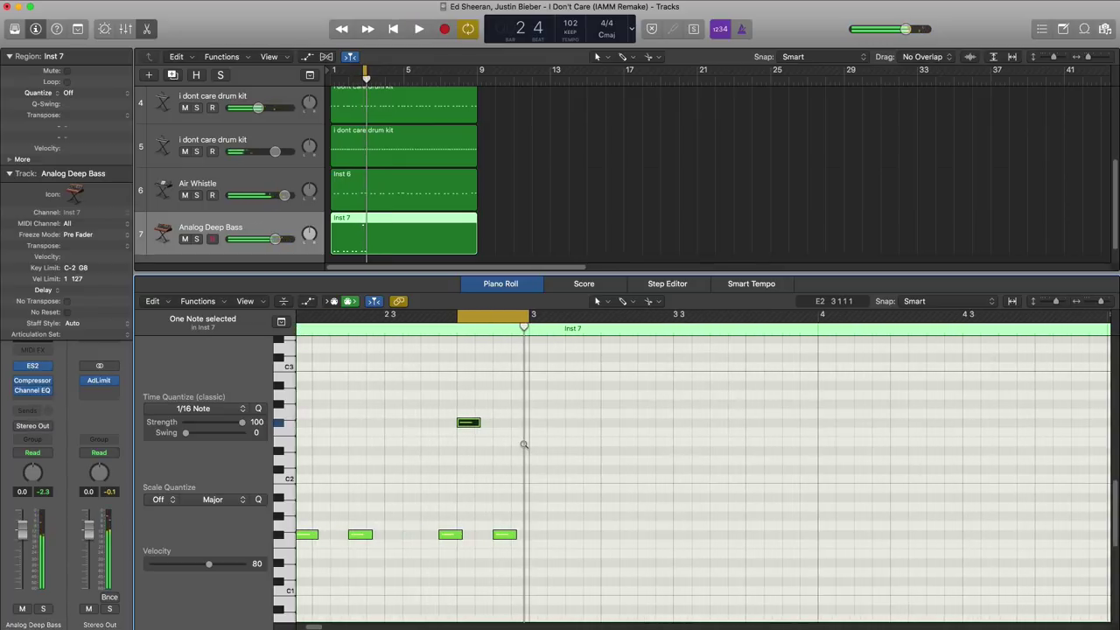
pyautogui.scroll(1, 524, 444)
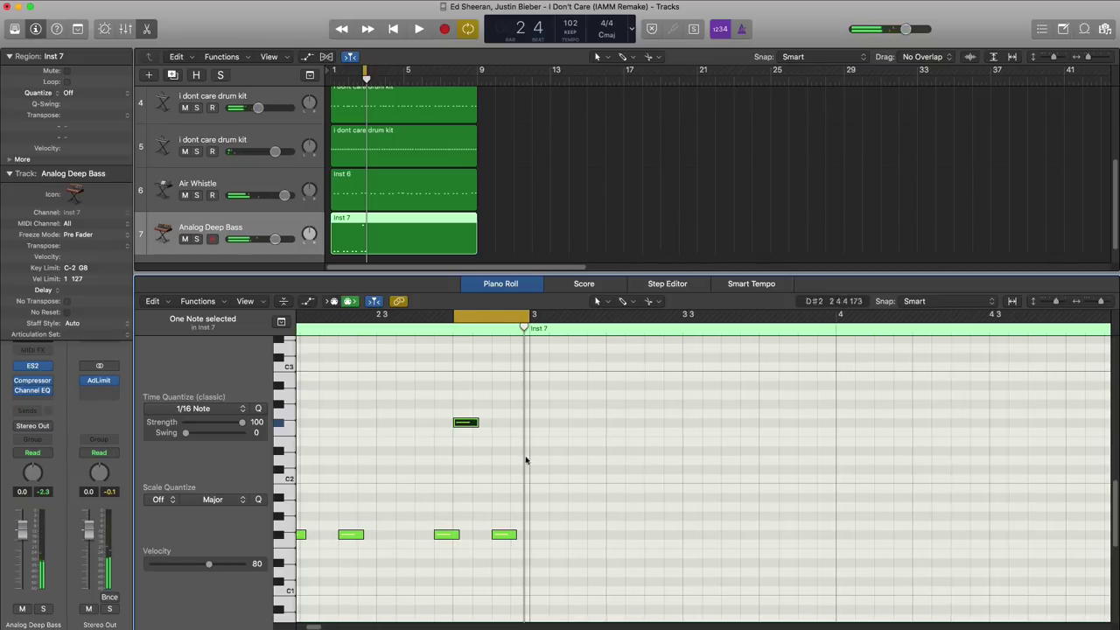
pyautogui.keyDown('super'); pyautogui.click(481, 535); pyautogui.keyUp('super')
pyautogui.click(503, 535)
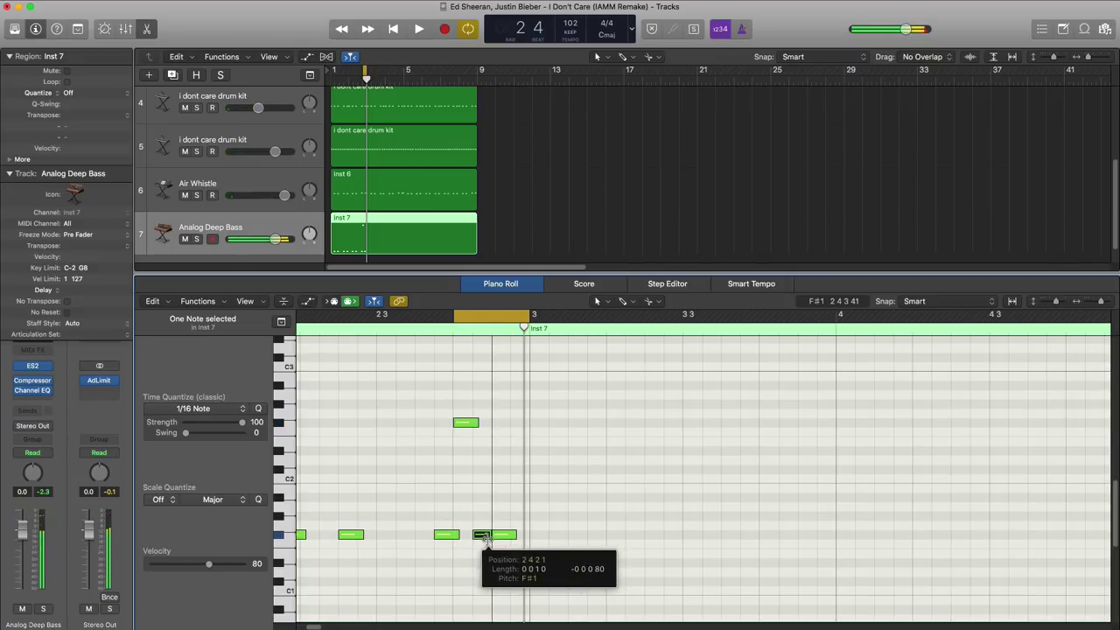
pyautogui.moveTo(513, 534); pyautogui.dragTo(508, 538)
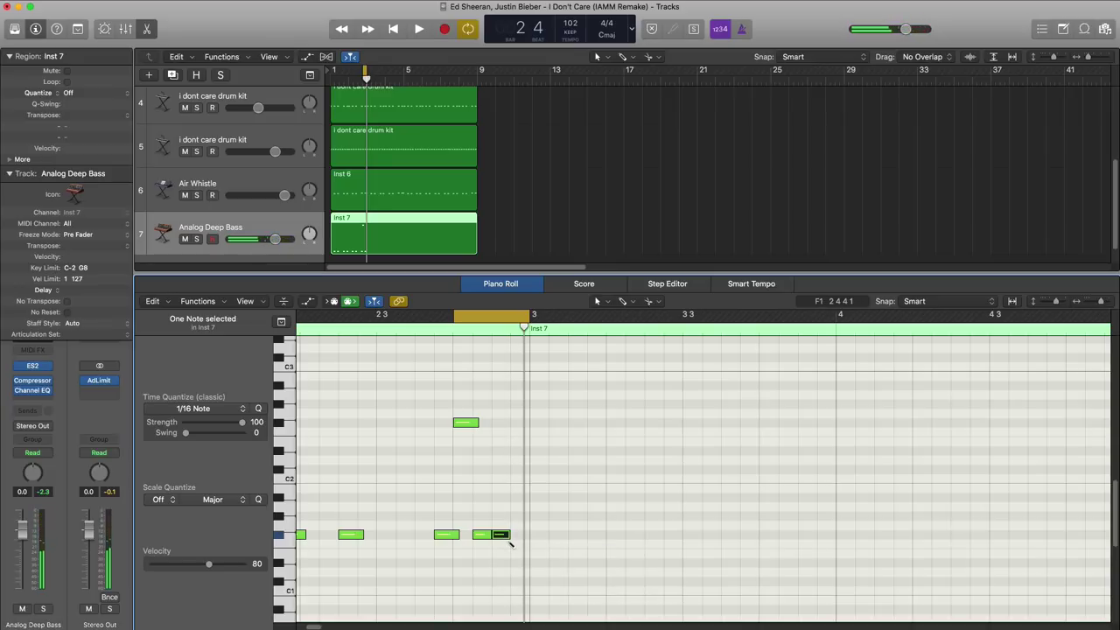
# Step: Trim the remaining bass notes so that every note, including the last two F#1 notes, is a sixteenth long
pyautogui.moveTo(473, 426); pyautogui.dragTo(472, 425)
pyautogui.click(507, 535)
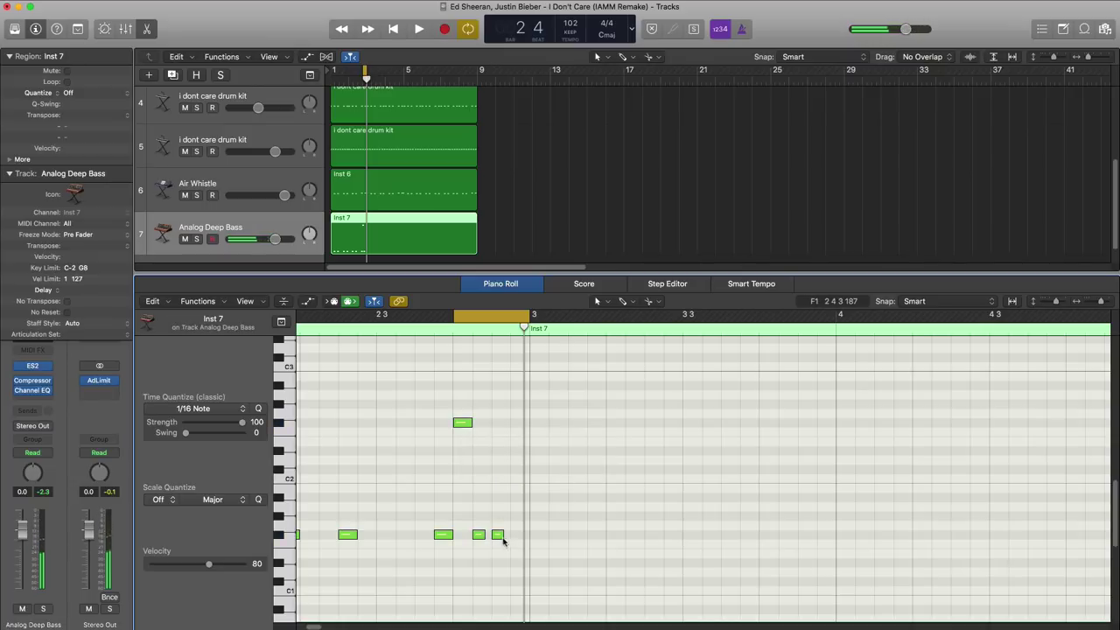
pyautogui.moveTo(480, 536); pyautogui.dragTo(490, 537)
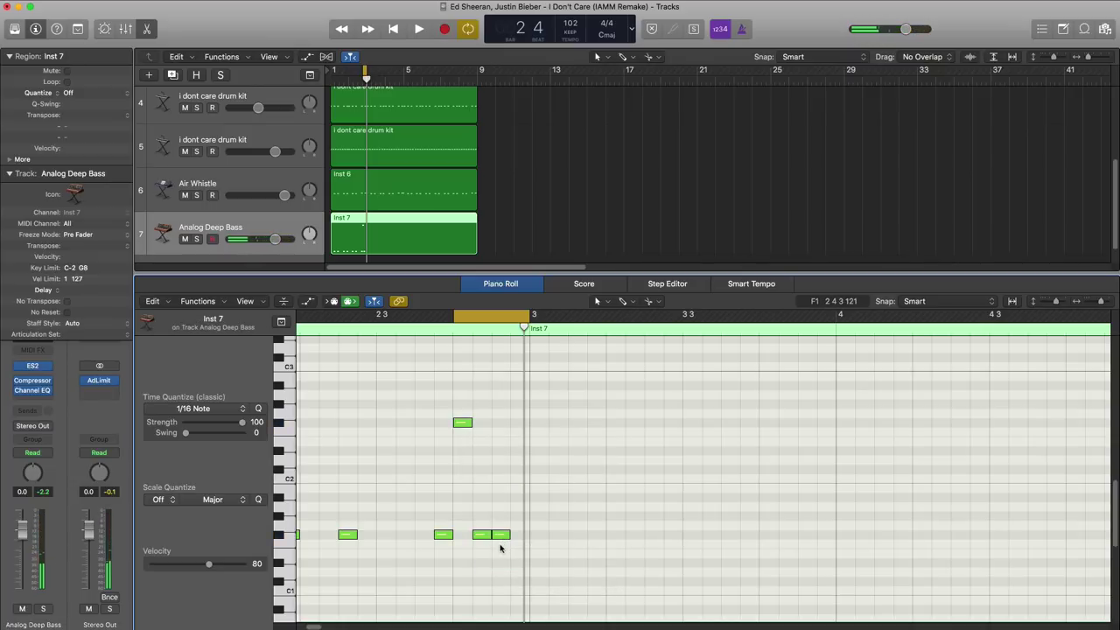
# Step: Add an F#1 note at 2 4 4 1 and lower the note just before it to C#1
pyautogui.press('space')
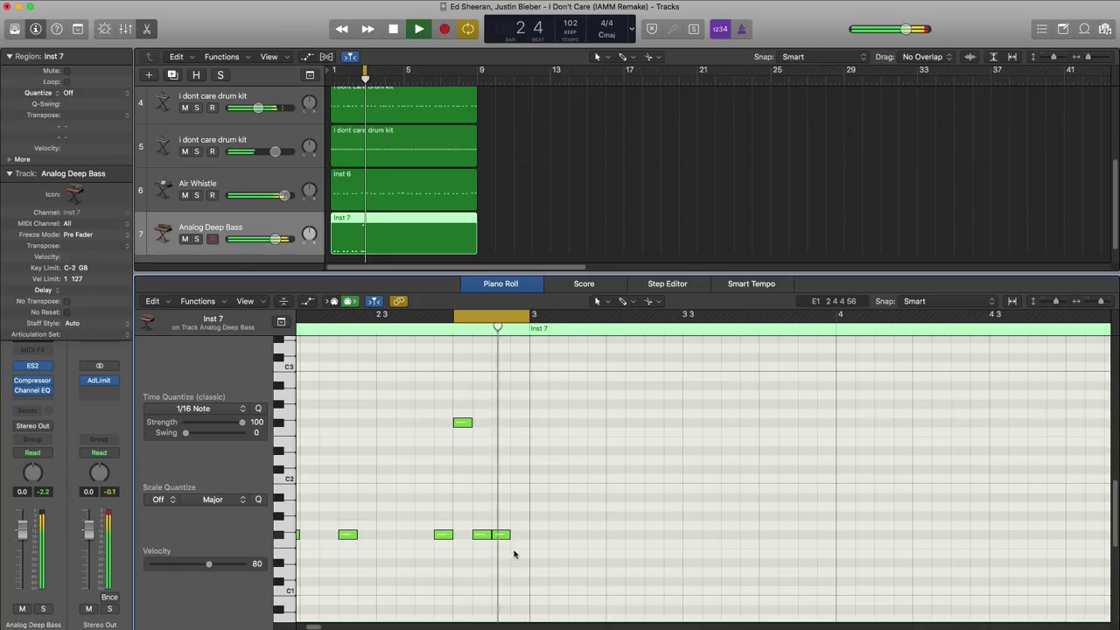
pyautogui.press('space')
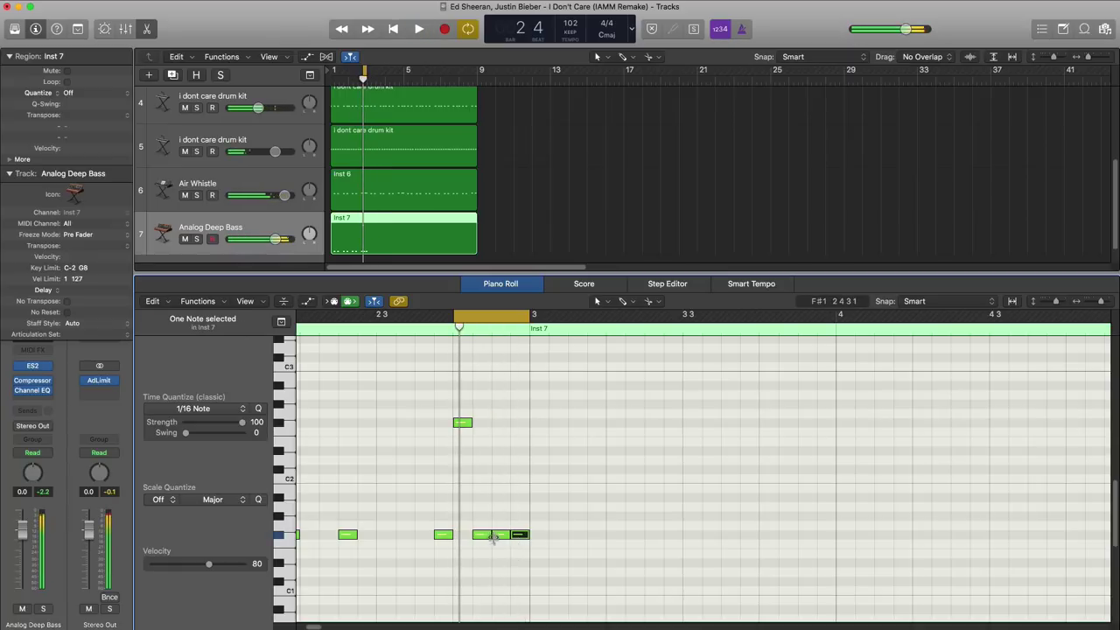
pyautogui.moveTo(499, 540); pyautogui.dragTo(501, 585)
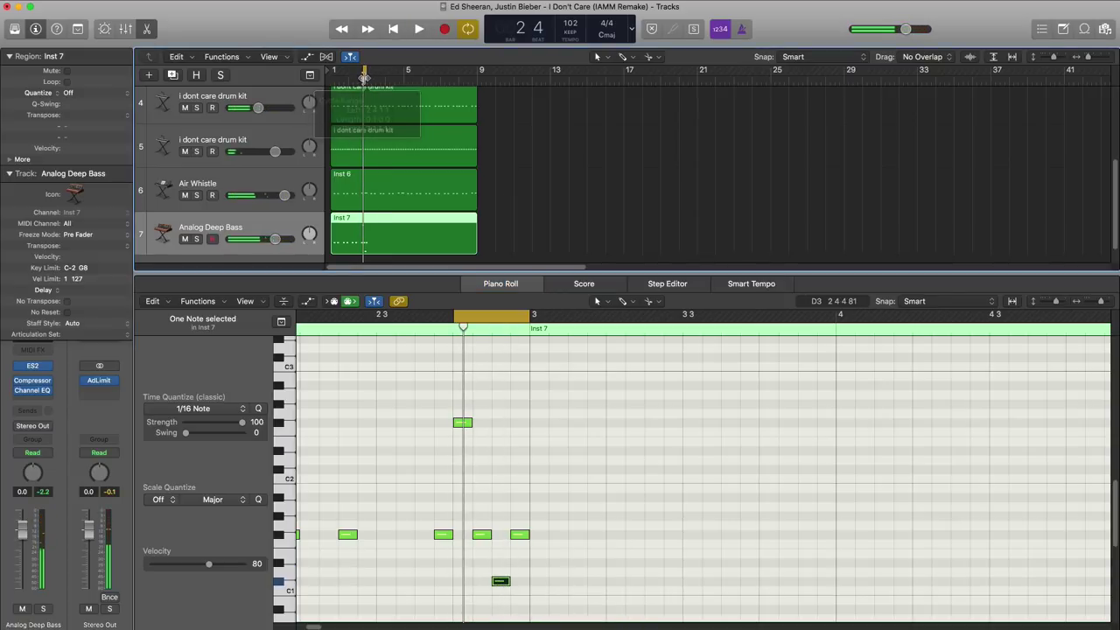
# Step: Set the cycle range to bars 1 to 9 and play back the two-bar bass pattern
pyautogui.moveTo(330, 76); pyautogui.dragTo(480, 85)
pyautogui.press('space')
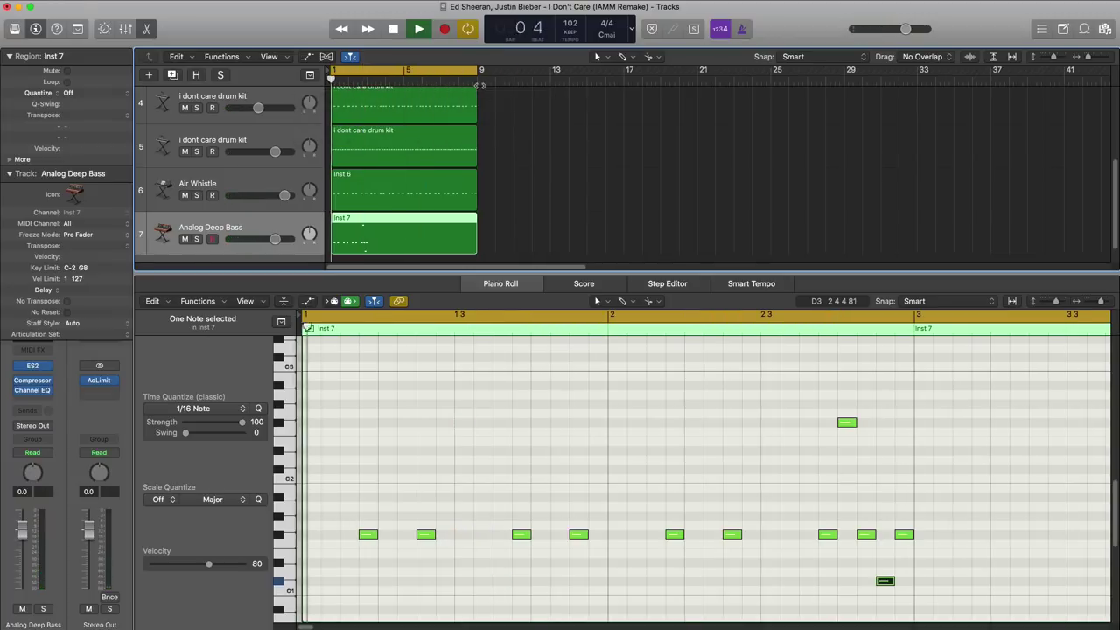
pyautogui.scroll(-2, 534, 530)
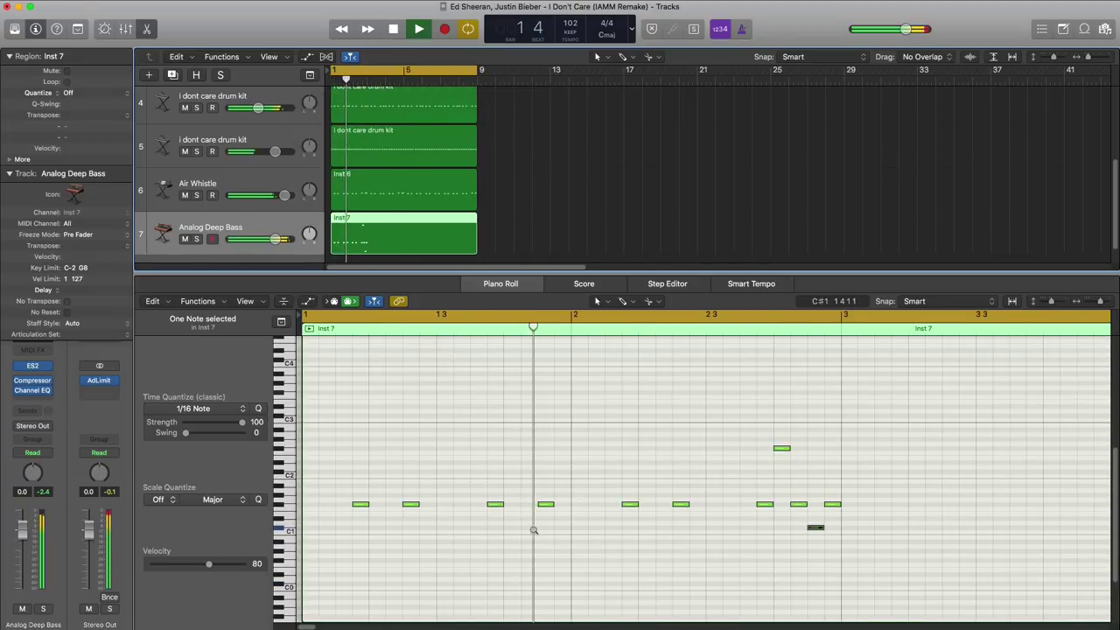
pyautogui.scroll(-2, 533, 530)
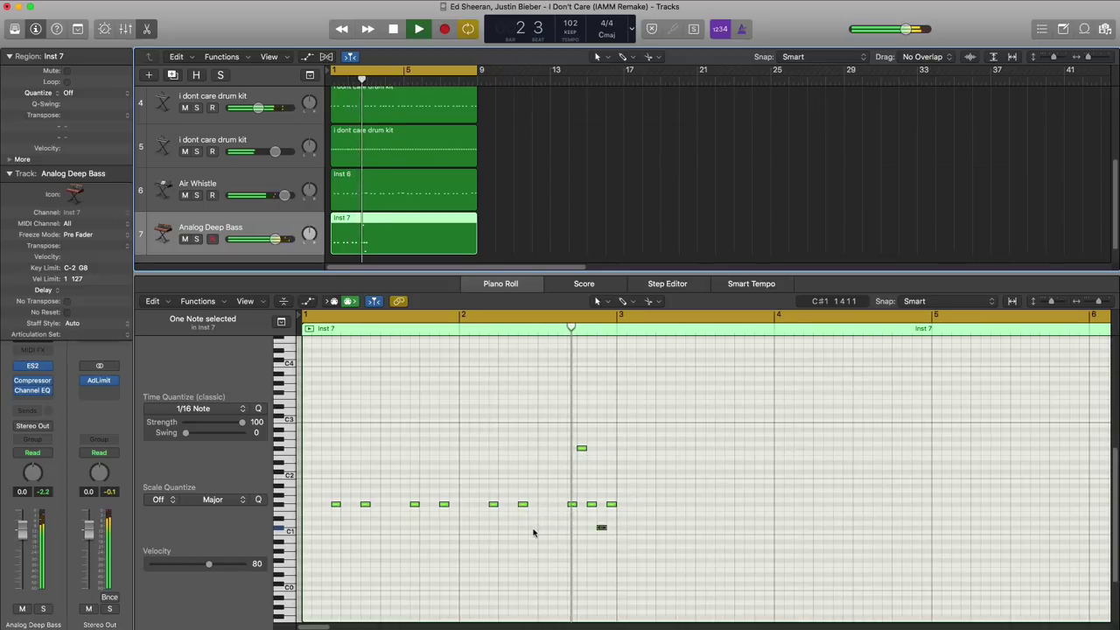
pyautogui.press('space')
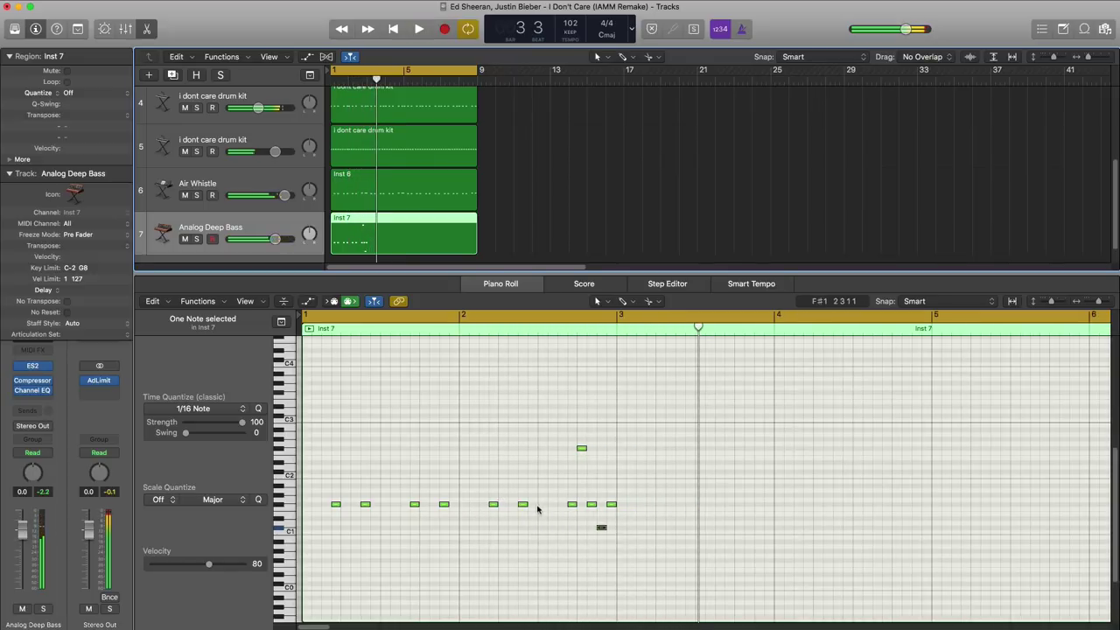
# Step: Copy all eleven bass notes two bars onward to 3 1 4 1, transposed down three semitones
pyautogui.scroll(-1, 579, 554)
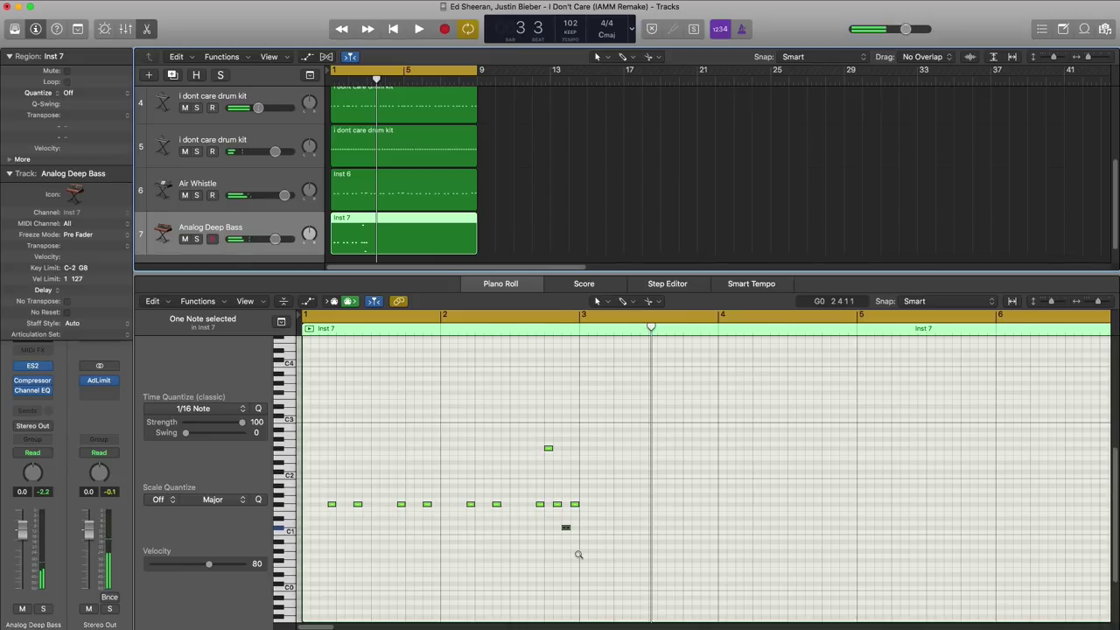
pyautogui.scroll(-1, 579, 554)
pyautogui.moveTo(611, 554); pyautogui.dragTo(318, 423)
pyautogui.moveTo(327, 505); pyautogui.dragTo(564, 524)
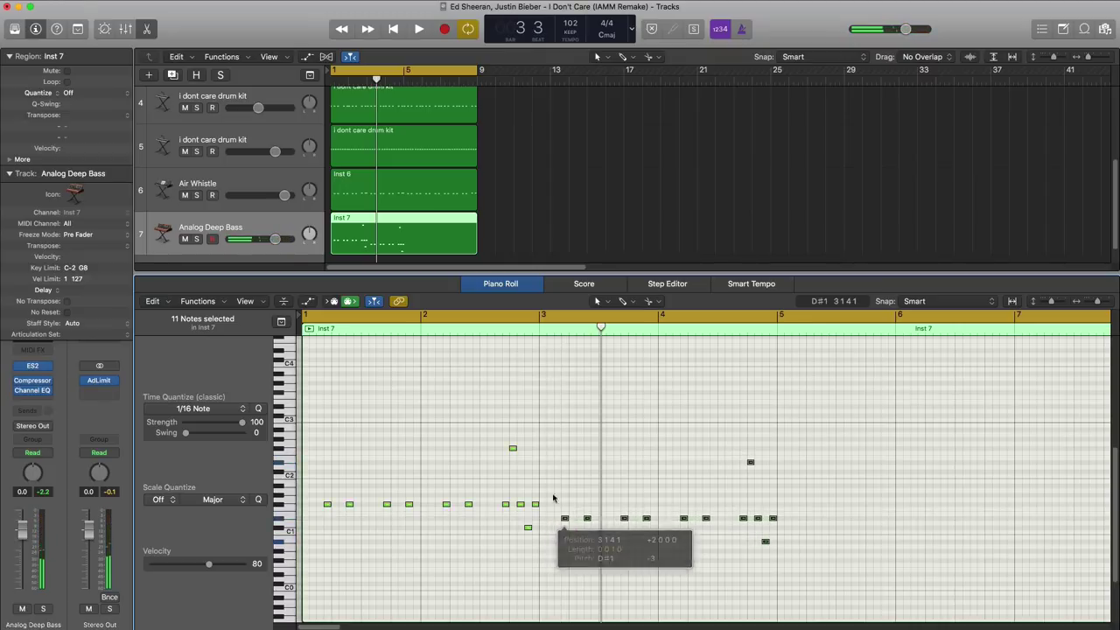
# Step: Cycle bars 3 to 5 and listen to the copied bass notes
pyautogui.click(540, 321)
pyautogui.moveTo(540, 320); pyautogui.dragTo(774, 324)
pyautogui.press('space')
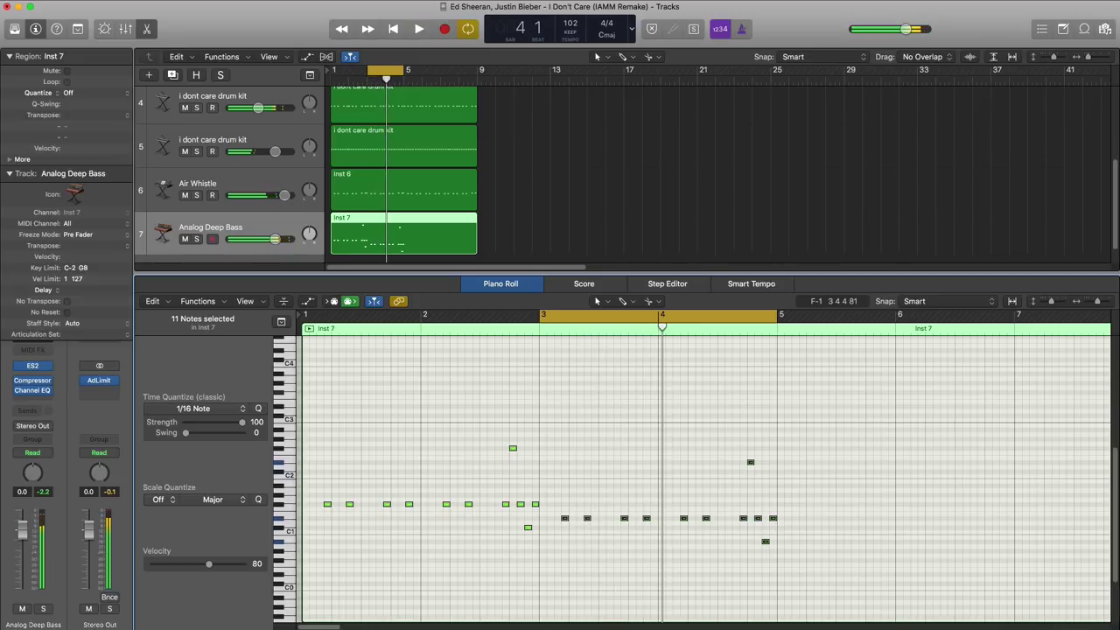
pyautogui.scroll(3, 756, 482)
pyautogui.scroll(3, 754, 484)
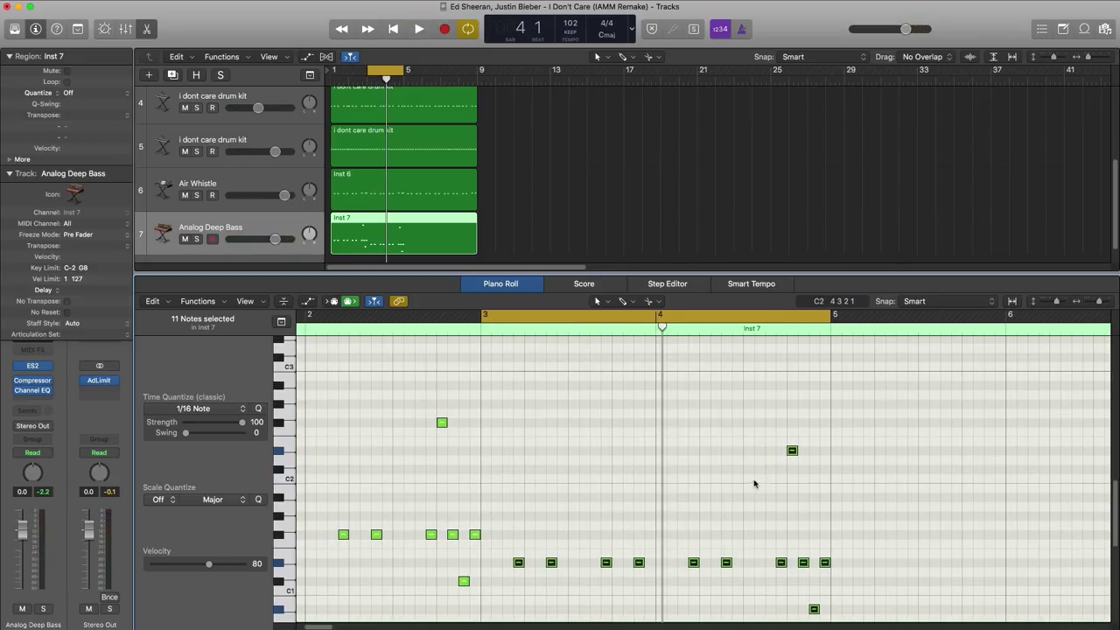
pyautogui.scroll(-1, 752, 483)
pyautogui.press('space')
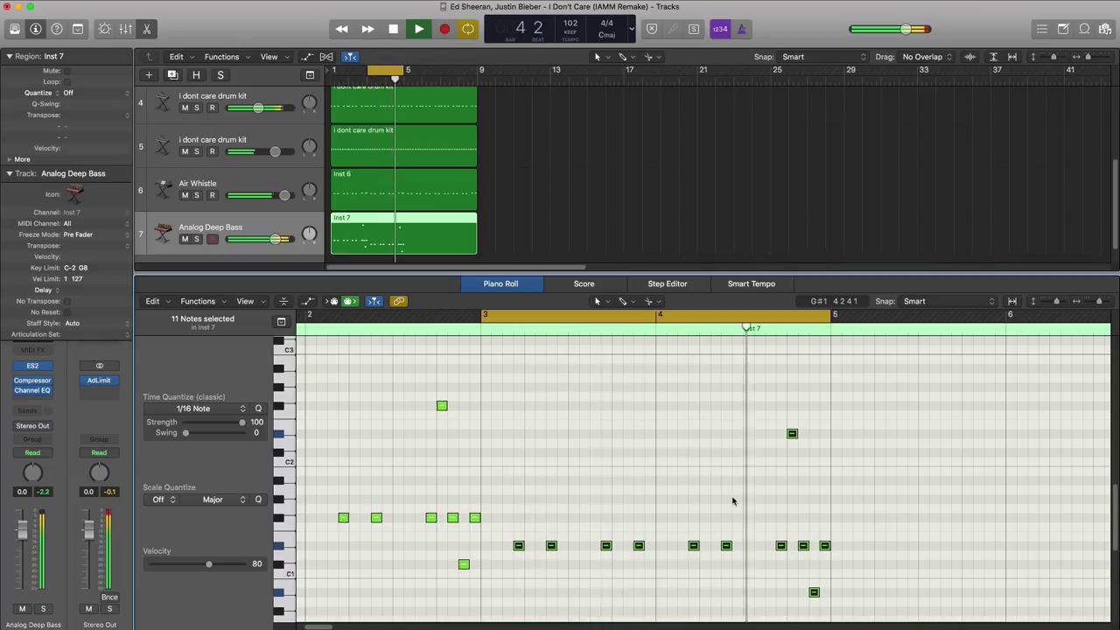
pyautogui.press('space')
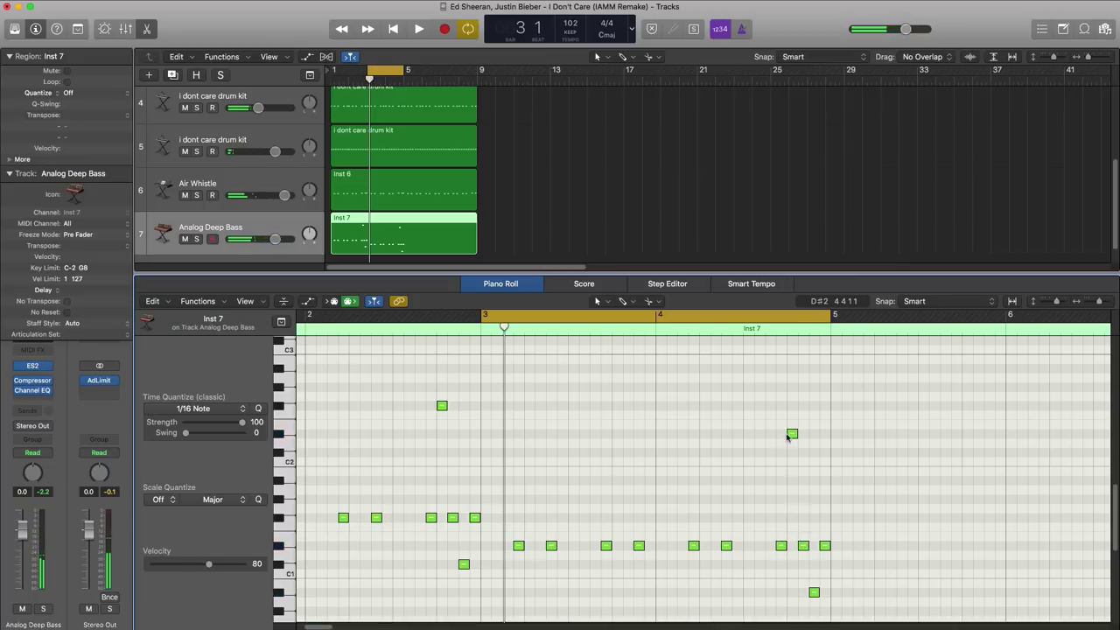
# Step: Lower the high note in bar 4 to D#1 and listen with only bar 4 cycled
pyautogui.moveTo(790, 441); pyautogui.dragTo(791, 545)
pyautogui.press('space')
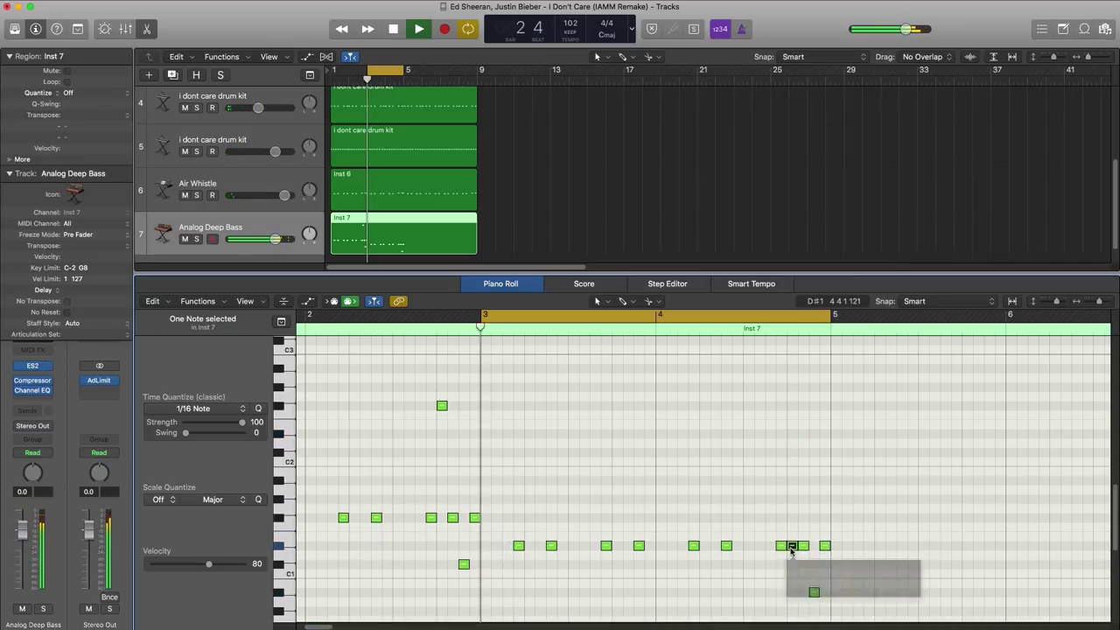
pyautogui.moveTo(657, 317); pyautogui.dragTo(820, 338)
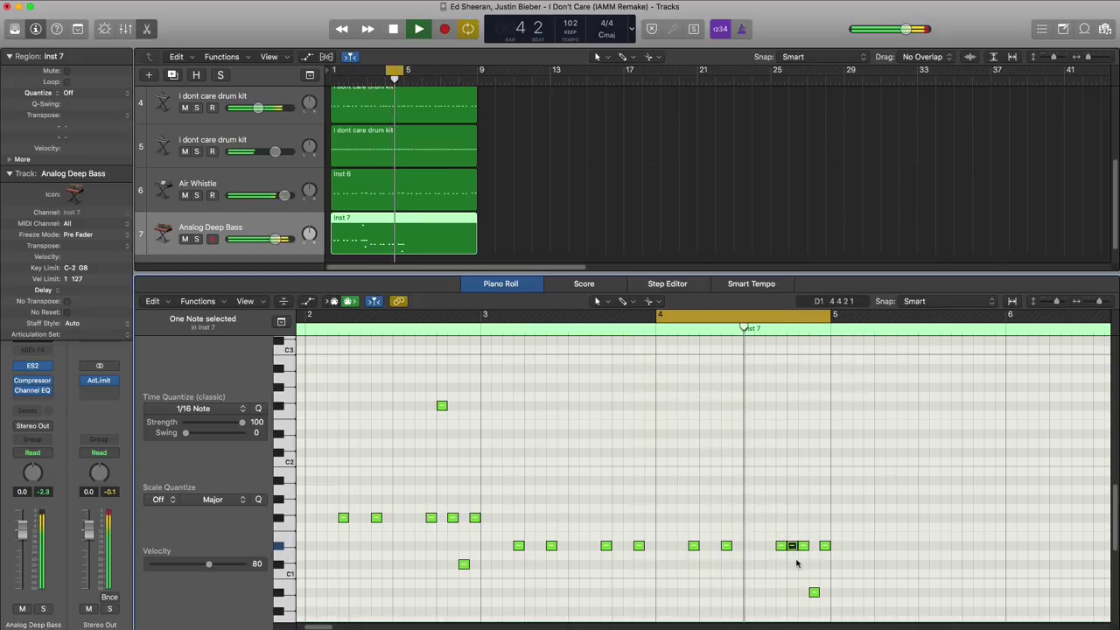
pyautogui.press('space')
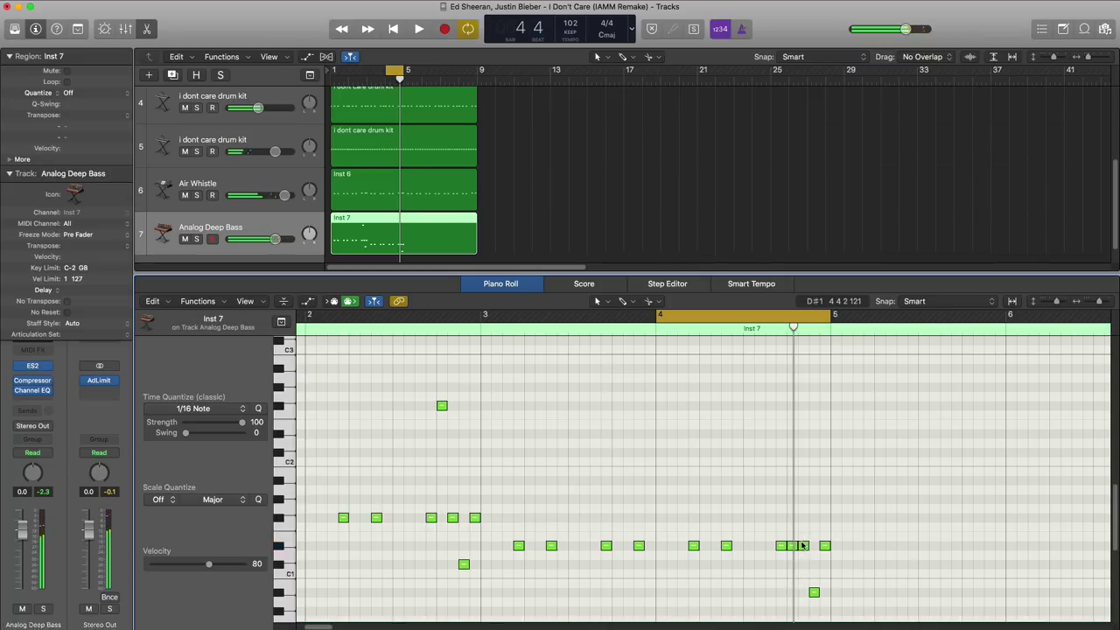
# Step: Raise the D#1 note at 4 4 2 1 to C#2 and delete the last D#1 note of bar 4
pyautogui.moveTo(802, 546); pyautogui.dragTo(799, 452)
pyautogui.press('space')
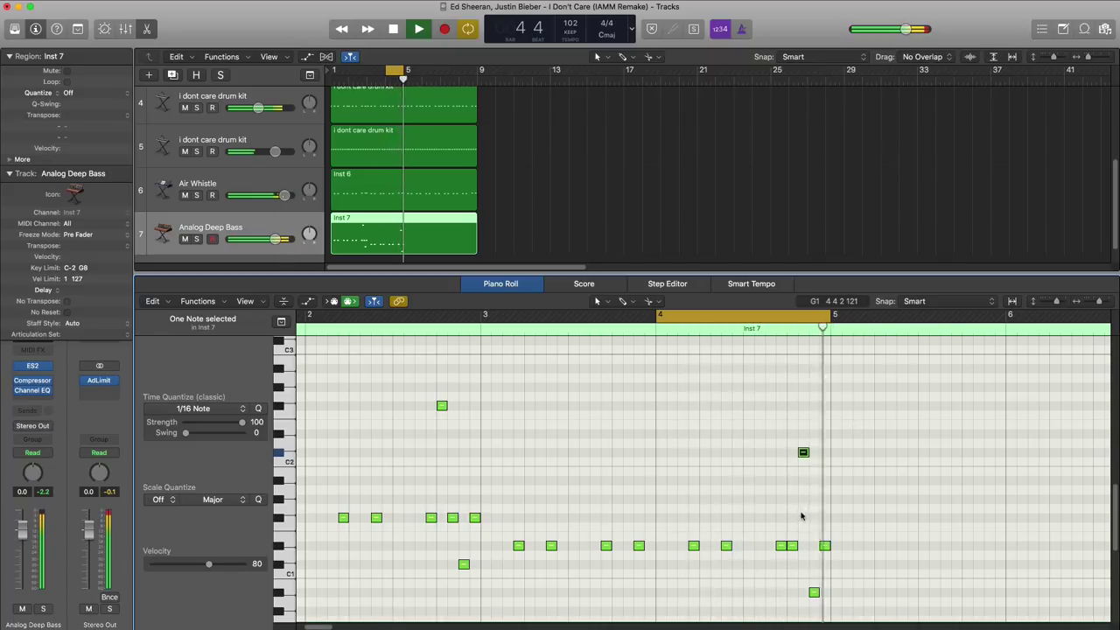
pyautogui.press('space')
pyautogui.press('Delete')
pyautogui.press('space')
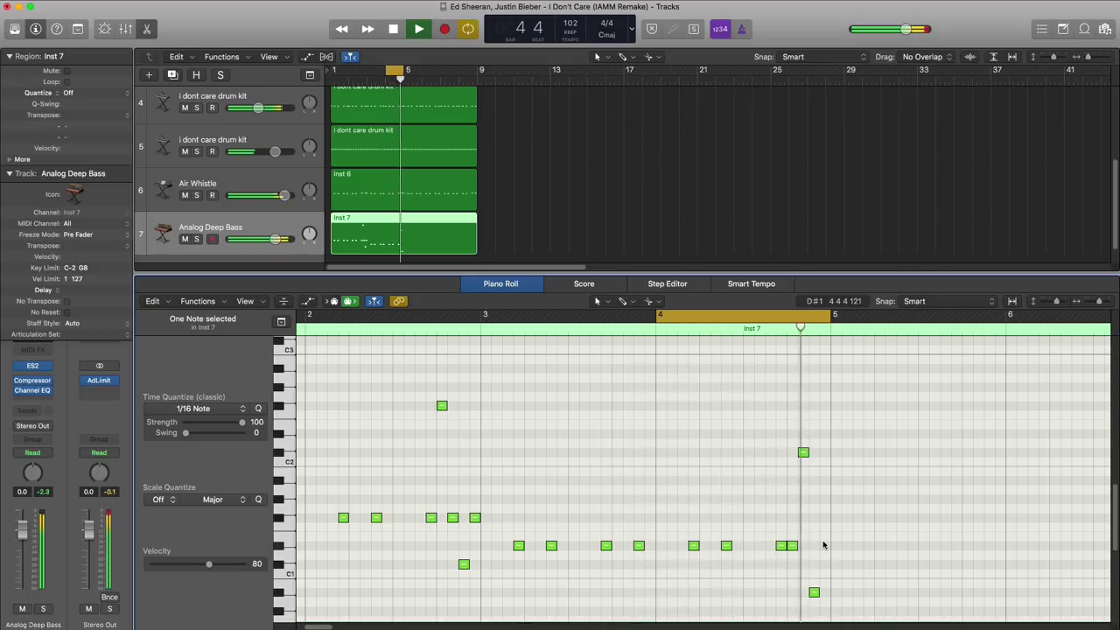
pyautogui.press('space')
# Step: Cycle bars 5 to 7 and place a sixteenth B0 note at 5 1 4 1
pyautogui.hscroll(5, 813, 532)
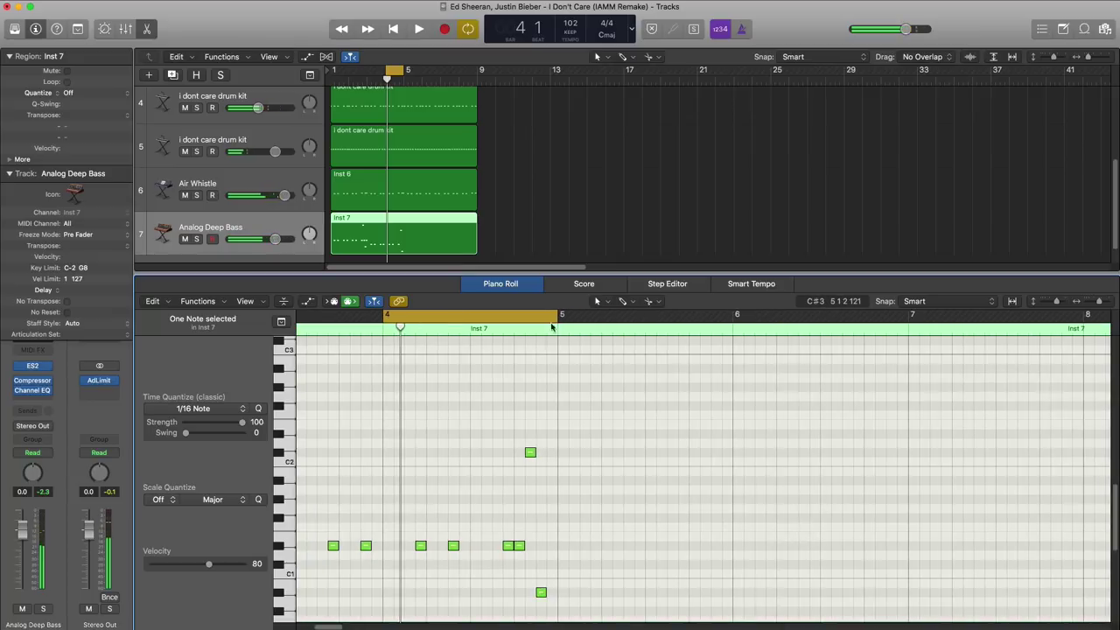
pyautogui.moveTo(561, 320); pyautogui.dragTo(909, 320)
pyautogui.press('space')
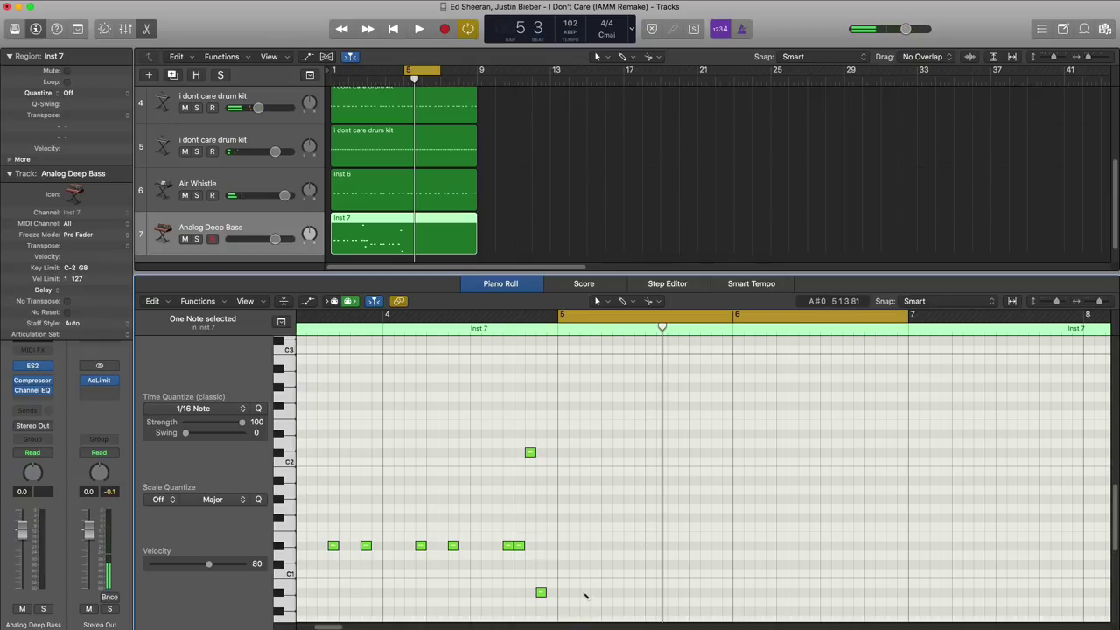
pyautogui.press('space')
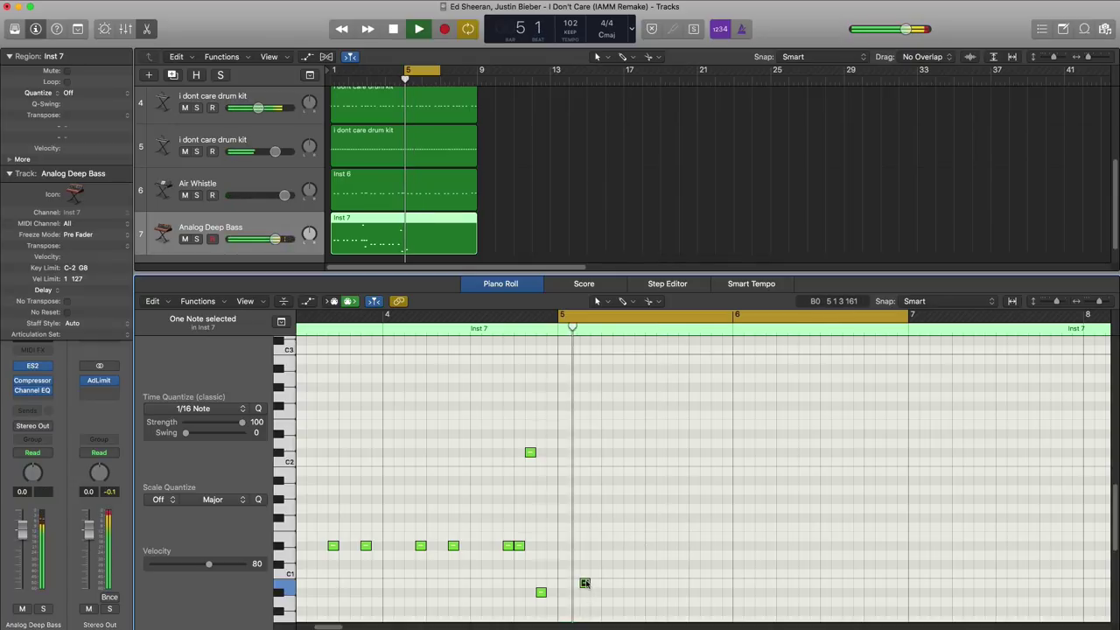
pyautogui.press('space')
pyautogui.click(585, 583)
pyautogui.moveTo(588, 584); pyautogui.dragTo(600, 585)
pyautogui.press('space')
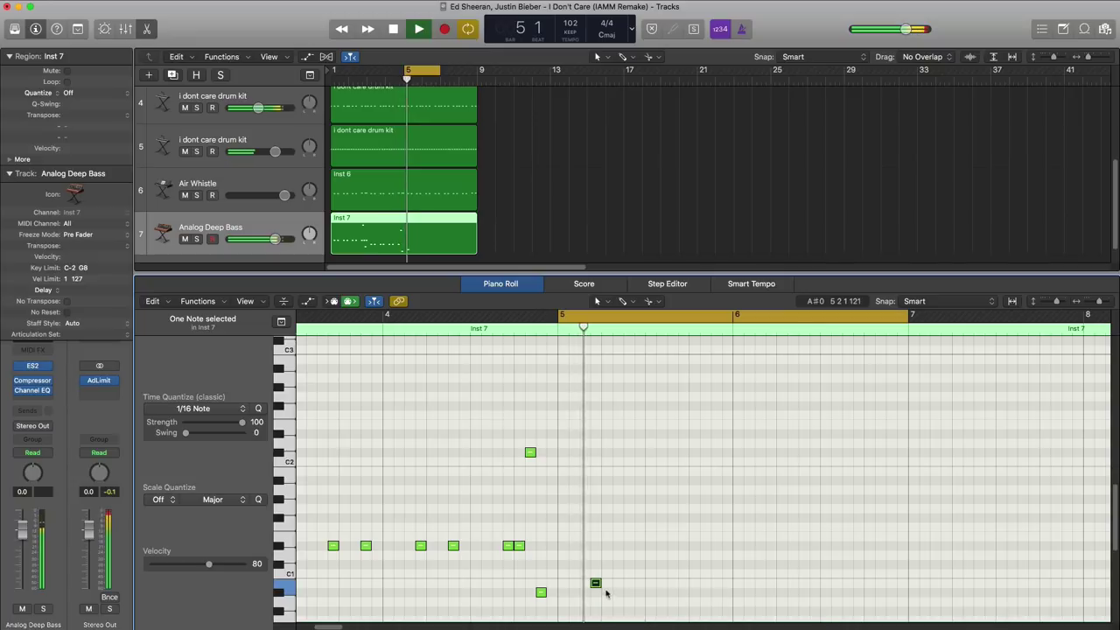
# Step: Add three more B0 notes in bar 5 at 5 2 3 1, 5 3 4 1 and 5 4 3 1, checking against playback
pyautogui.press('space')
pyautogui.keyDown('super'); pyautogui.click(629, 583); pyautogui.keyUp('super')
pyautogui.press('space')
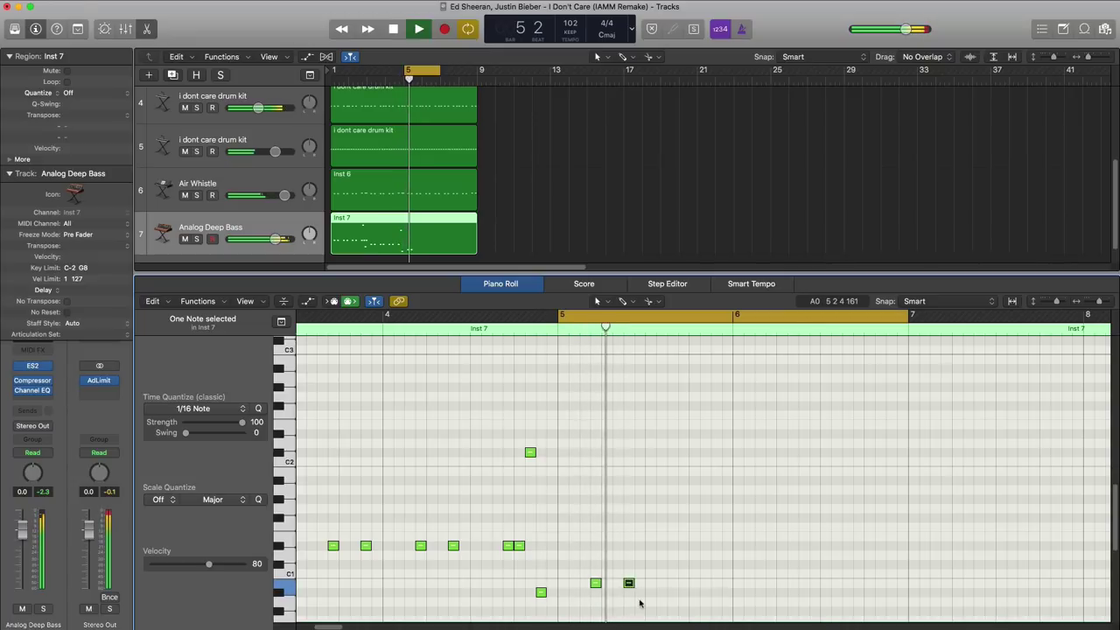
pyautogui.press('space')
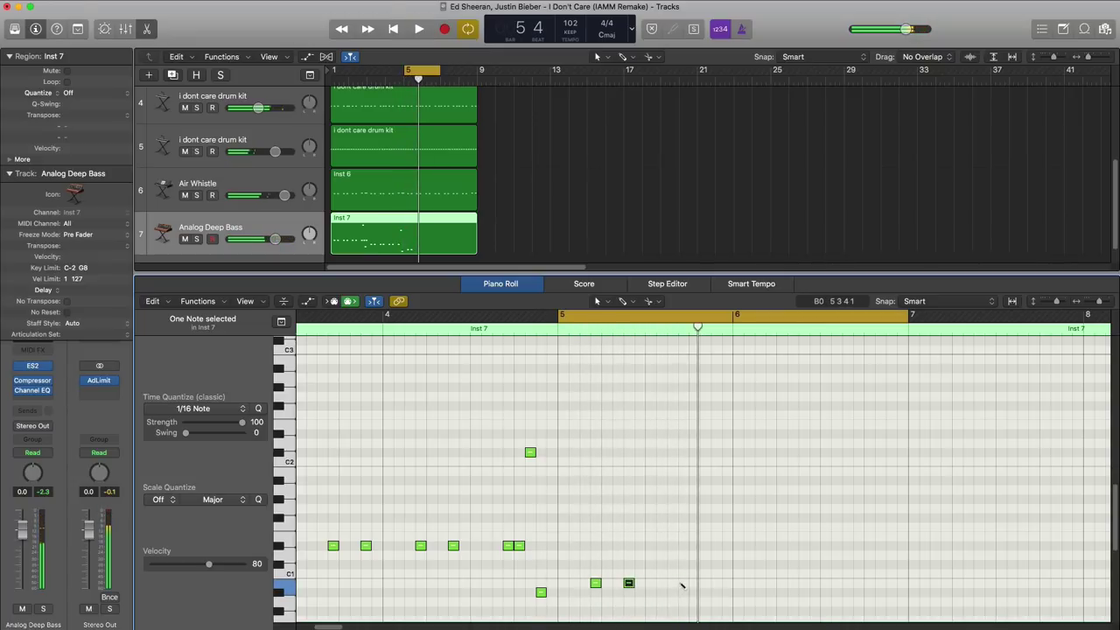
pyautogui.keyDown('super'); pyautogui.click(682, 583); pyautogui.keyUp('super')
pyautogui.press('space')
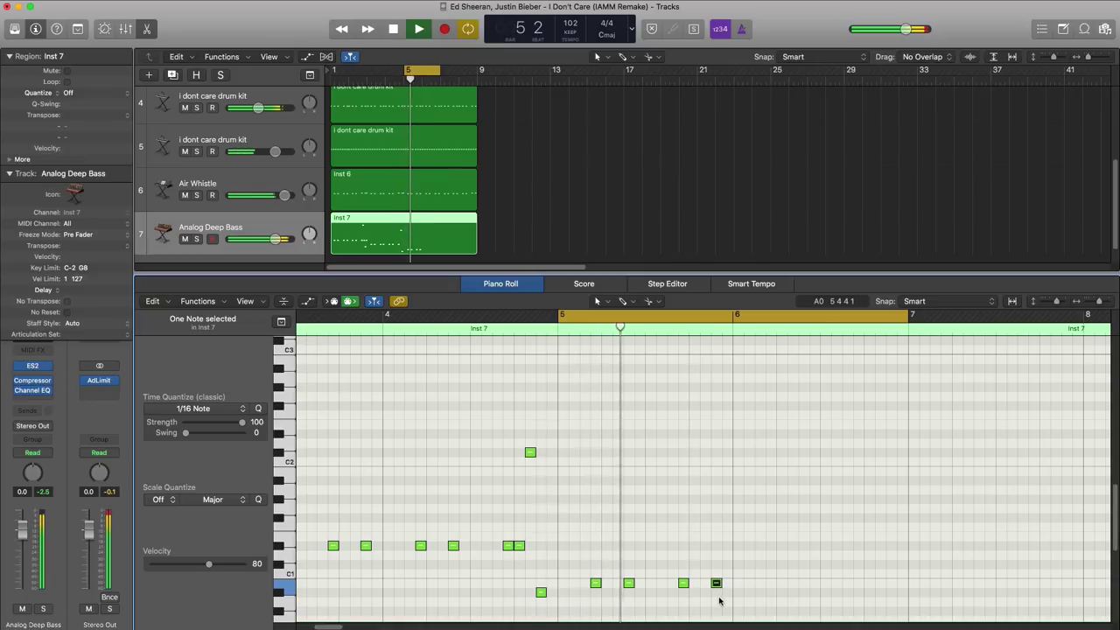
pyautogui.click(733, 591)
pyautogui.press('space')
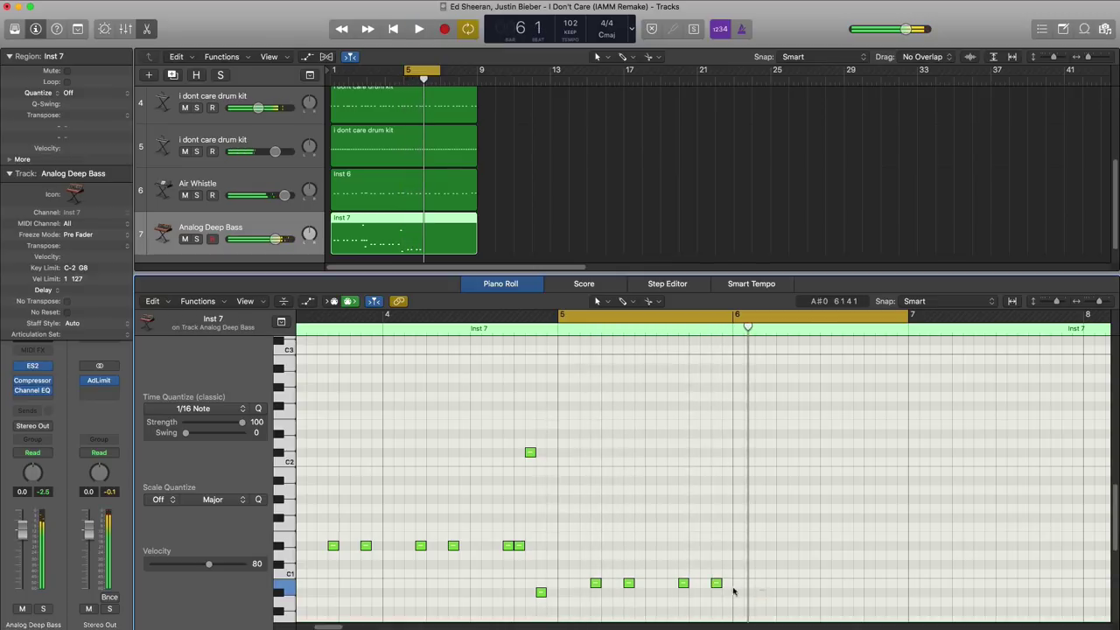
# Step: Copy the four B0 notes into bar 6 starting at 6 1 4 1, raised to C#1, and play them back
pyautogui.moveTo(590, 575); pyautogui.dragTo(771, 567)
pyautogui.press('space')
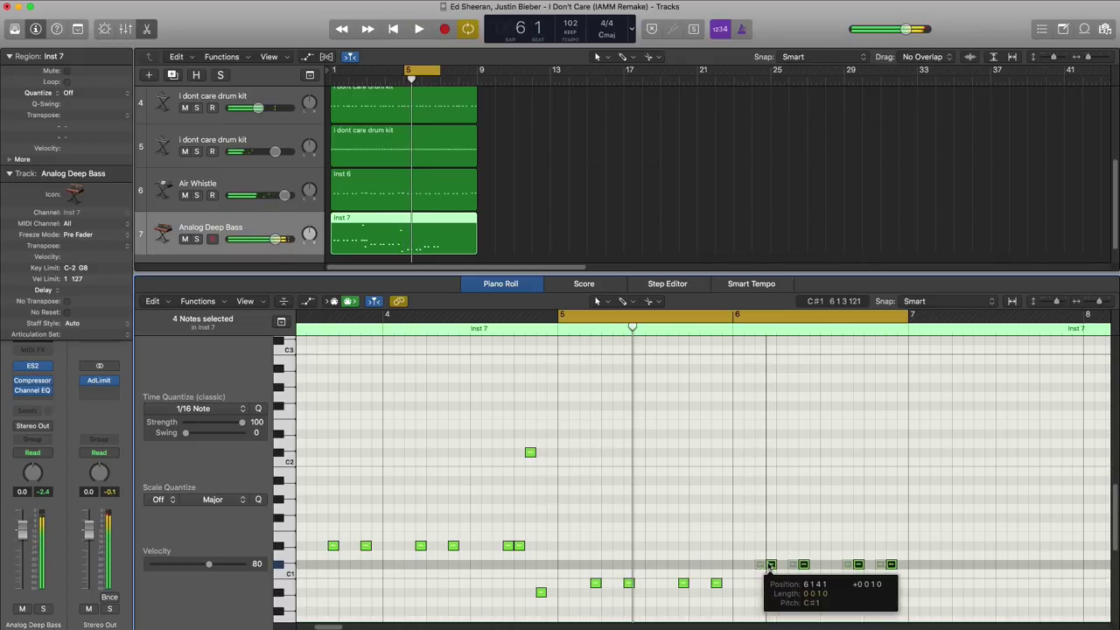
pyautogui.press('space')
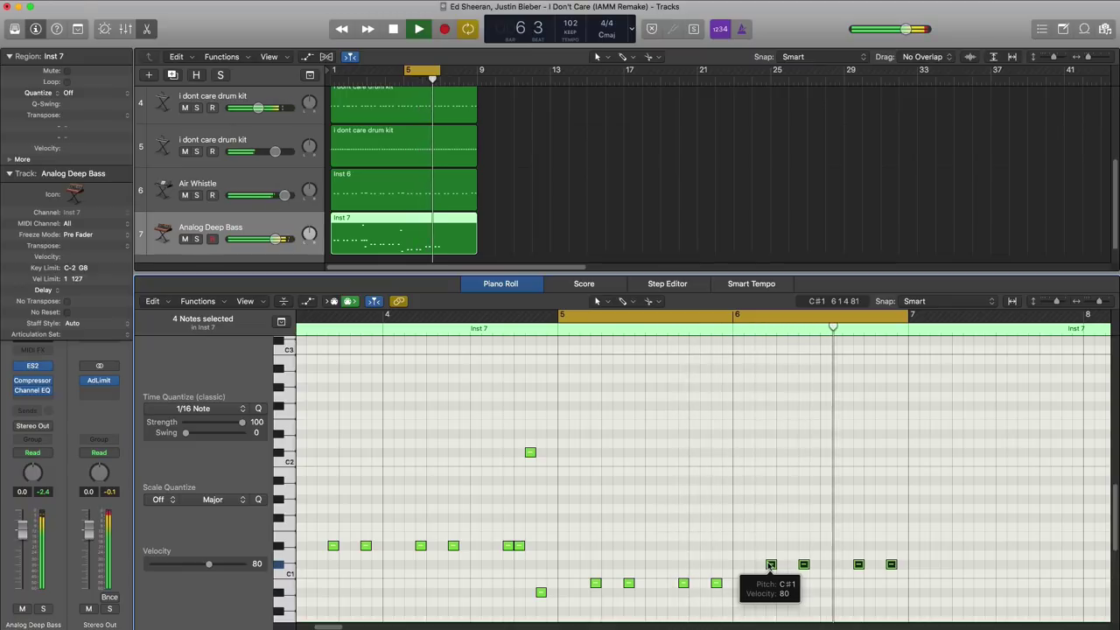
pyautogui.press('space')
pyautogui.scroll(-5, 780, 501)
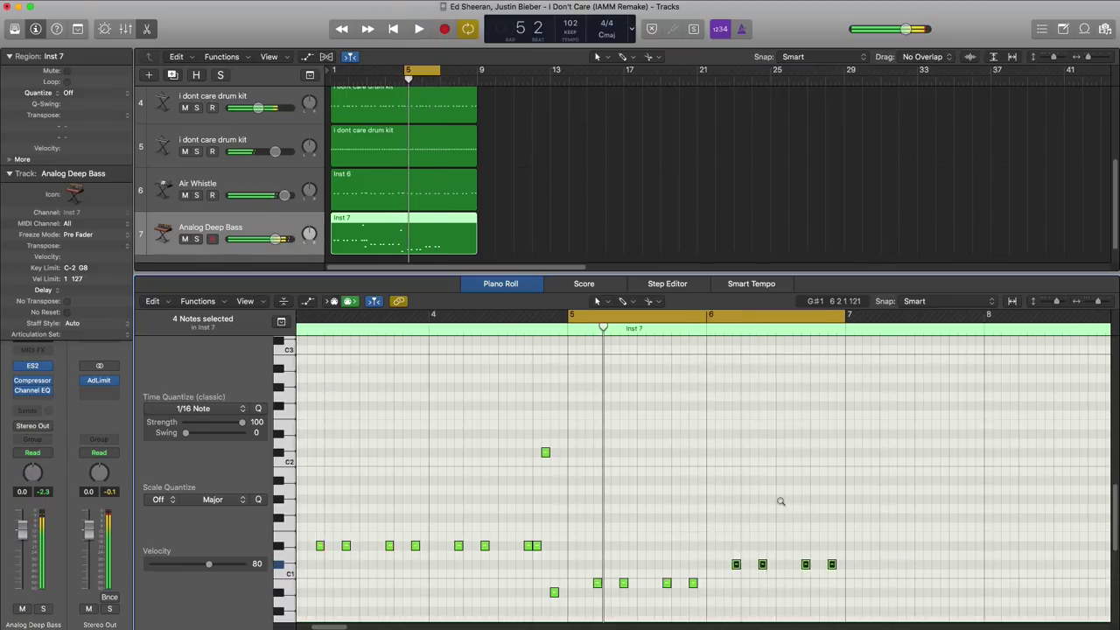
# Step: Copy the eleven bass notes of bars 1 and 2 into bars 7 and 8, lowered by two semitones
pyautogui.scroll(-2, 781, 506)
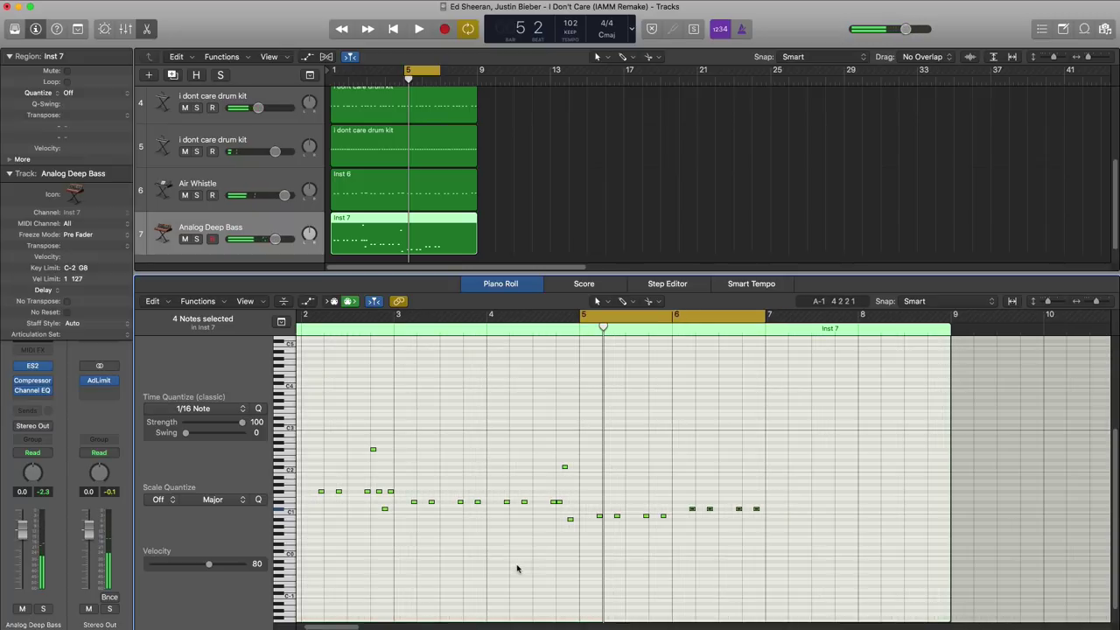
pyautogui.hscroll(-4, 517, 569)
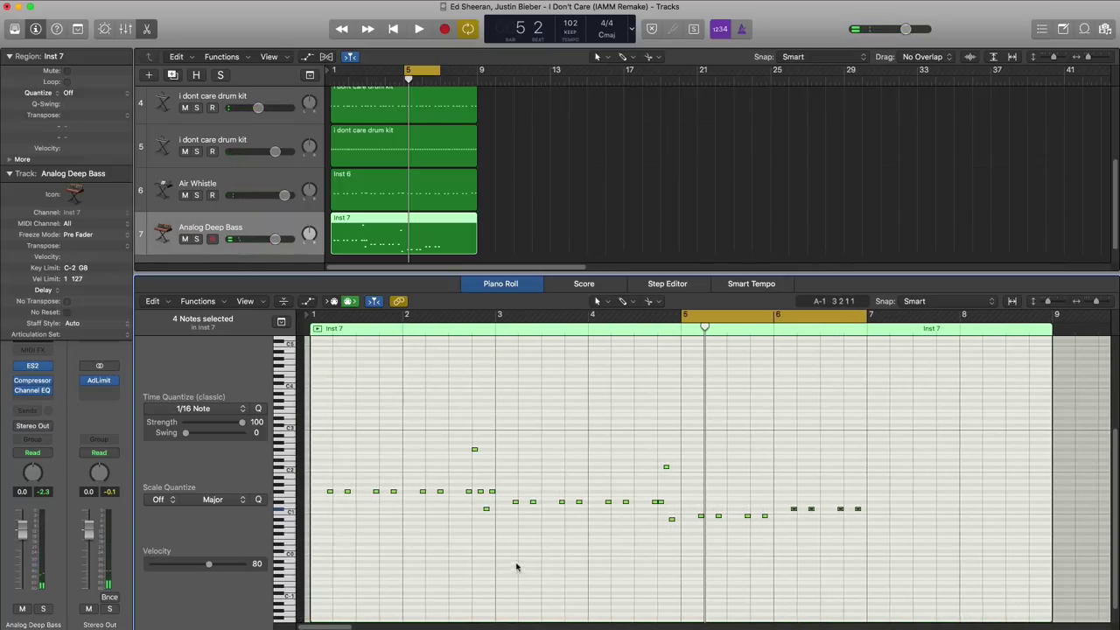
pyautogui.moveTo(467, 492); pyautogui.dragTo(314, 426)
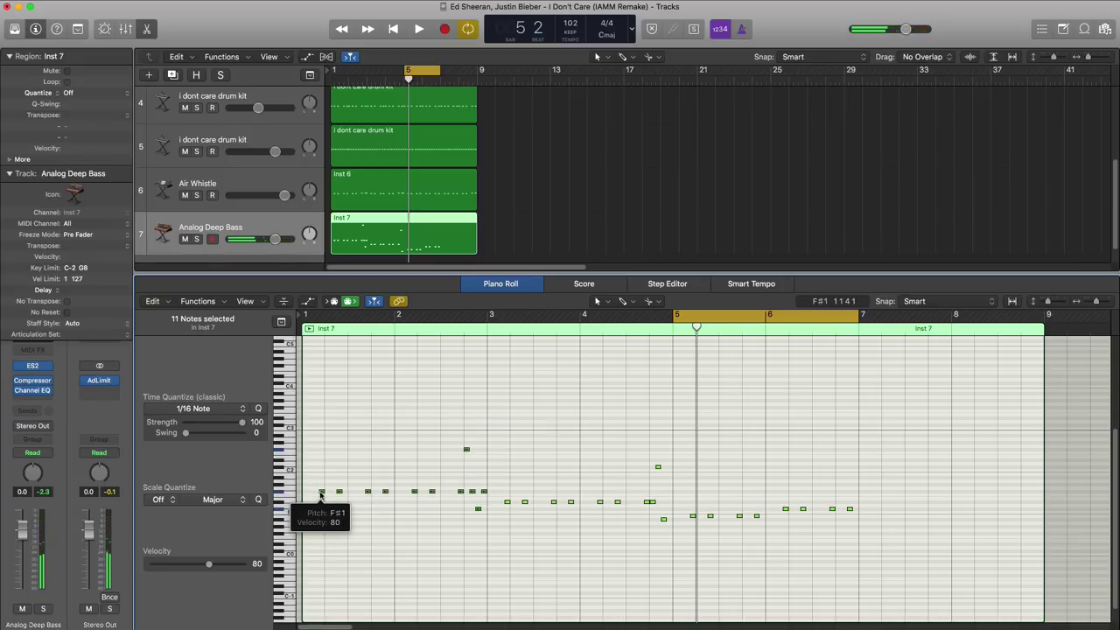
pyautogui.moveTo(409, 492); pyautogui.dragTo(875, 501)
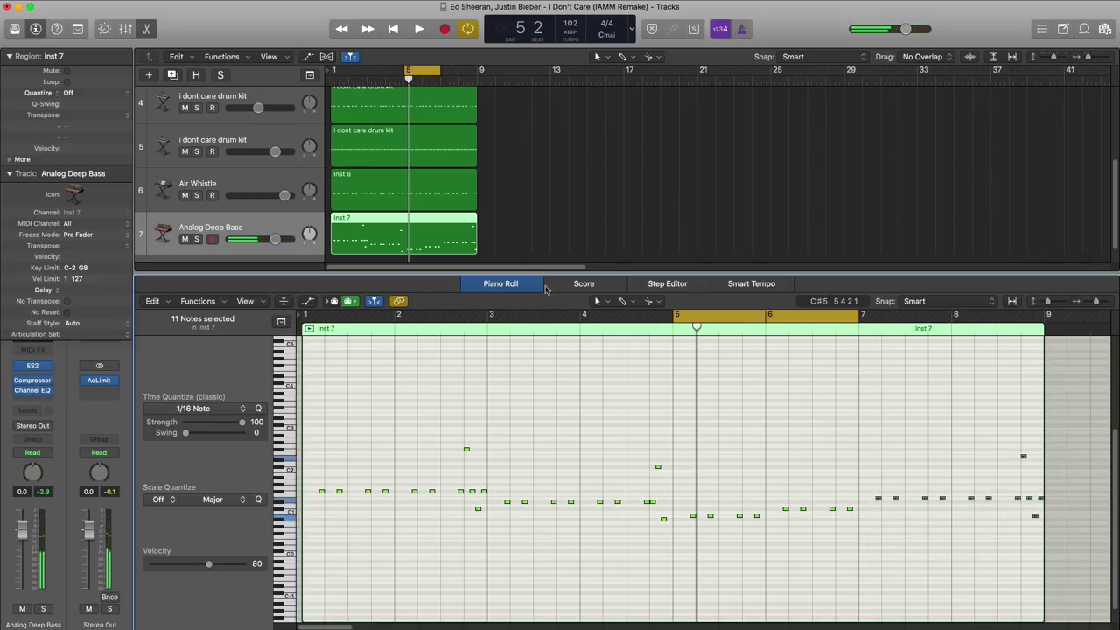
# Step: Cycle bars 1 to 9 and play back all the tracks together from the start
pyautogui.moveTo(335, 76); pyautogui.dragTo(493, 79)
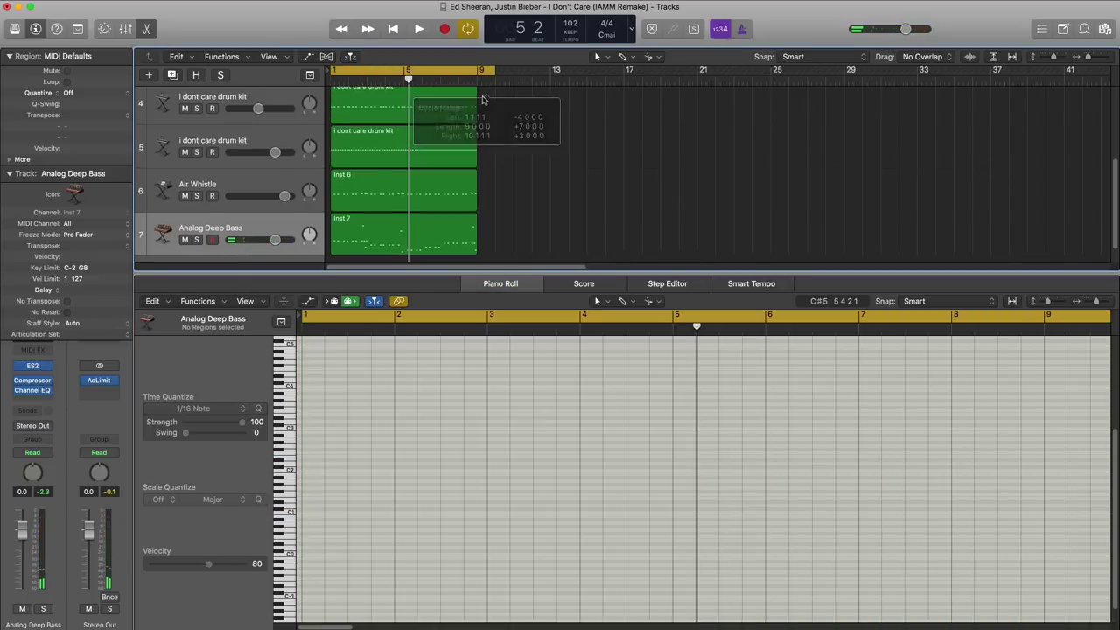
pyautogui.press('space')
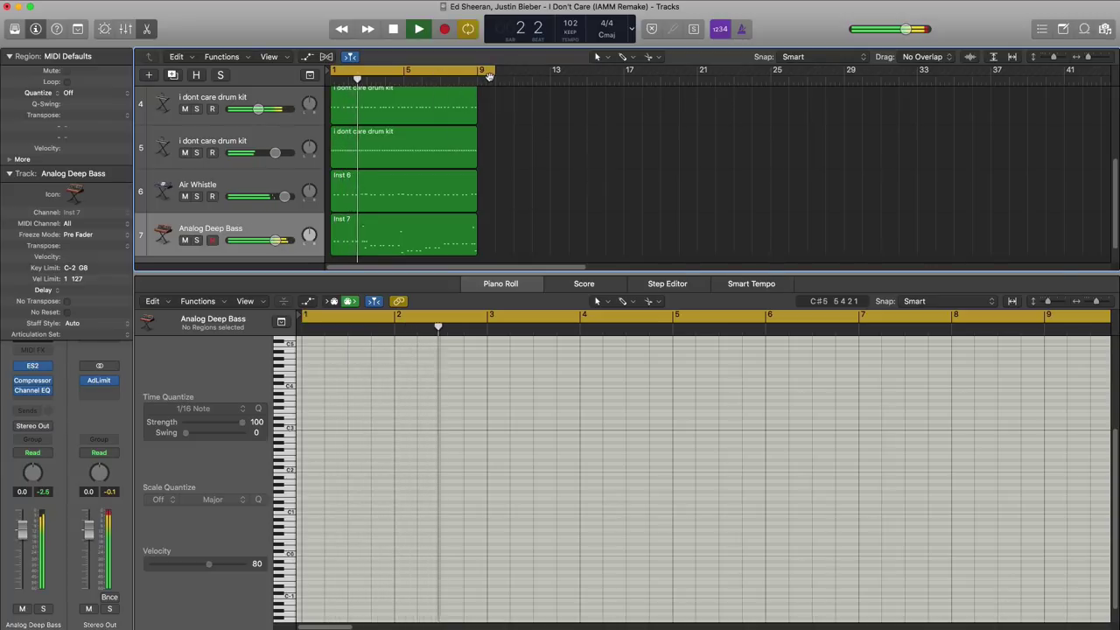
pyautogui.moveTo(492, 71); pyautogui.dragTo(473, 73)
pyautogui.press('x')
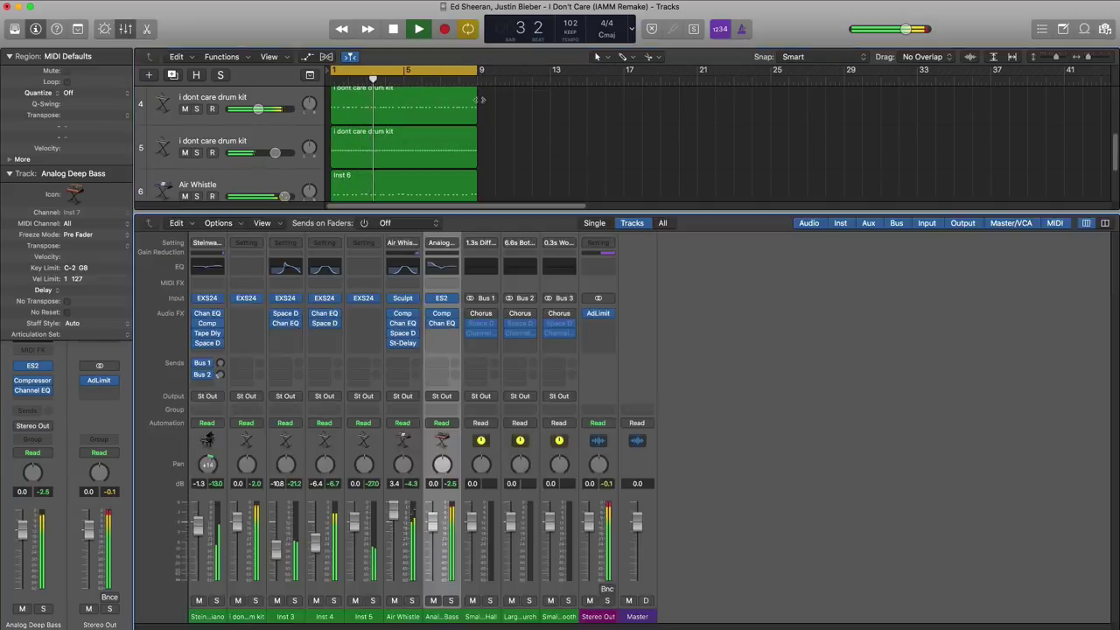
pyautogui.press('x')
pyautogui.scroll(8, 455, 425)
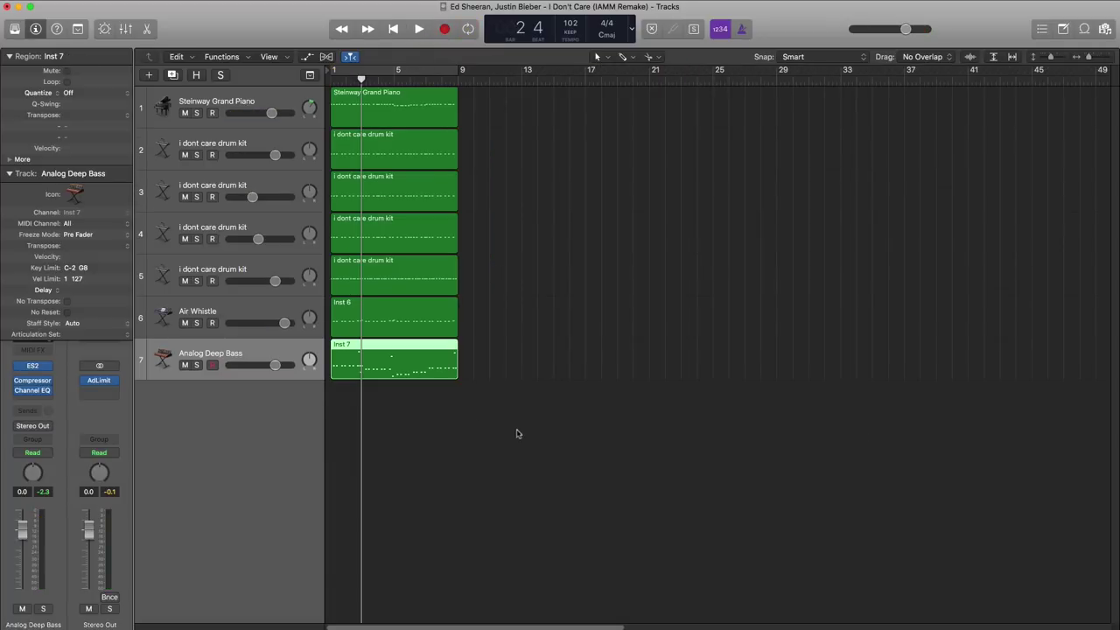
# Step: Duplicate the regions of all seven tracks at bar 9 and split the original regions at bar 3
pyautogui.moveTo(516, 433); pyautogui.dragTo(500, 118)
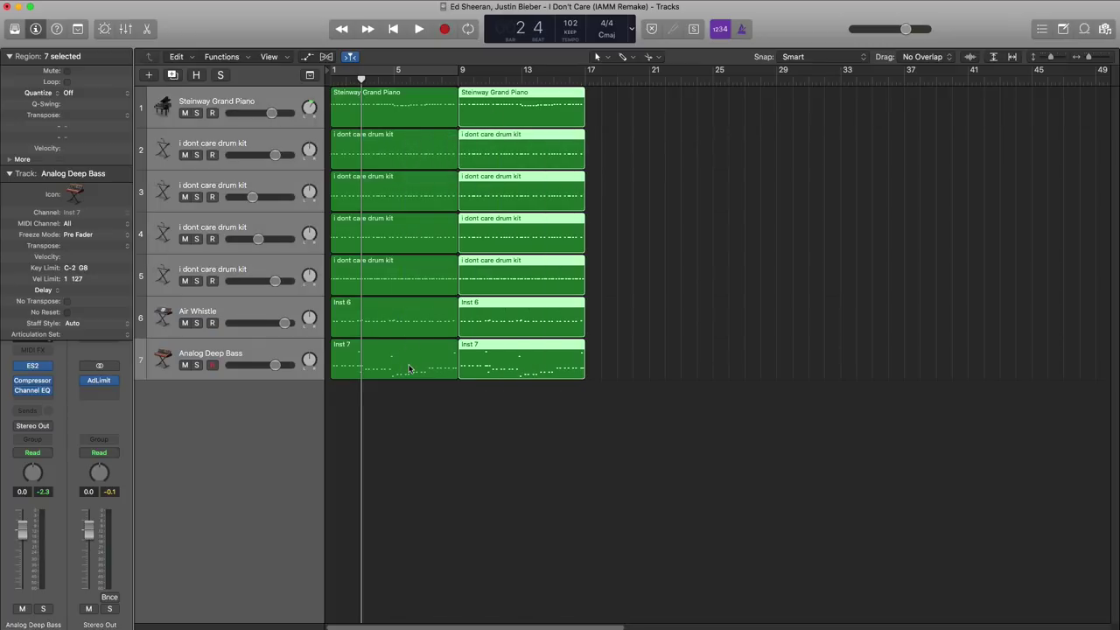
pyautogui.moveTo(438, 402); pyautogui.dragTo(366, 131)
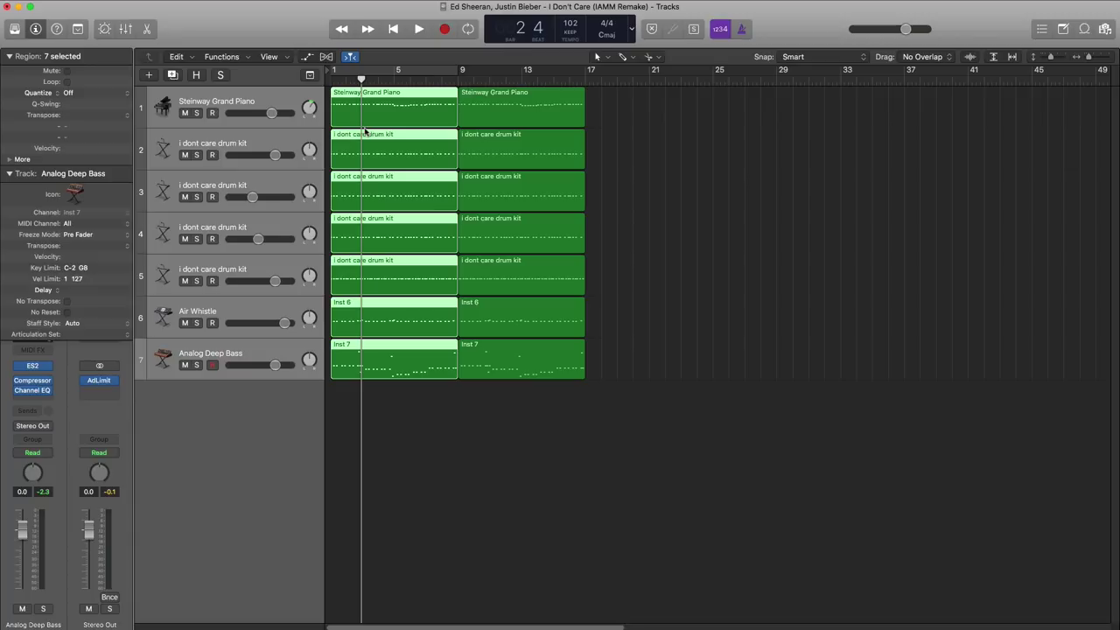
pyautogui.scroll(5, 413, 147)
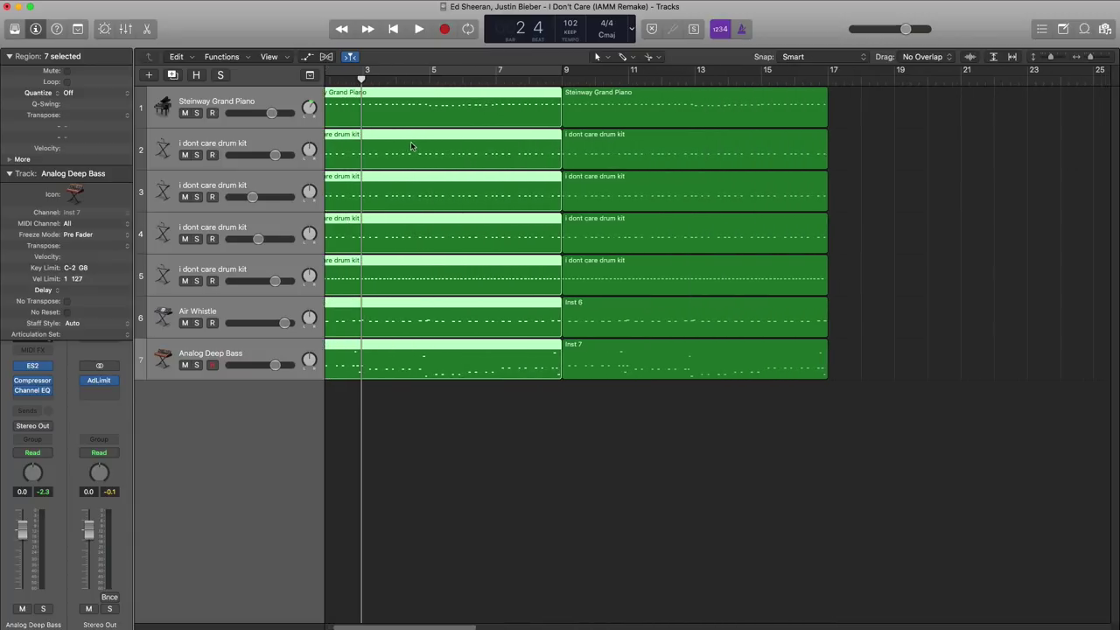
pyautogui.hscroll(-3, 412, 146)
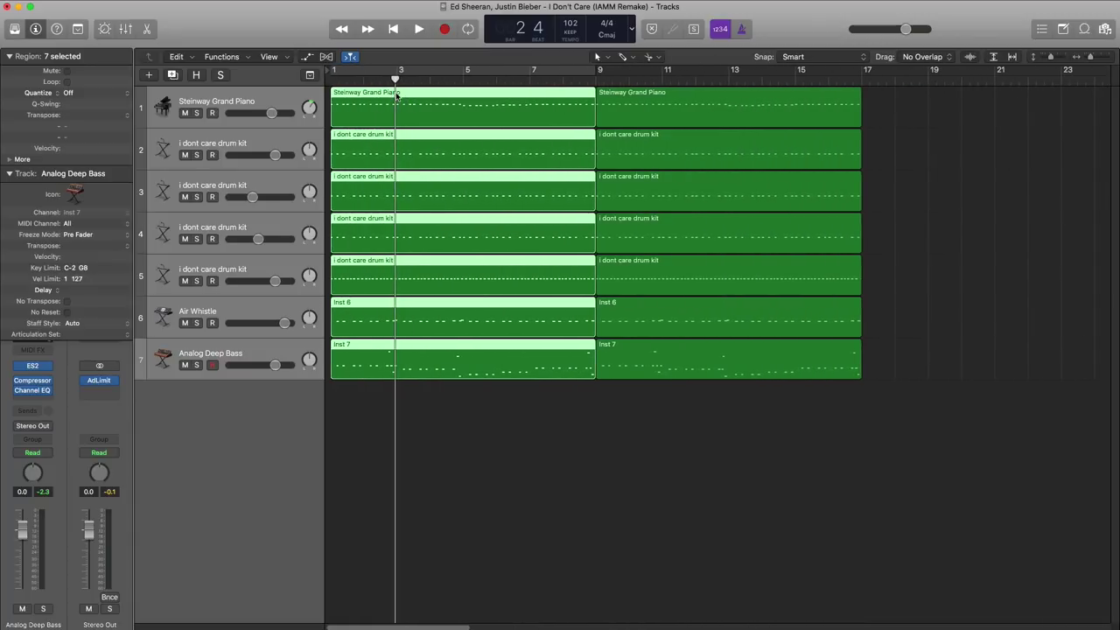
pyautogui.press('super+t')
pyautogui.click(832, 278)
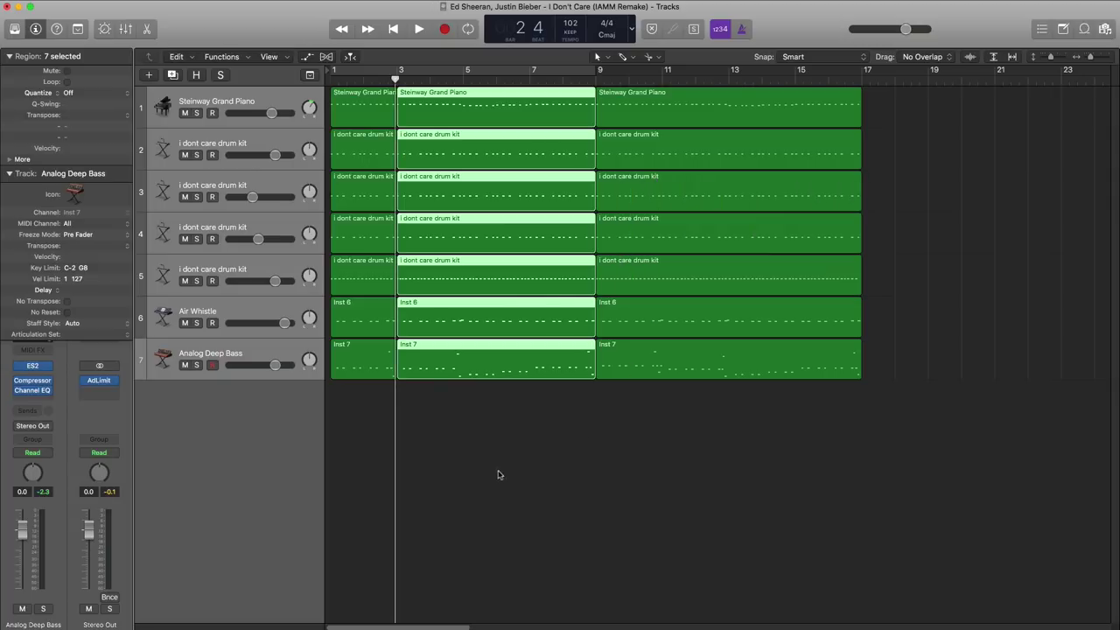
# Step: Delete the regions spanning bars 3 to 9 on all tracks and move the eight-bar copies to start at bar 3
pyautogui.moveTo(498, 476); pyautogui.dragTo(473, 84)
pyautogui.press('Delete')
pyautogui.moveTo(537, 98); pyautogui.dragTo(528, 361)
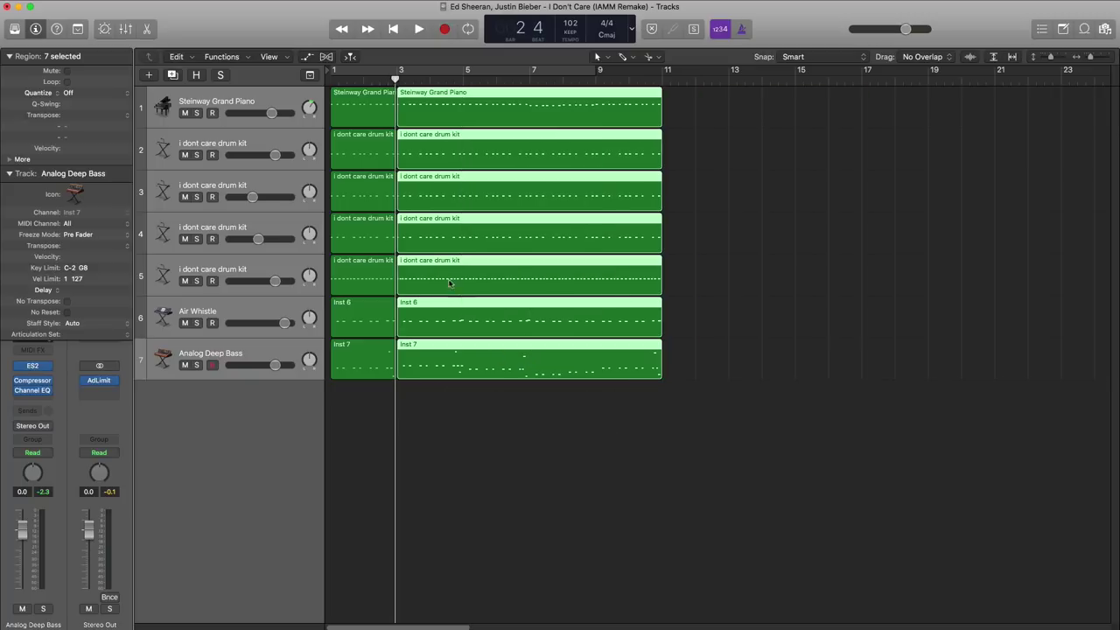
# Step: Delete the Analog Deep Bass region in bars 1 and 2 and play the arrangement from the start
pyautogui.click(365, 399)
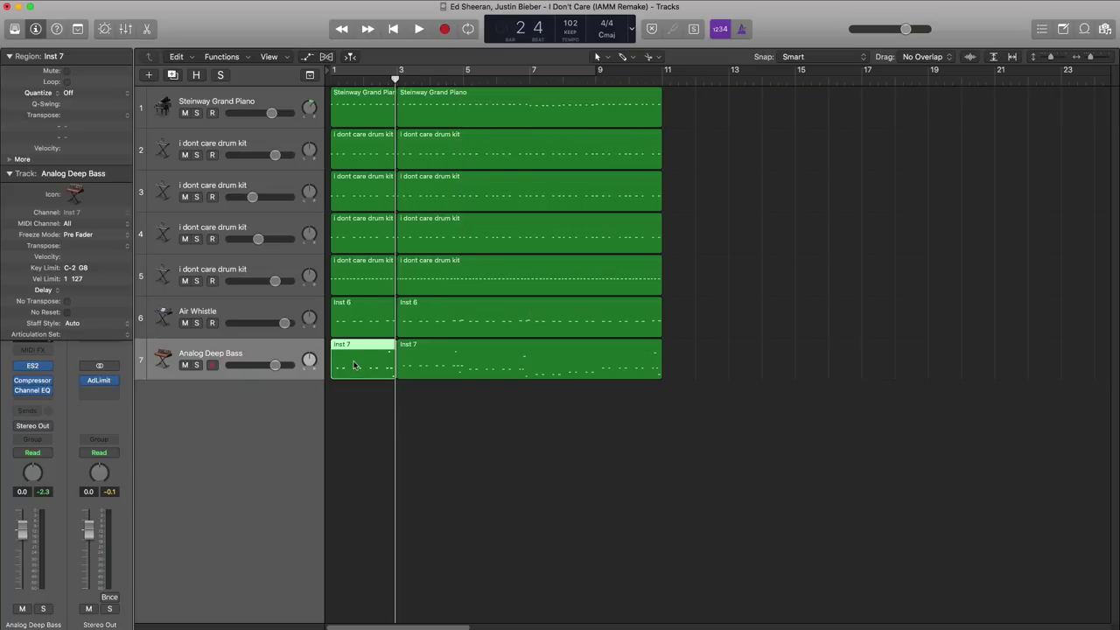
pyautogui.press('Delete')
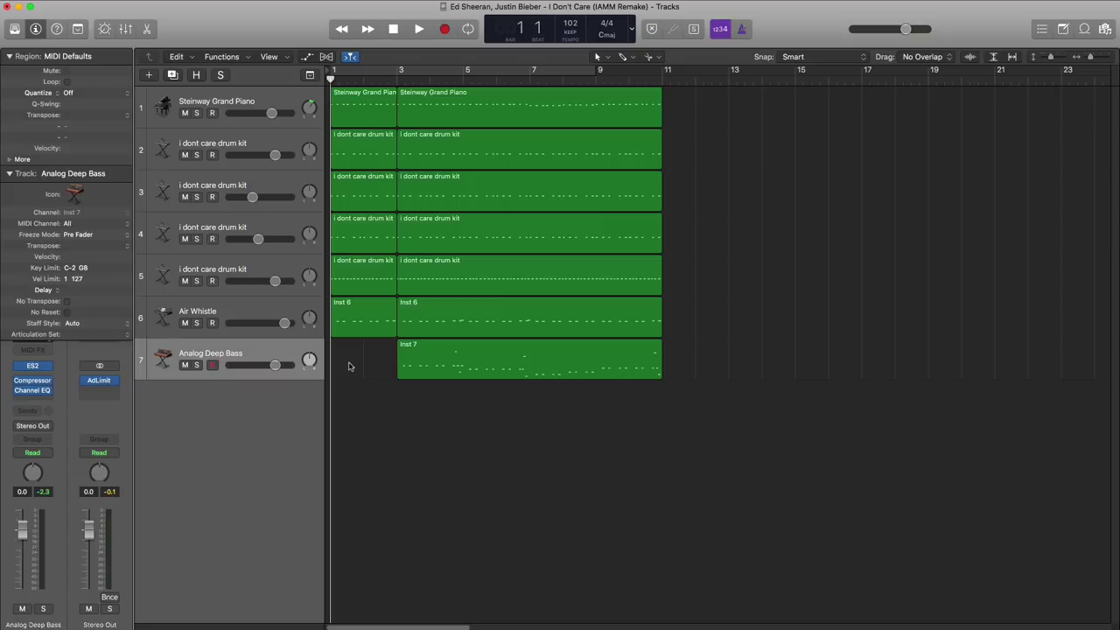
pyautogui.press('space')
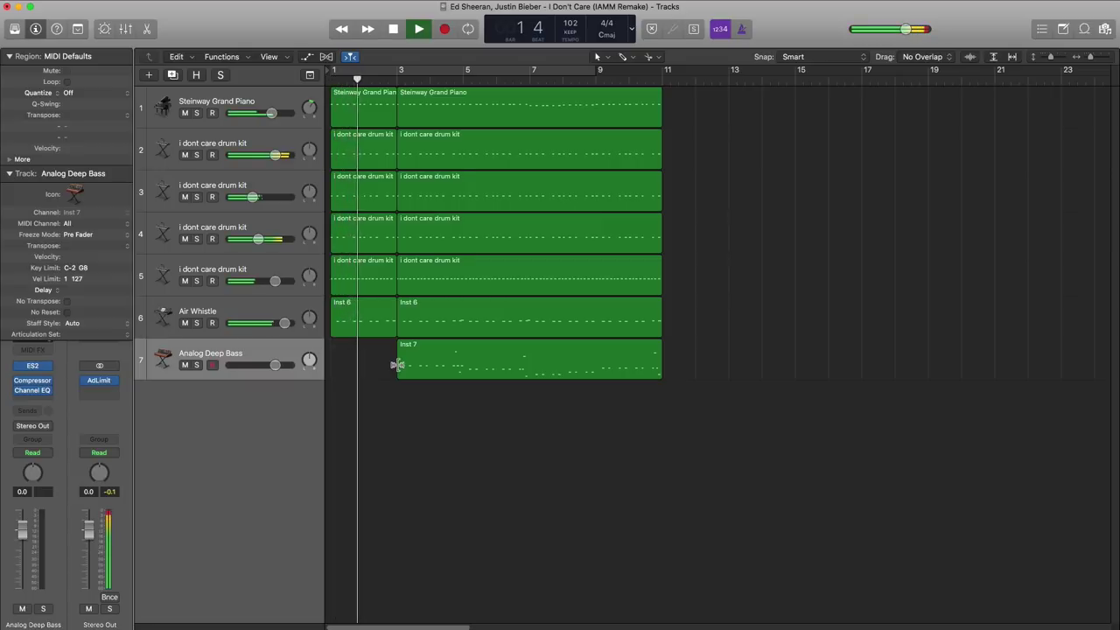
pyautogui.press('super+Left')
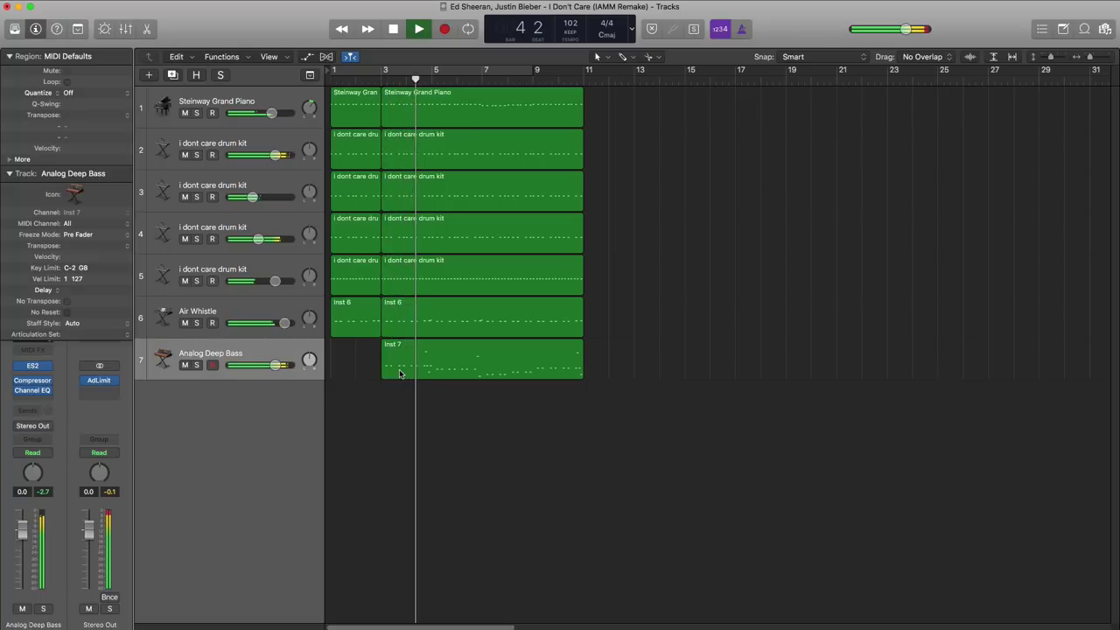
# Step: Repeat the eight-bar regions of all seven tracks once, starting at bar 11
pyautogui.moveTo(588, 446); pyautogui.dragTo(383, 88)
pyautogui.press('super+r')
pyautogui.click(440, 420)
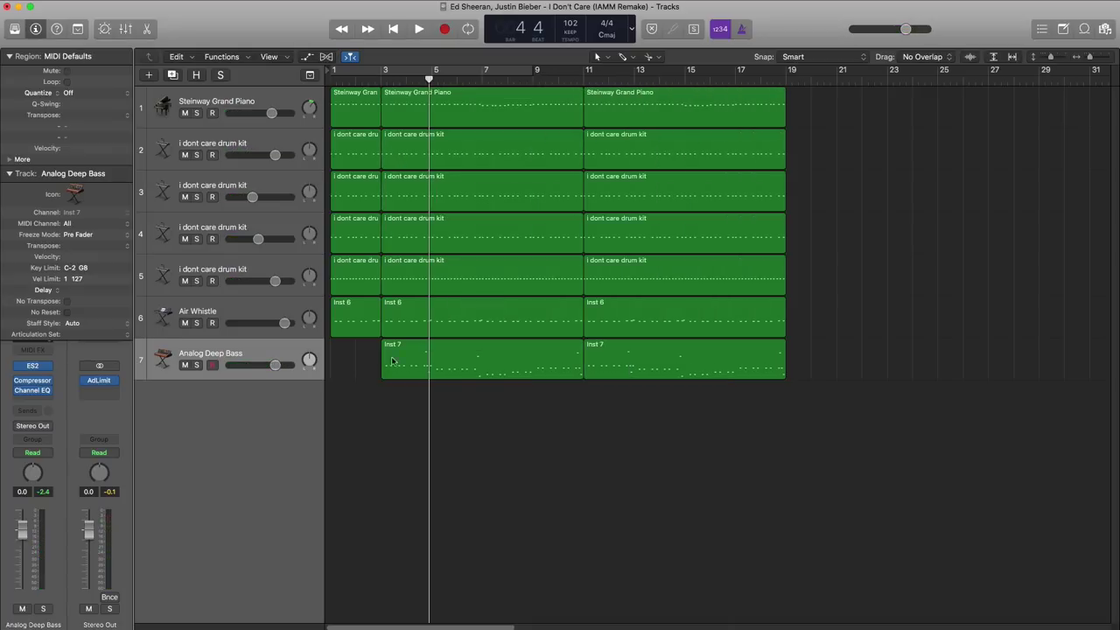
# Step: Add a new instrument track and create an empty region on it spanning the cycled bars 11 to 19
pyautogui.click(149, 76)
pyautogui.press('Return')
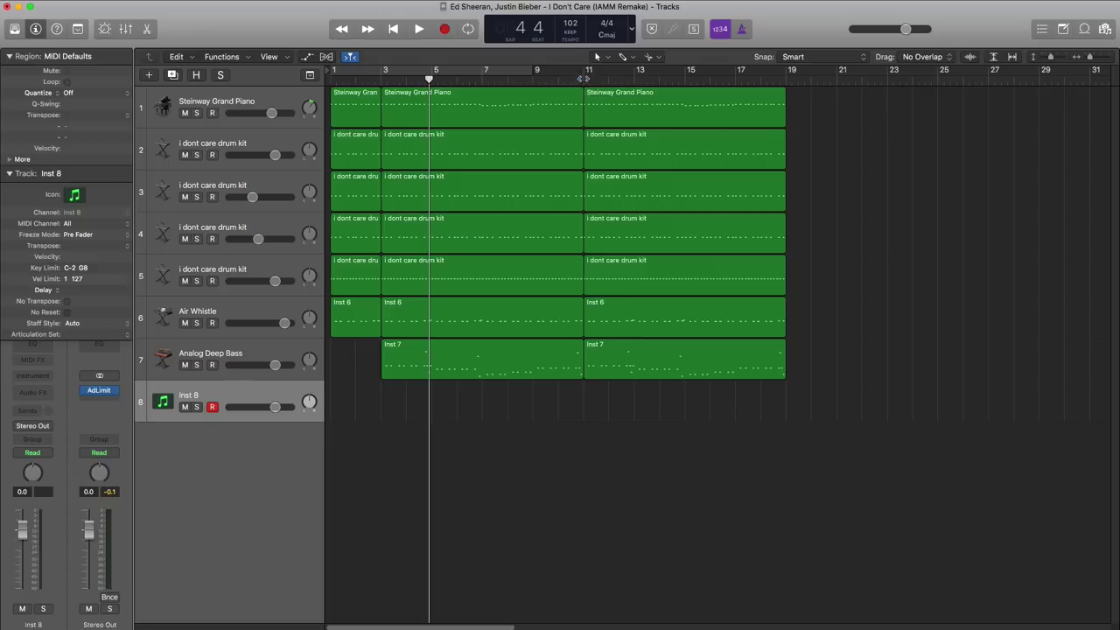
pyautogui.moveTo(582, 78); pyautogui.dragTo(785, 76)
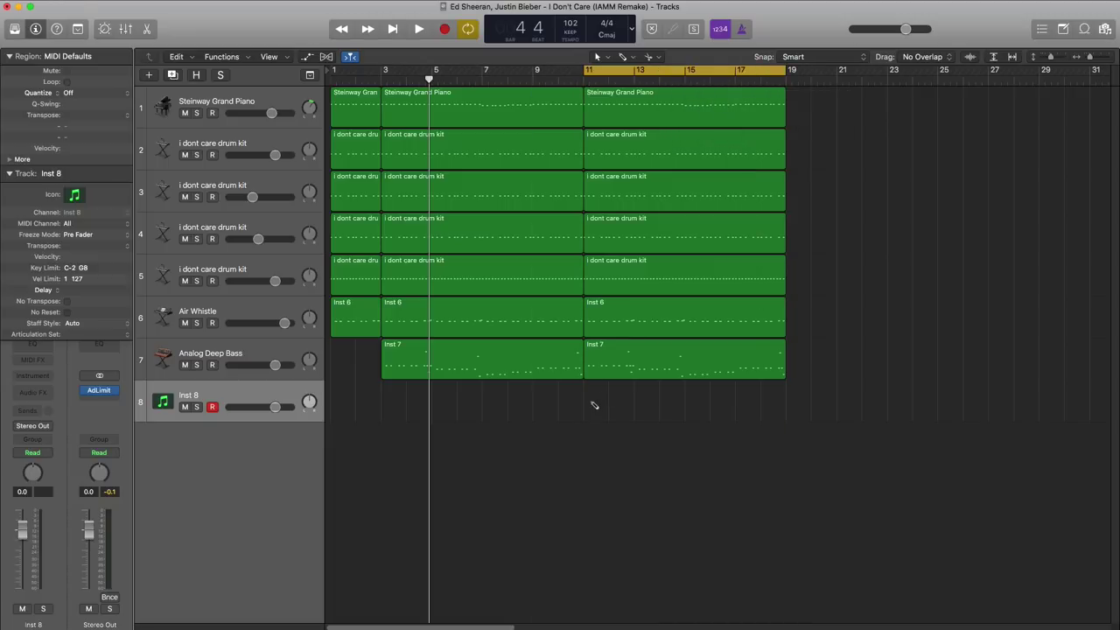
pyautogui.moveTo(602, 413); pyautogui.dragTo(785, 410)
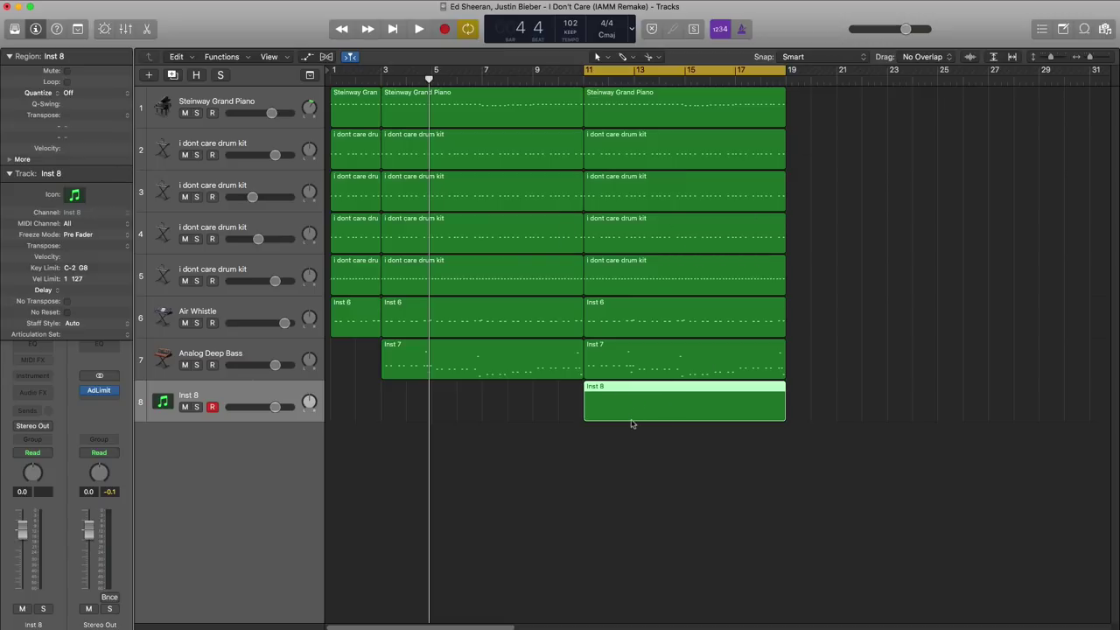
# Step: Load the Orchestra Celesta sound from Legacy, Jam Pack Symphony Orchestra, Pianos and Keyboards onto the new track
pyautogui.click(14, 29)
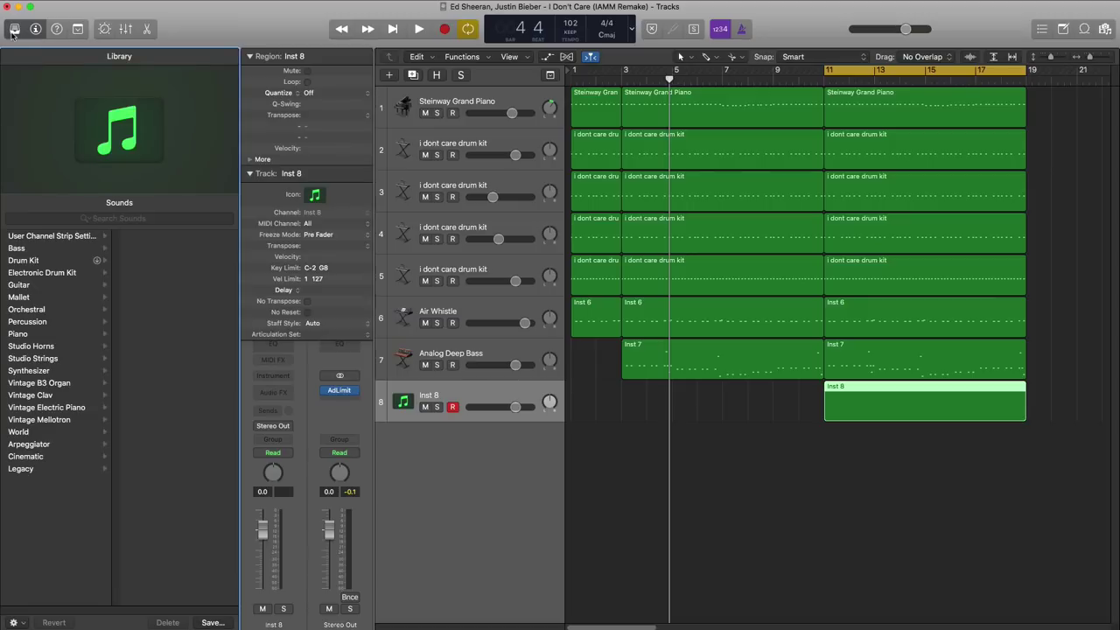
pyautogui.click(40, 470)
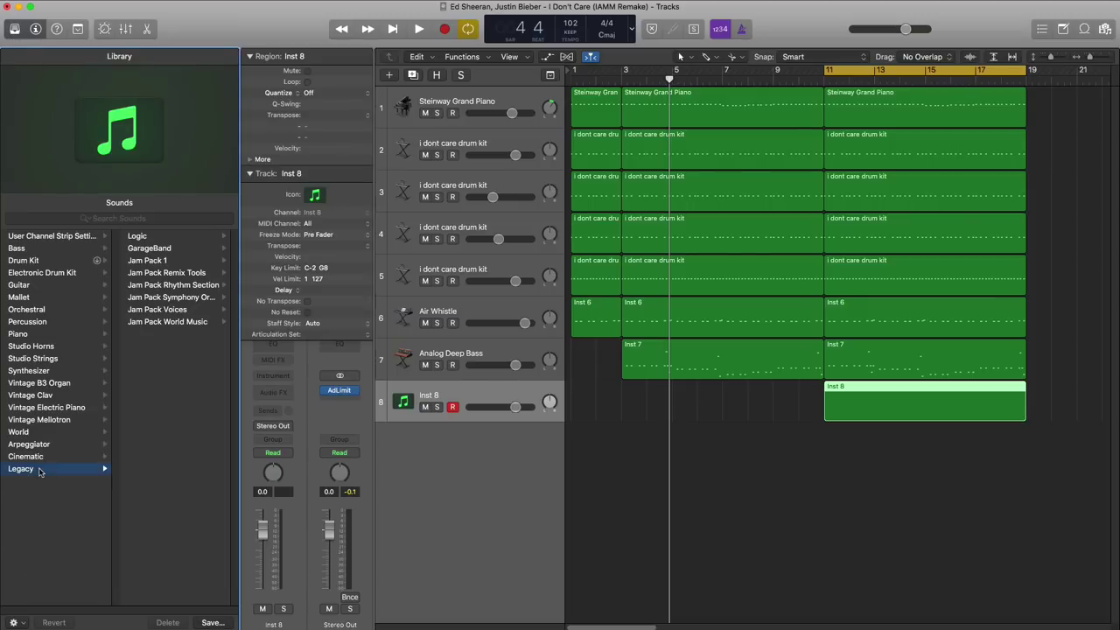
pyautogui.click(177, 298)
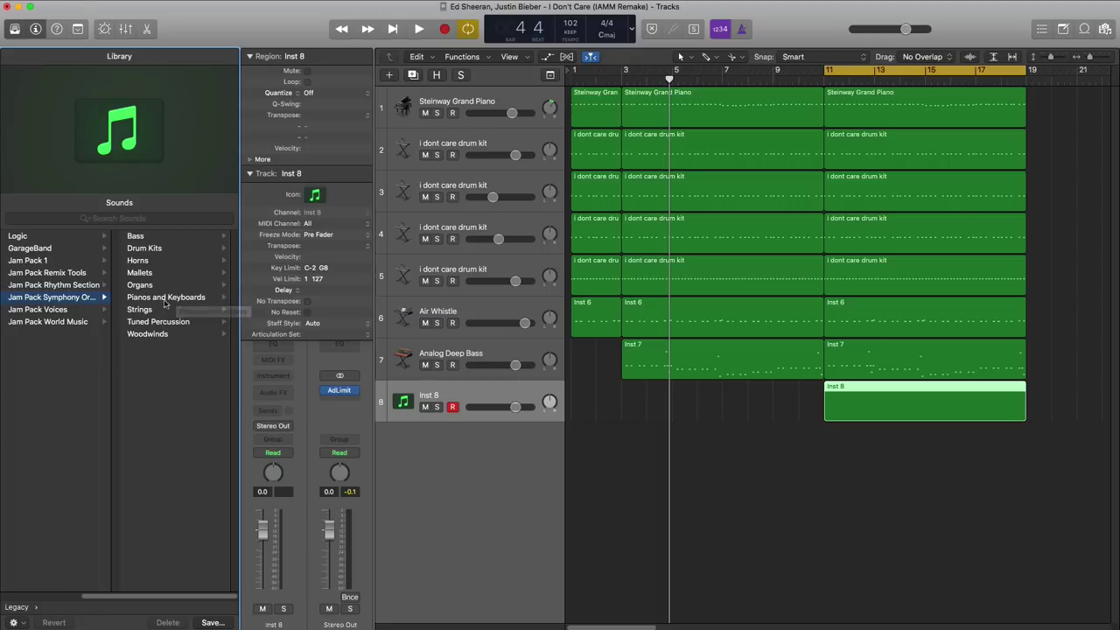
pyautogui.click(166, 301)
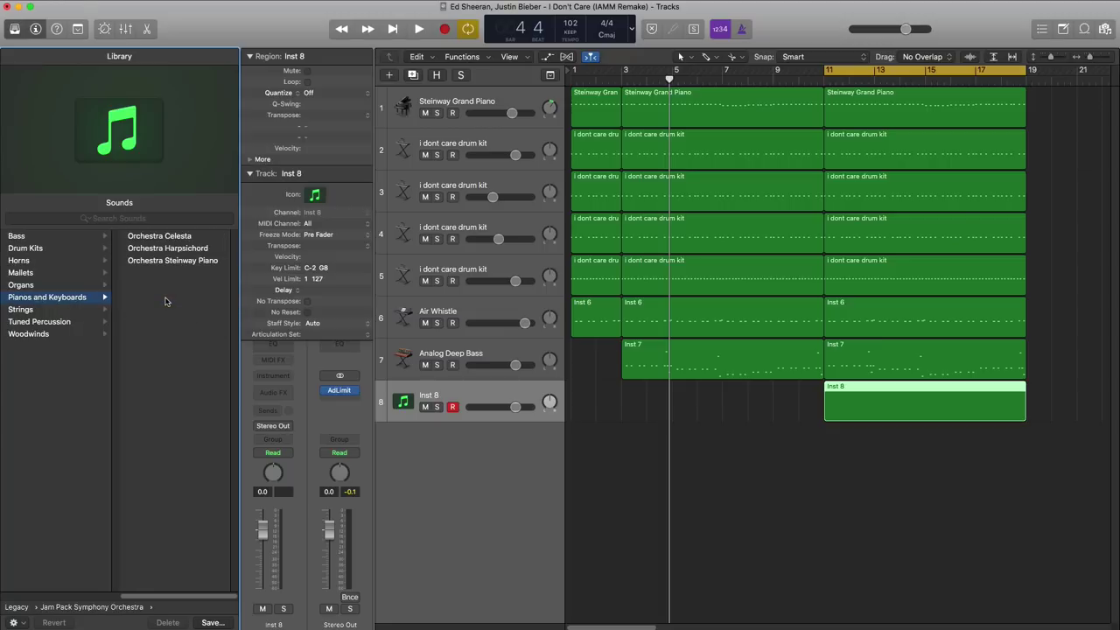
pyautogui.click(158, 237)
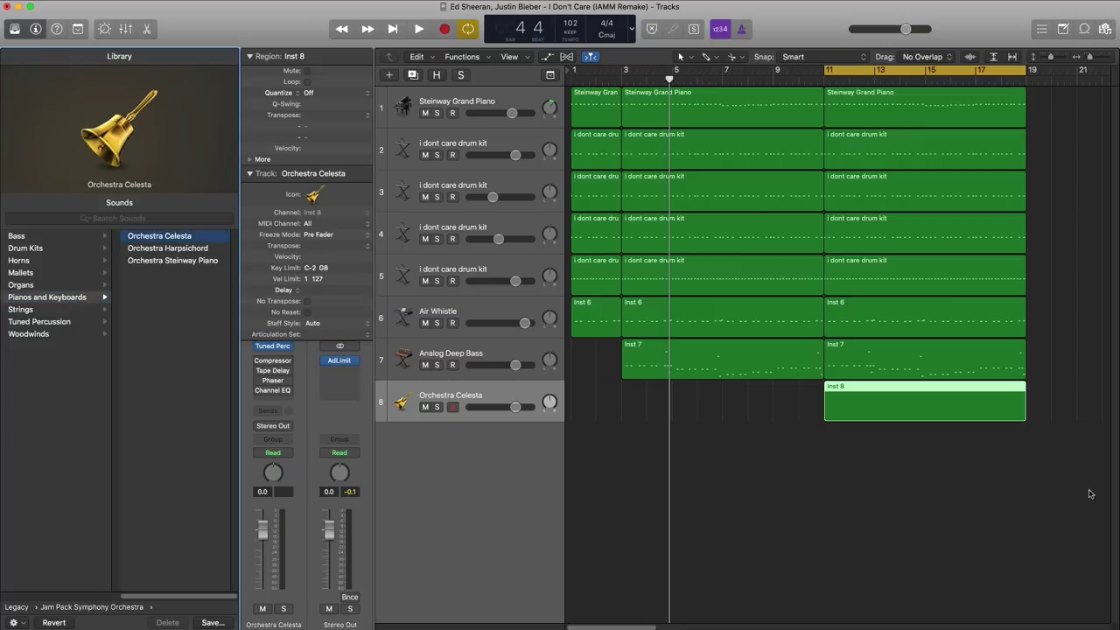
# Step: Open the celesta region in the Piano Roll and add a C#2 note from bar 11 to 12 3 1 1
pyautogui.press('e')
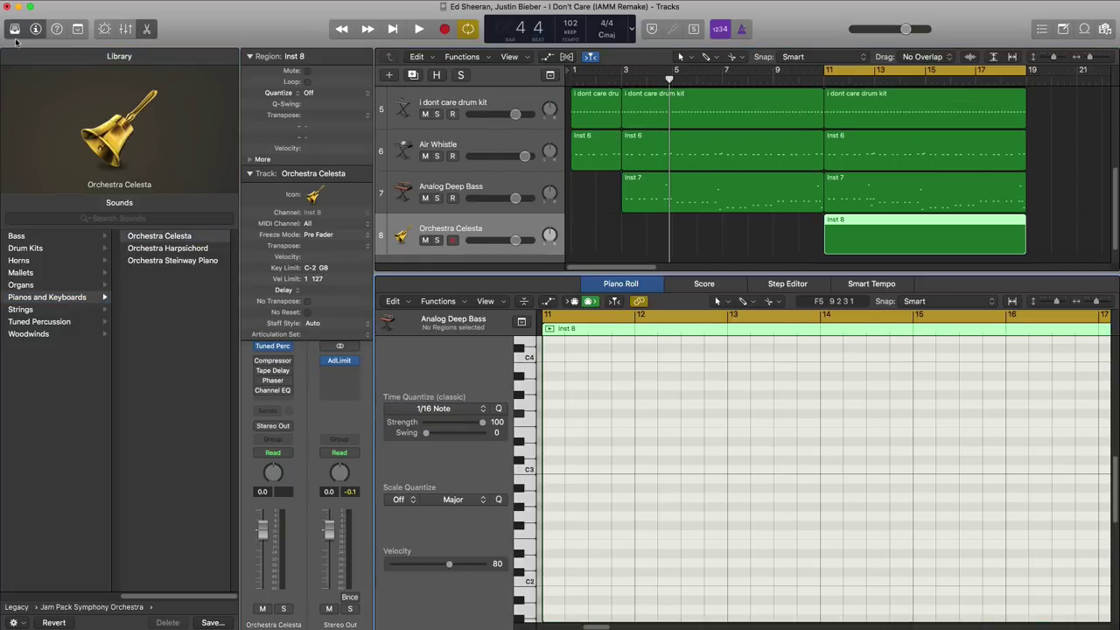
pyautogui.click(14, 30)
pyautogui.press('space')
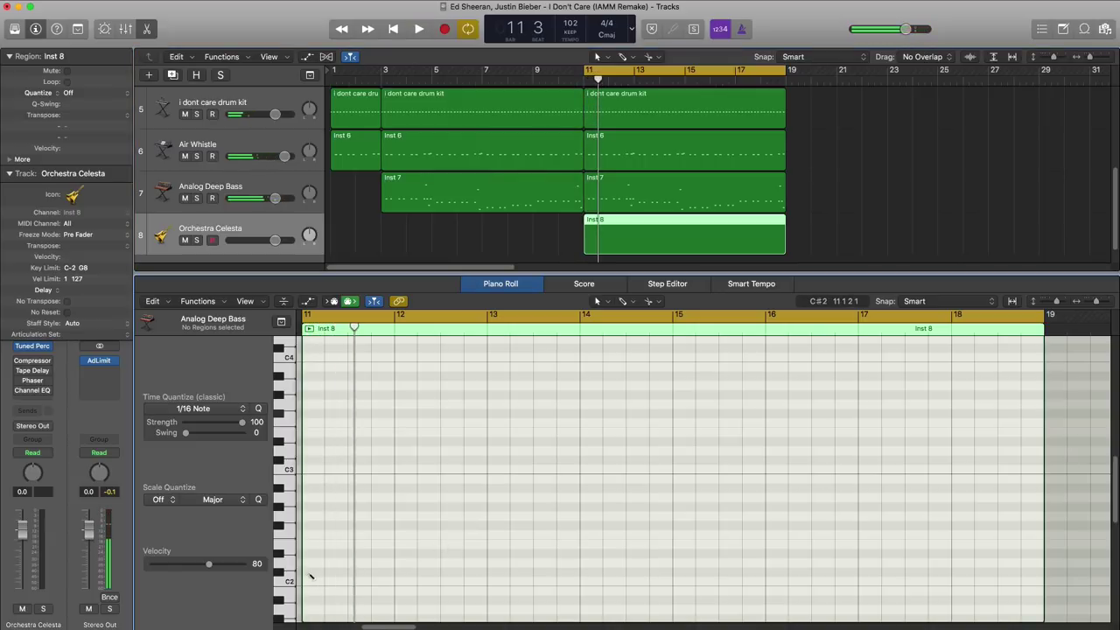
pyautogui.click(309, 573)
pyautogui.moveTo(309, 574); pyautogui.dragTo(440, 594)
# Step: Check the note against playback and add a second C#2 note from 12 3 1 1 to bar 13
pyautogui.press('space')
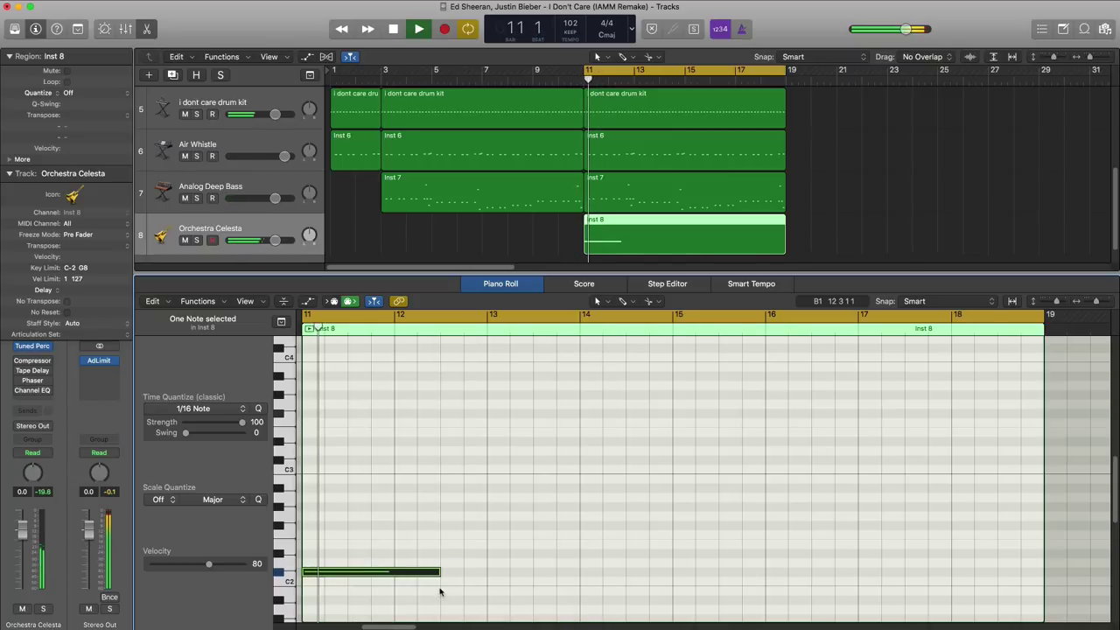
pyautogui.press('super+Right')
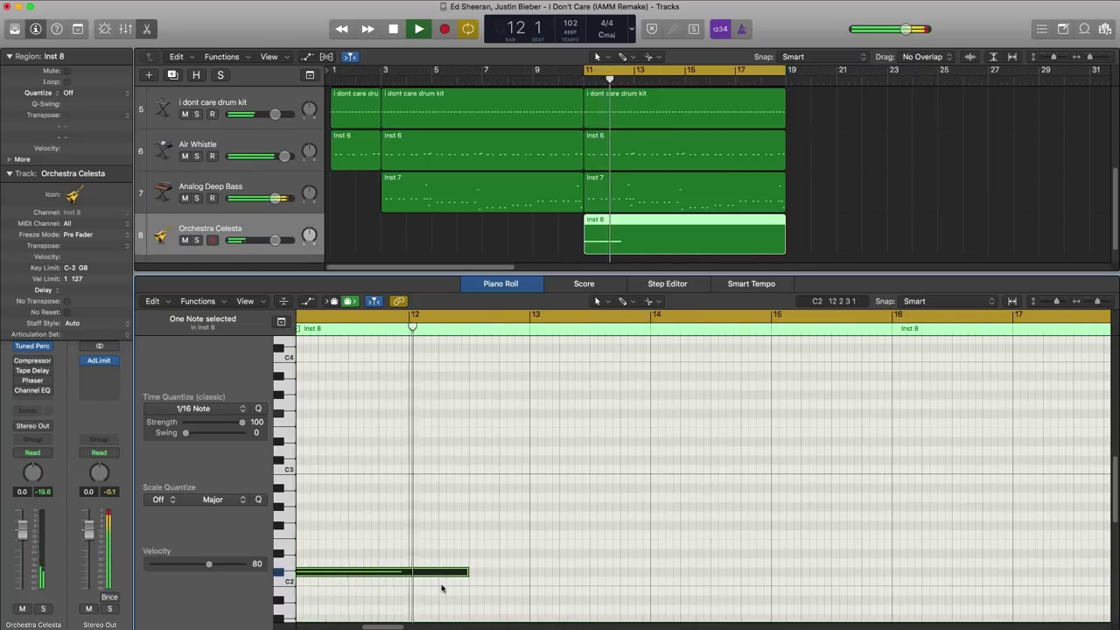
pyautogui.hscroll(-1, 442, 588)
pyautogui.press('space')
pyautogui.click(503, 575)
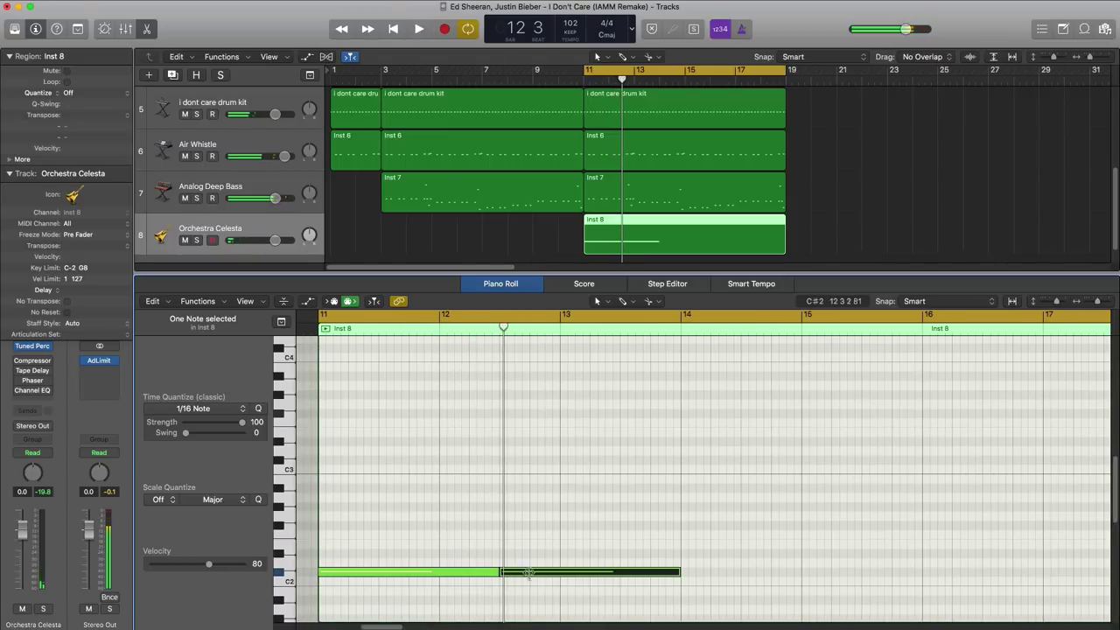
pyautogui.moveTo(663, 574); pyautogui.dragTo(558, 574)
# Step: Copy the first C#2 note up to F#2 and the second up to C#3, and play the chords back
pyautogui.moveTo(398, 571); pyautogui.dragTo(399, 526)
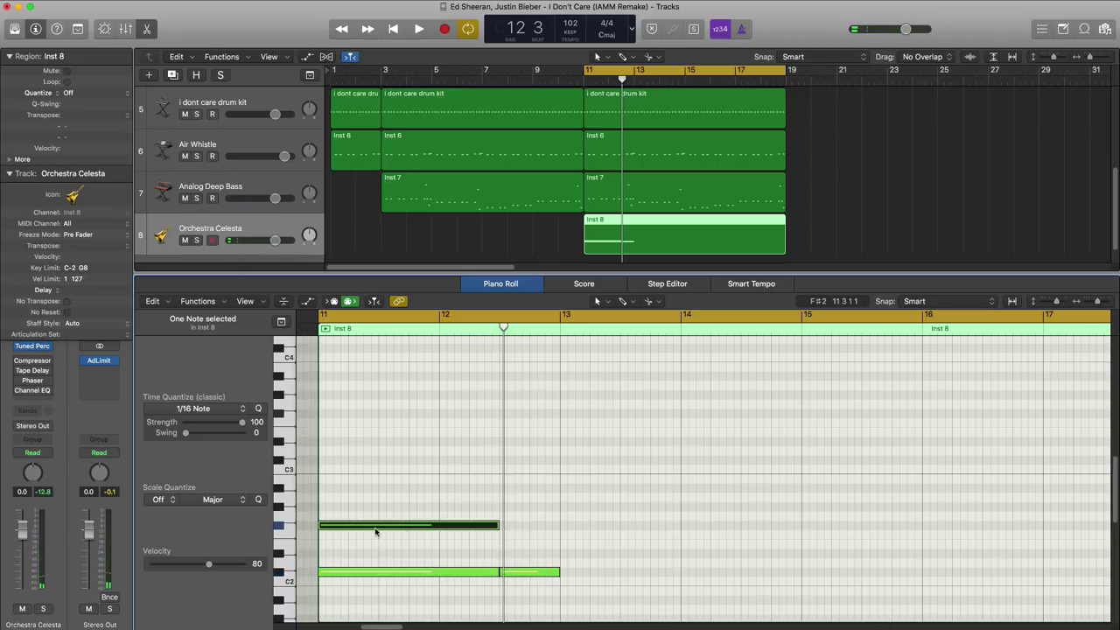
pyautogui.click(373, 531)
pyautogui.moveTo(524, 573); pyautogui.dragTo(525, 468)
pyautogui.press('space')
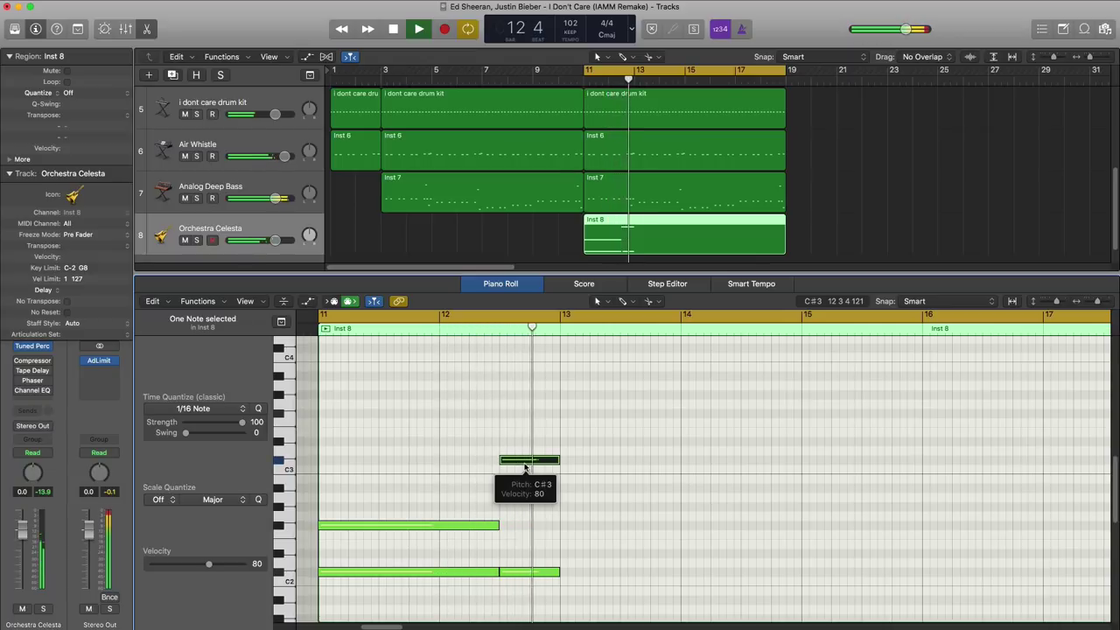
pyautogui.click(551, 501)
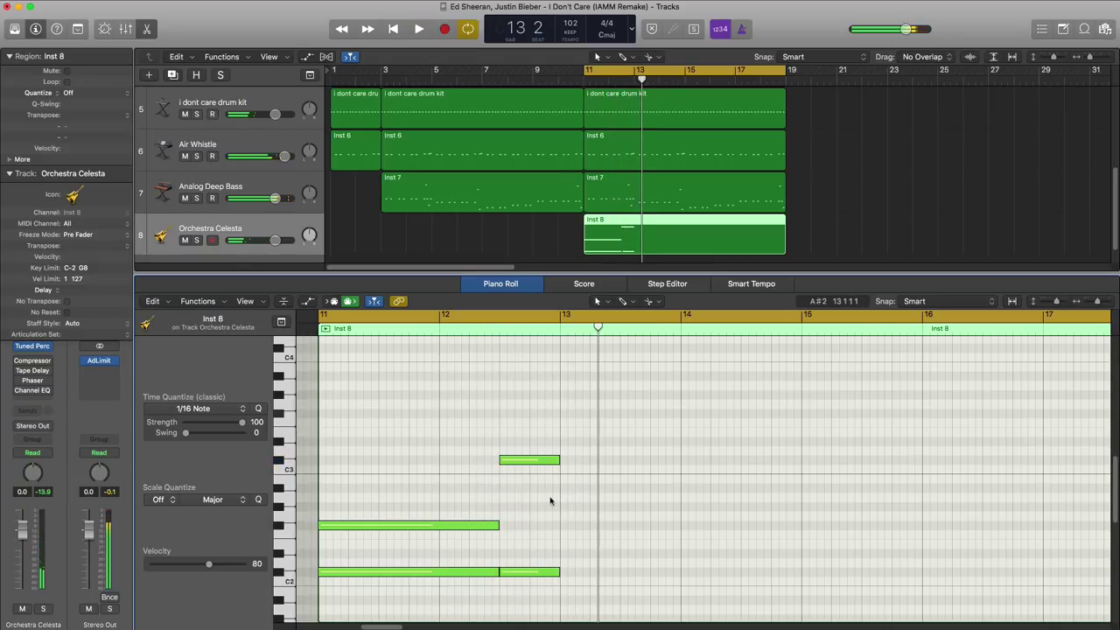
# Step: Add A#2 and D#2 celesta notes from bar 13 to bar 15 by copying existing notes, and play them back
pyautogui.moveTo(445, 528); pyautogui.dragTo(632, 491)
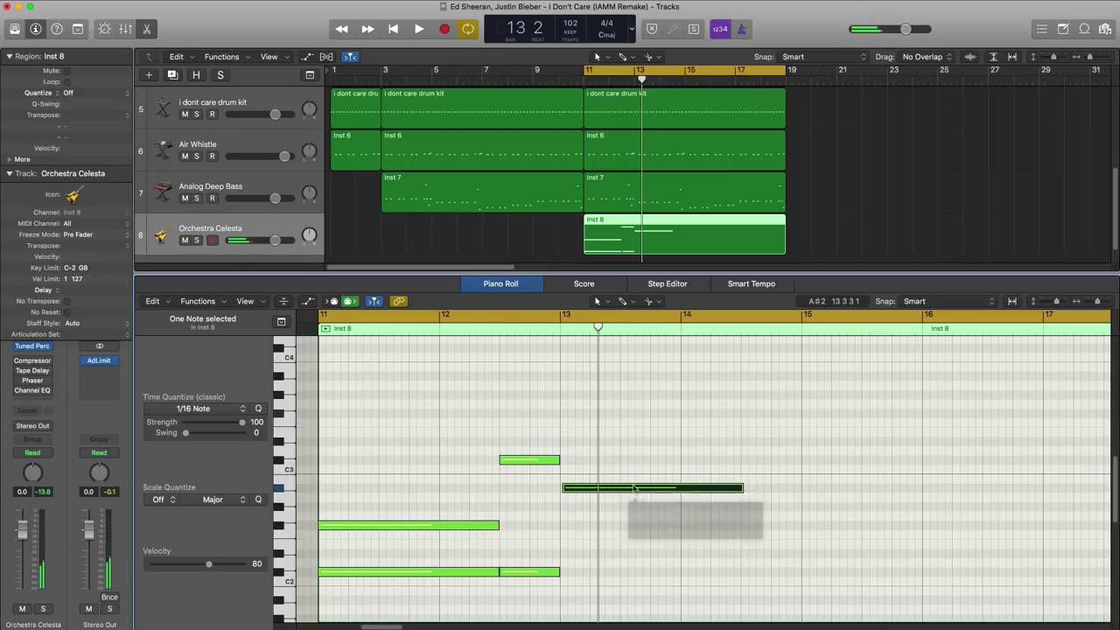
pyautogui.press('super+Right')
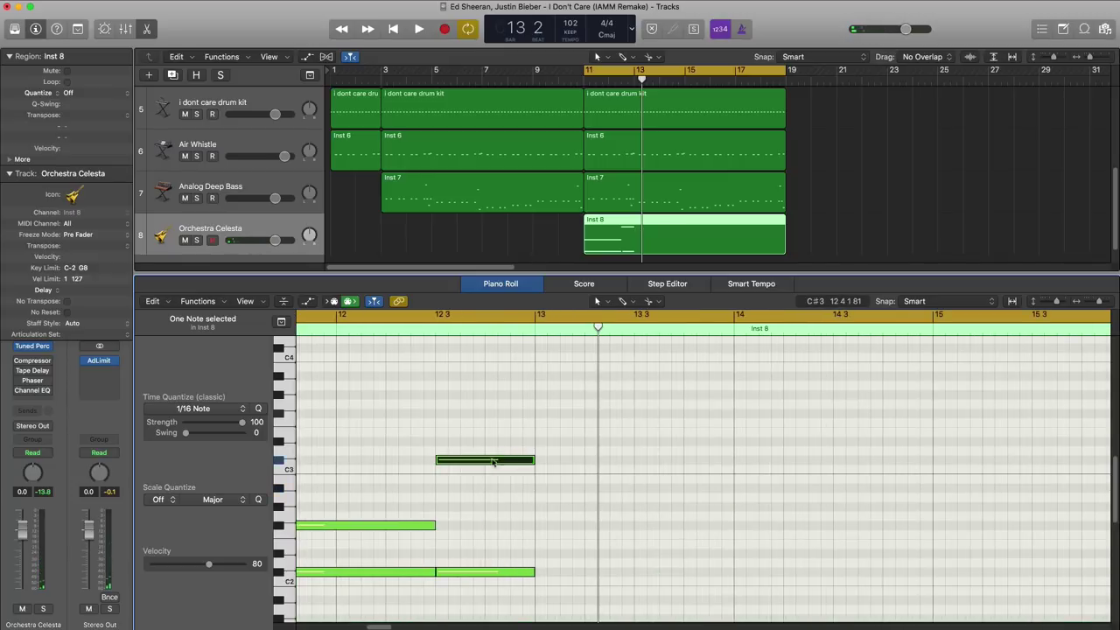
pyautogui.moveTo(493, 462); pyautogui.dragTo(933, 525)
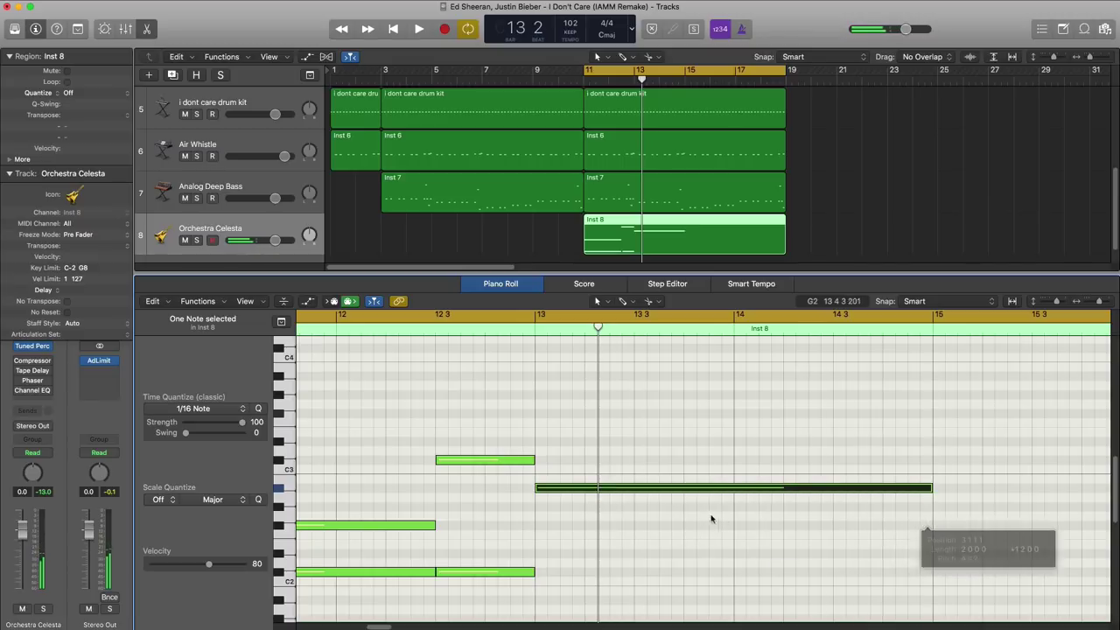
pyautogui.moveTo(570, 492); pyautogui.dragTo(588, 558)
pyautogui.press('space')
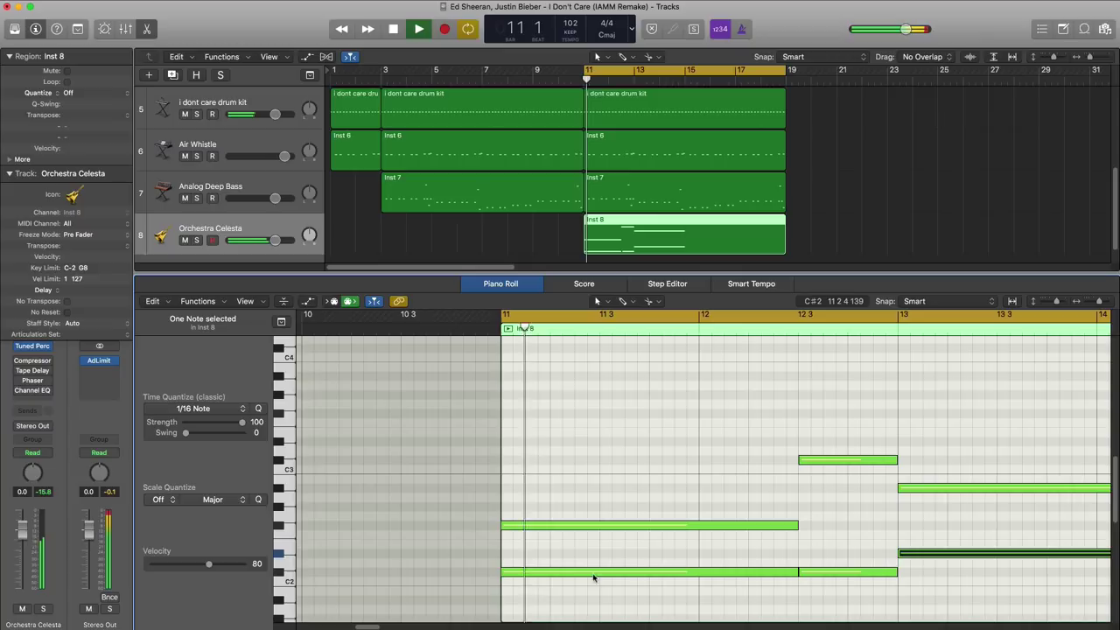
pyautogui.keyDown('ctrl'); pyautogui.keyDown('alt'); pyautogui.click(576, 499); pyautogui.keyUp('alt'); pyautogui.keyUp('ctrl')
pyautogui.keyDown('ctrl'); pyautogui.keyDown('alt'); pyautogui.click(576, 500); pyautogui.keyUp('alt'); pyautogui.keyUp('ctrl')
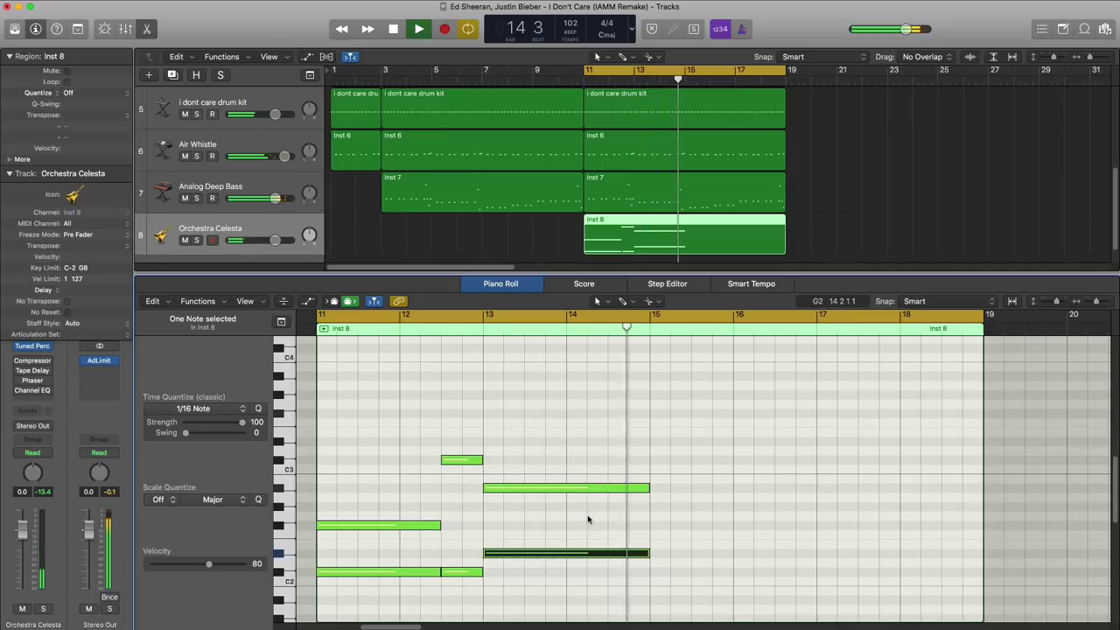
# Step: Add F#2 and B1 notes across bar 15, copy the pair to bar 16 as G#2 and C#2, and play back
pyautogui.press('space')
pyautogui.click(652, 525)
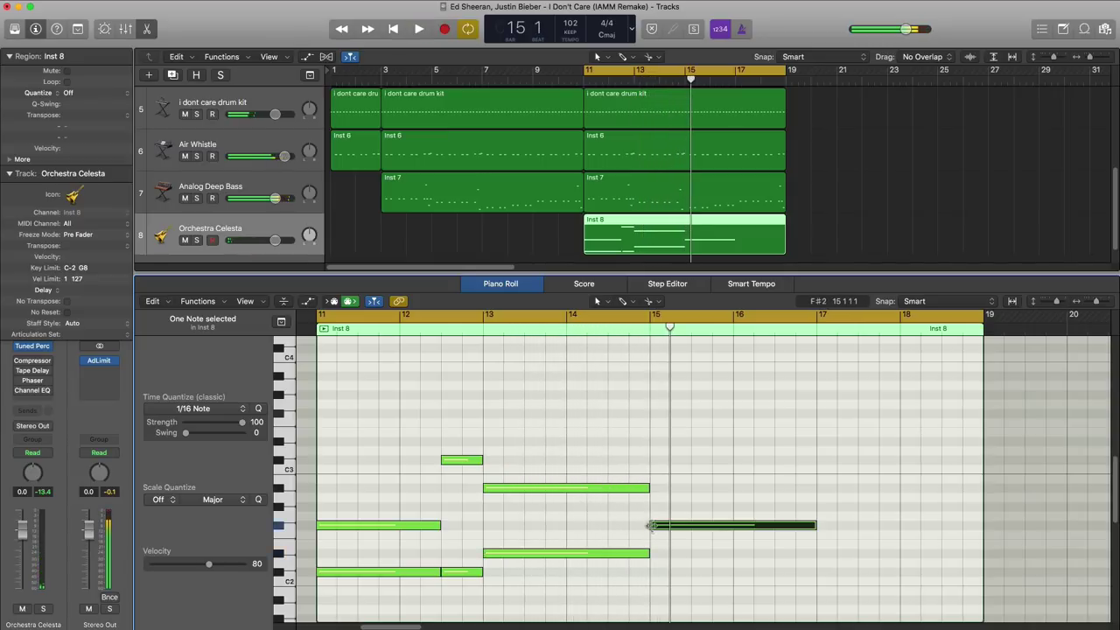
pyautogui.click(654, 591)
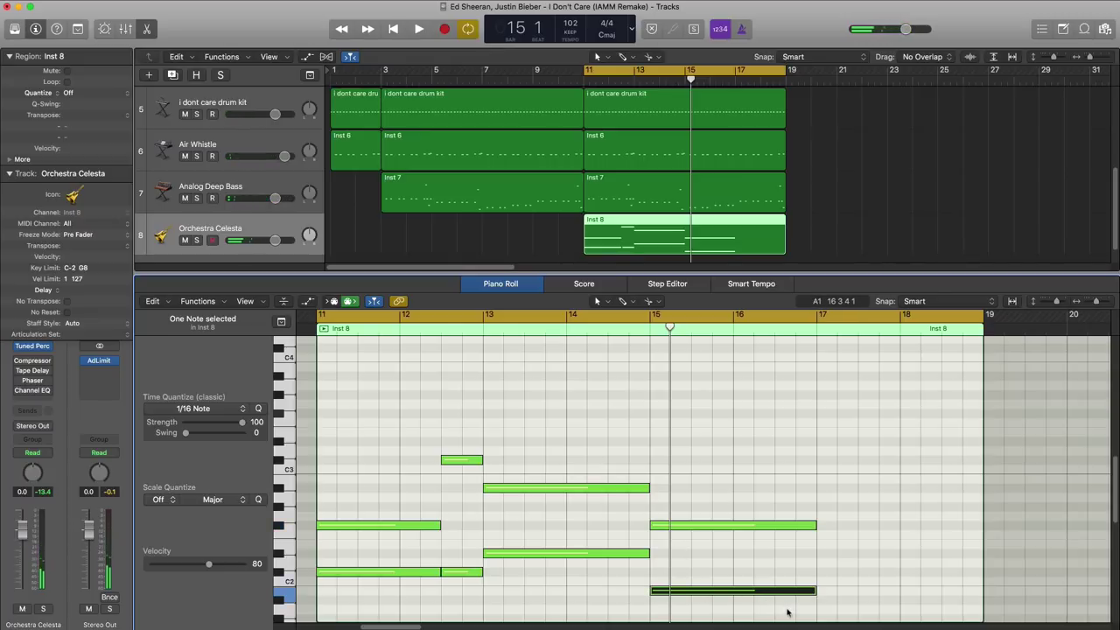
pyautogui.moveTo(790, 622); pyautogui.dragTo(733, 526)
pyautogui.moveTo(700, 593); pyautogui.dragTo(783, 573)
pyautogui.press('space')
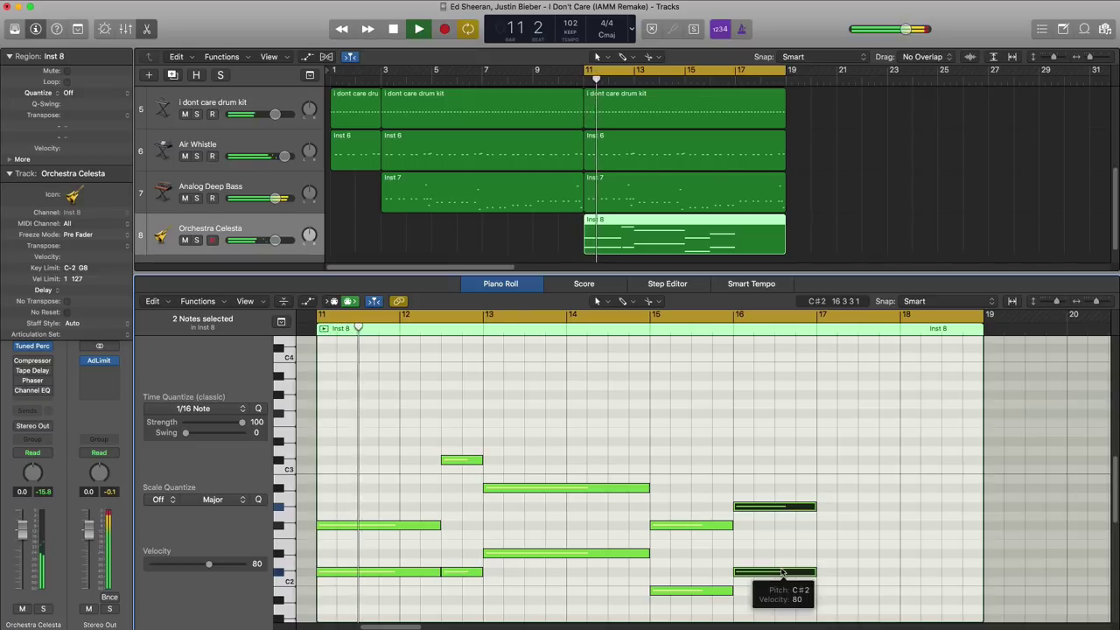
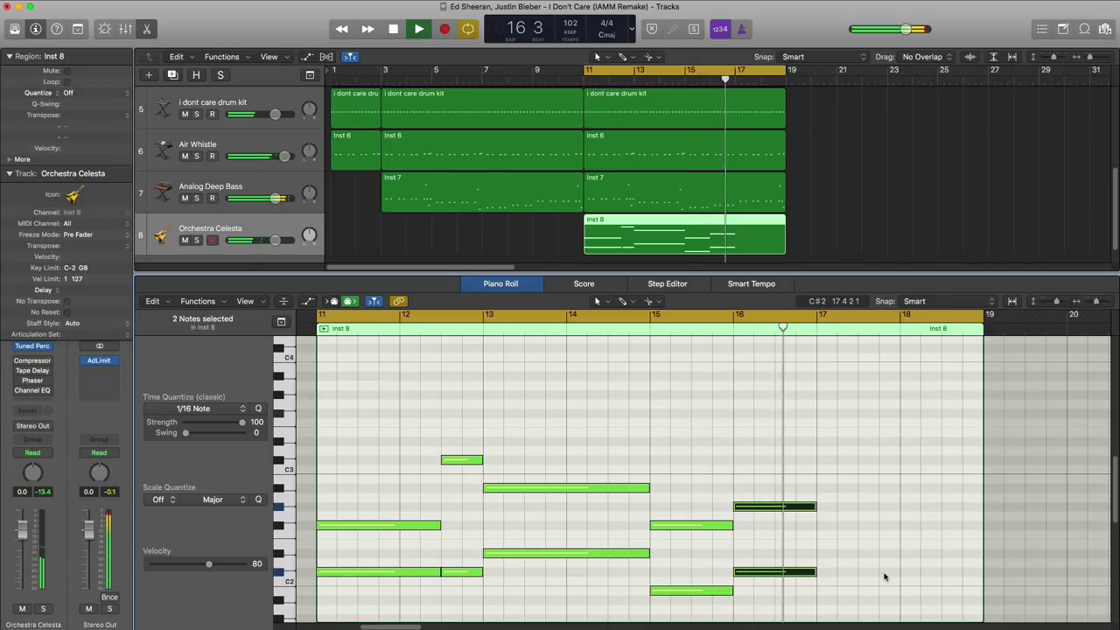
# Step: Complete the celesta part with C#2 and F#2 notes held from bar 17 to bar 19
pyautogui.press('space')
pyautogui.keyDown('super'); pyautogui.click(824, 573); pyautogui.keyUp('super')
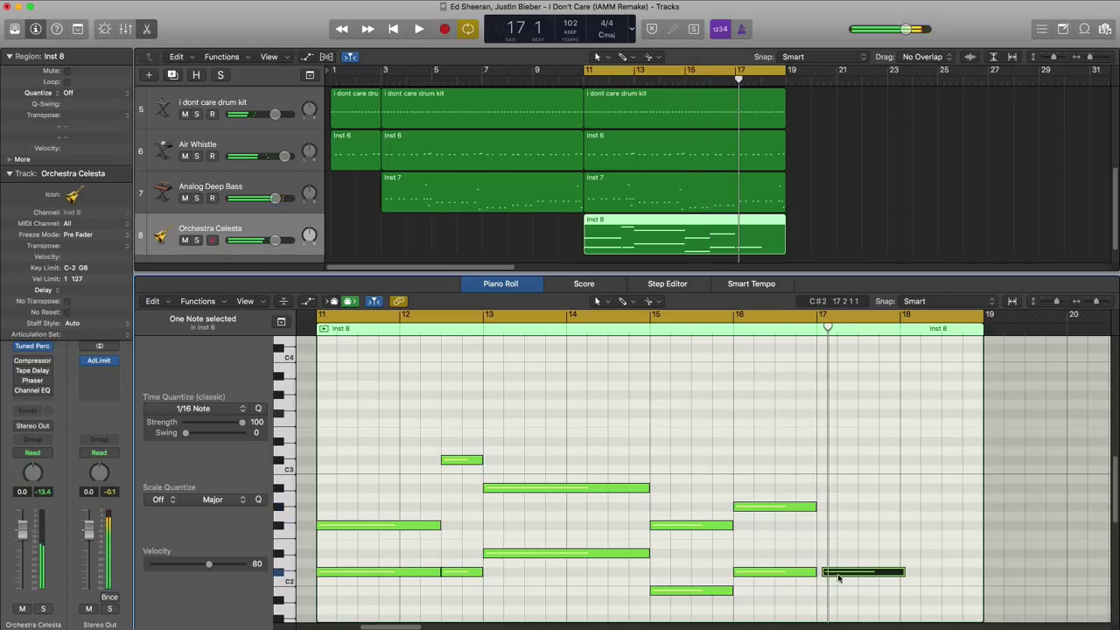
pyautogui.moveTo(862, 574); pyautogui.dragTo(835, 527)
pyautogui.moveTo(907, 528); pyautogui.dragTo(897, 528)
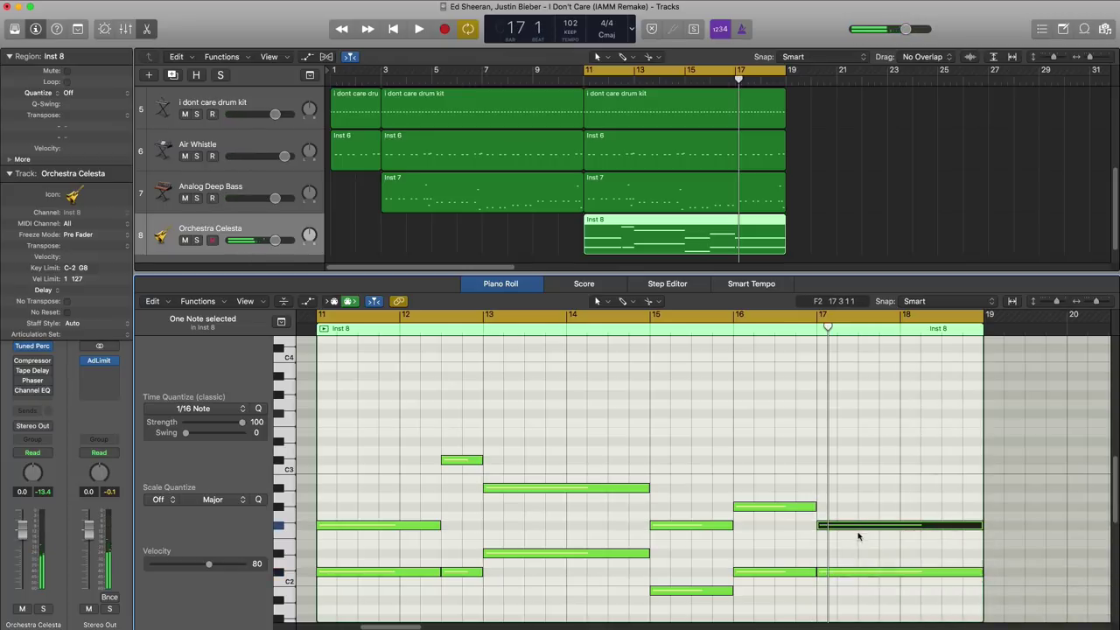
# Step: Turn on the Tape Delay effect on the Orchestra Celesta channel and play the part back
pyautogui.click(32, 372)
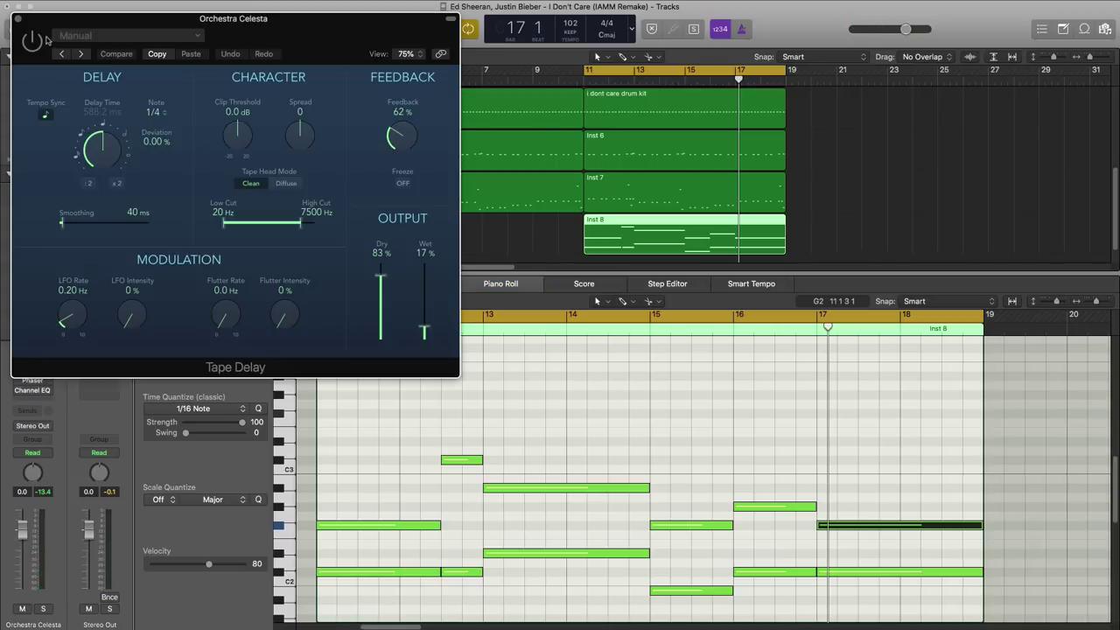
pyautogui.click(18, 20)
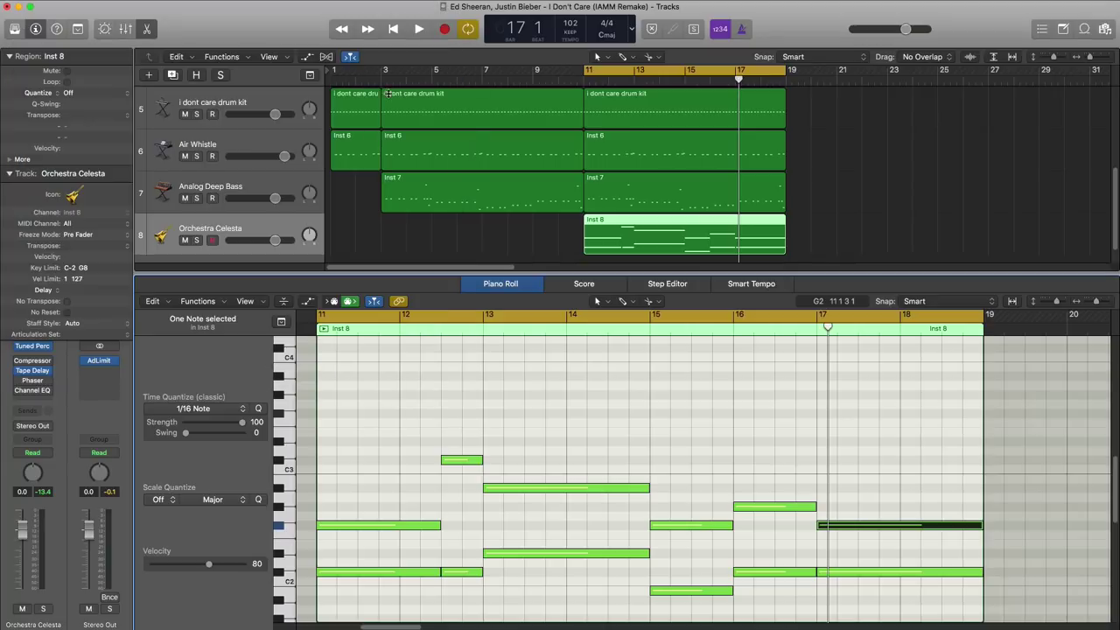
pyautogui.press('space')
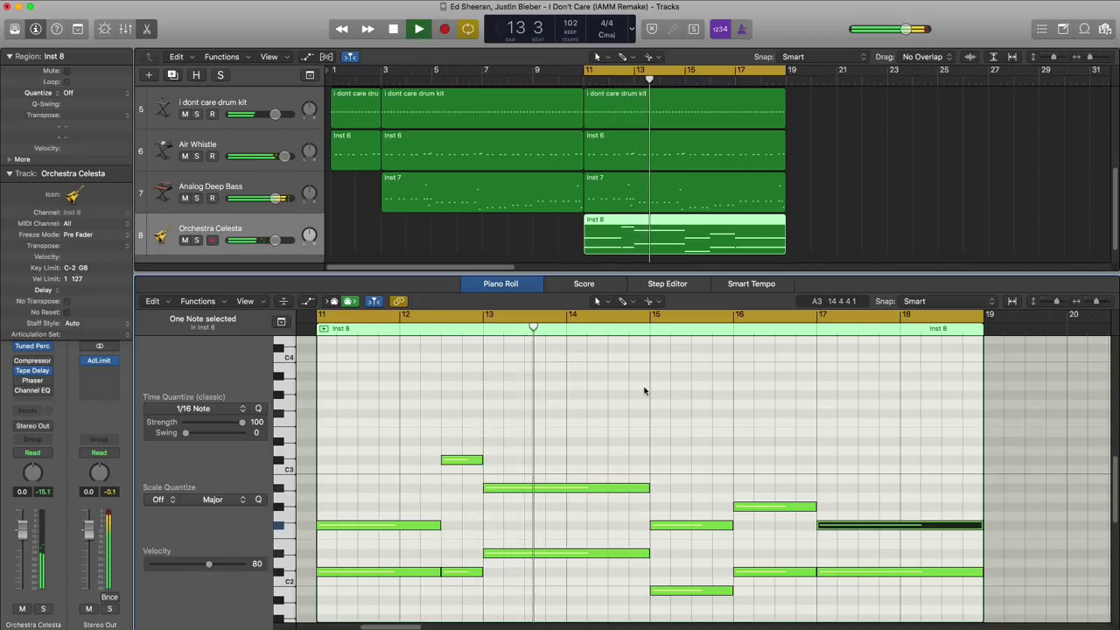
# Step: Close the Piano Roll and raise the Orchestra Celesta track volume to 0.3 dB
pyautogui.press('e')
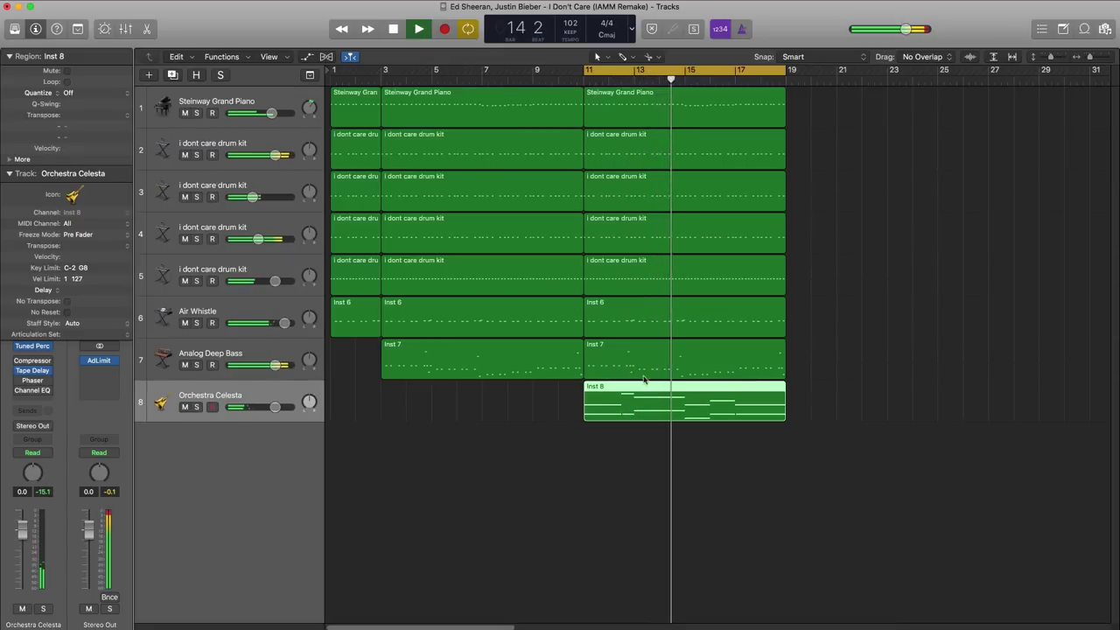
pyautogui.press('super+Left')
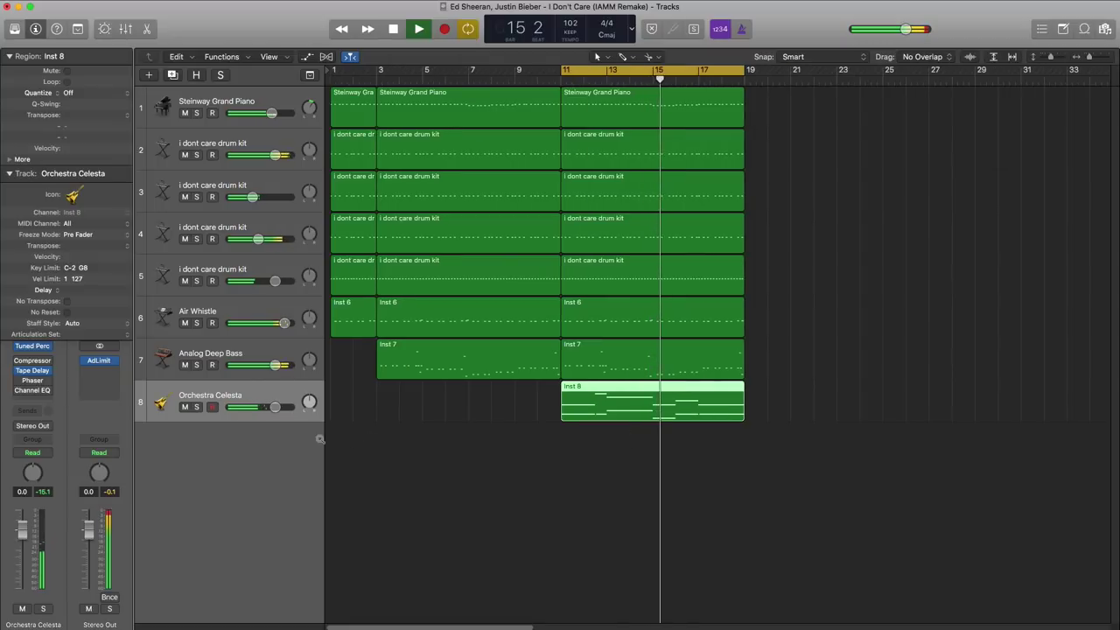
pyautogui.moveTo(273, 407); pyautogui.dragTo(276, 407)
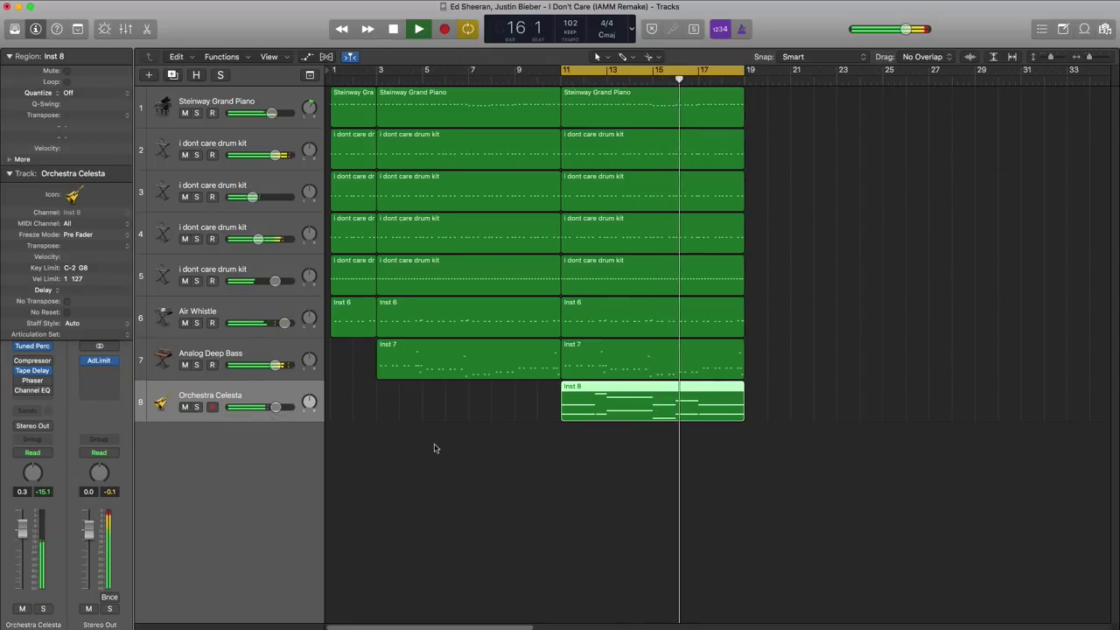
# Step: Stop playback, repeat the eight regions of bars 11 to 19 once, and move the cycle range to bars 19 to 27
pyautogui.press('super+Up')
pyautogui.press('super+Left')
pyautogui.press('super+Up')
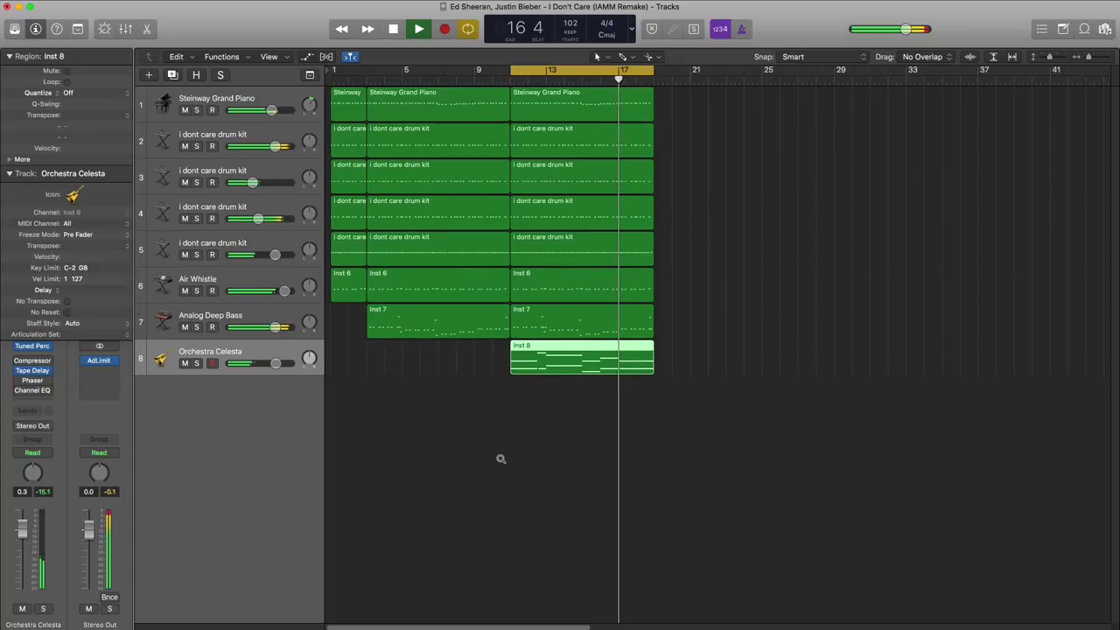
pyautogui.press('super+Left')
pyautogui.press('super+Up')
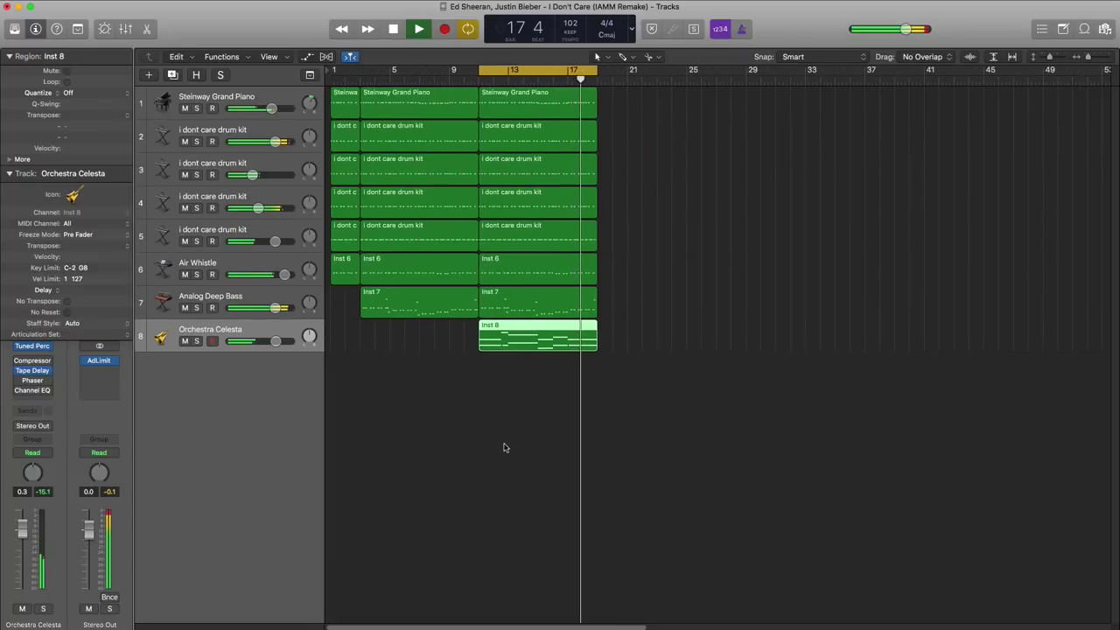
pyautogui.press('space')
pyautogui.moveTo(699, 375); pyautogui.dragTo(481, 104)
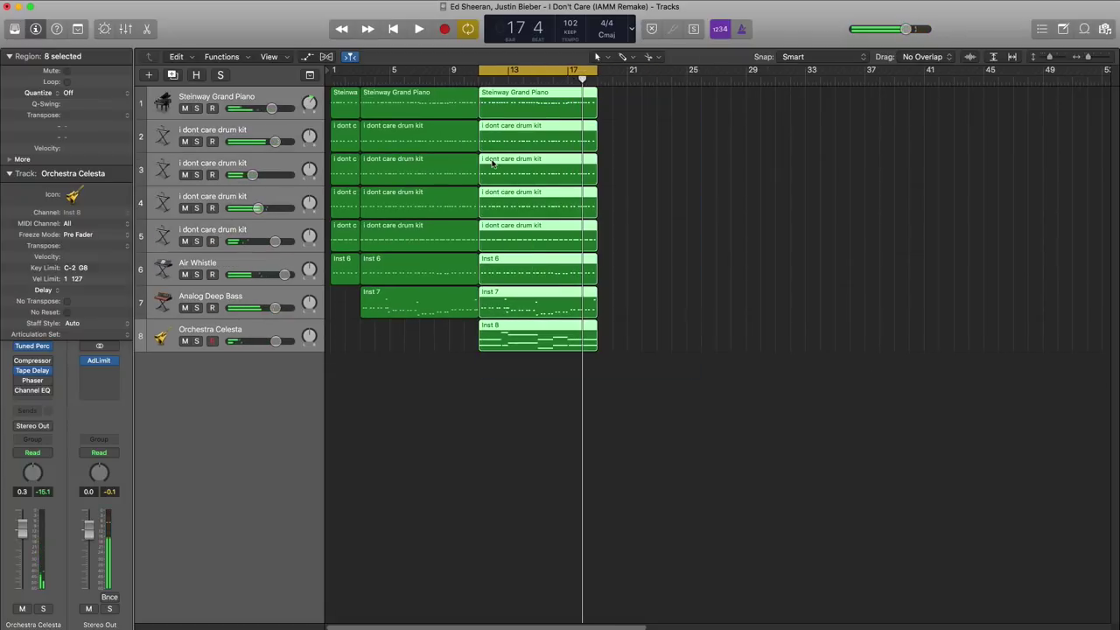
pyautogui.press('super+r')
pyautogui.moveTo(558, 76); pyautogui.dragTo(677, 75)
# Step: Create a software instrument track with an empty channel strip and draw an empty region on it from bar 19 to 27
pyautogui.click(149, 77)
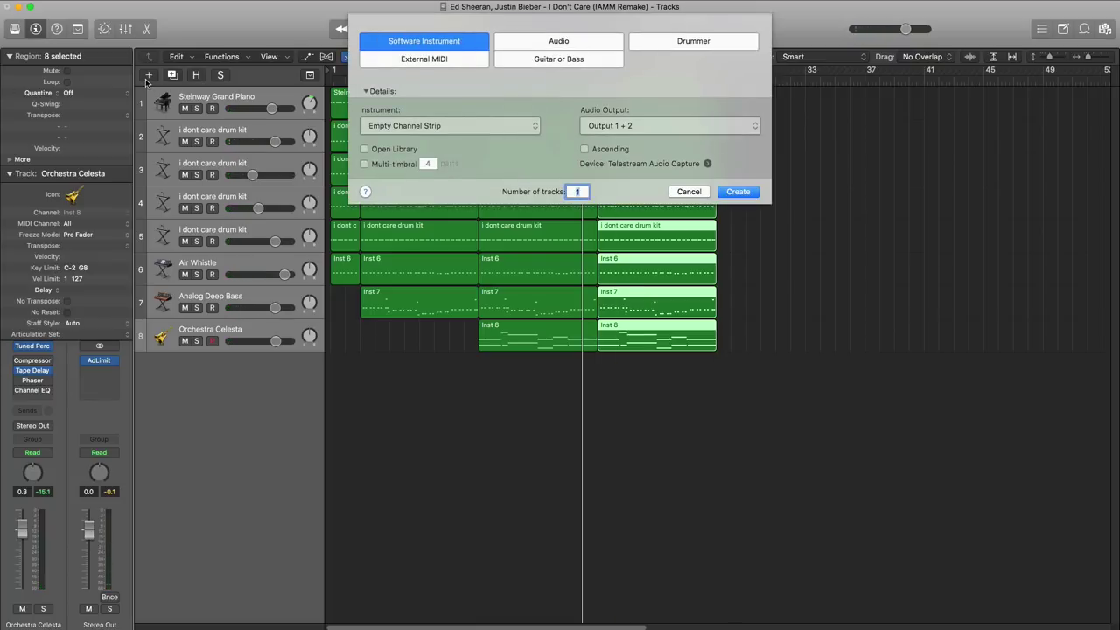
pyautogui.press('Return')
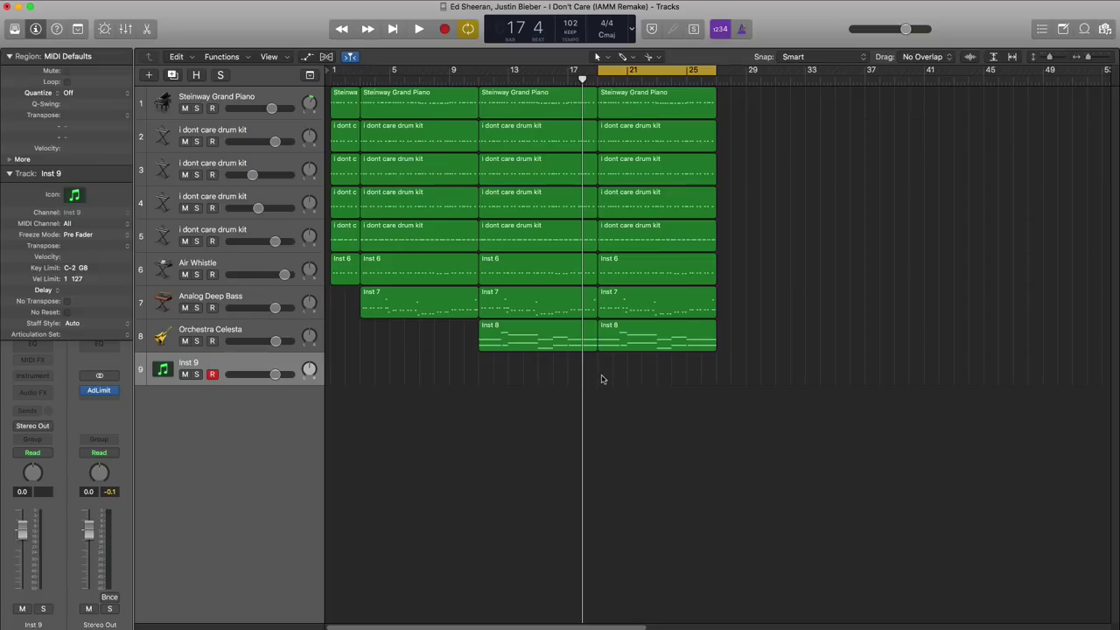
pyautogui.moveTo(615, 376); pyautogui.dragTo(715, 375)
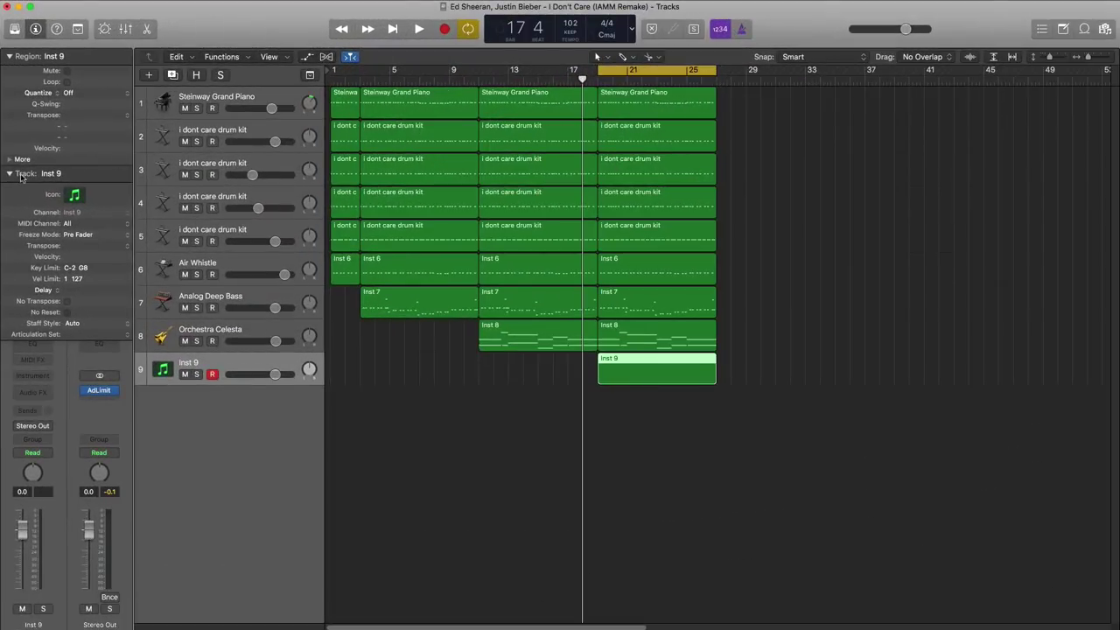
# Step: Load Alchemy in stereo on the new track and choose the Girls Choir 01 preset from the Choir subcategory
pyautogui.click(21, 175)
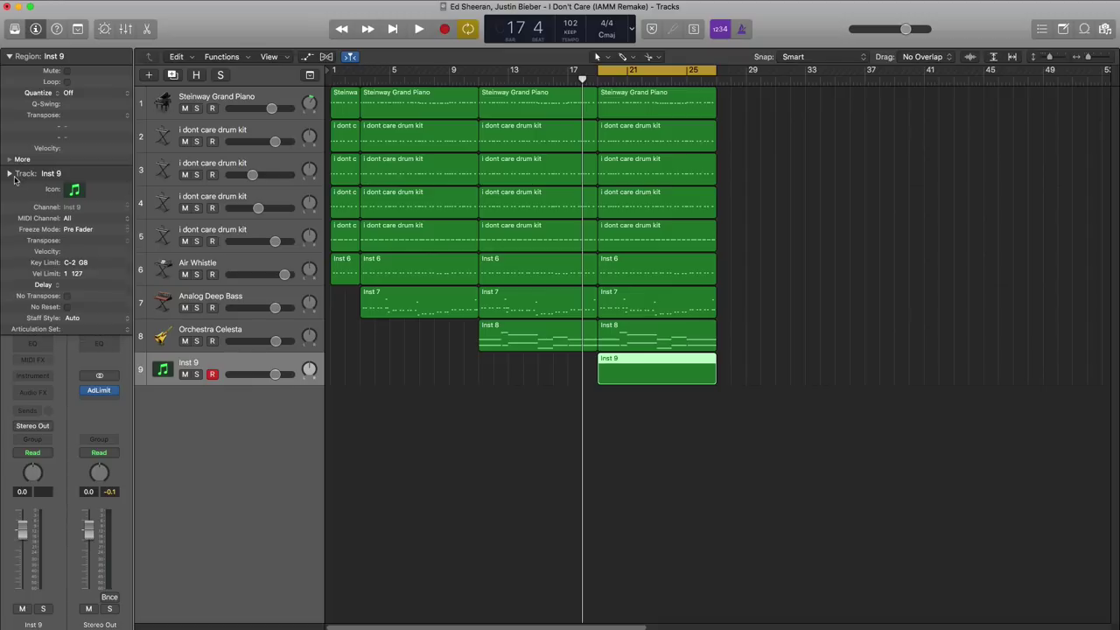
pyautogui.click(41, 378)
pyautogui.moveTo(69, 461)
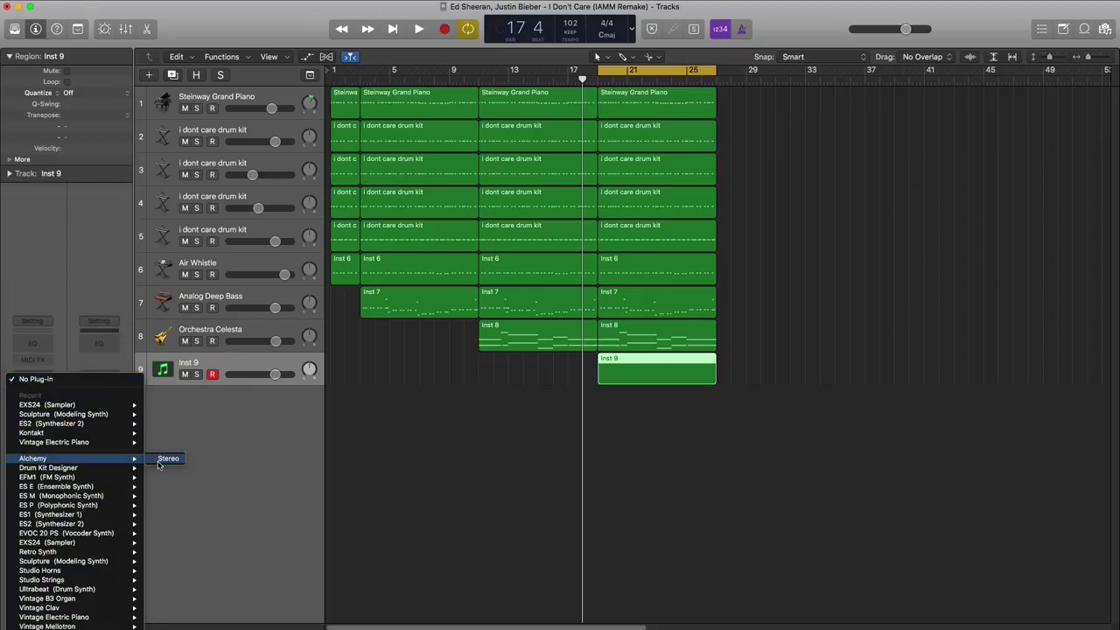
pyautogui.click(160, 461)
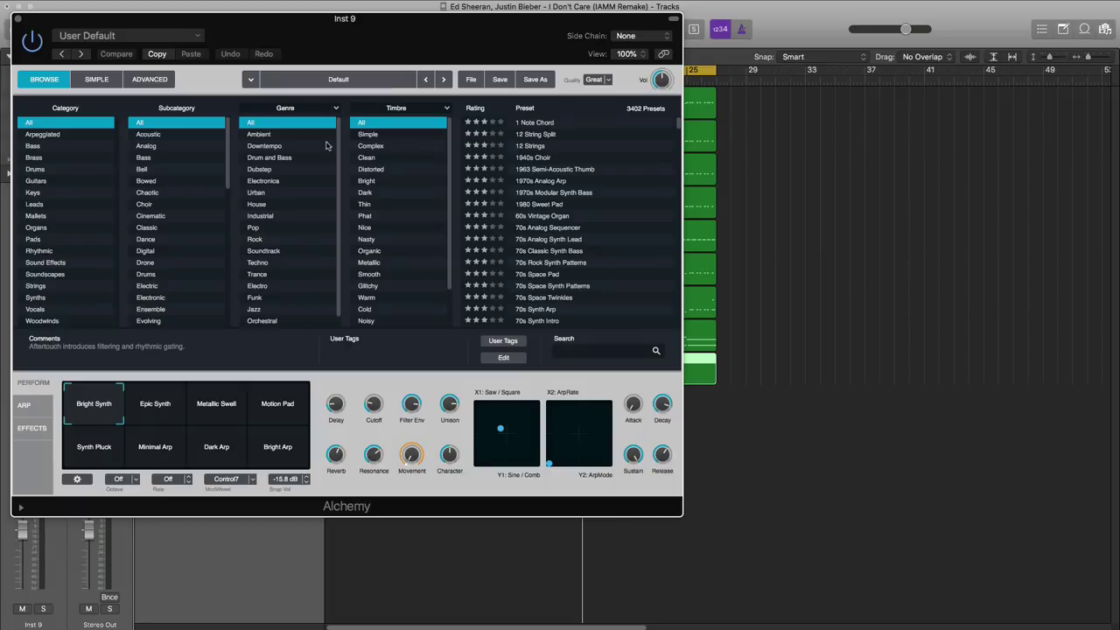
pyautogui.click(144, 205)
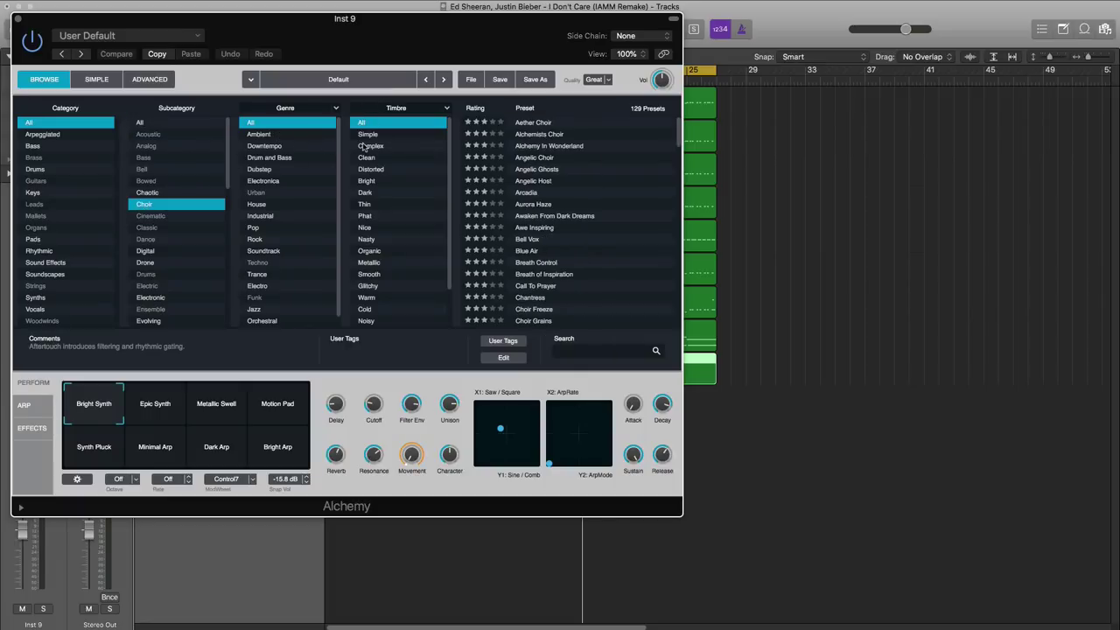
pyautogui.scroll(-10, 554, 251)
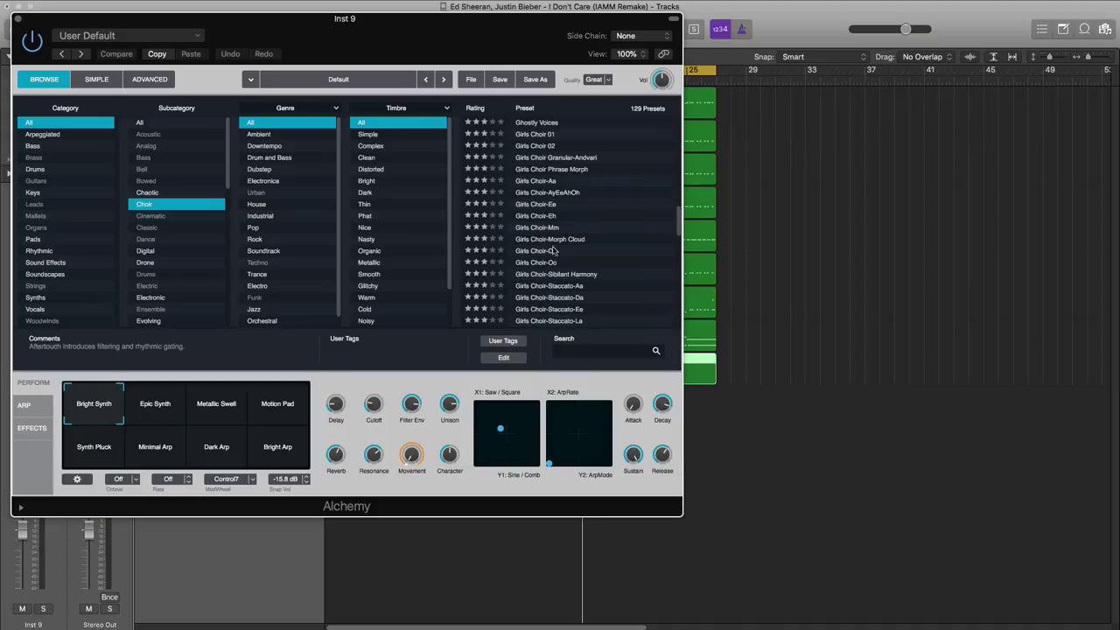
pyautogui.click(554, 136)
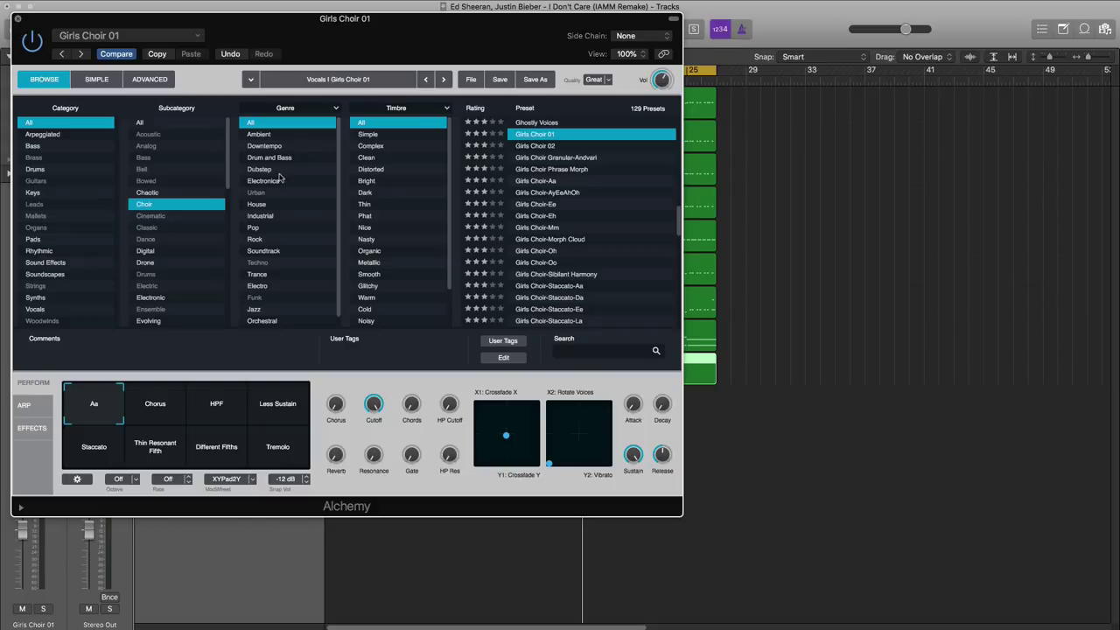
pyautogui.press('super+w')
# Step: Open the choir region in the Piano Roll, add F#2 and F#3 notes from bar 19 to 21, and play them back
pyautogui.doubleClick(636, 375)
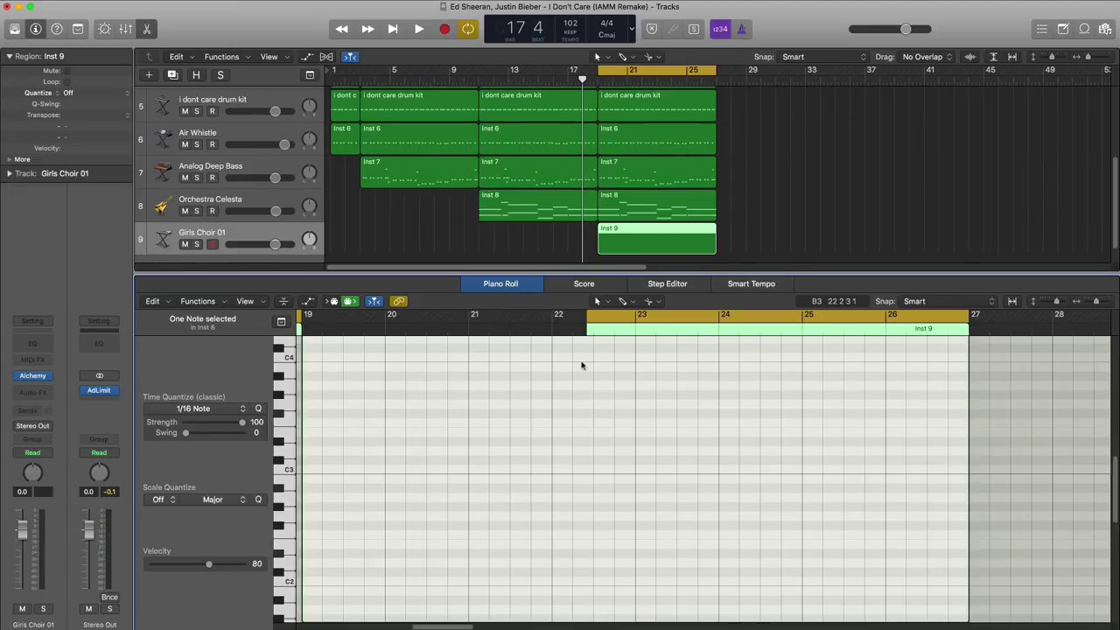
pyautogui.press('space')
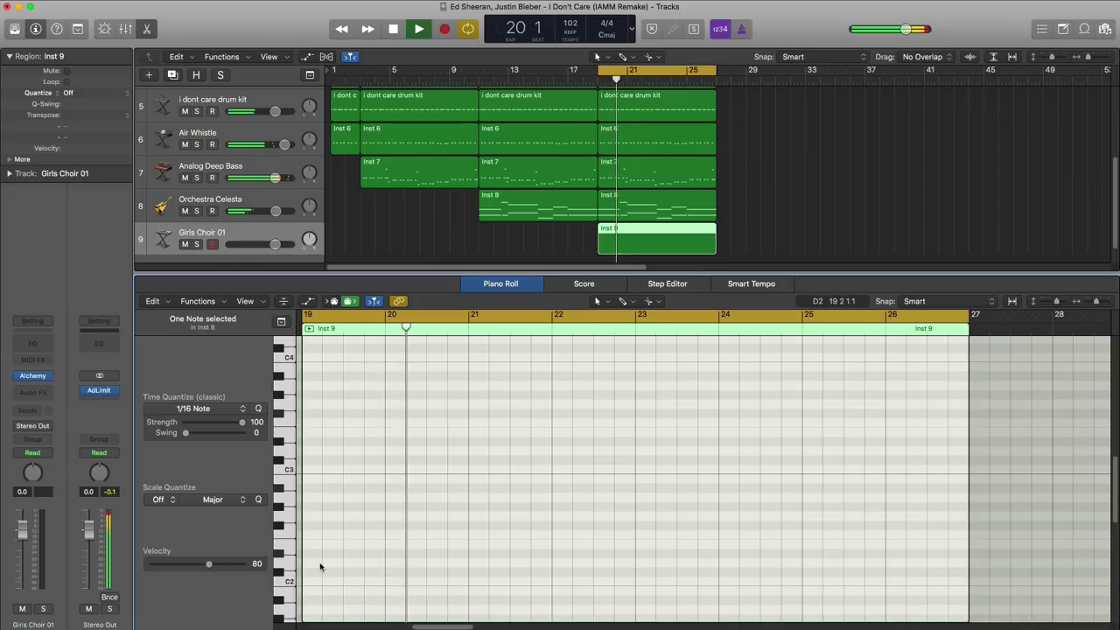
pyautogui.press('space')
pyautogui.click(308, 526)
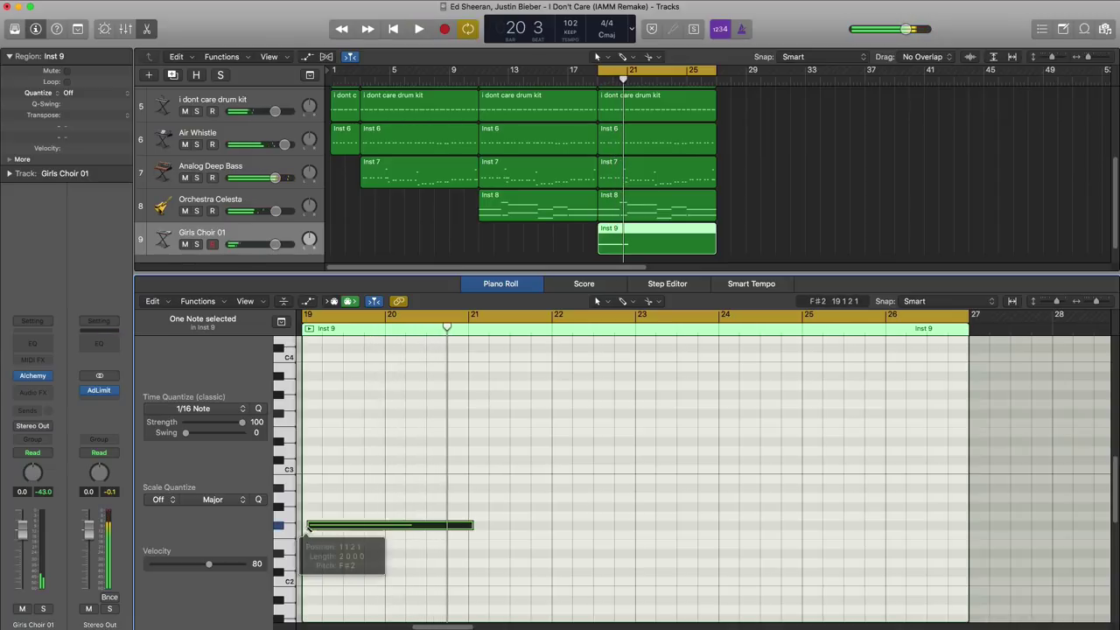
pyautogui.moveTo(308, 529); pyautogui.dragTo(323, 530)
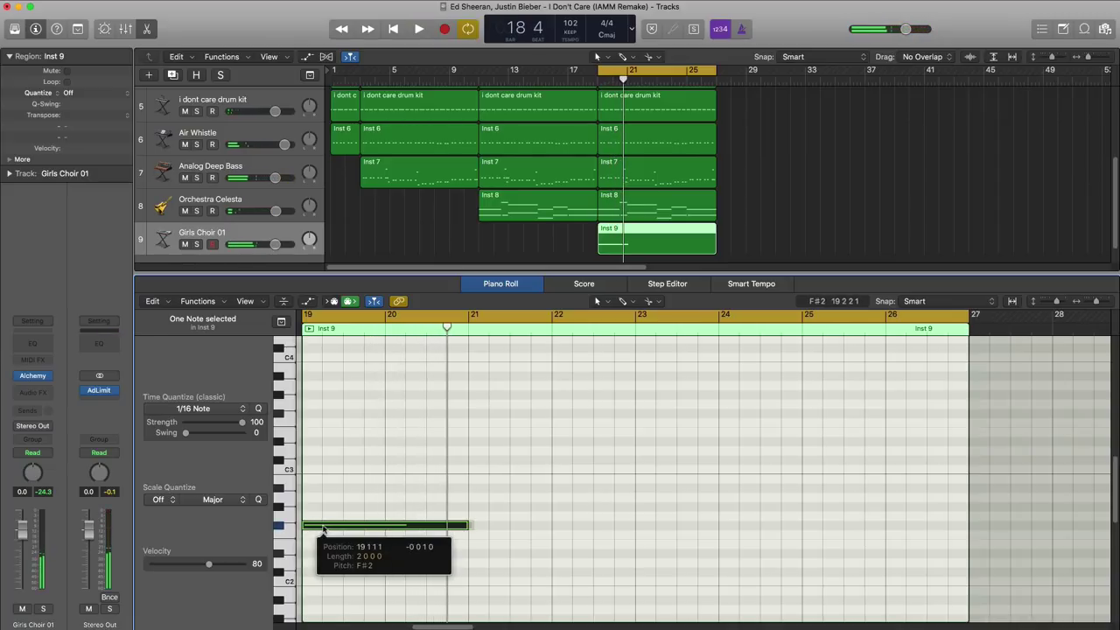
pyautogui.click(308, 413)
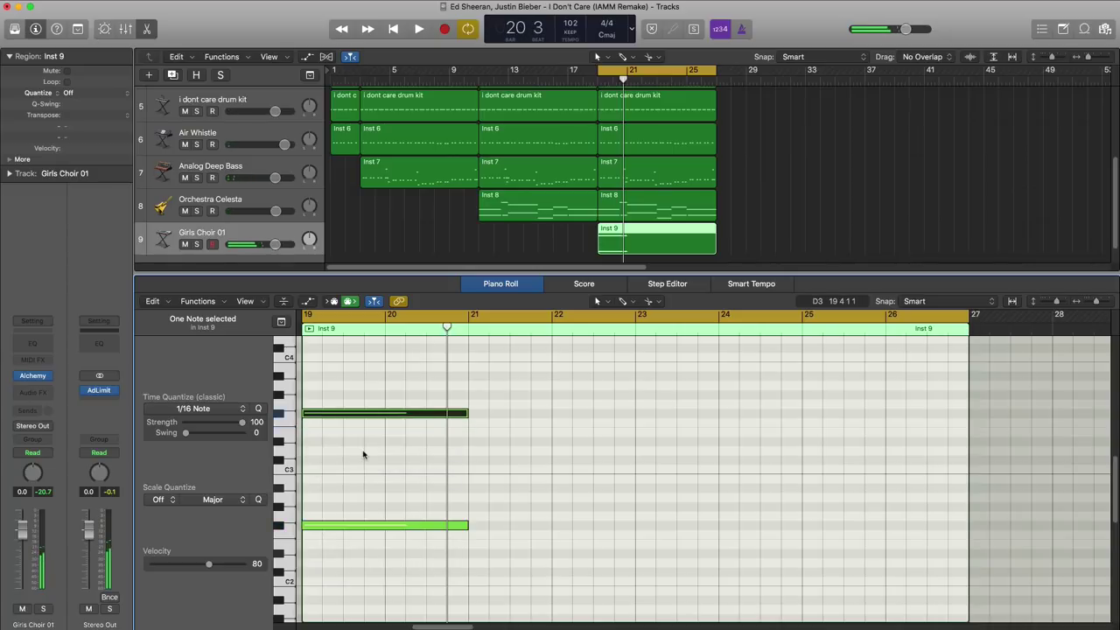
pyautogui.press('space')
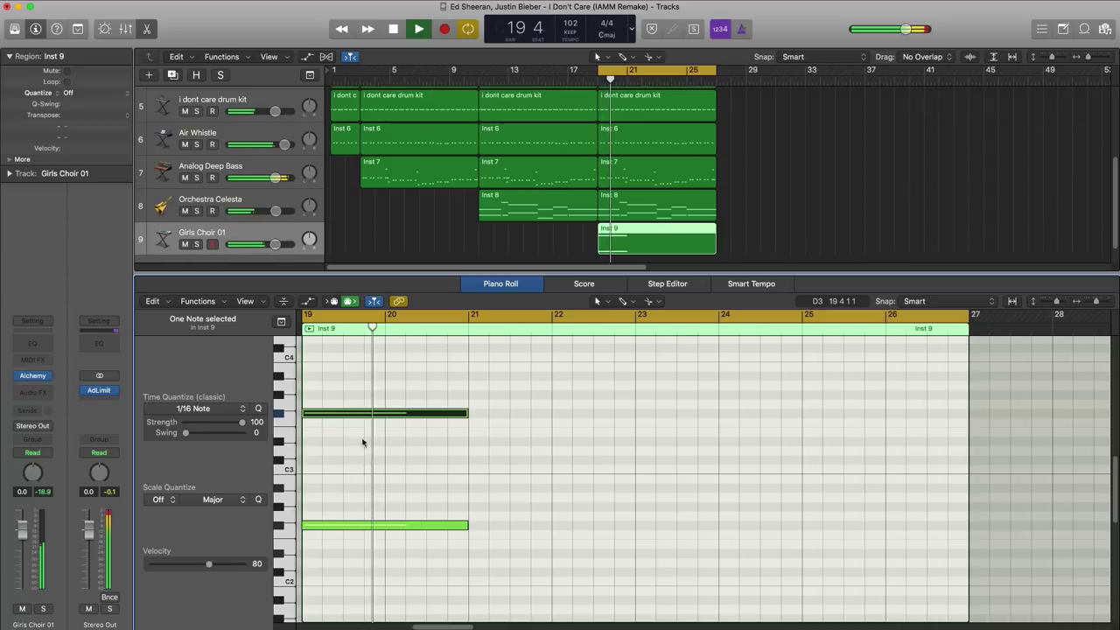
# Step: Stop playback and shorten both F# choir notes so they end halfway through bar 20
pyautogui.press('space')
pyautogui.moveTo(483, 546); pyautogui.dragTo(408, 381)
pyautogui.moveTo(468, 414); pyautogui.dragTo(426, 421)
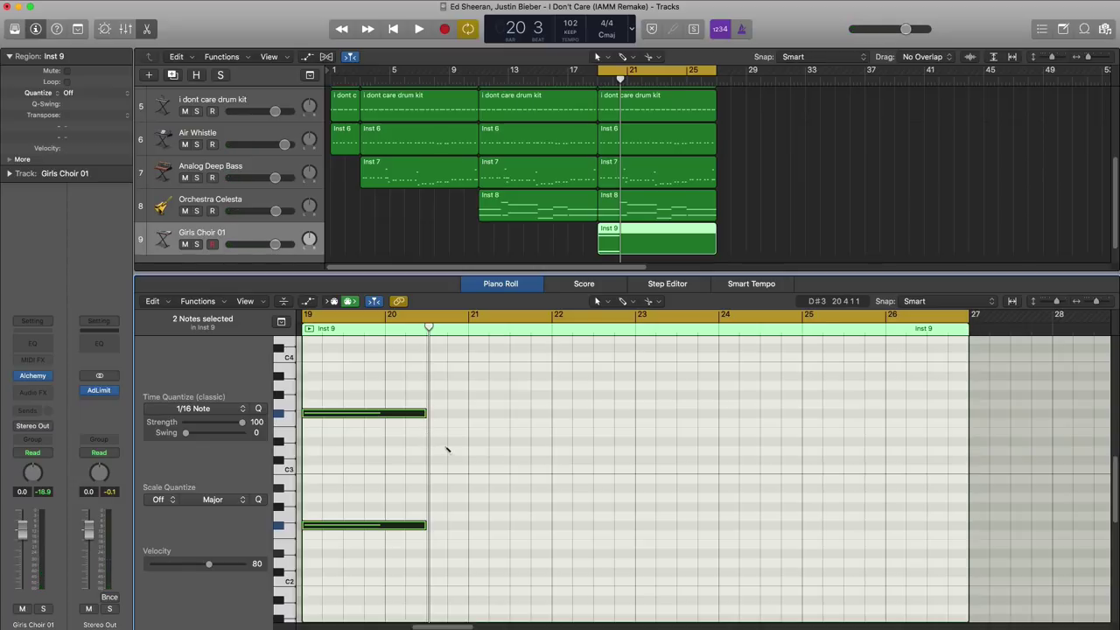
# Step: Add C#3 and C#4 choir notes from the middle of bar 20 to bar 21 and play them back
pyautogui.keyDown('super'); pyautogui.click(433, 461); pyautogui.keyUp('super')
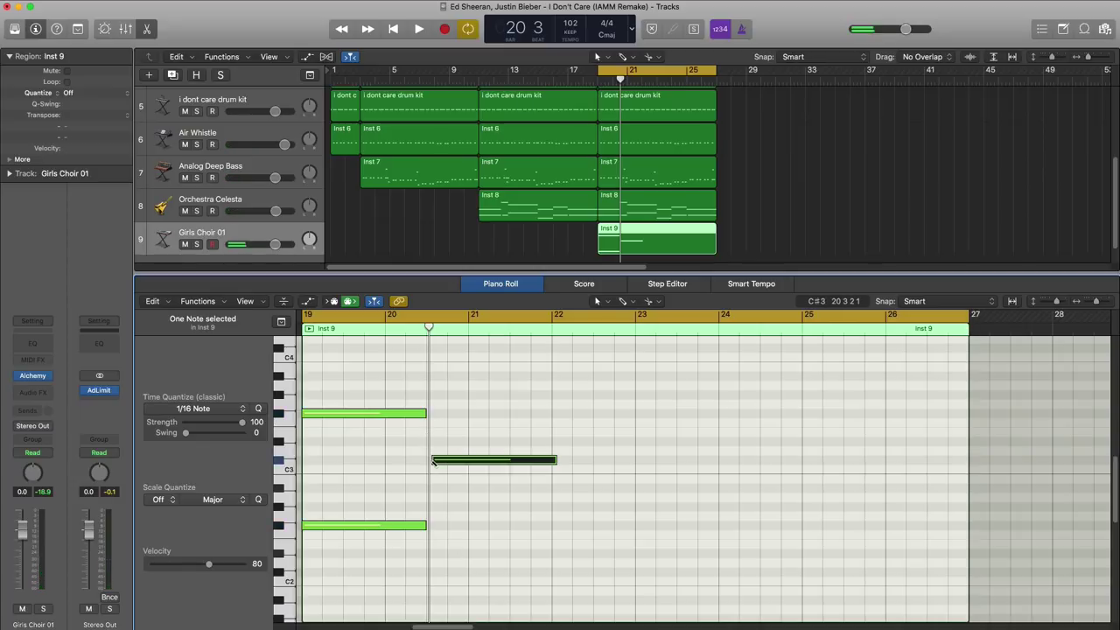
pyautogui.moveTo(494, 463); pyautogui.dragTo(475, 467)
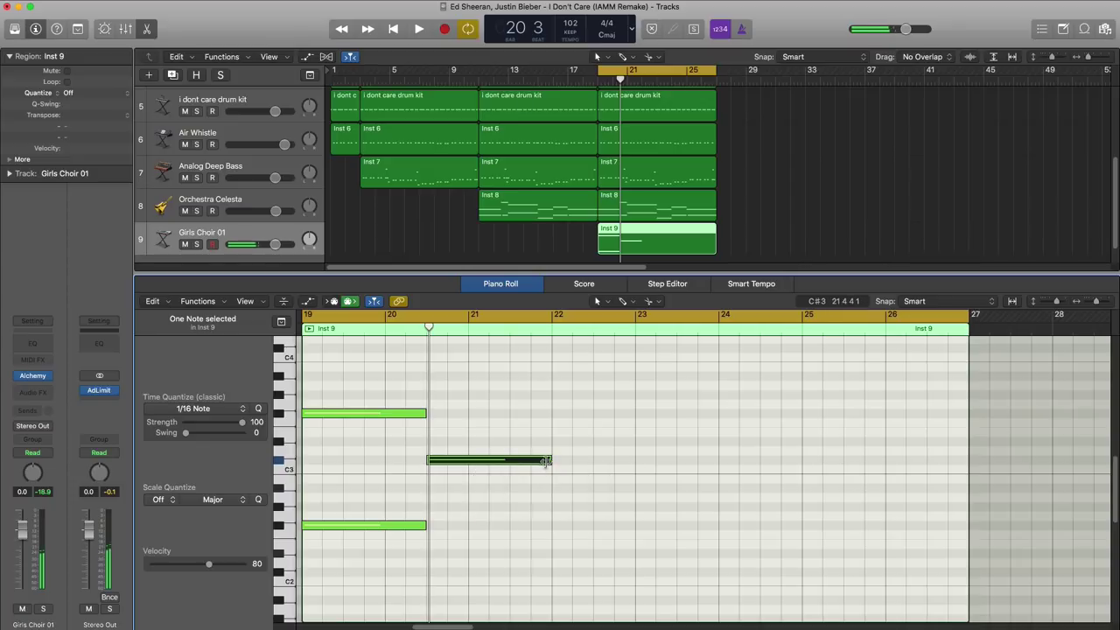
pyautogui.moveTo(550, 461); pyautogui.dragTo(449, 354)
pyautogui.press('space')
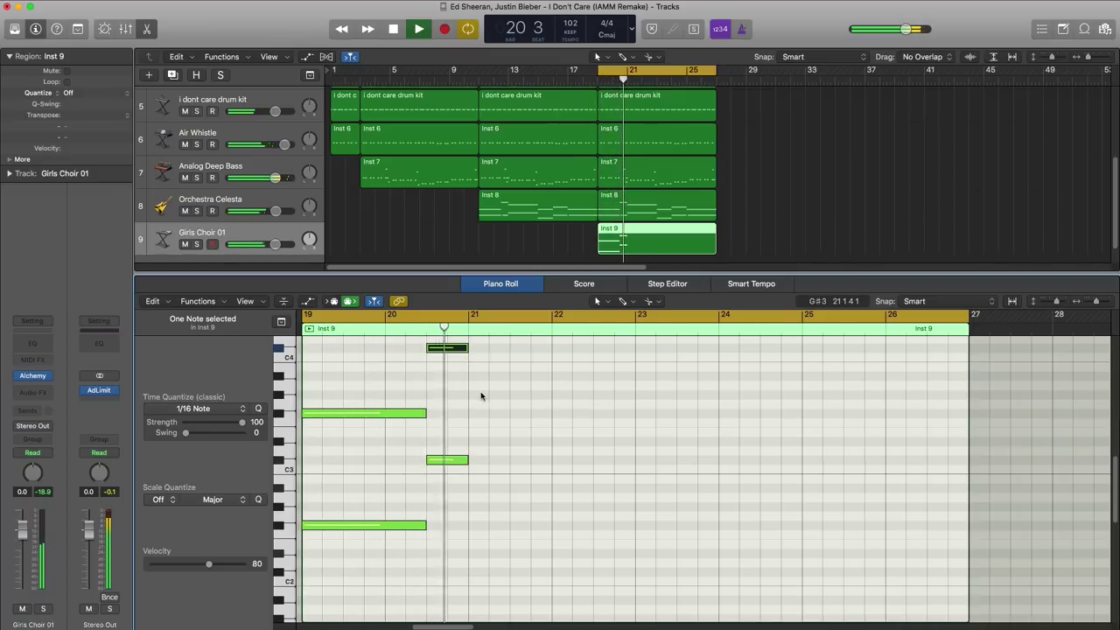
pyautogui.press('space')
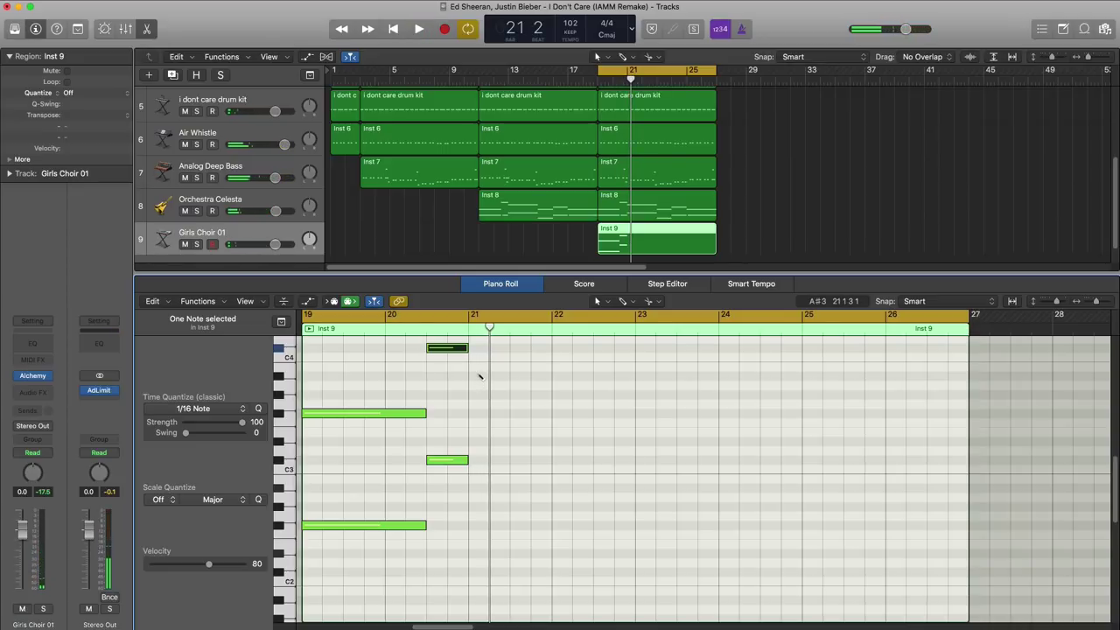
# Step: Add D#3 and D#2 choir notes from bar 21 to 23 and B2 and B1 notes from bar 23 to 25
pyautogui.moveTo(505, 442); pyautogui.dragTo(575, 555)
pyautogui.press('space')
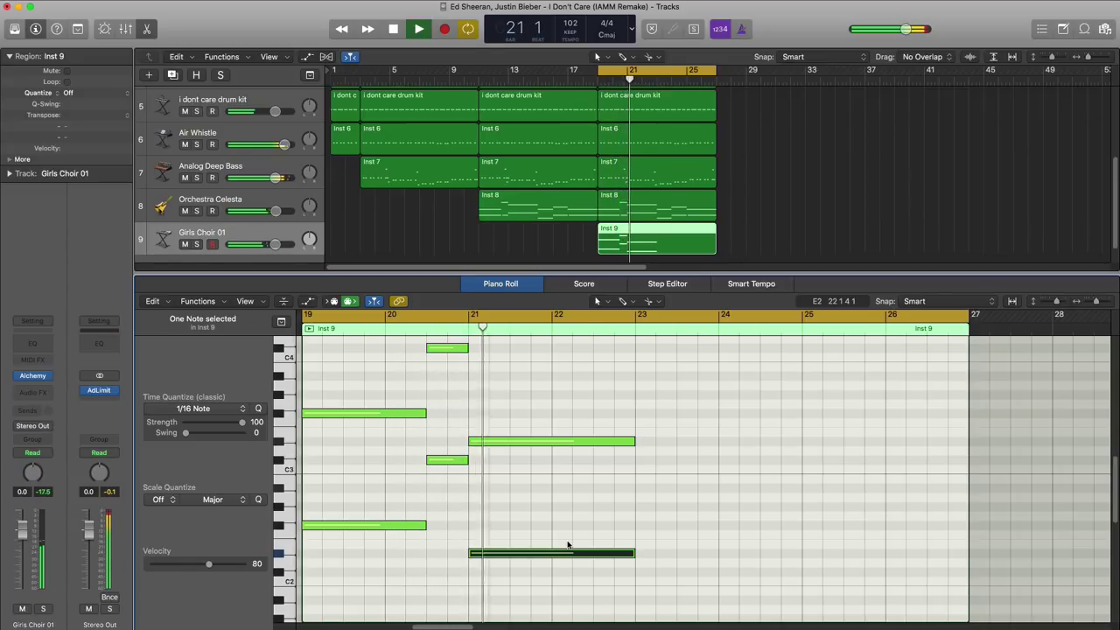
pyautogui.keyDown('super'); pyautogui.click(642, 479); pyautogui.keyUp('super')
pyautogui.moveTo(642, 478); pyautogui.dragTo(672, 588)
pyautogui.press('space')
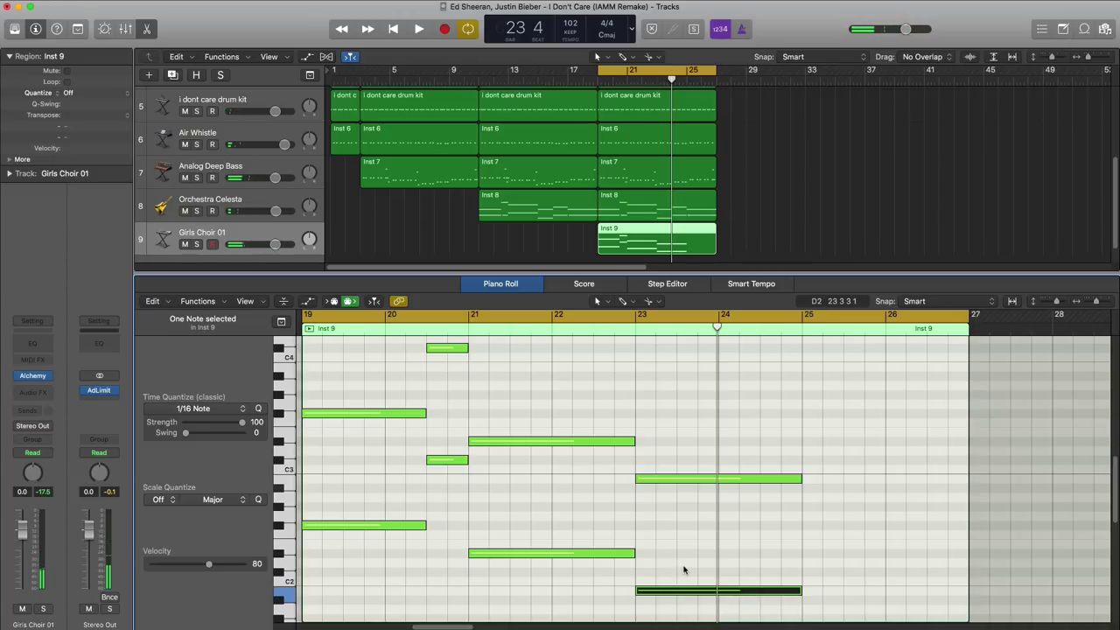
# Step: Shorten both B notes to end at bar 24 and copy them to C#3 and C#2 from bar 24 to 25
pyautogui.moveTo(749, 444); pyautogui.dragTo(764, 623)
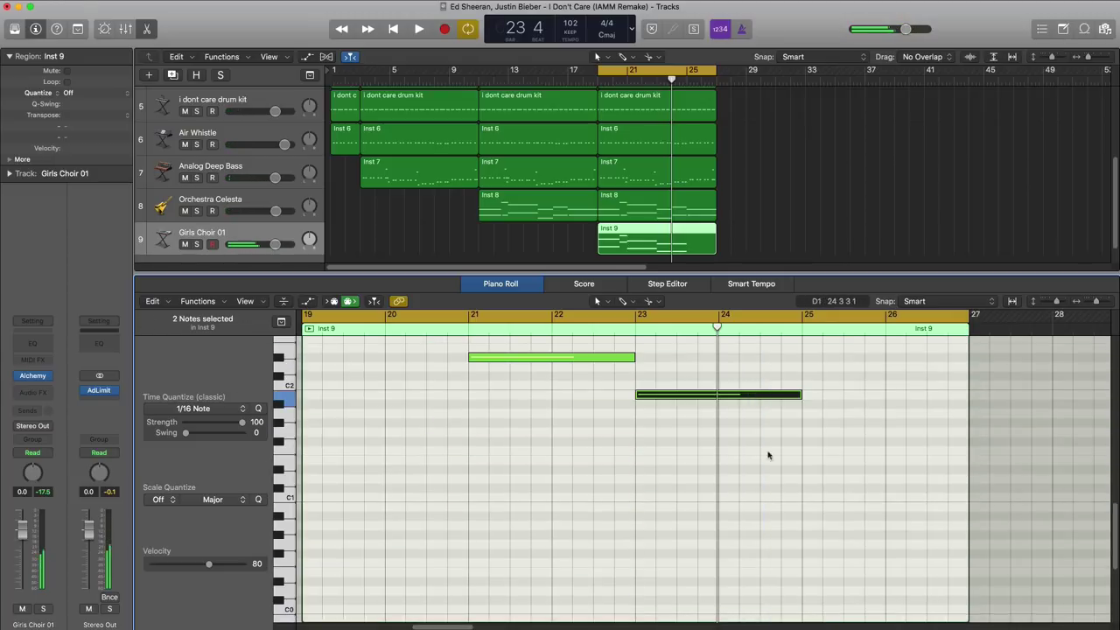
pyautogui.scroll(3, 750, 457)
pyautogui.moveTo(795, 392); pyautogui.dragTo(701, 404)
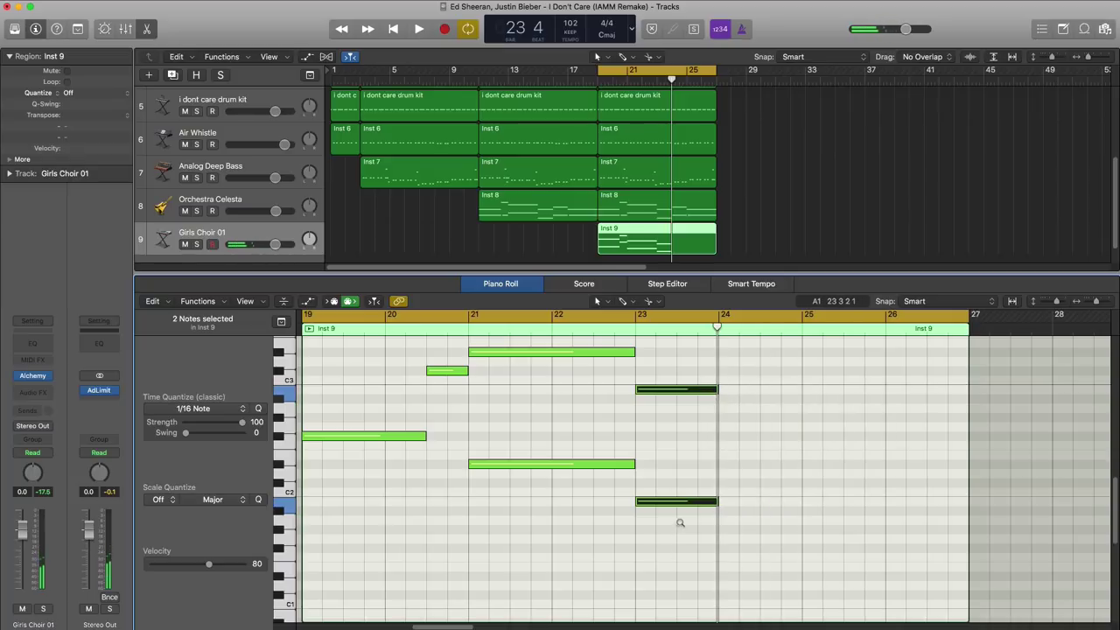
pyautogui.moveTo(686, 504); pyautogui.dragTo(772, 487)
pyautogui.scroll(2, 790, 525)
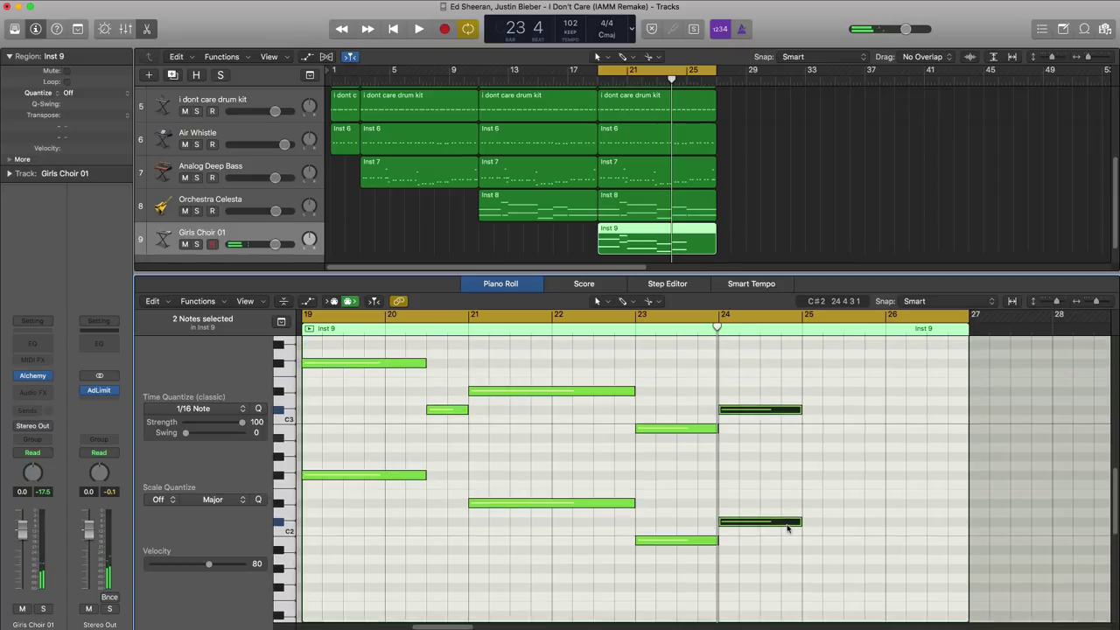
pyautogui.scroll(1, 787, 527)
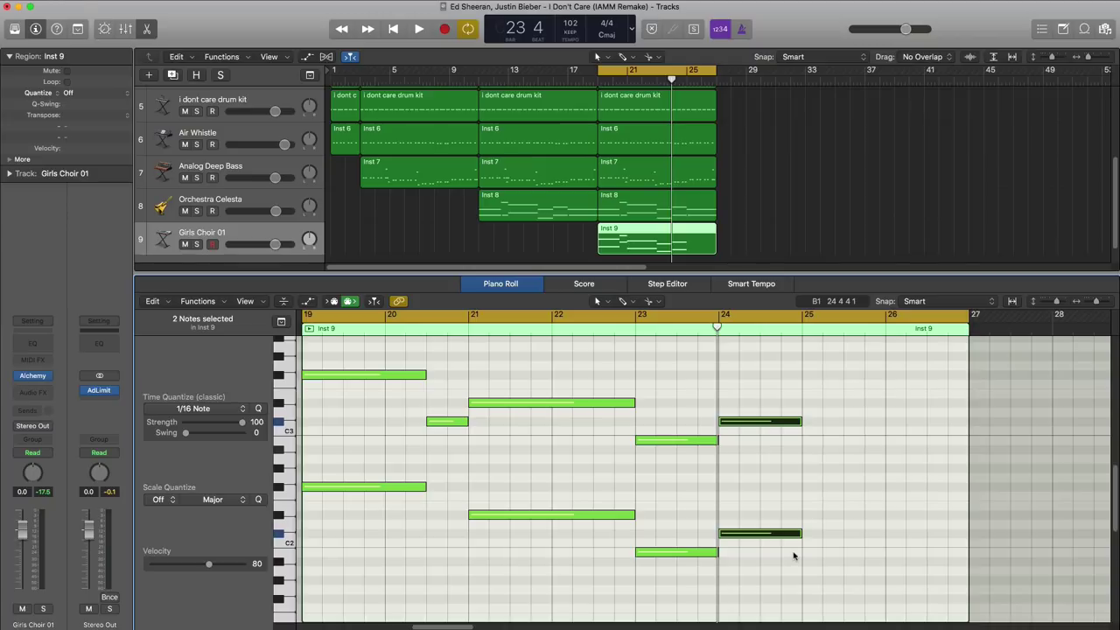
# Step: Copy the opening F#3 and F#2 notes to bar 25, extend them to bar 27, and play the choir part
pyautogui.moveTo(362, 532); pyautogui.dragTo(342, 367)
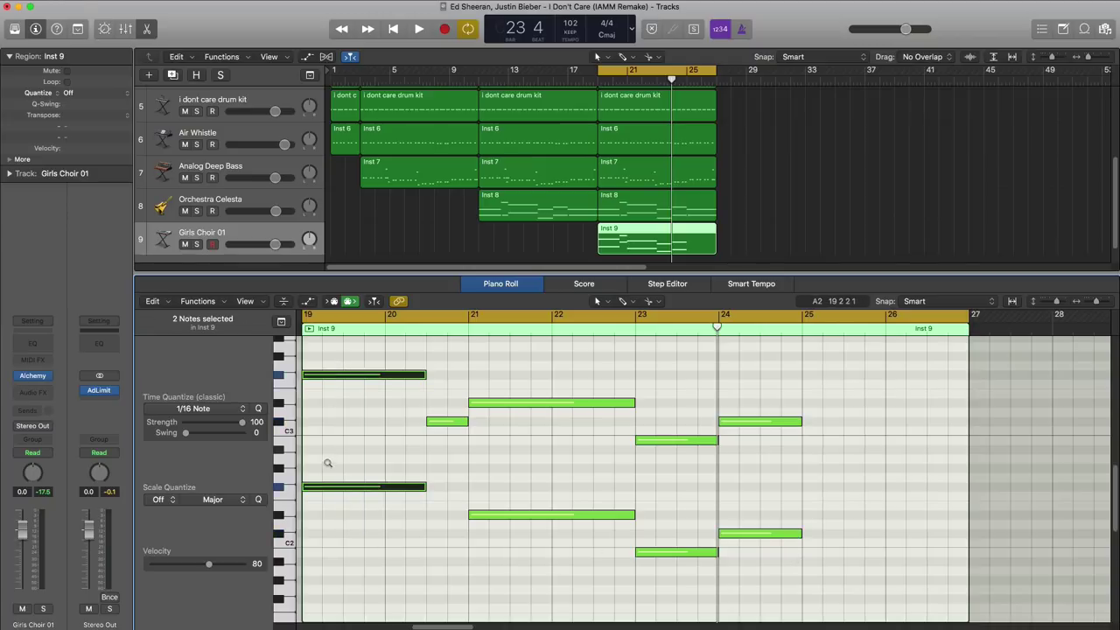
pyautogui.moveTo(335, 492); pyautogui.dragTo(836, 495)
pyautogui.moveTo(923, 487); pyautogui.dragTo(961, 487)
pyautogui.press('space')
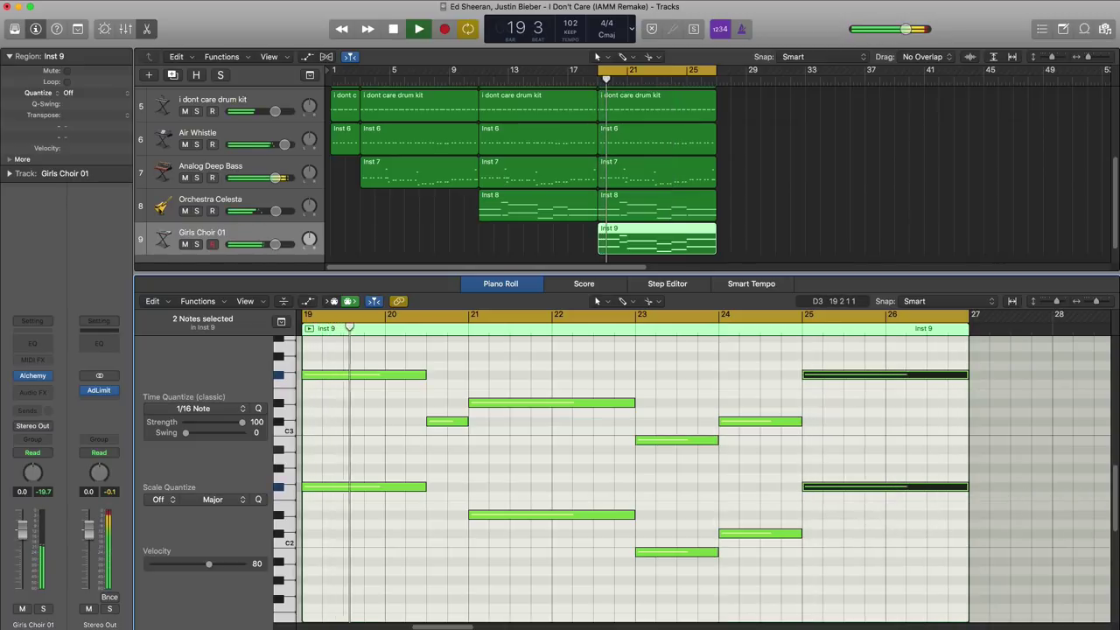
# Step: Set the Girls Choir's Alchemy performance pad between the Aa and Chorus snapshots and close the plug-in window
pyautogui.click(32, 375)
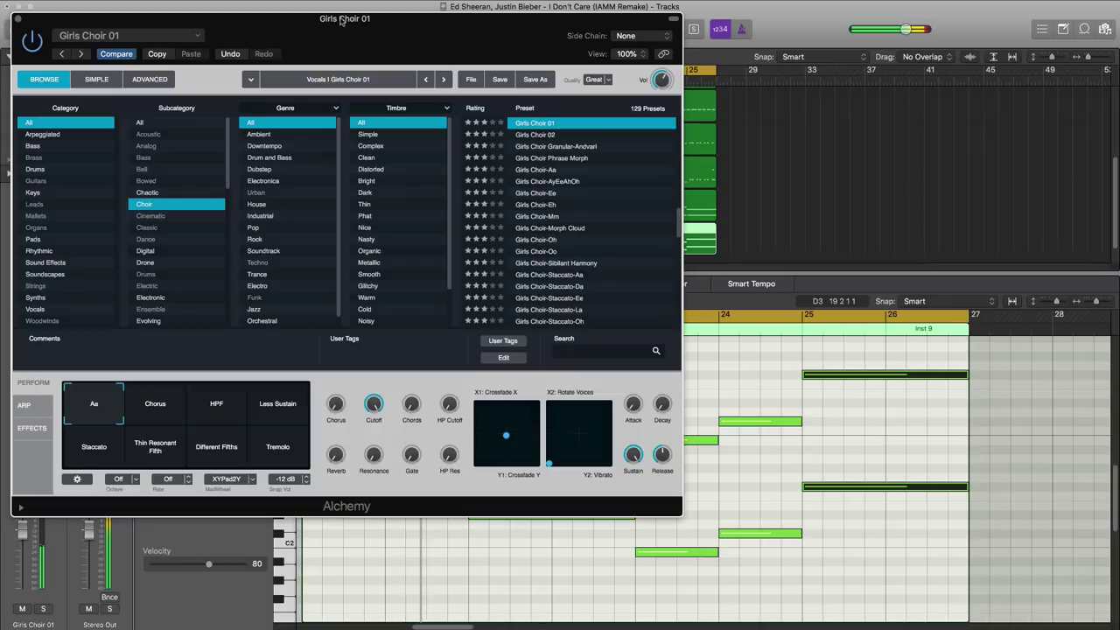
pyautogui.moveTo(342, 21); pyautogui.dragTo(383, 41)
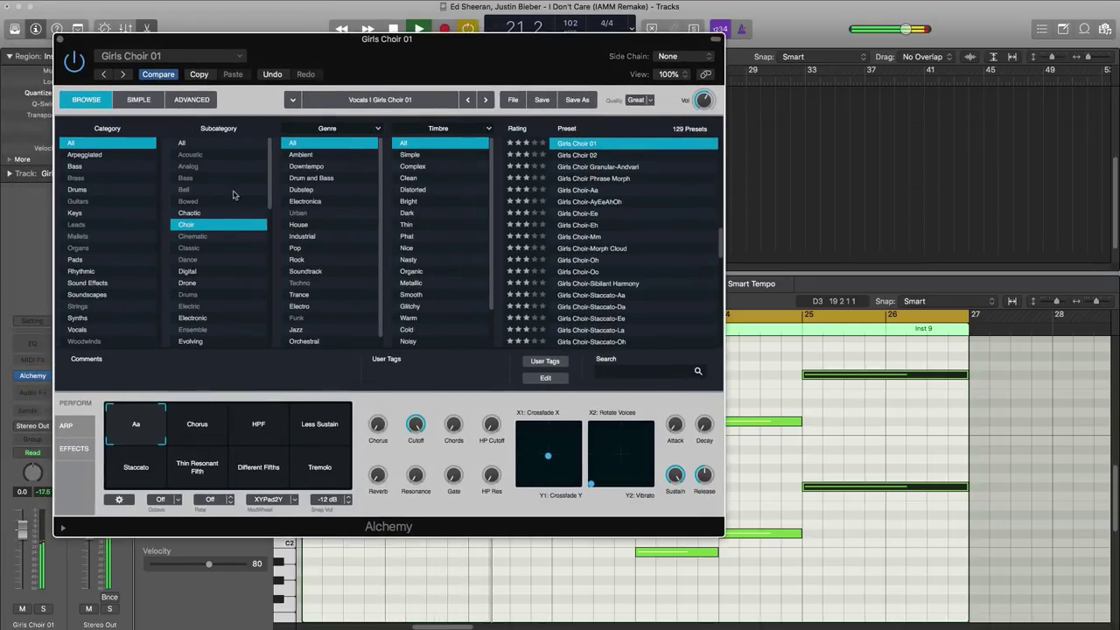
pyautogui.click(184, 428)
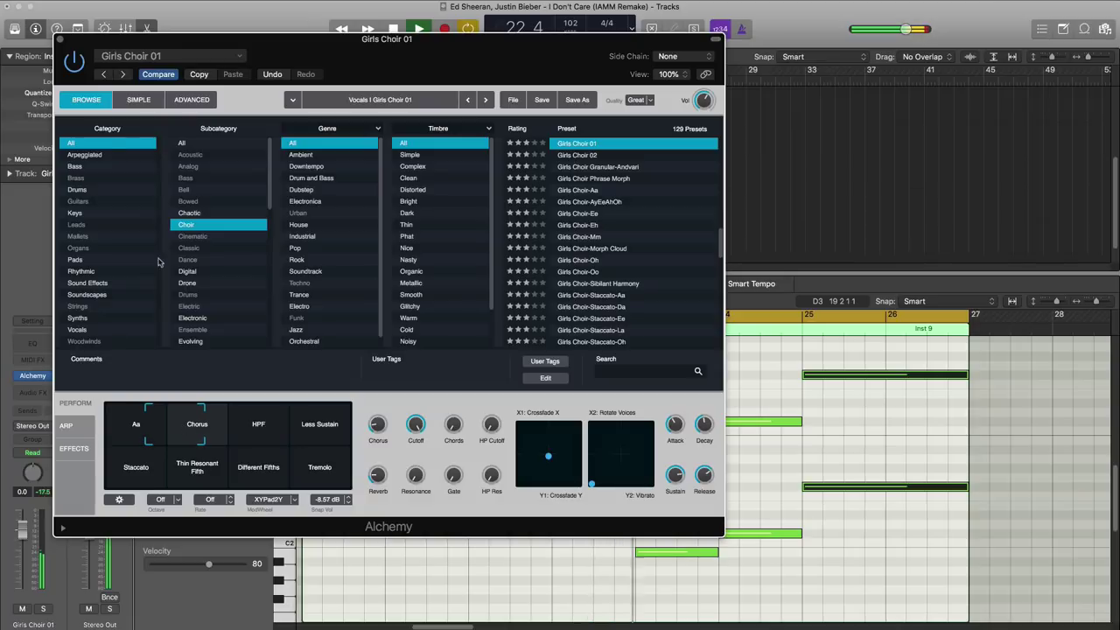
pyautogui.click(59, 41)
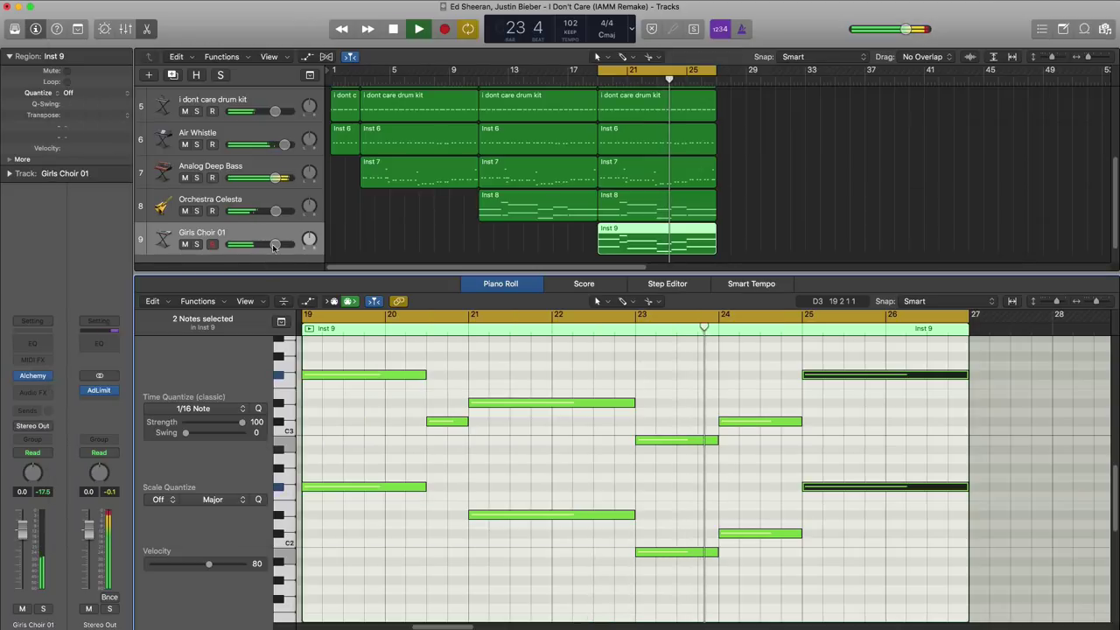
# Step: Hide the Piano Roll, duplicate the Girls Choir track with its settings, and copy the choir region onto the new track
pyautogui.press('x')
pyautogui.press('x')
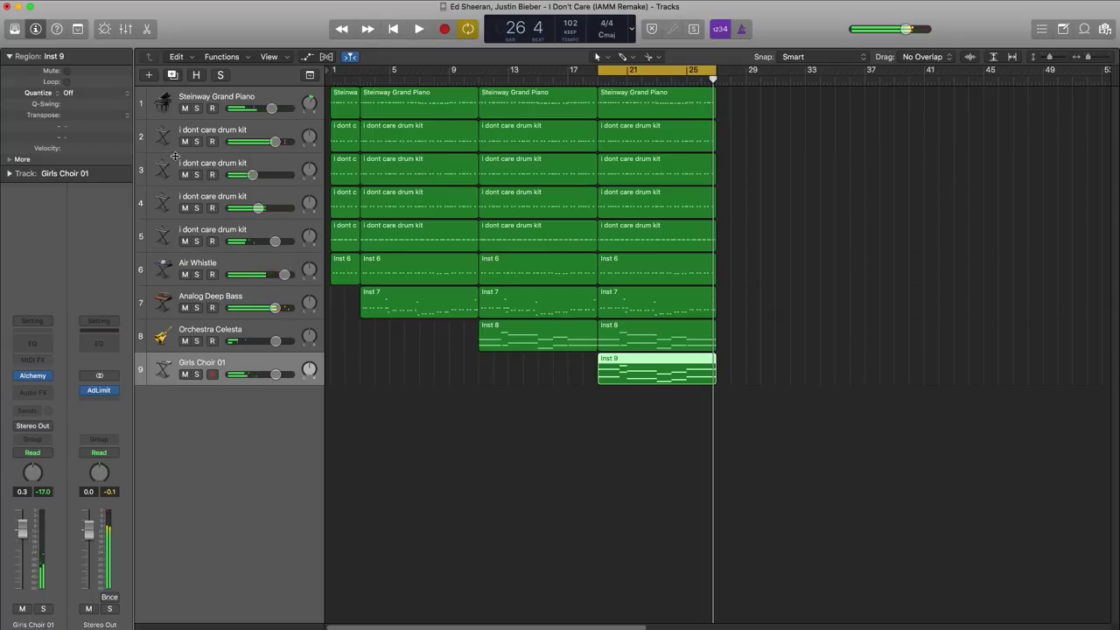
pyautogui.press('super+d')
pyautogui.moveTo(630, 371); pyautogui.dragTo(632, 404)
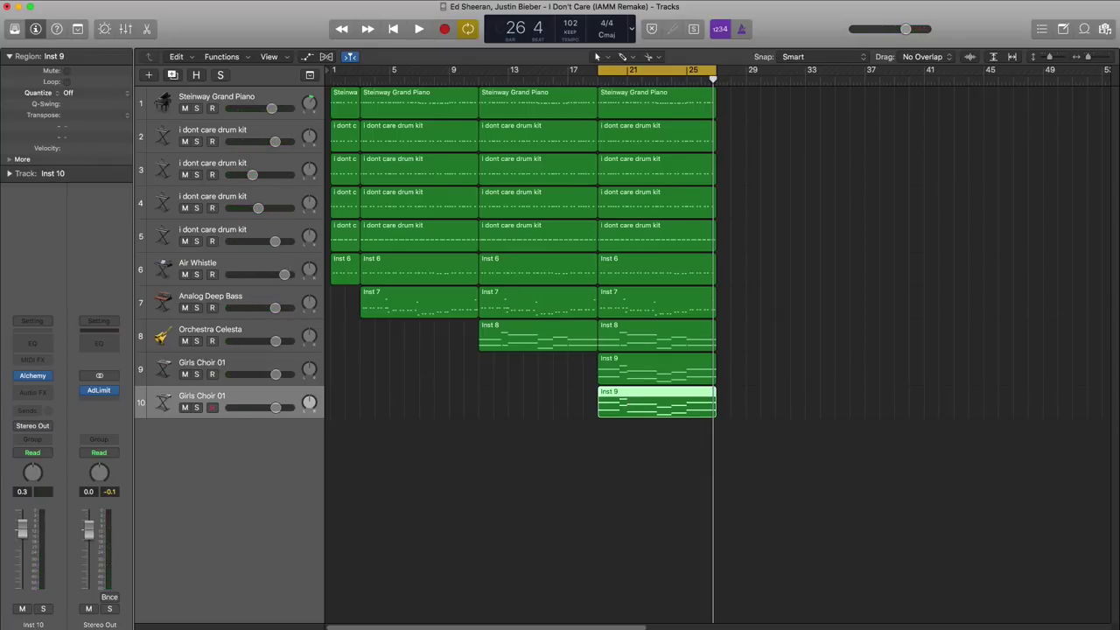
# Step: Load the Dream Voice synthesizer pad on the duplicate track, audition it with the Girls Choir, and lower its volume to -5.3 dB
pyautogui.click(15, 30)
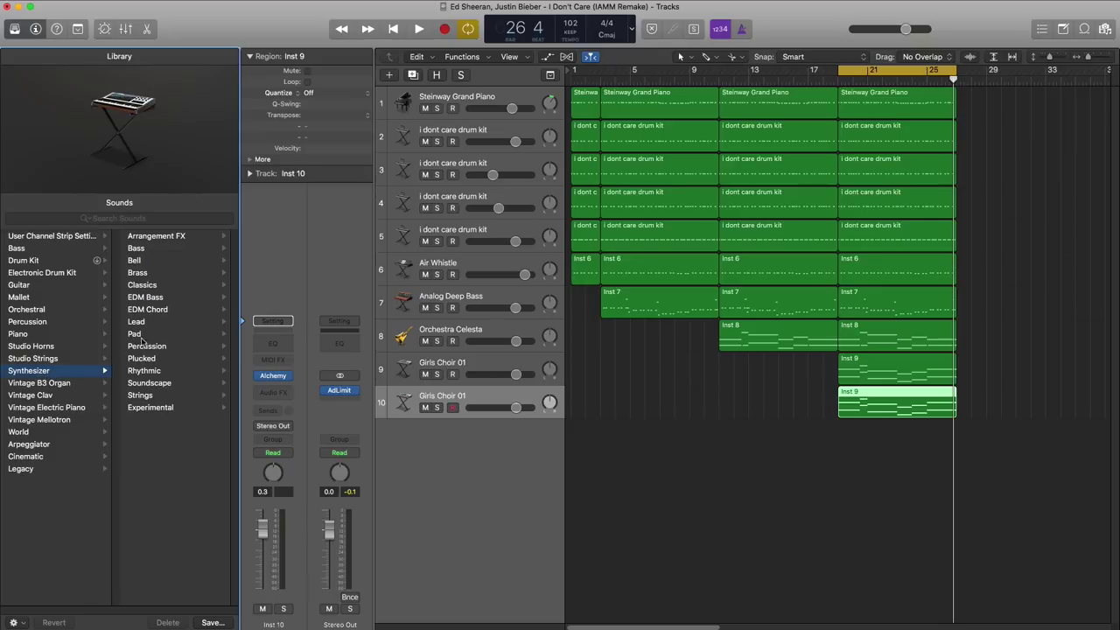
pyautogui.scroll(3, 160, 372)
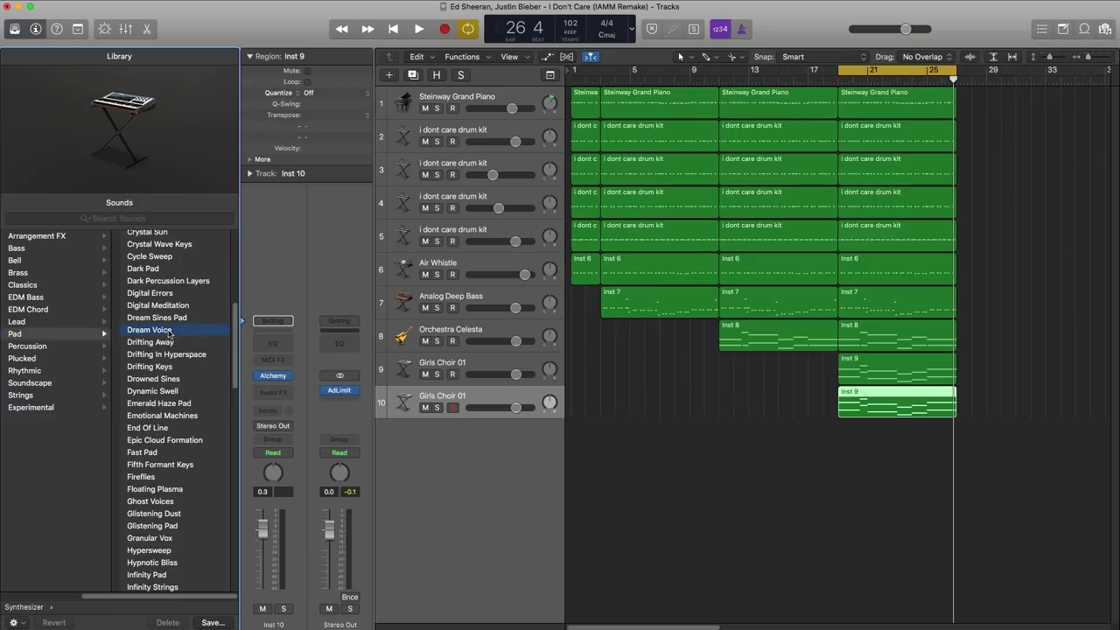
pyautogui.click(437, 408)
pyautogui.press('space')
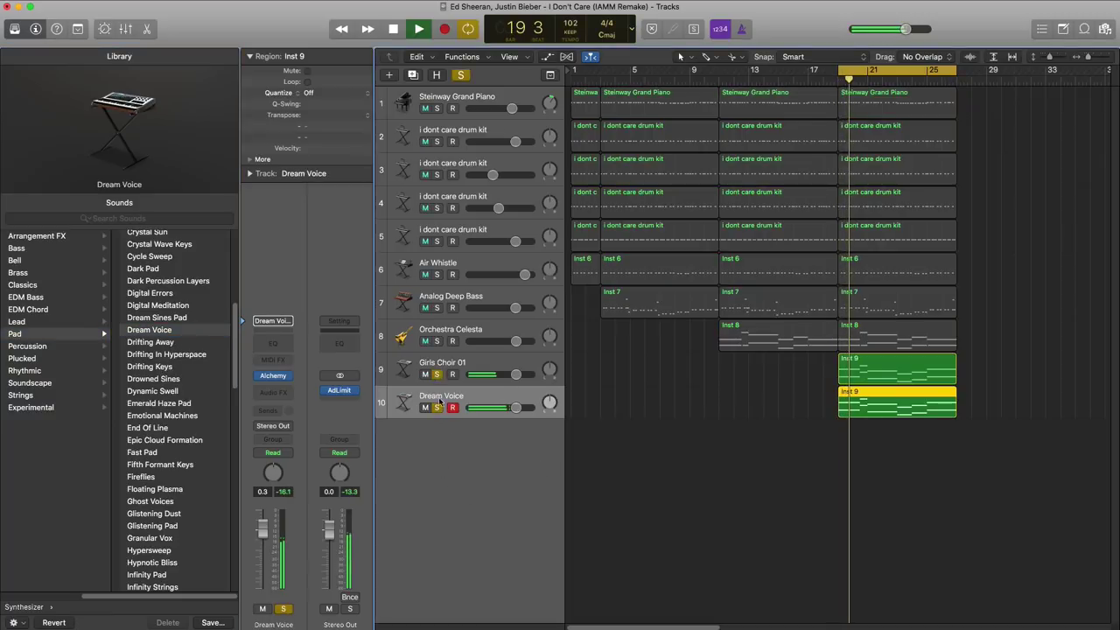
pyautogui.click(437, 407)
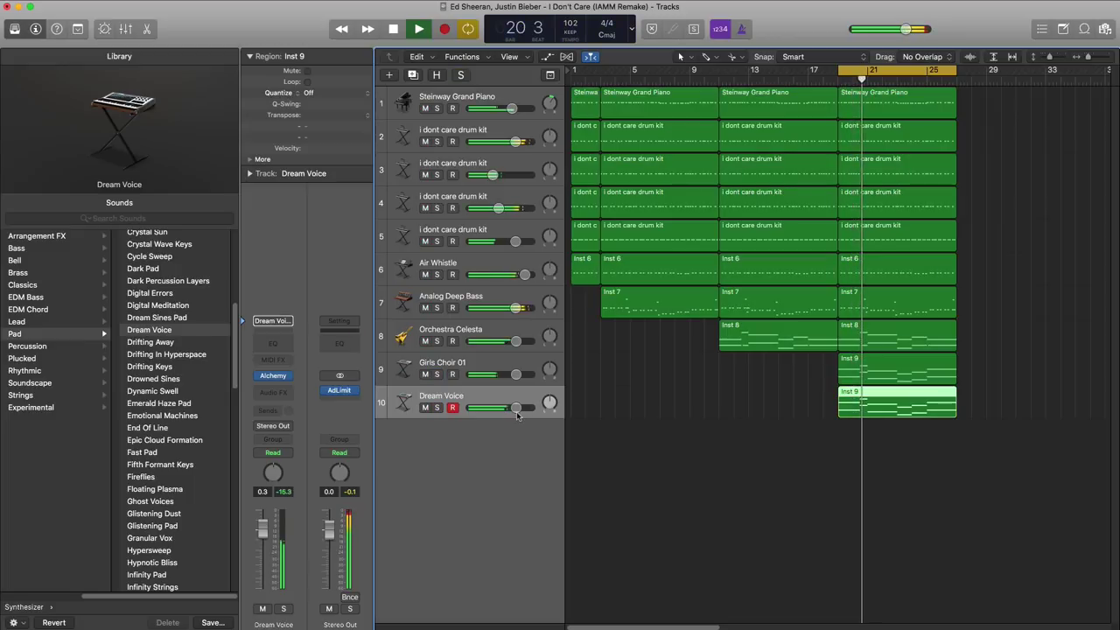
pyautogui.moveTo(516, 409); pyautogui.dragTo(500, 409)
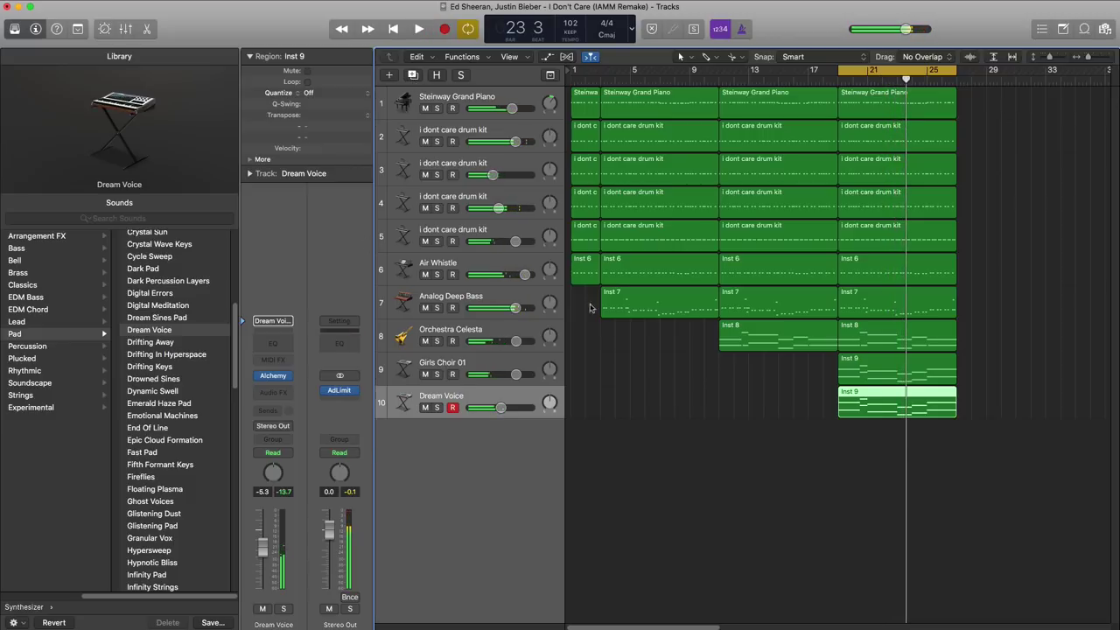
# Step: Duplicate the Dream Voice track, copy its region onto the new track, and load the Orchestral patch Chamber Choir there
pyautogui.press('cmd+d')
pyautogui.moveTo(875, 405); pyautogui.dragTo(875, 438)
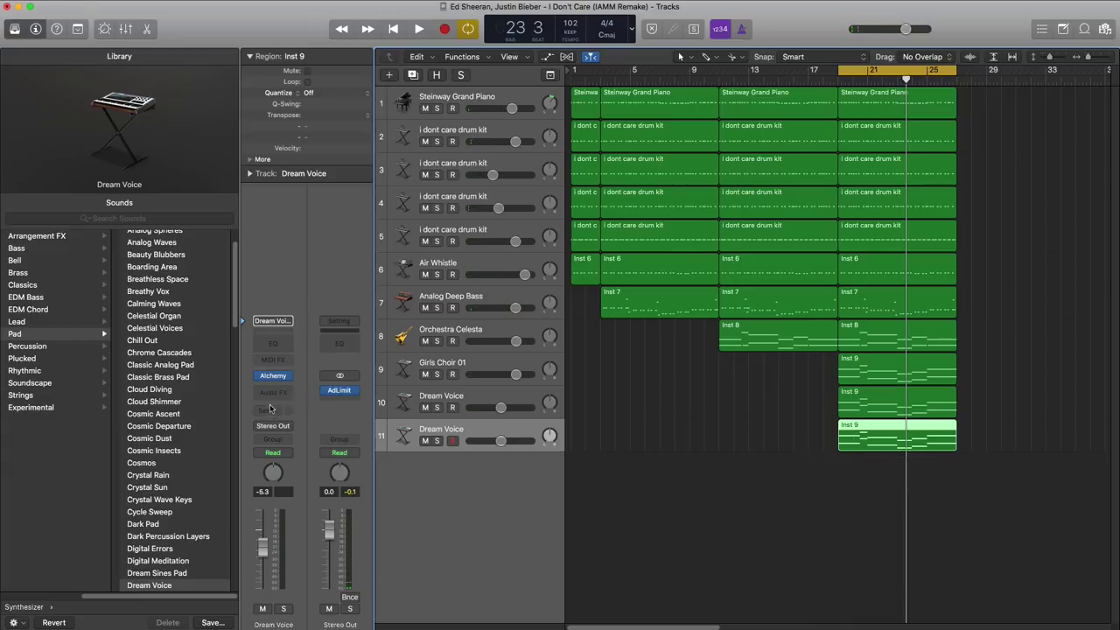
pyautogui.hscroll(-5, 129, 395)
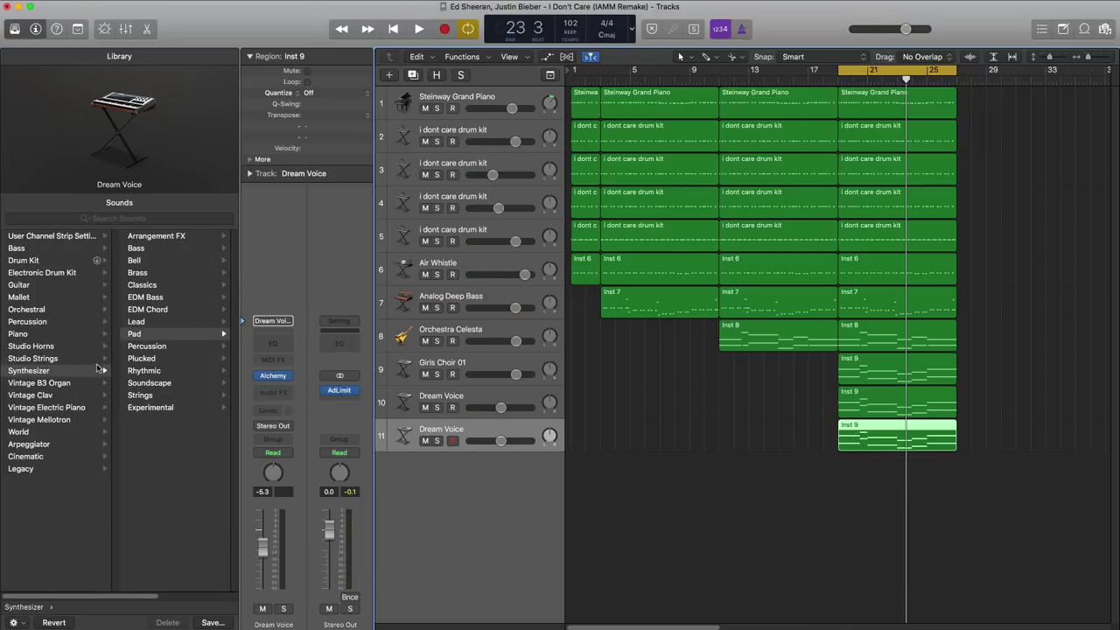
pyautogui.click(52, 311)
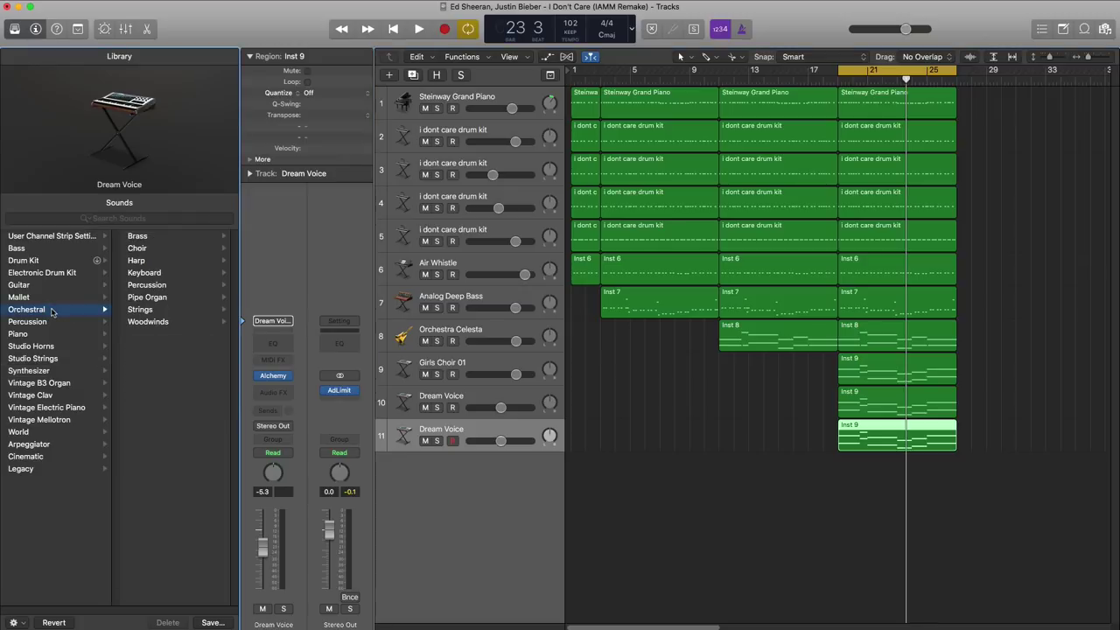
pyautogui.click(140, 249)
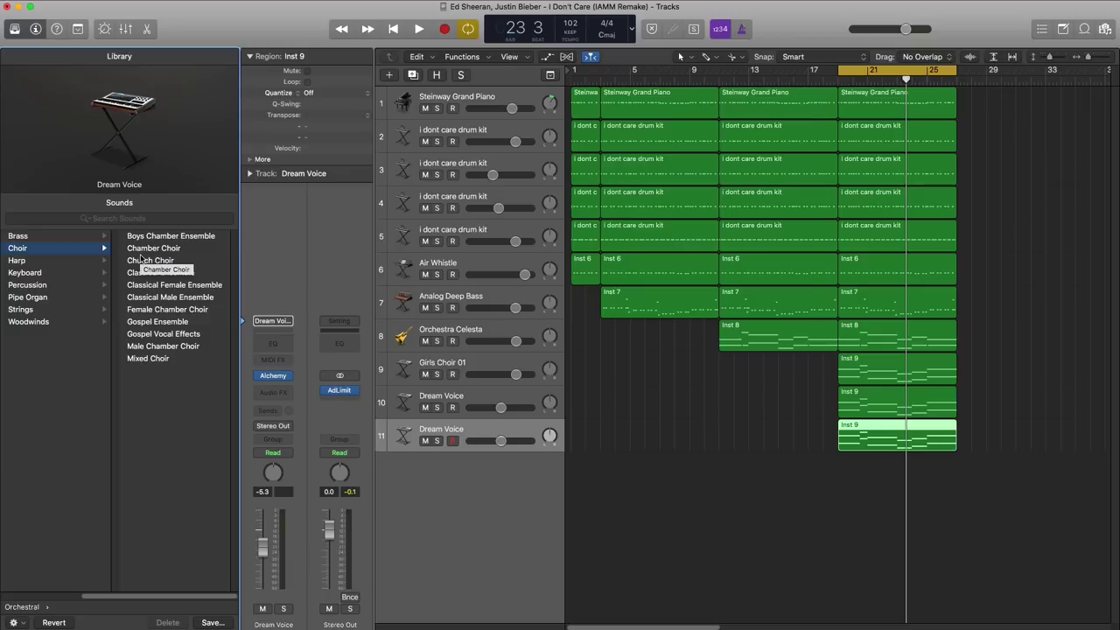
pyautogui.click(156, 250)
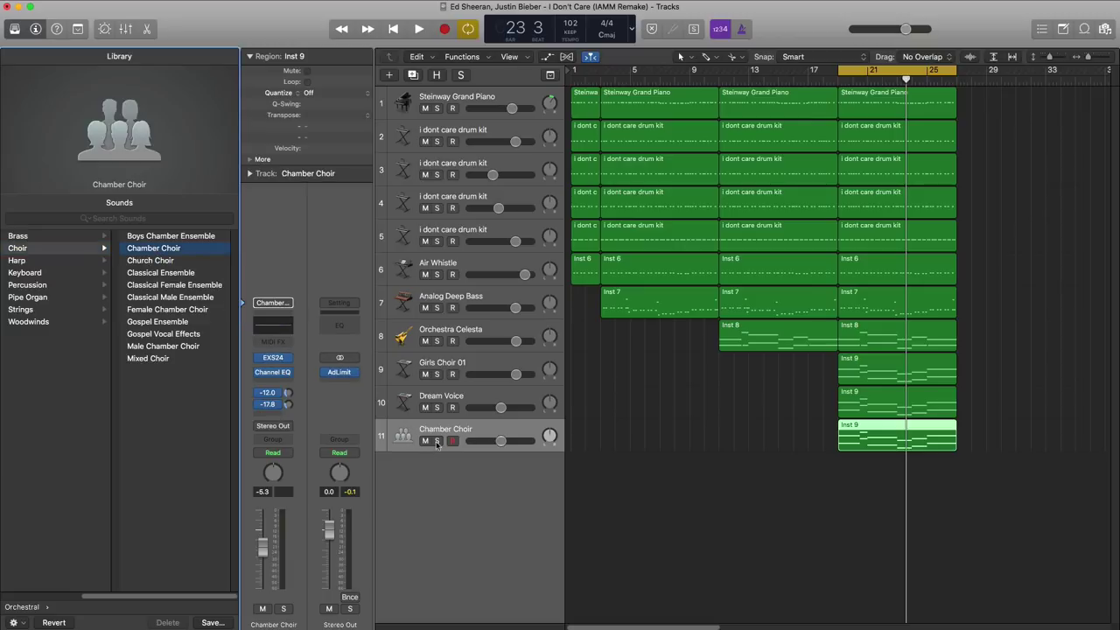
# Step: Play the three choir tracks soloed and set the Chamber Choir's volume to -7.2 dB and pan to +8
pyautogui.click(436, 440)
pyautogui.press('space')
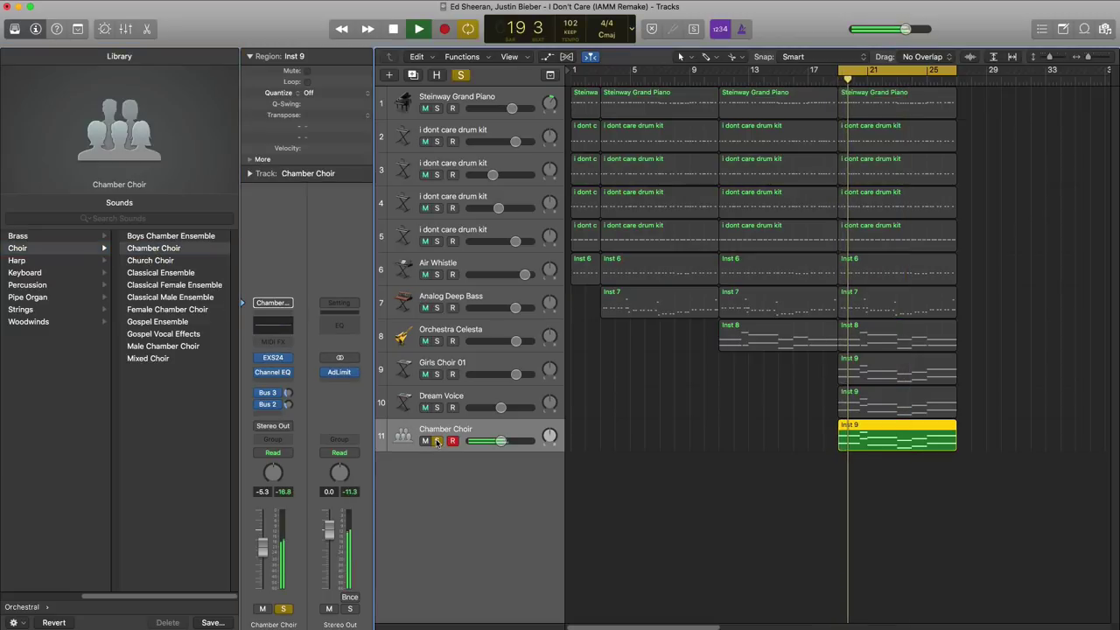
pyautogui.click(437, 407)
pyautogui.click(437, 374)
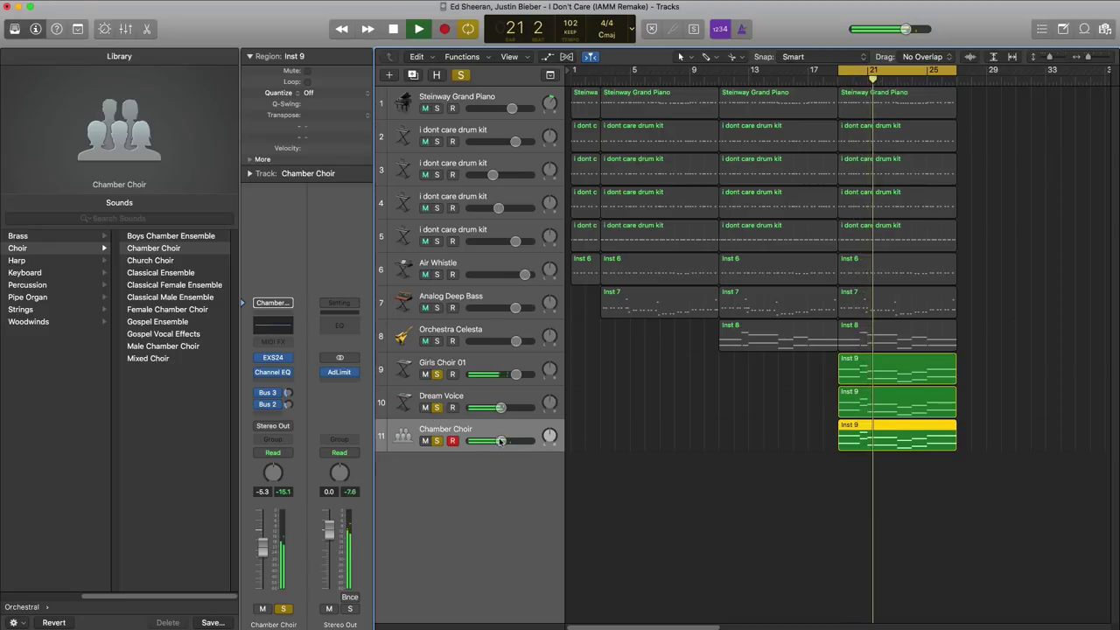
pyautogui.moveTo(501, 441); pyautogui.dragTo(549, 437)
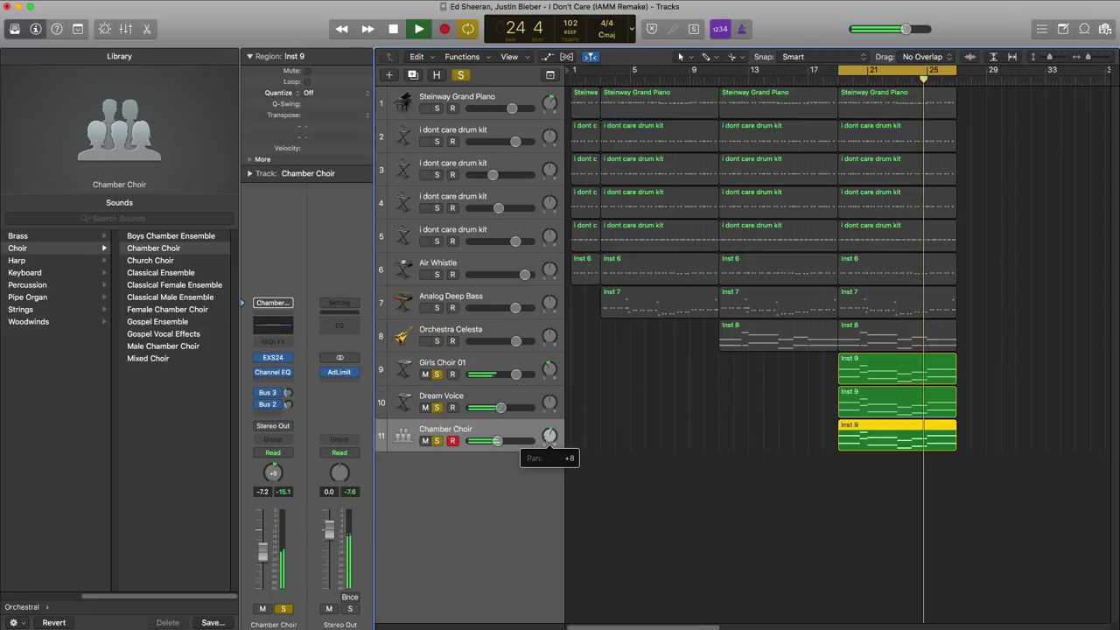
# Step: Group the Girls Choir, Dream Voice and Chamber Choir tracks into a summing track stack
pyautogui.keyDown('shift'); pyautogui.click(478, 399); pyautogui.keyUp('shift')
pyautogui.keyDown('shift'); pyautogui.click(472, 373); pyautogui.keyUp('shift')
pyautogui.rightClick(475, 366)
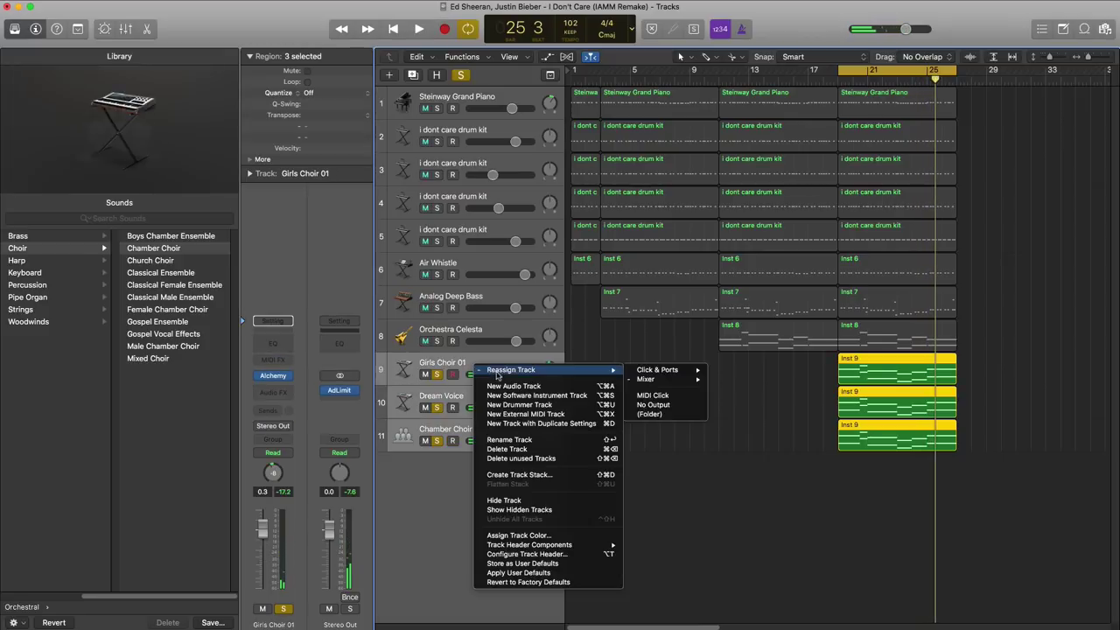
pyautogui.click(515, 476)
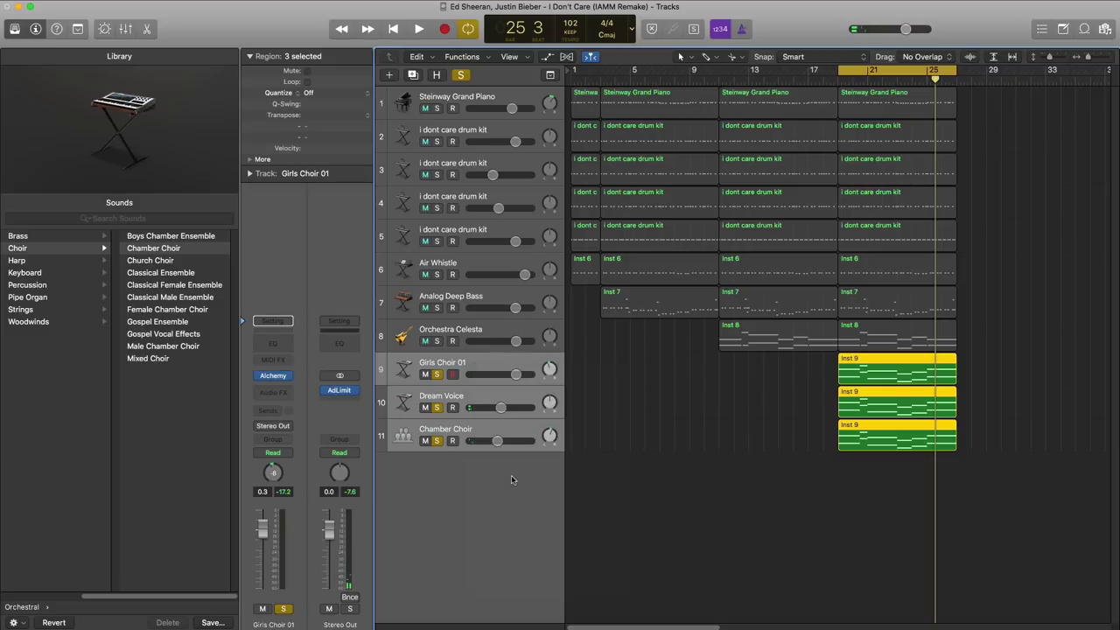
pyautogui.press('Return')
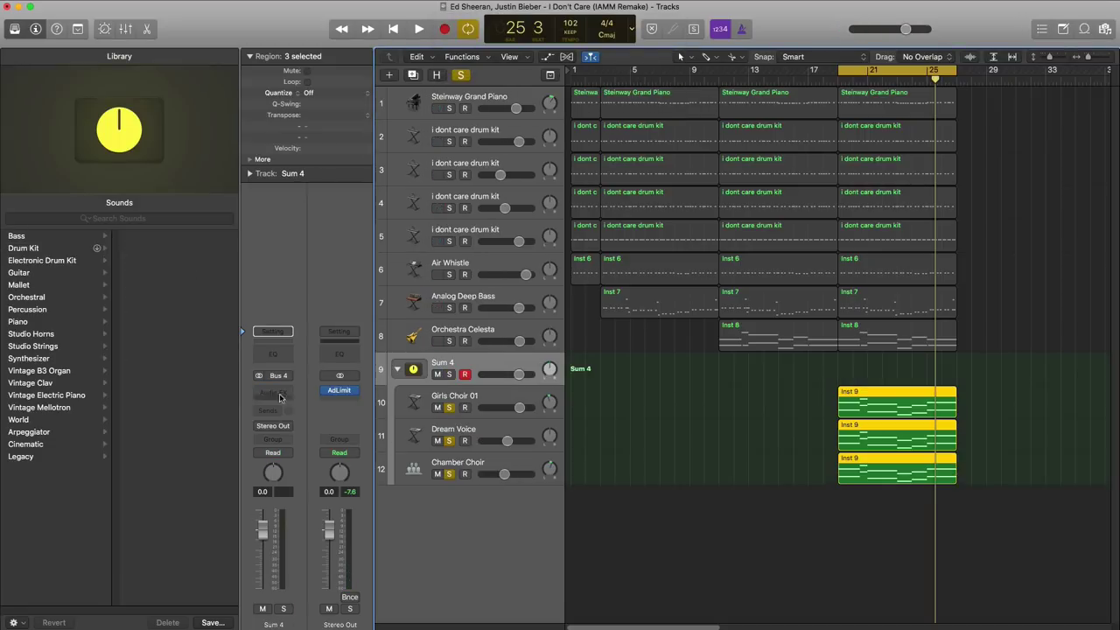
# Step: Insert a Space Designer reverb on the Sum 4 stack and lower its wet level to -30.0 dB with dry at 0.0 dB
pyautogui.click(281, 393)
pyautogui.click(361, 420)
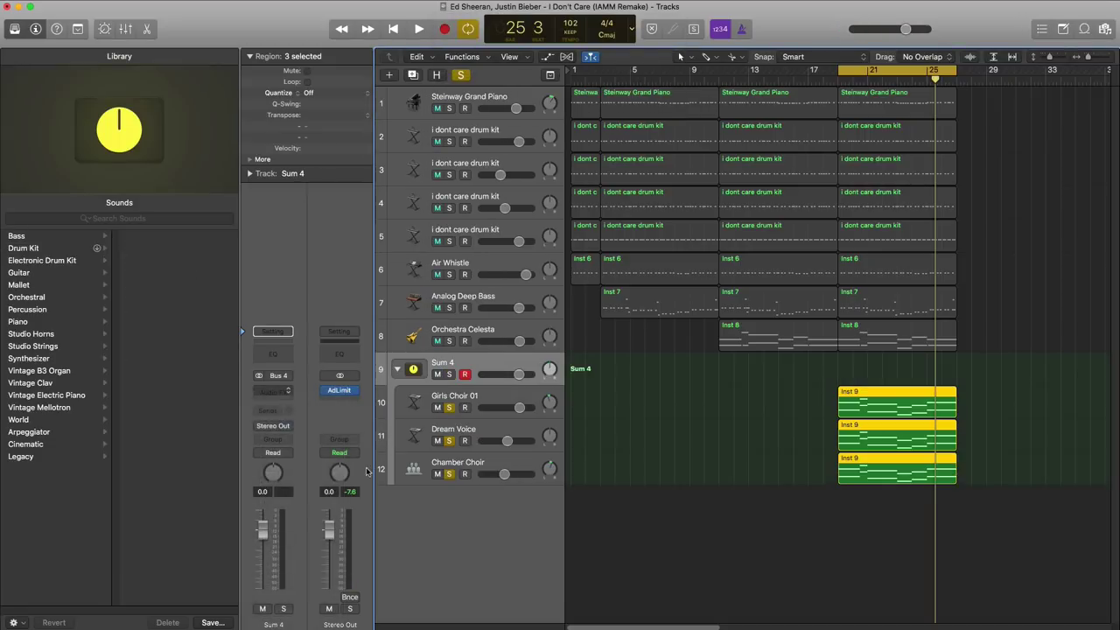
pyautogui.keyDown('alt'); pyautogui.click(537, 392); pyautogui.keyUp('alt')
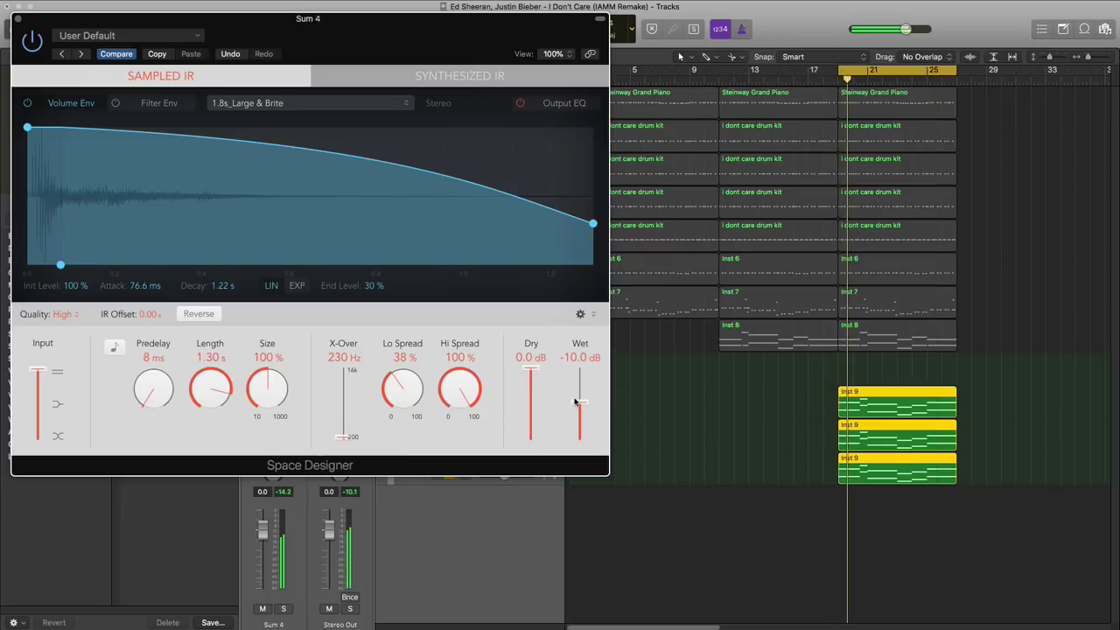
pyautogui.moveTo(579, 402); pyautogui.dragTo(581, 429)
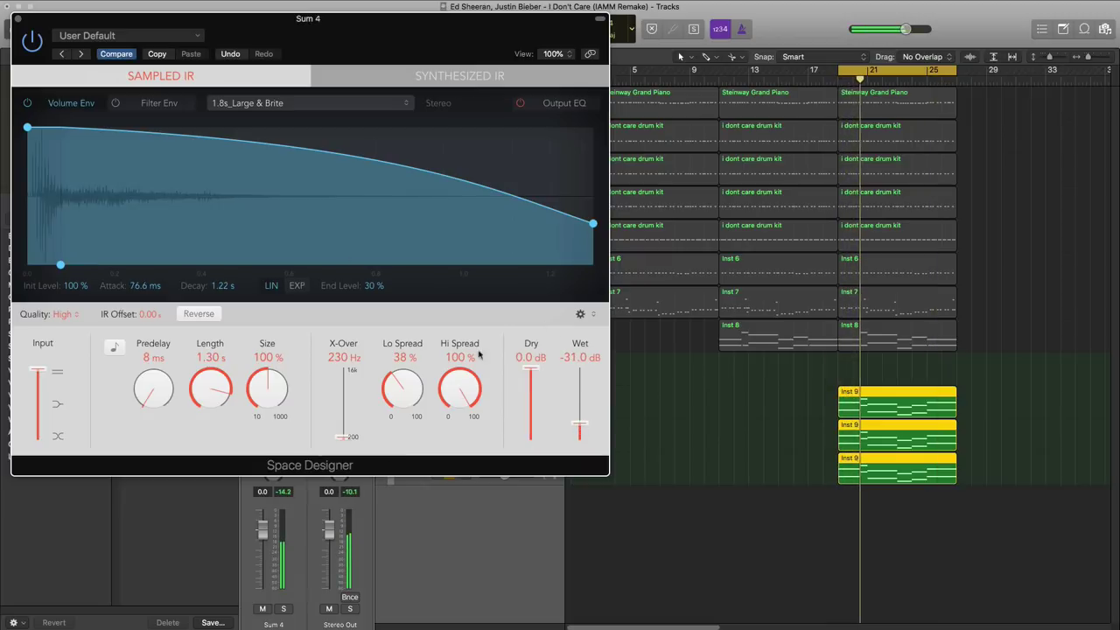
pyautogui.click(18, 18)
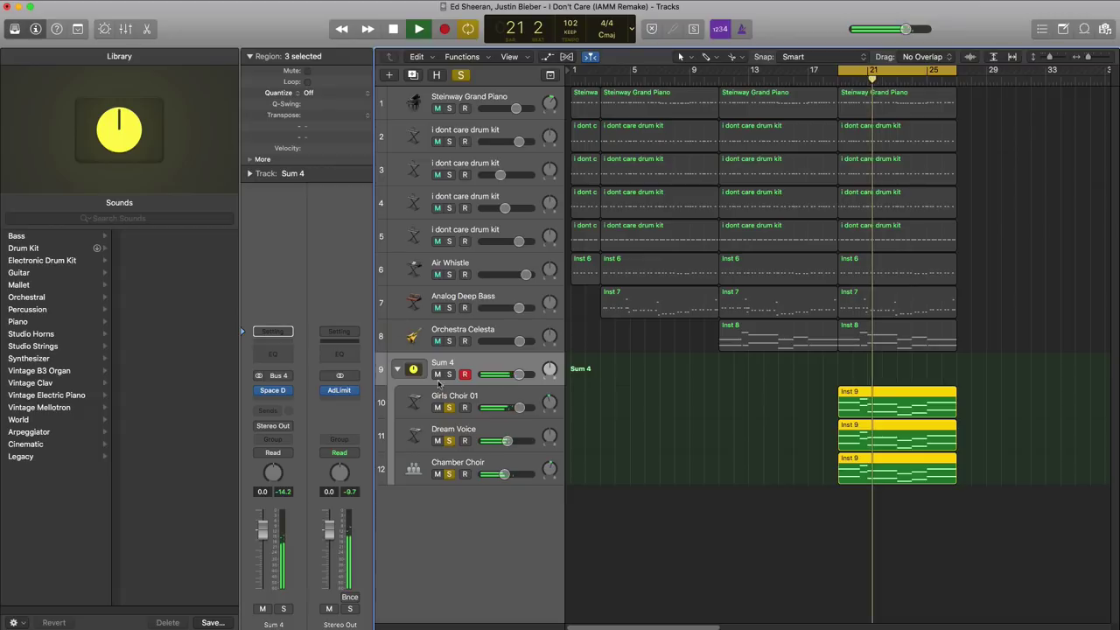
# Step: Unsolo the choir tracks, check the stack's Space Designer settings in the full mix, and lower the Sum 4 volume to -1.9 dB
pyautogui.keyDown('alt'); pyautogui.click(449, 408); pyautogui.keyUp('alt')
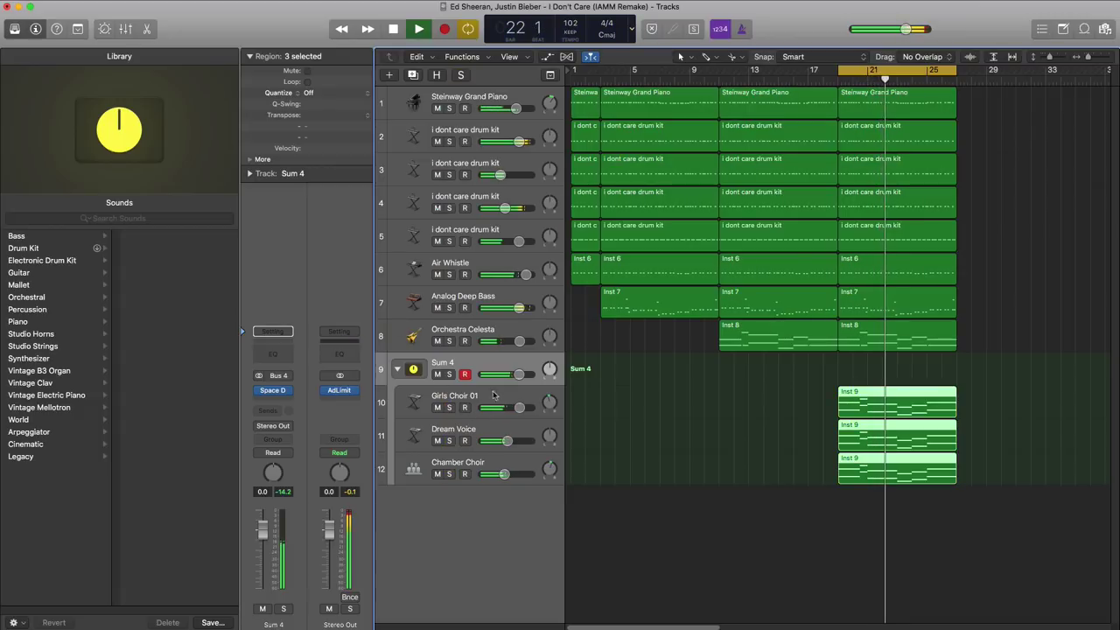
pyautogui.click(273, 391)
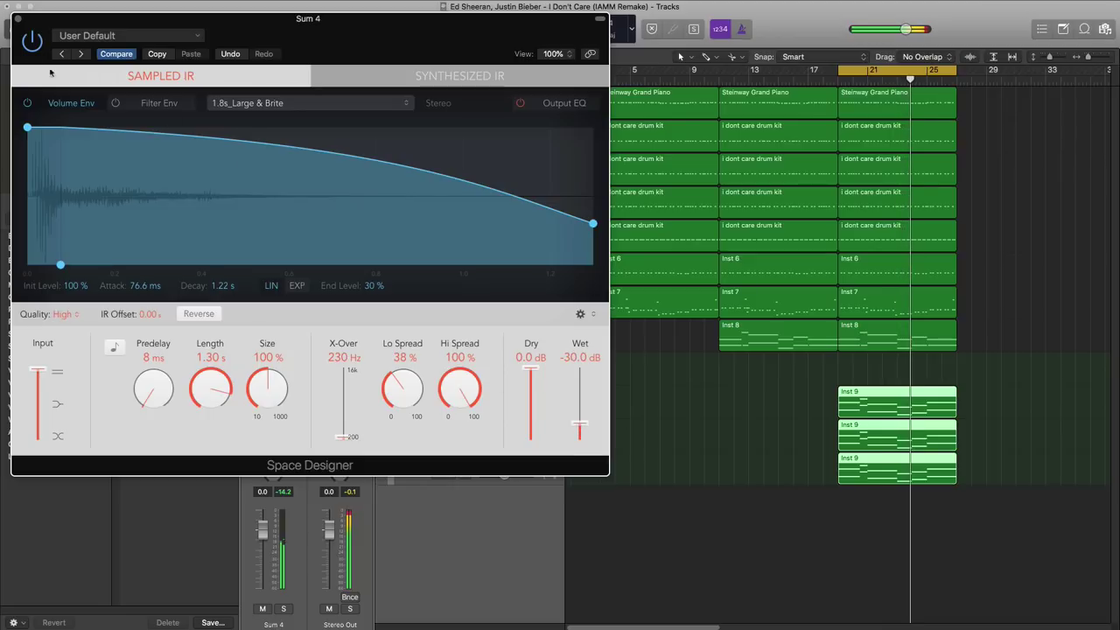
pyautogui.click(17, 18)
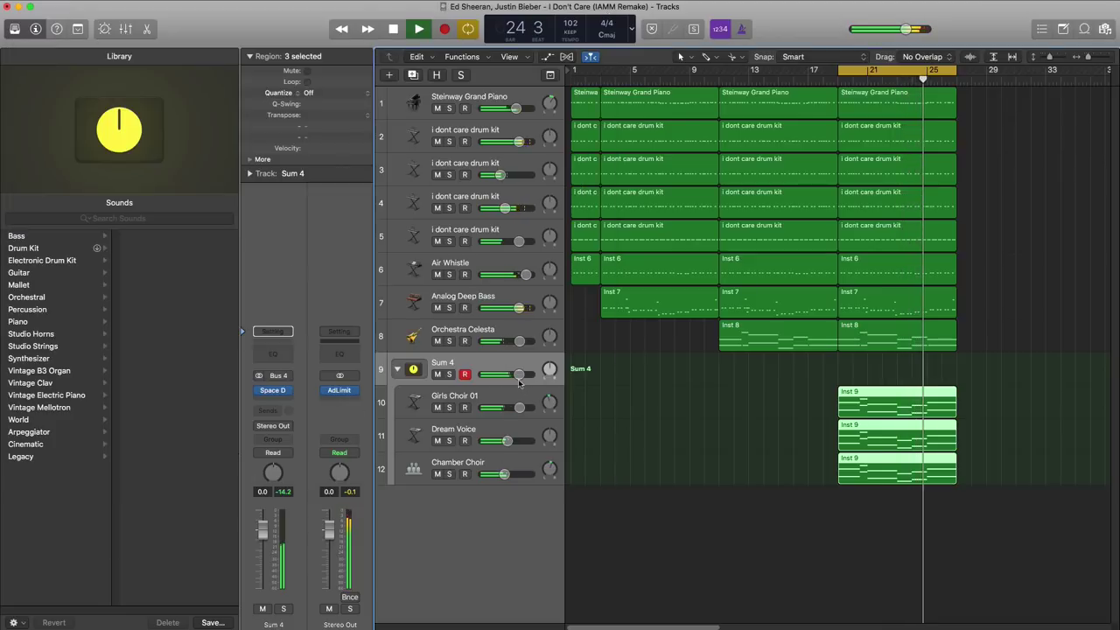
pyautogui.moveTo(519, 373); pyautogui.dragTo(512, 374)
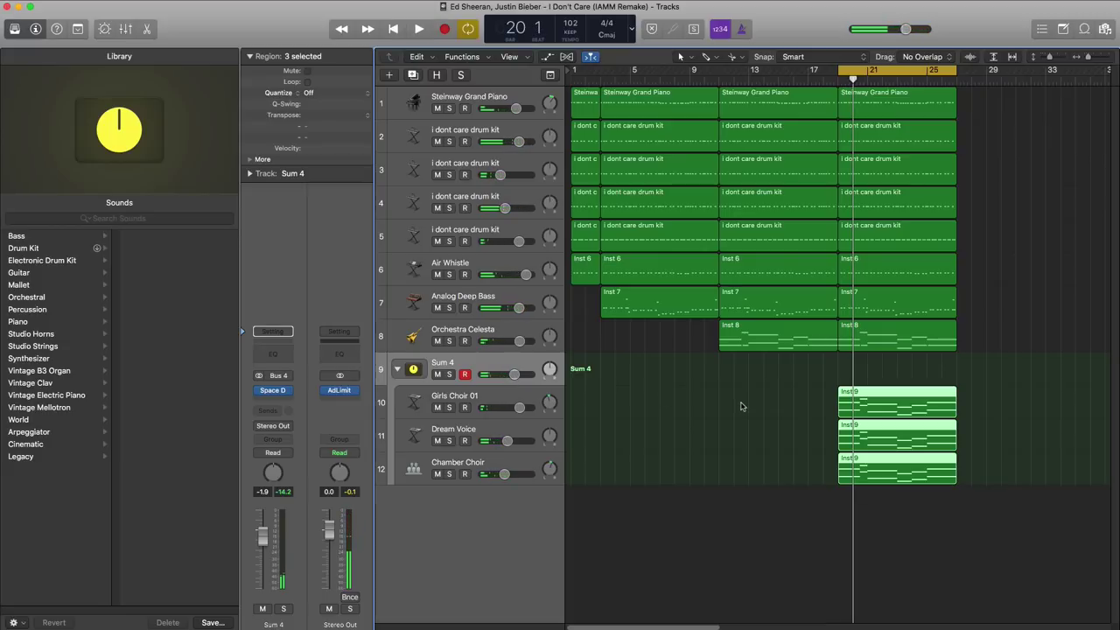
# Step: Hide the Library, repeat all regions of bars 19 to 27 from bar 27, and move the cycle range to bars 27 to 35
pyautogui.scroll(-2, 742, 406)
pyautogui.hscroll(-4, 741, 406)
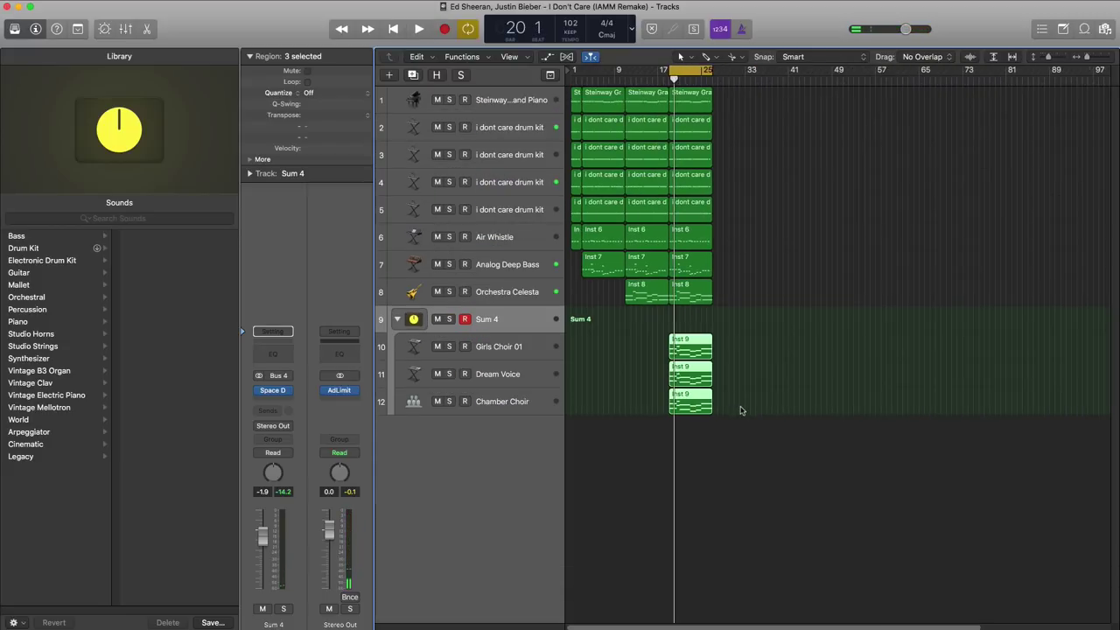
pyautogui.click(16, 30)
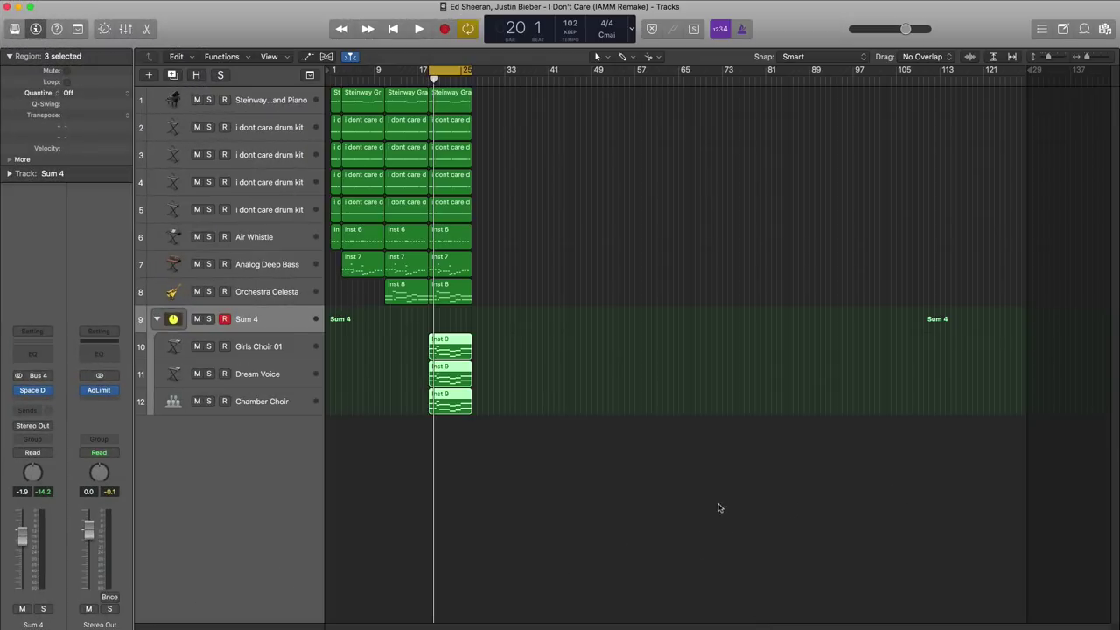
pyautogui.moveTo(621, 484); pyautogui.dragTo(444, 125)
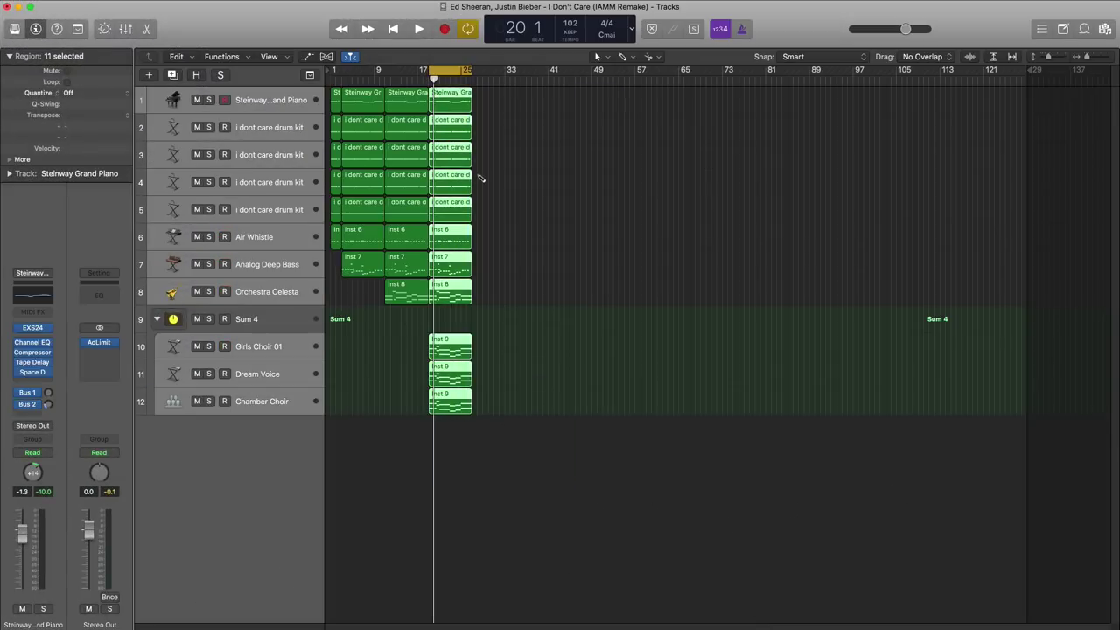
pyautogui.press('super+r')
pyautogui.moveTo(456, 73); pyautogui.dragTo(498, 74)
pyautogui.scroll(6, 643, 196)
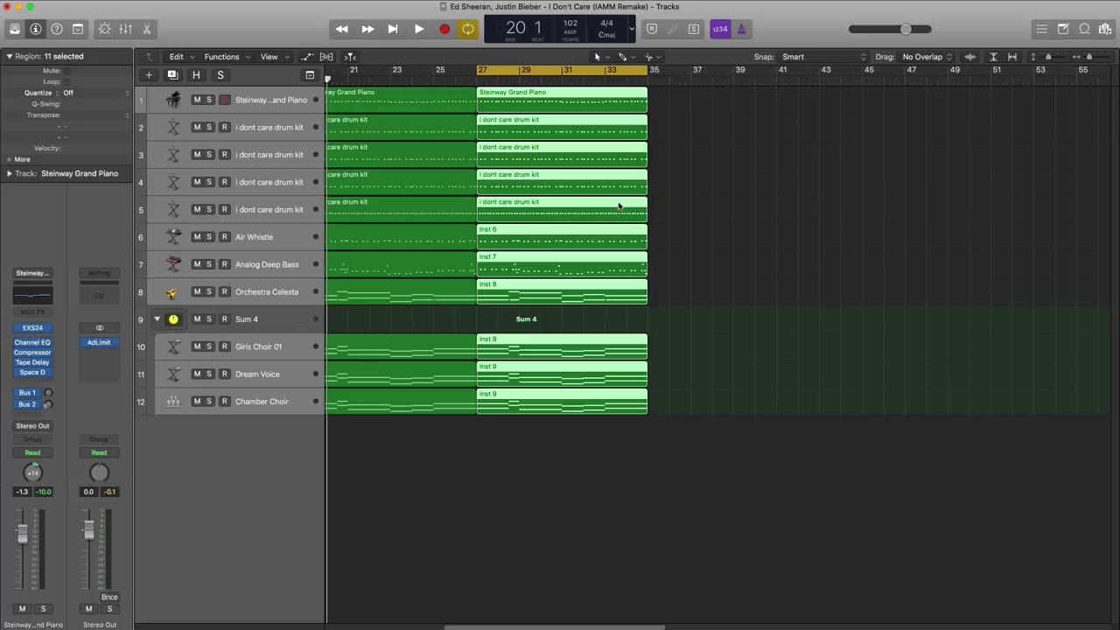
# Step: Split the repeated regions on all tracks at bar 28 and delete the one-bar pieces between bars 27 and 28
pyautogui.scroll(3, 596, 240)
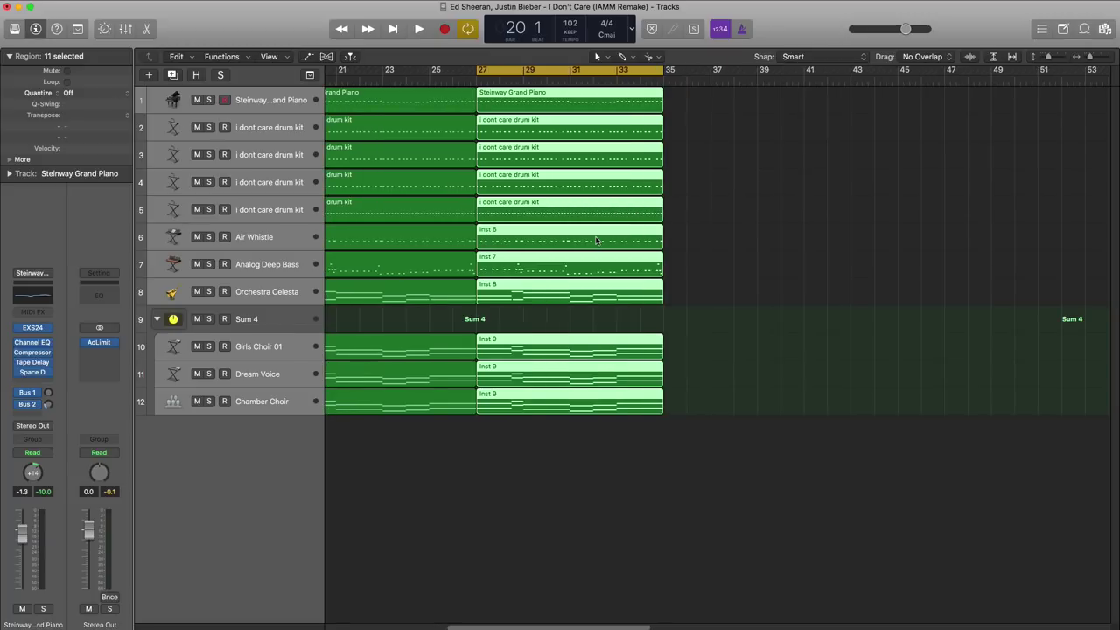
pyautogui.moveTo(525, 138); pyautogui.dragTo(506, 97)
pyautogui.click(855, 277)
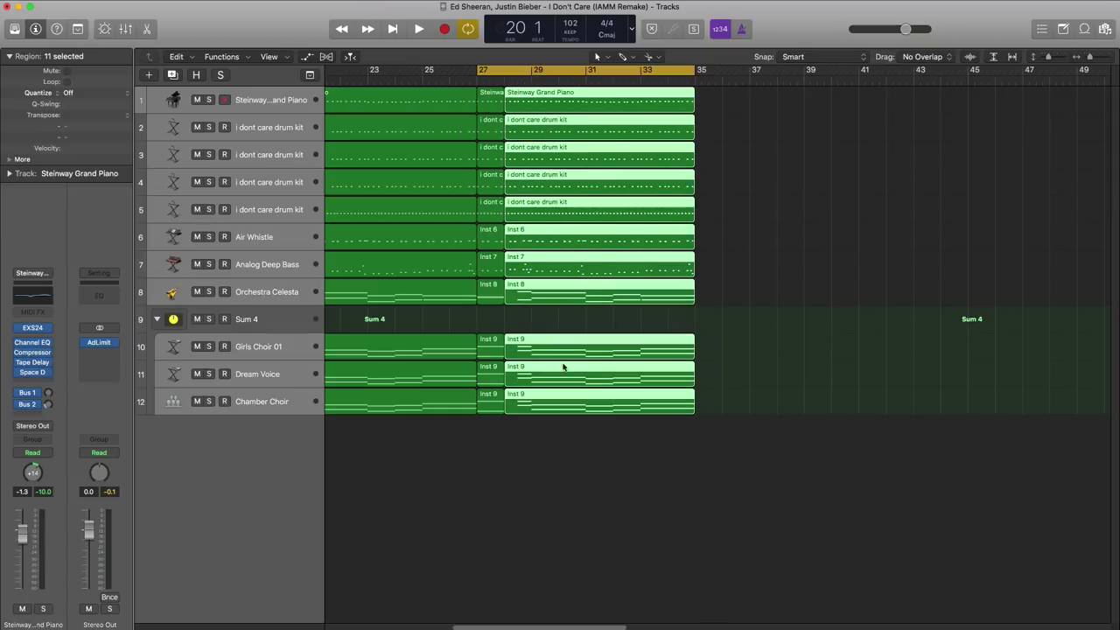
pyautogui.moveTo(491, 446); pyautogui.dragTo(491, 102)
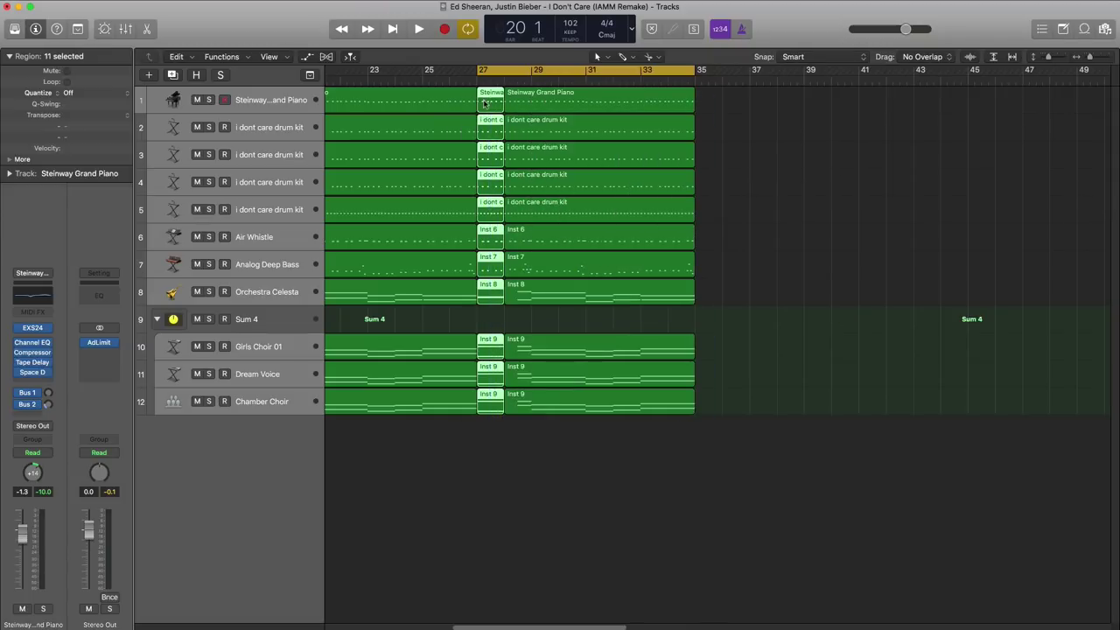
pyautogui.press('Delete')
# Step: Delete the three choir regions and the Orchestra Celesta region in the section starting at bar 28
pyautogui.moveTo(682, 453); pyautogui.dragTo(579, 333)
pyautogui.press('Delete')
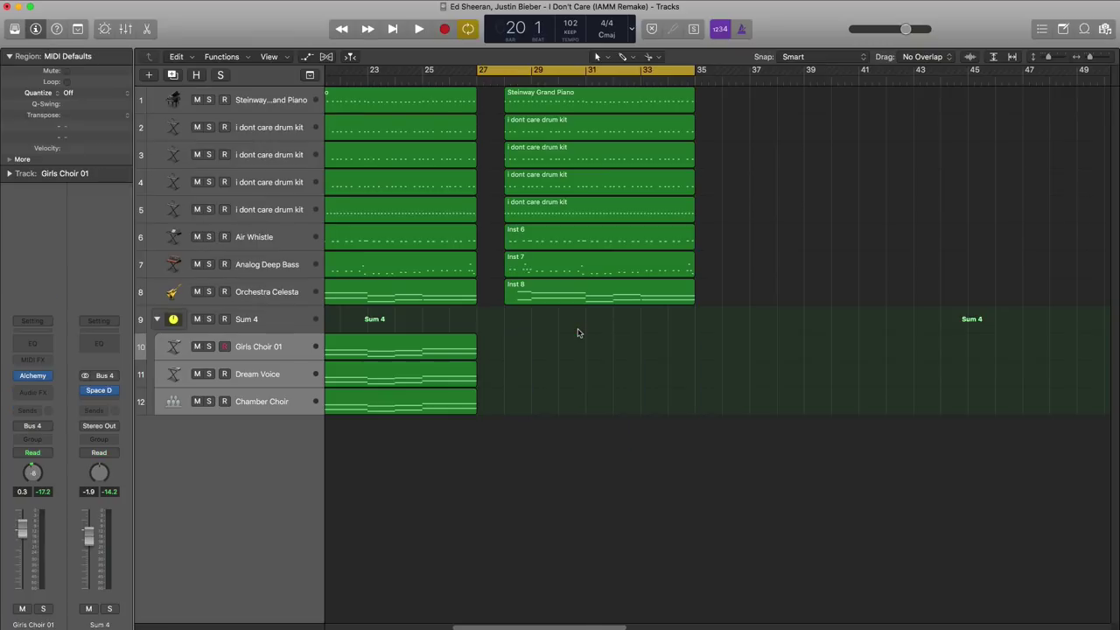
pyautogui.click(582, 298)
pyautogui.press('Delete')
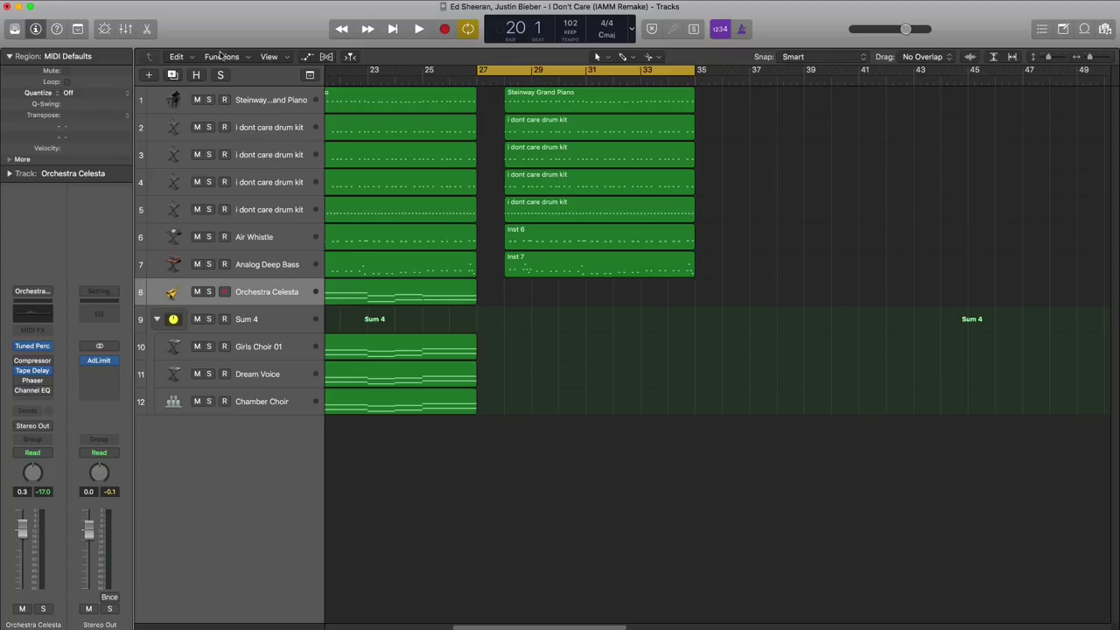
# Step: Create a software instrument track below the choir stack and load the i dont care drum kit in its EXS24 sampler
pyautogui.click(149, 75)
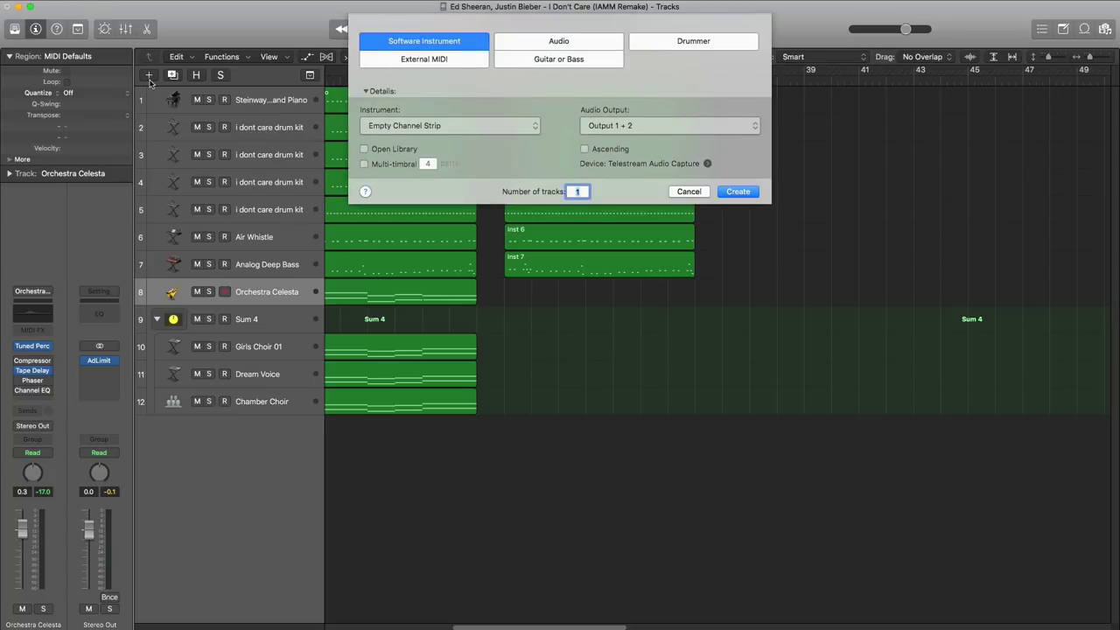
pyautogui.press('Return')
pyautogui.moveTo(232, 312); pyautogui.dragTo(249, 499)
pyautogui.click(38, 376)
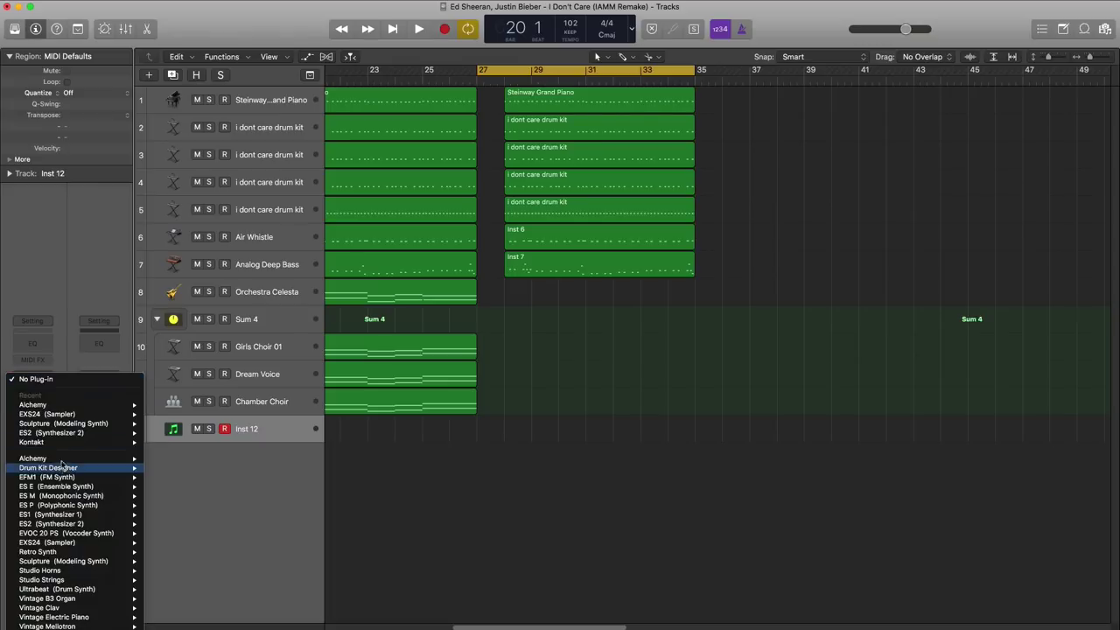
pyautogui.click(48, 417)
pyautogui.click(289, 75)
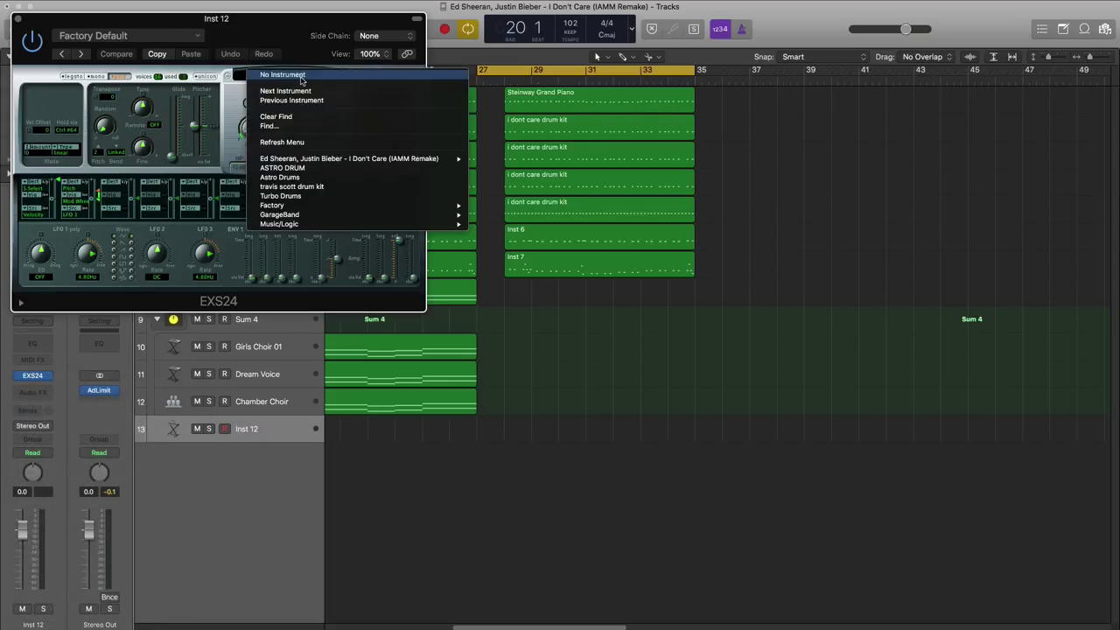
pyautogui.click(495, 159)
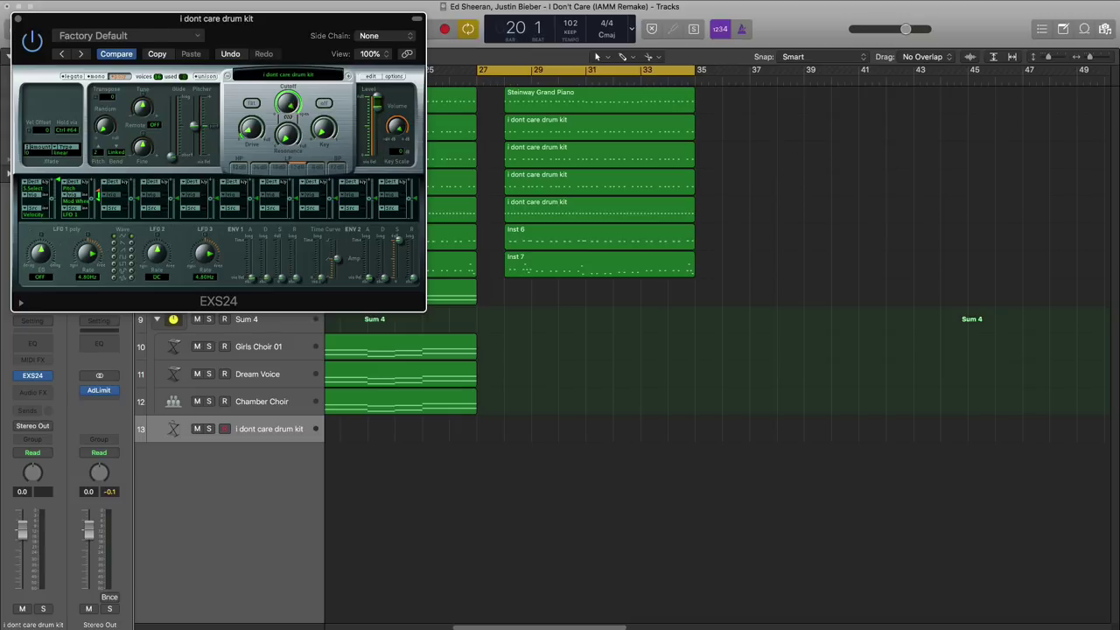
pyautogui.click(18, 19)
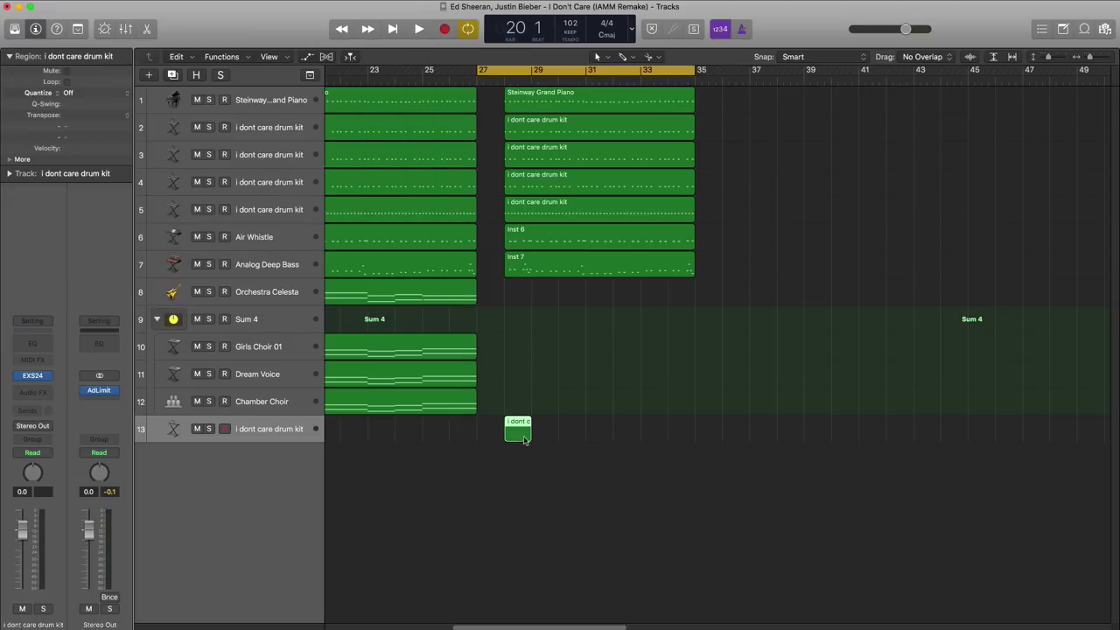
# Step: Create a region from bar 28 to 35 on the new drum kit track, match the cycle range to it, and play the section
pyautogui.moveTo(575, 435); pyautogui.dragTo(693, 431)
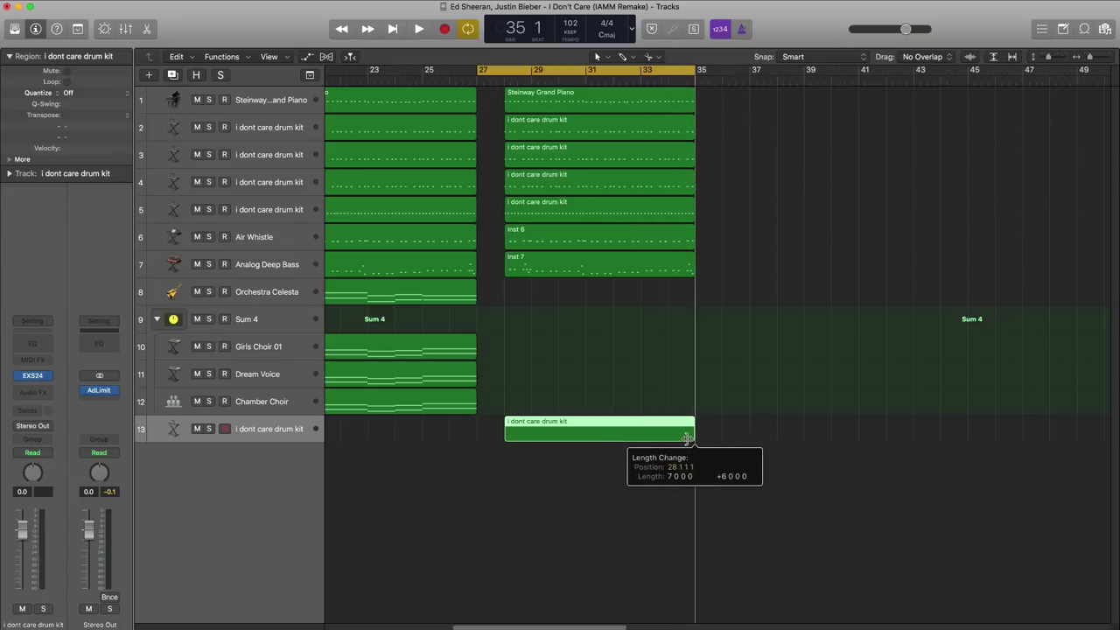
pyautogui.click(512, 70)
pyautogui.moveTo(506, 71); pyautogui.dragTo(688, 96)
pyautogui.press('space')
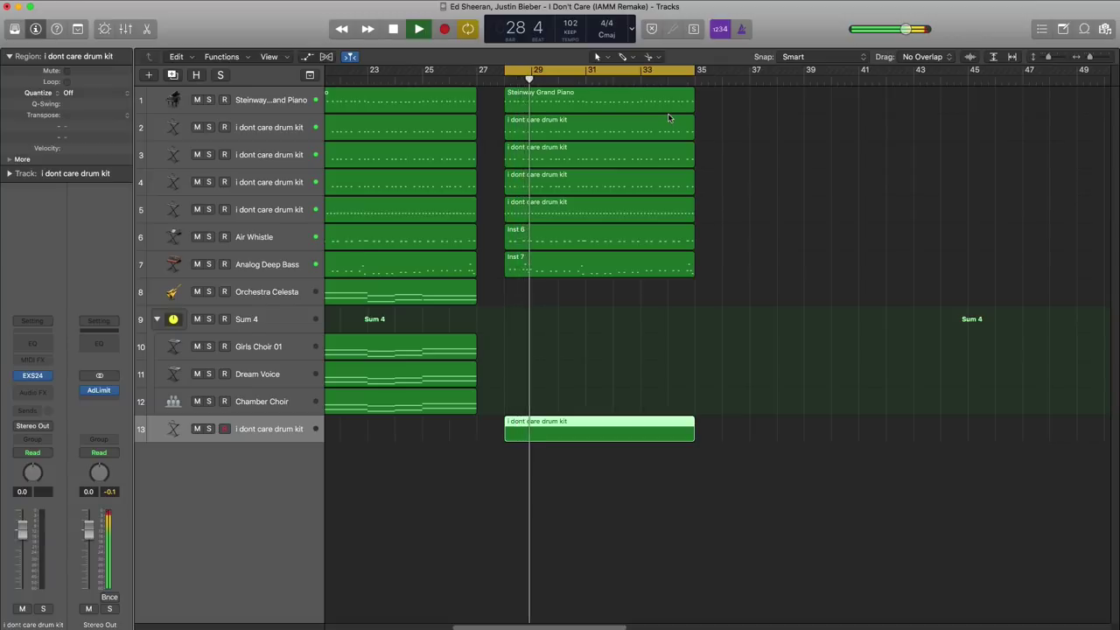
pyautogui.press('space')
# Step: Open the new region in the Piano Roll and add a short C3 note just before beat 2 of bar 28
pyautogui.doubleClick(574, 430)
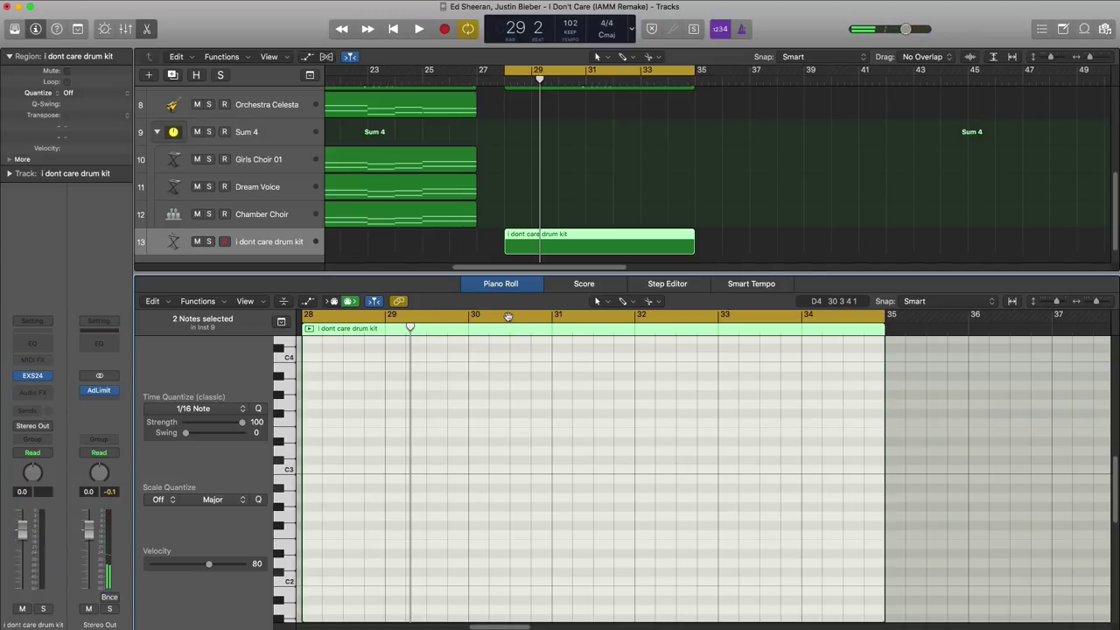
pyautogui.press('space')
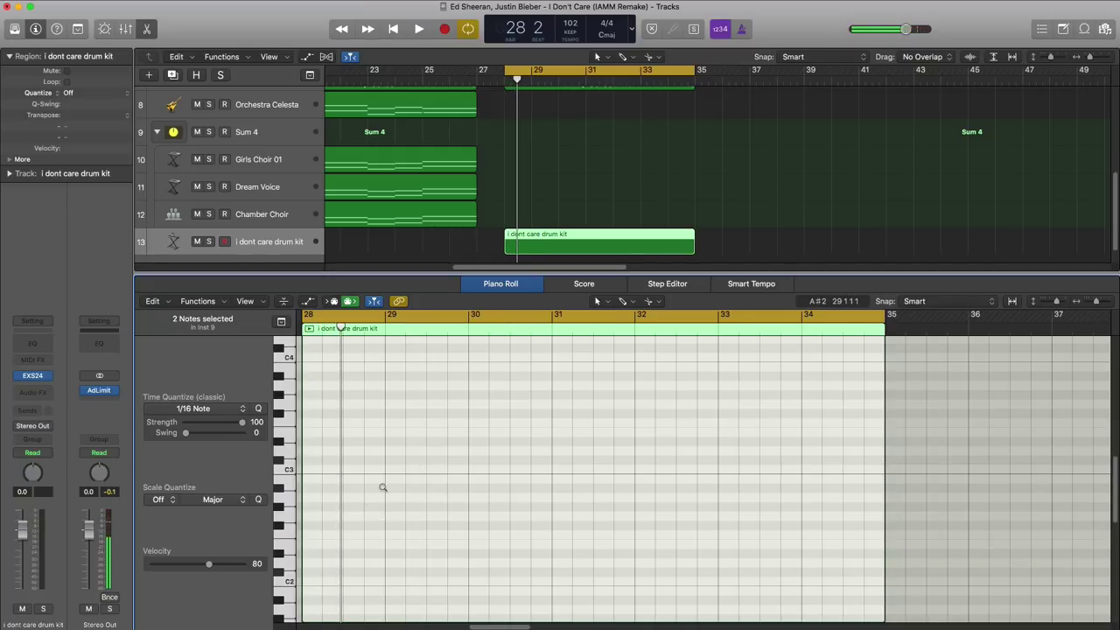
pyautogui.scroll(3, 382, 488)
pyautogui.hscroll(-3, 382, 490)
pyautogui.press('space')
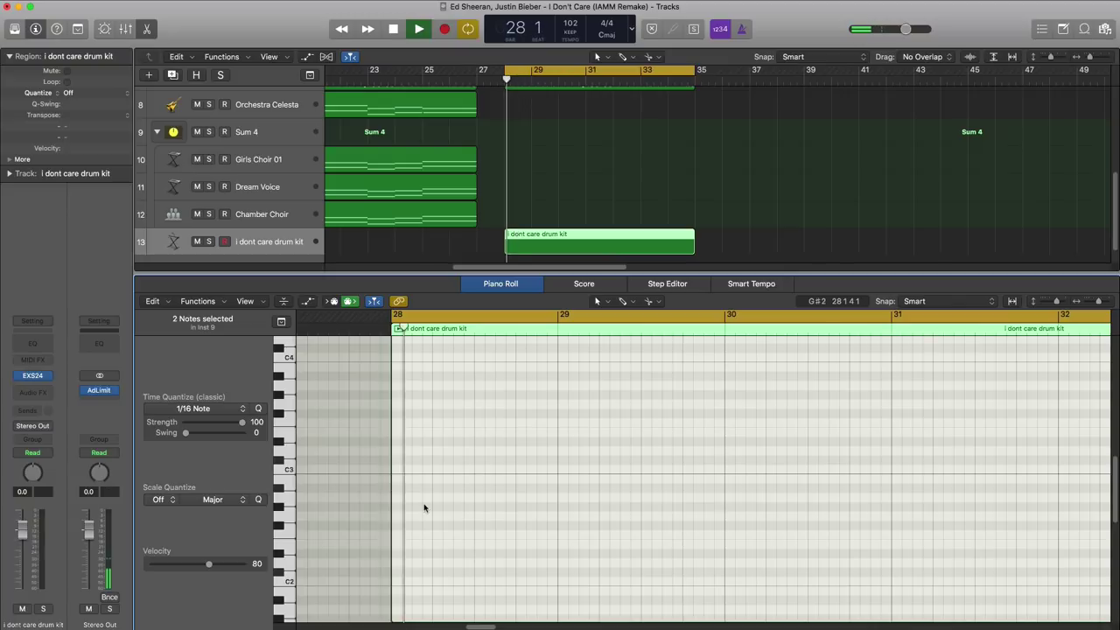
pyautogui.press('space')
pyautogui.click(427, 470)
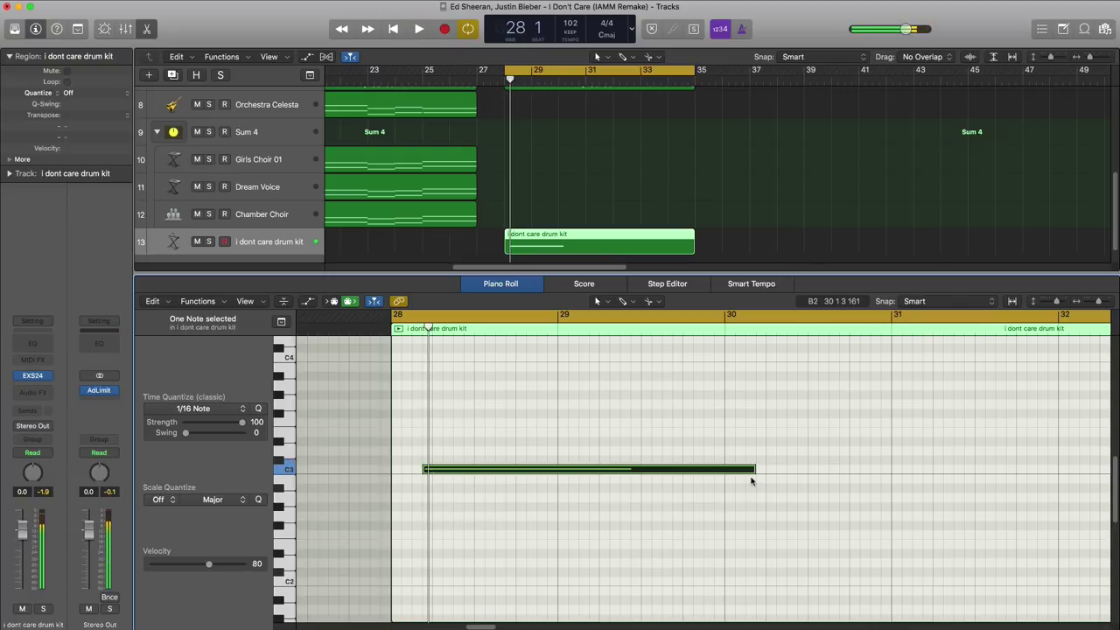
pyautogui.moveTo(751, 480); pyautogui.dragTo(437, 485)
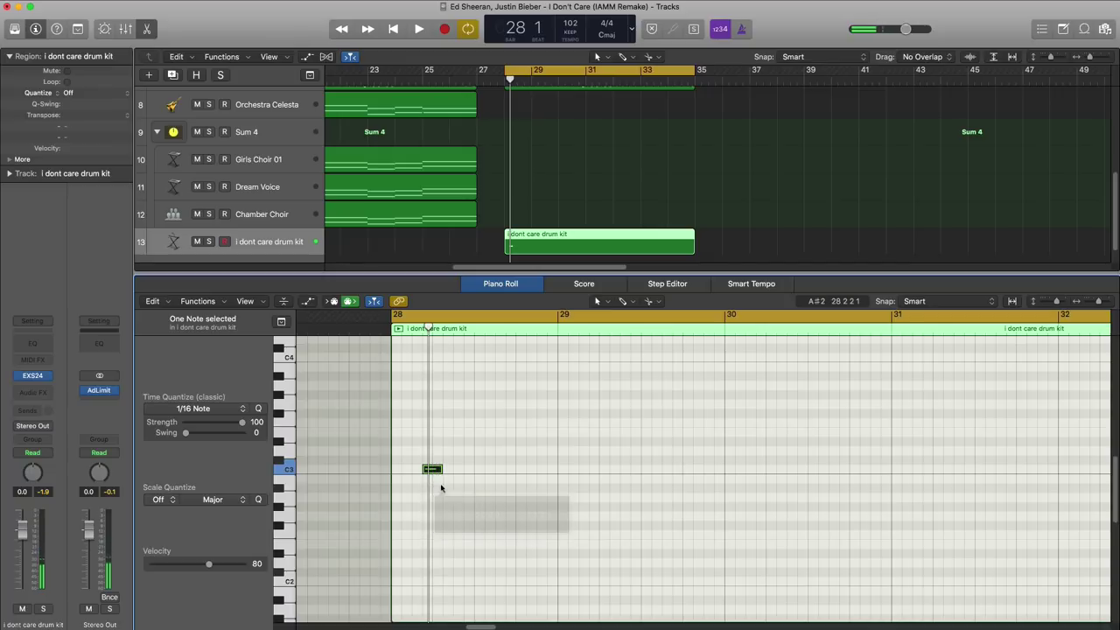
# Step: Copy the C3 note to the middle of beat 2, then copy both notes two beats on, checking the timing by playback
pyautogui.press('space')
pyautogui.press('space')
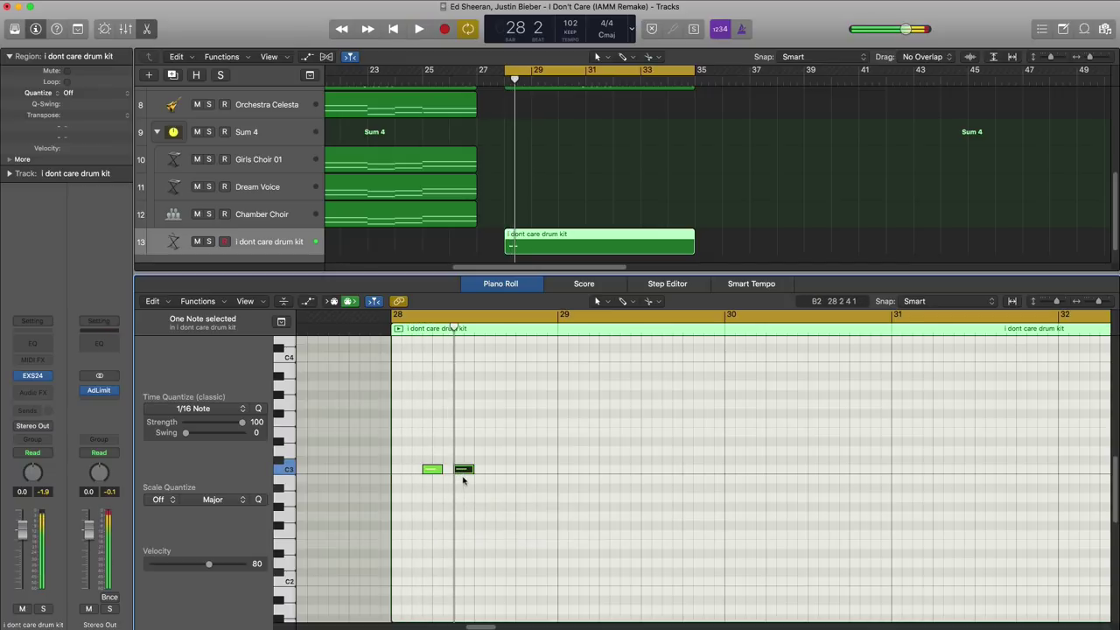
pyautogui.press('space')
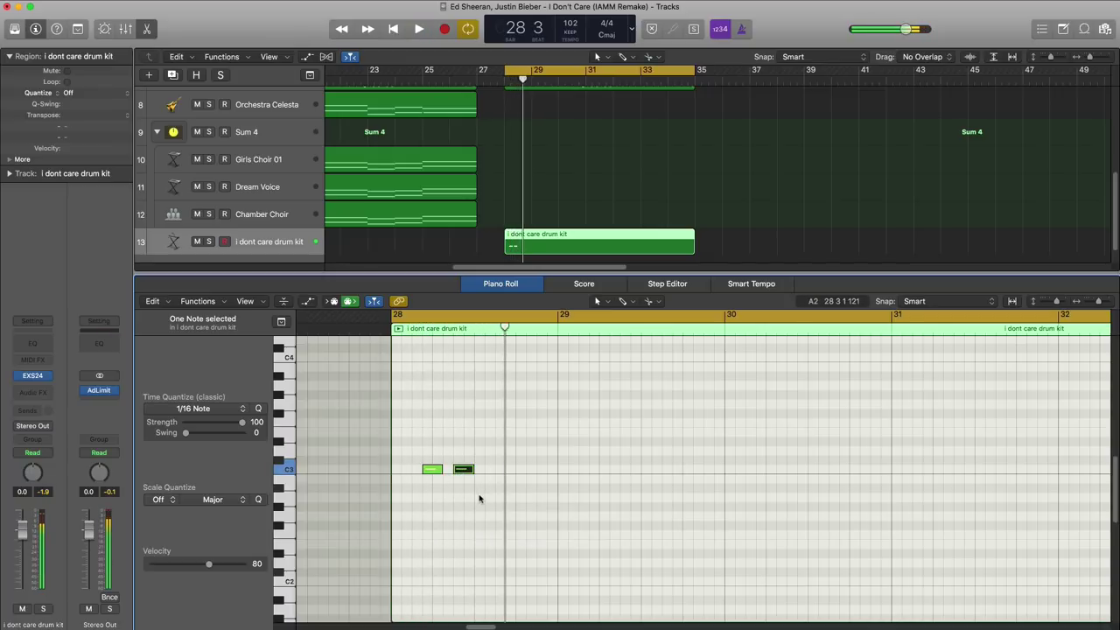
pyautogui.moveTo(482, 492); pyautogui.dragTo(513, 474)
pyautogui.press('space')
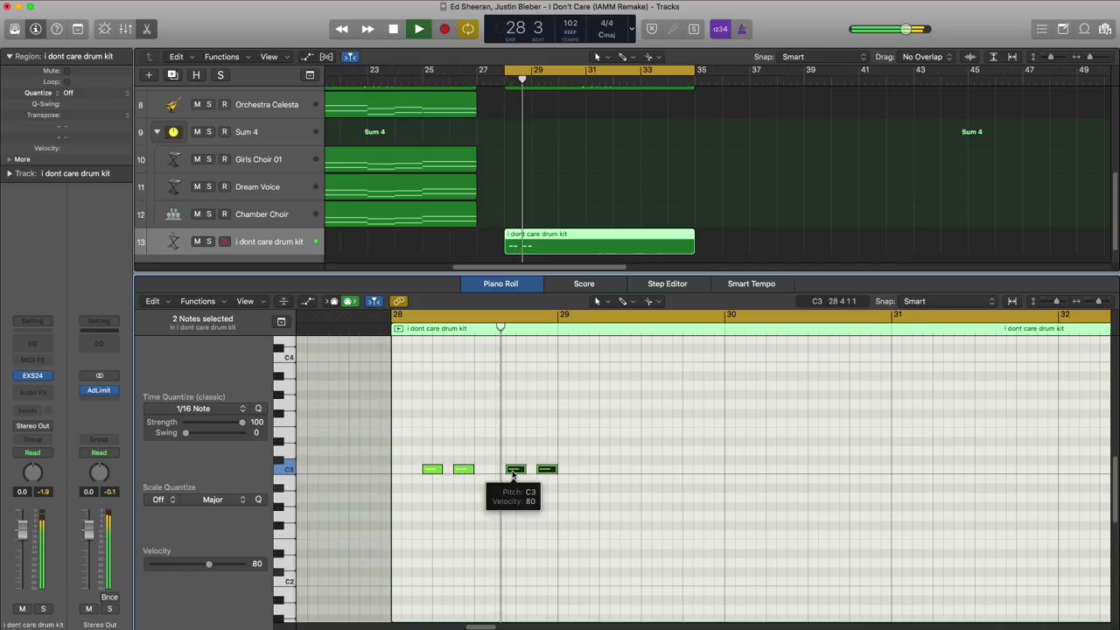
pyautogui.press('space')
# Step: Repeat the four-note C3 pattern of bar 28 until it fills the region to bar 35, then close the Piano Roll during playback
pyautogui.moveTo(583, 496); pyautogui.dragTo(388, 439)
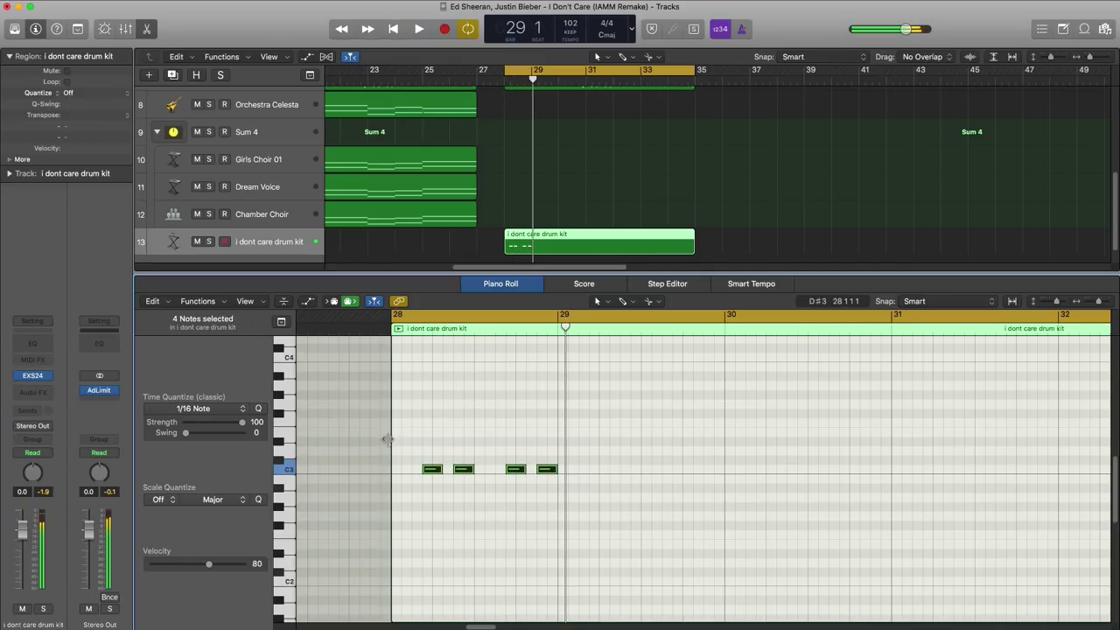
pyautogui.press('super+r')
pyautogui.press('super+r')
pyautogui.press('super+r')
pyautogui.press('space')
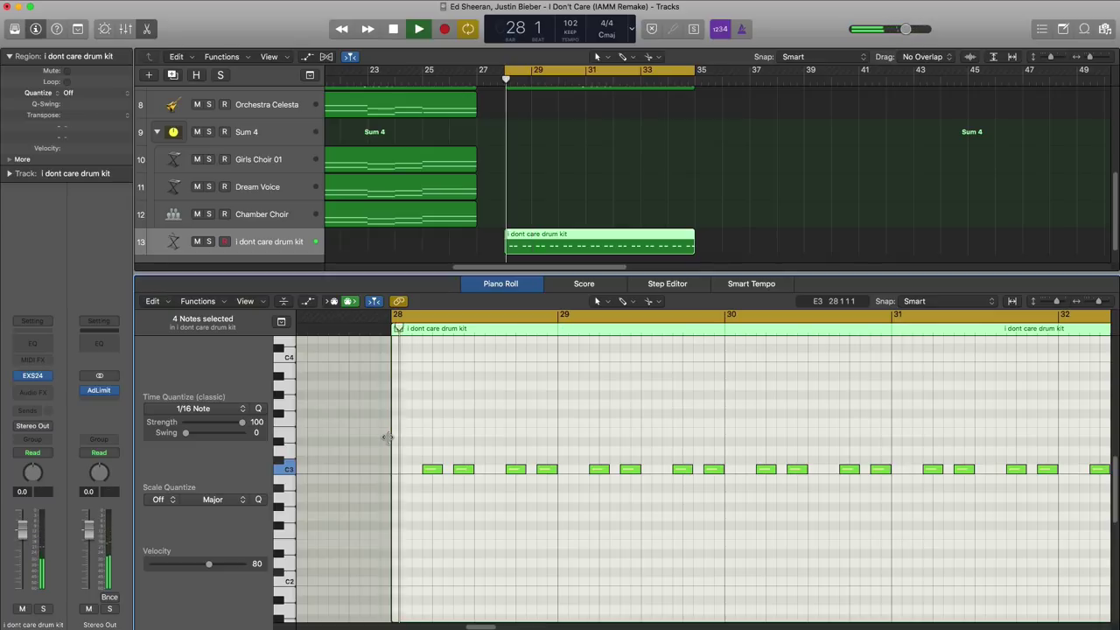
pyautogui.press('e')
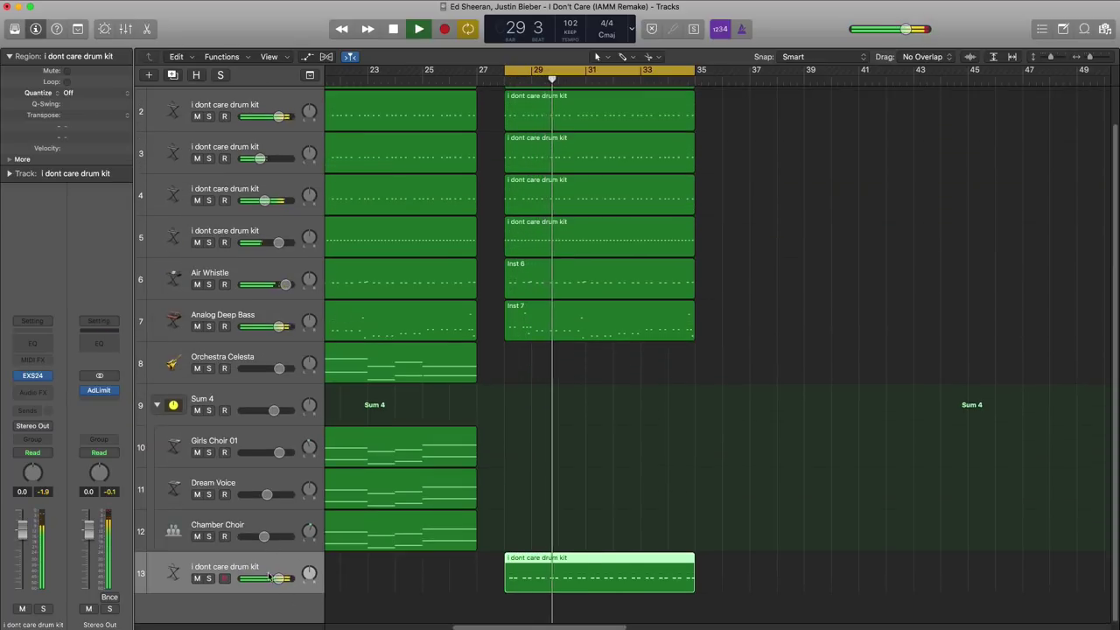
# Step: Lower Analog Deep Bass to -4.9 dB and the new drum kit track to -1.5 dB during playback, comparing with the drum track muted
pyautogui.moveTo(279, 326); pyautogui.dragTo(267, 329)
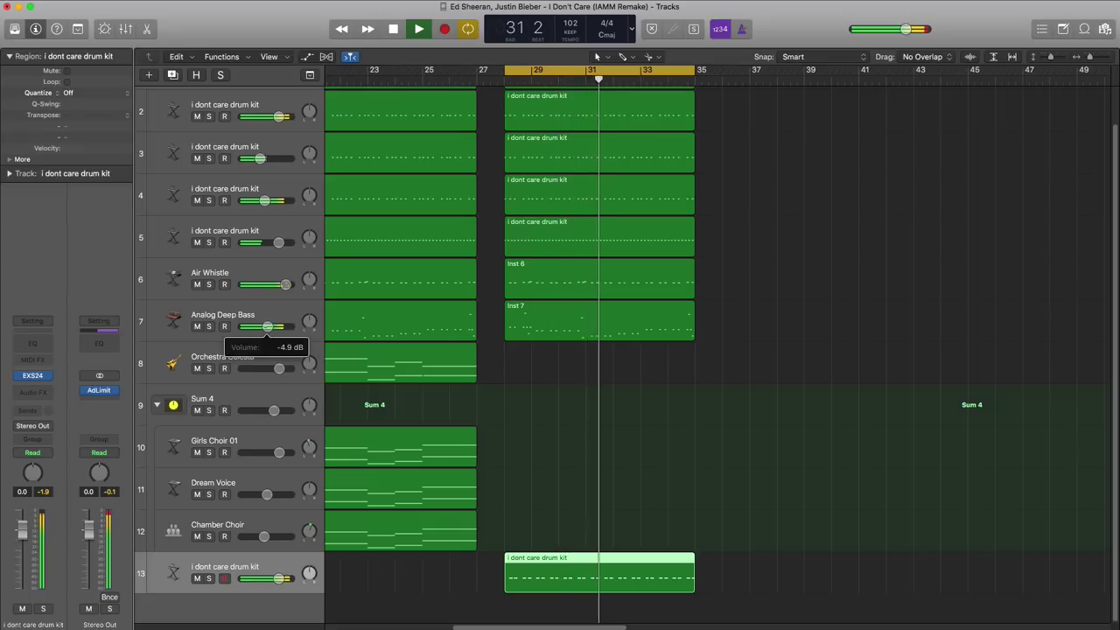
pyautogui.click(197, 578)
pyautogui.click(197, 578)
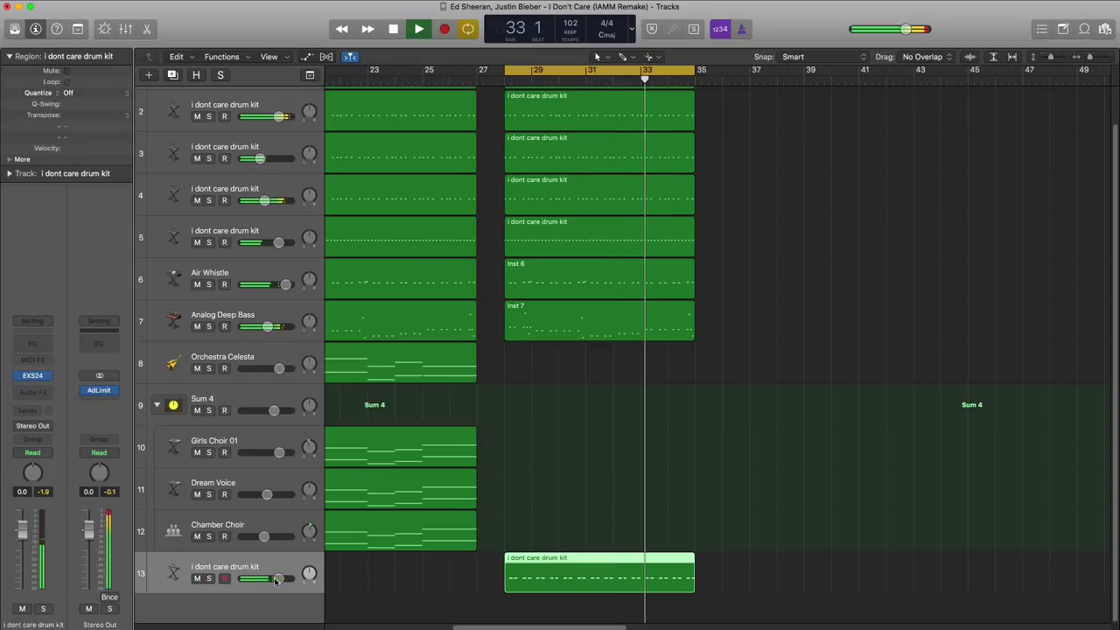
pyautogui.moveTo(279, 578); pyautogui.dragTo(274, 578)
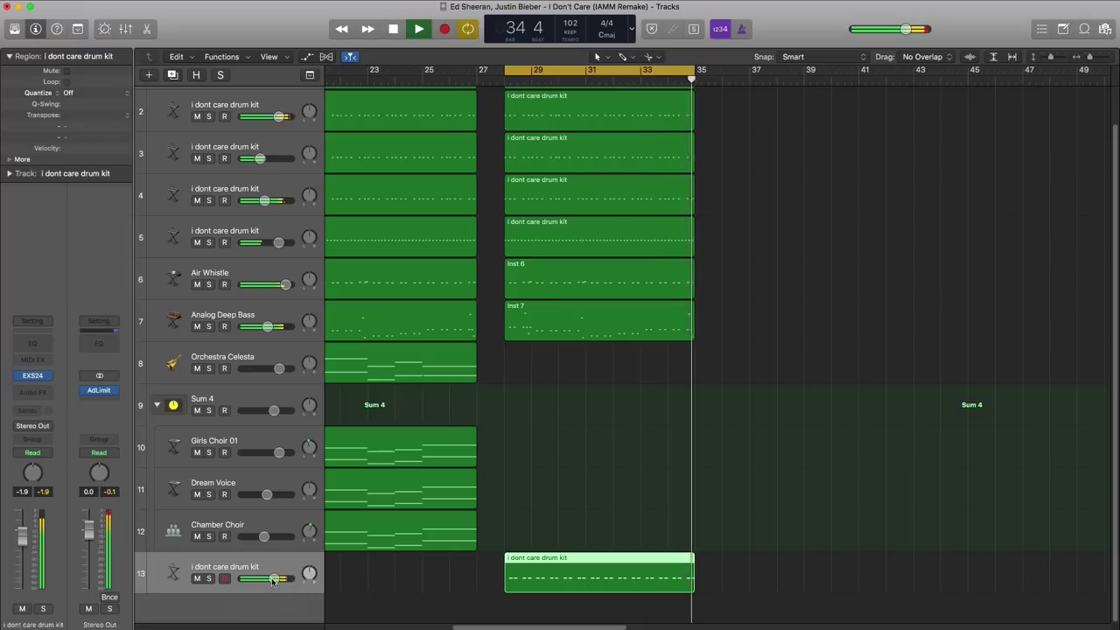
pyautogui.click(197, 579)
pyautogui.click(197, 579)
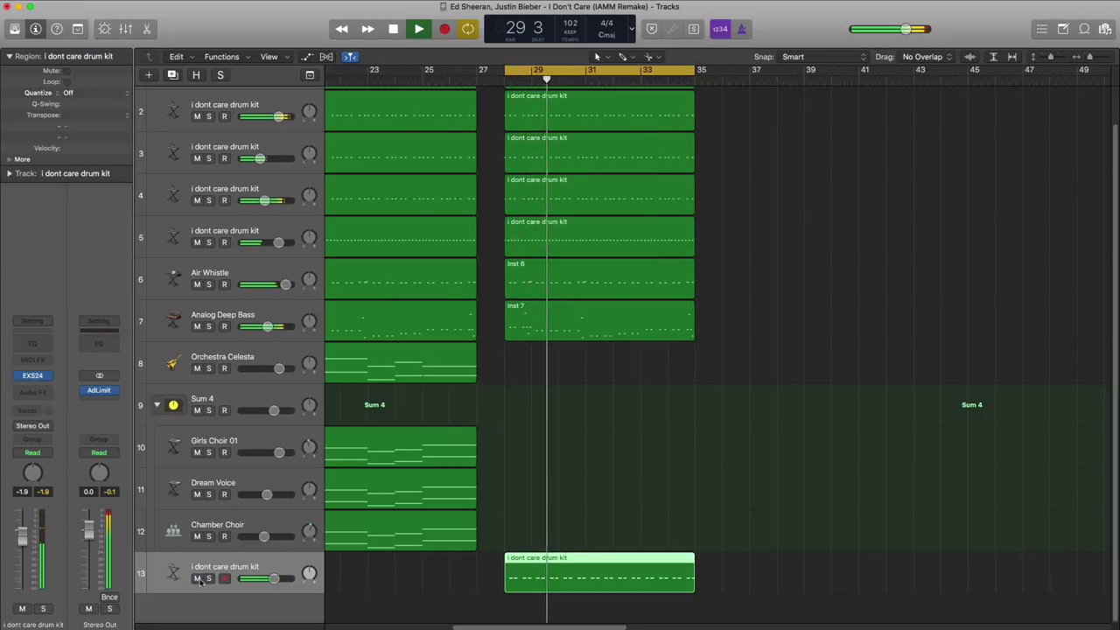
pyautogui.moveTo(274, 579); pyautogui.dragTo(275, 578)
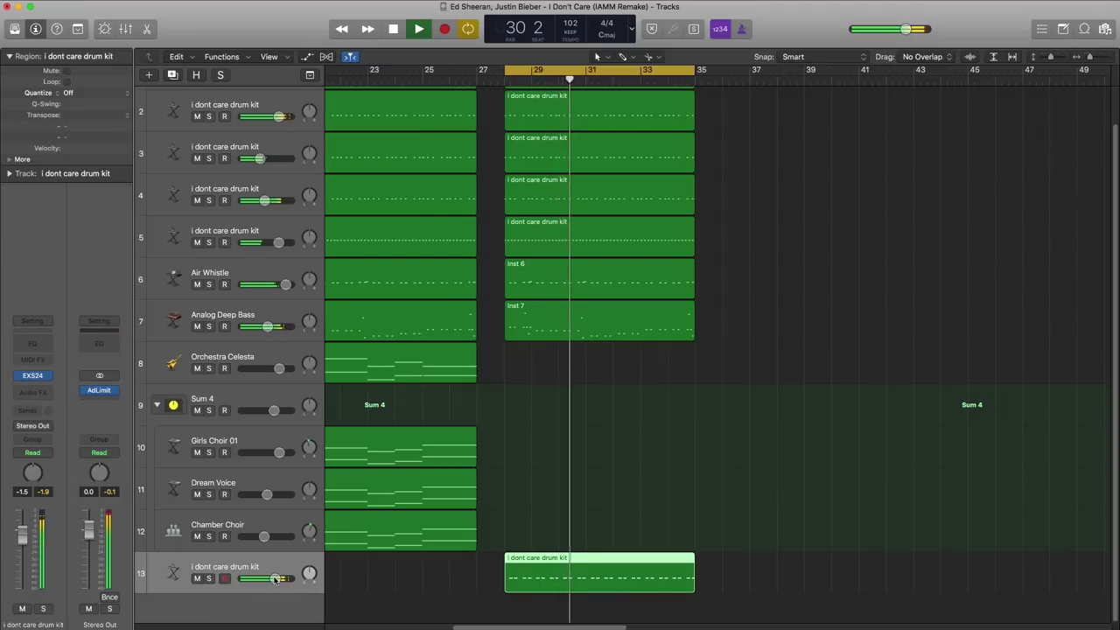
pyautogui.press('space')
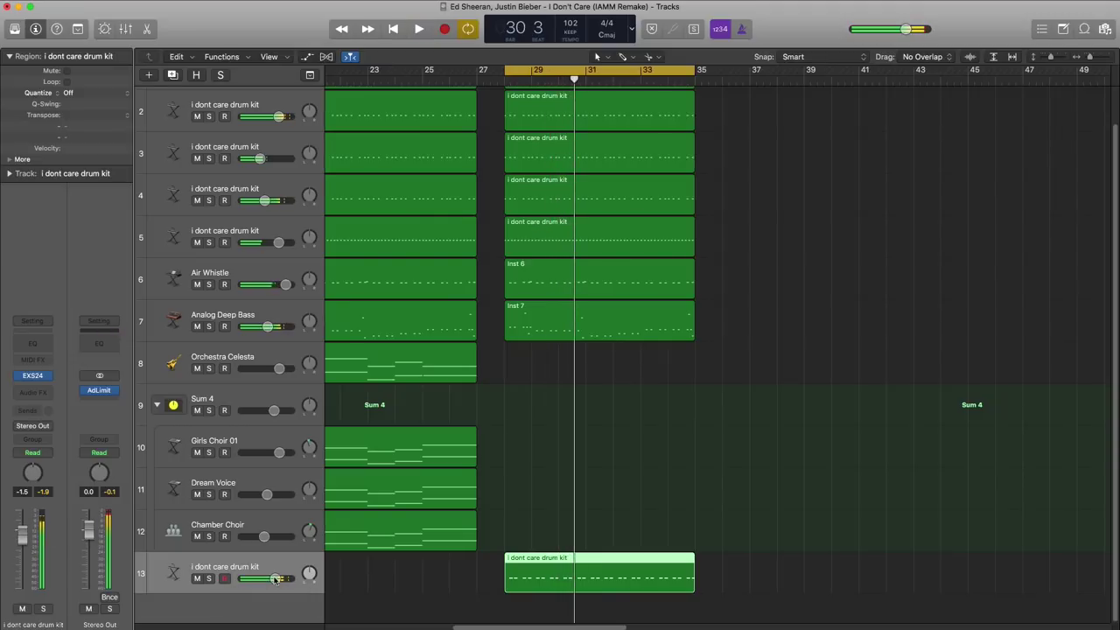
# Step: Duplicate the drum kit track as track 14, create a region on it from bar 28 to 35, and open it in the Piano Roll
pyautogui.click(173, 75)
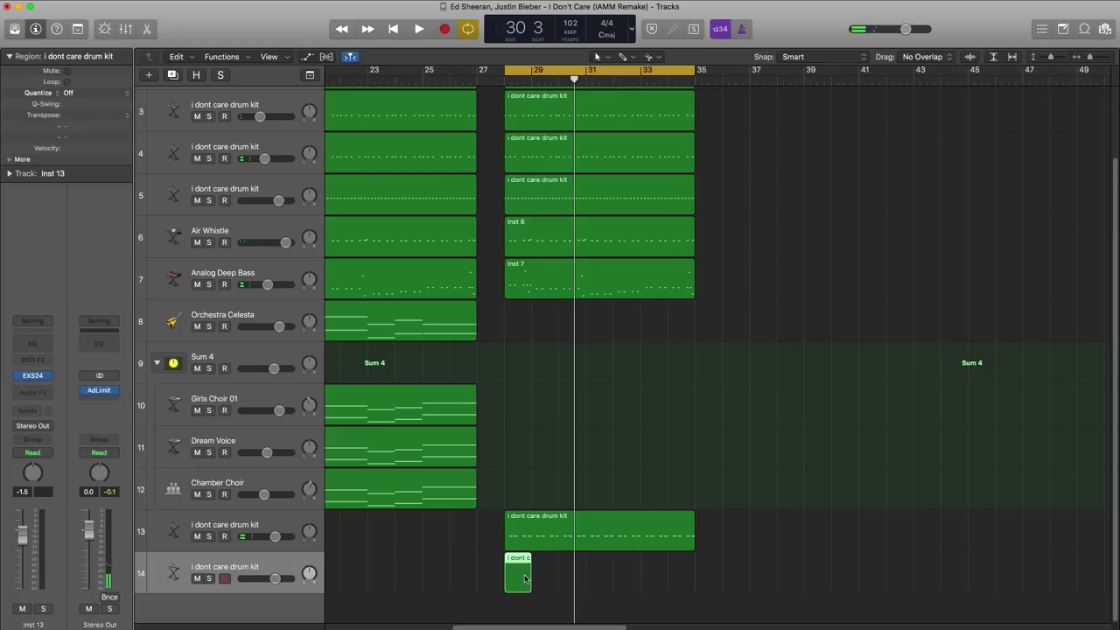
pyautogui.moveTo(525, 578); pyautogui.dragTo(695, 579)
pyautogui.doubleClick(637, 578)
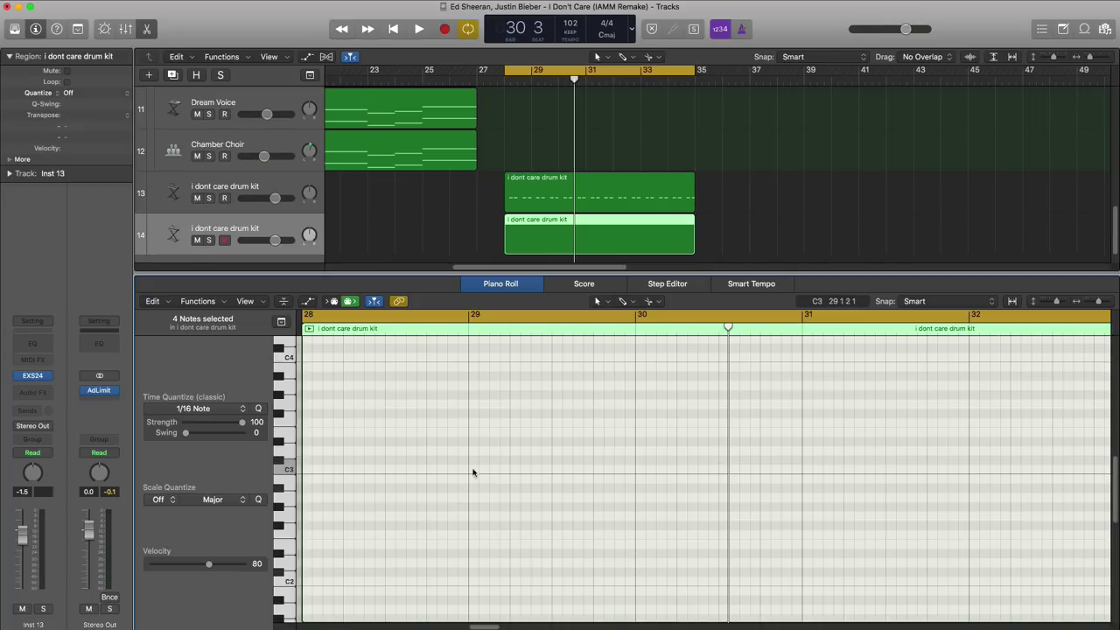
# Step: Add short D3 notes on the second half of beat 1 in bars 28 to 32 and 34, checking by playback, and close the Piano Roll
pyautogui.press('space')
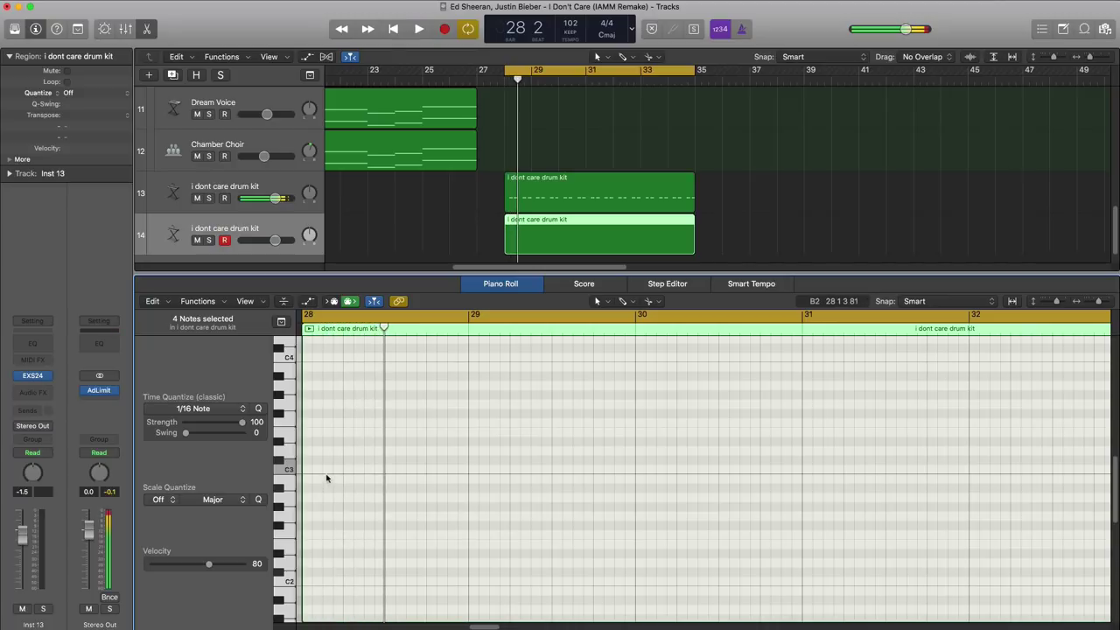
pyautogui.click(331, 470)
pyautogui.moveTo(331, 470); pyautogui.dragTo(334, 452)
pyautogui.press('space')
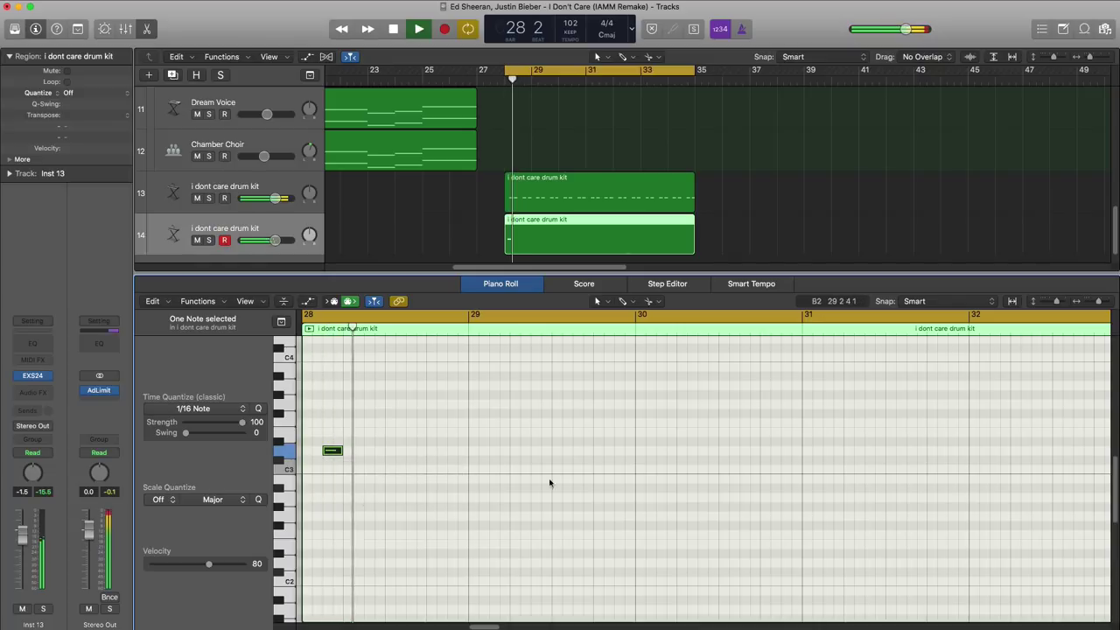
pyautogui.click(493, 452)
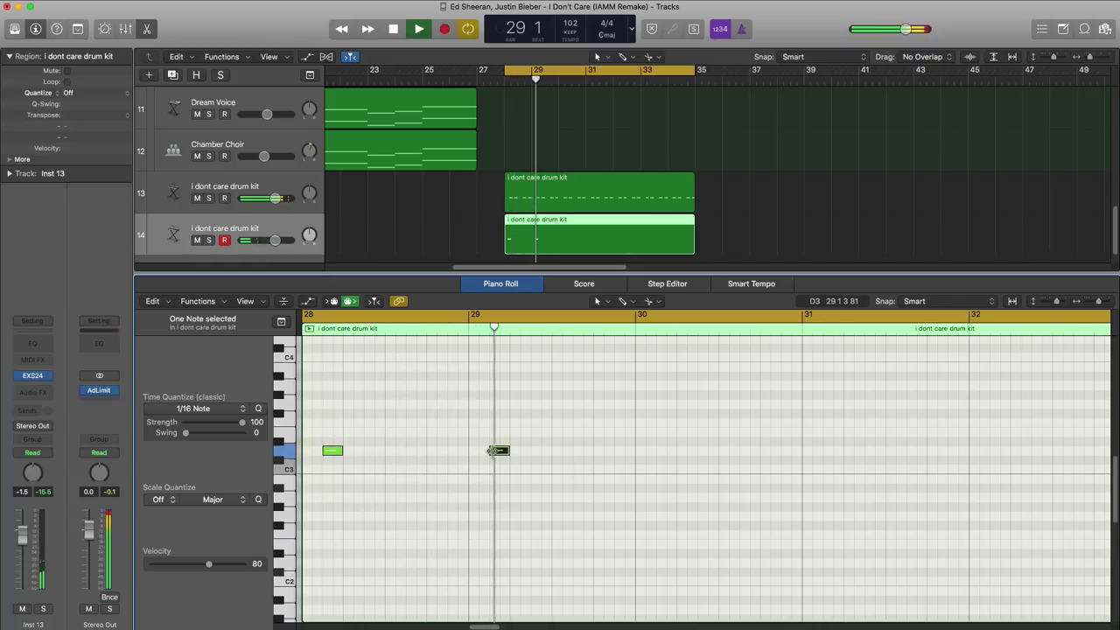
pyautogui.click(658, 451)
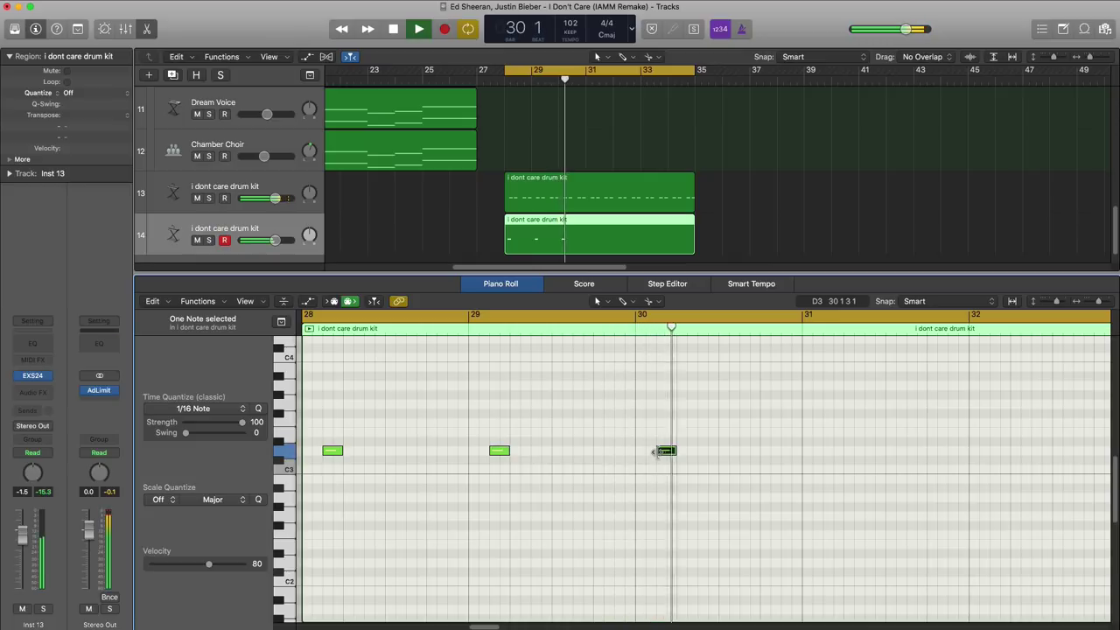
pyautogui.click(824, 452)
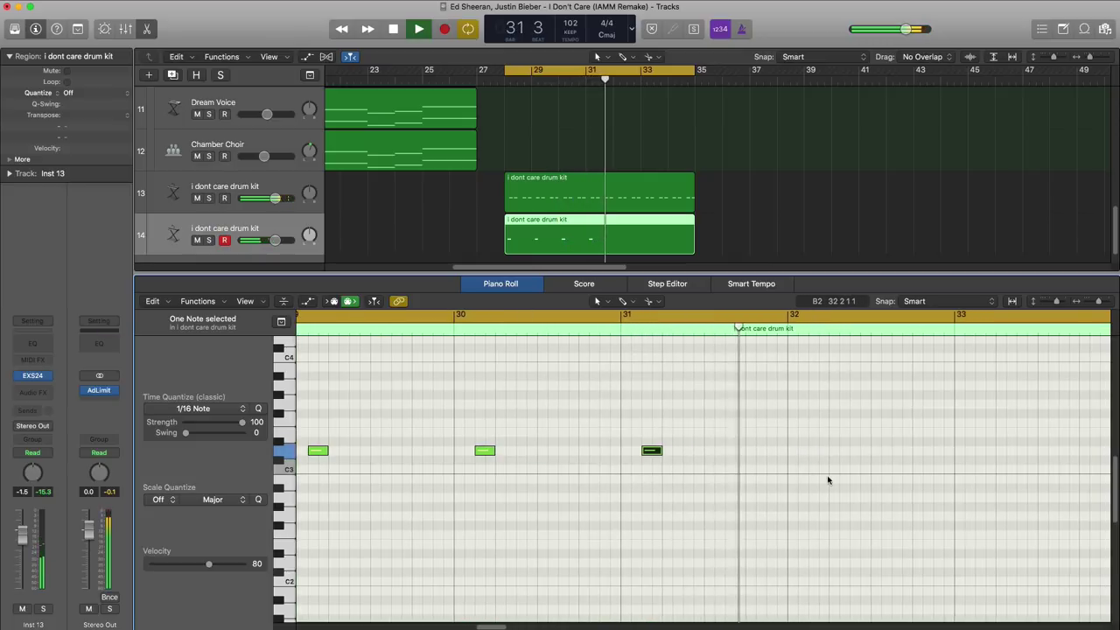
pyautogui.click(522, 451)
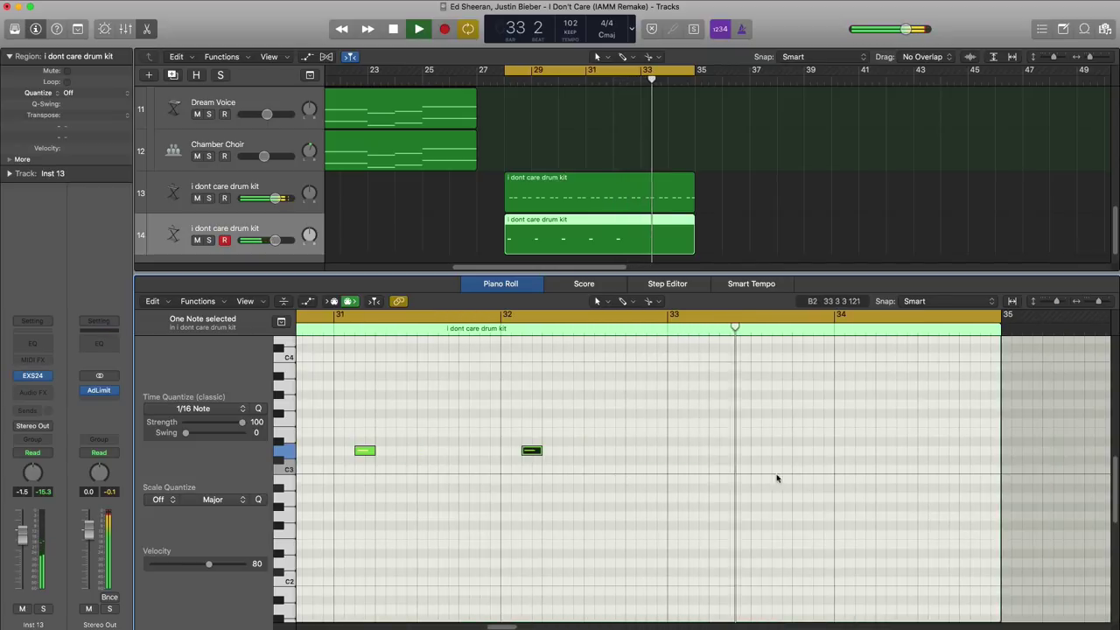
pyautogui.click(858, 451)
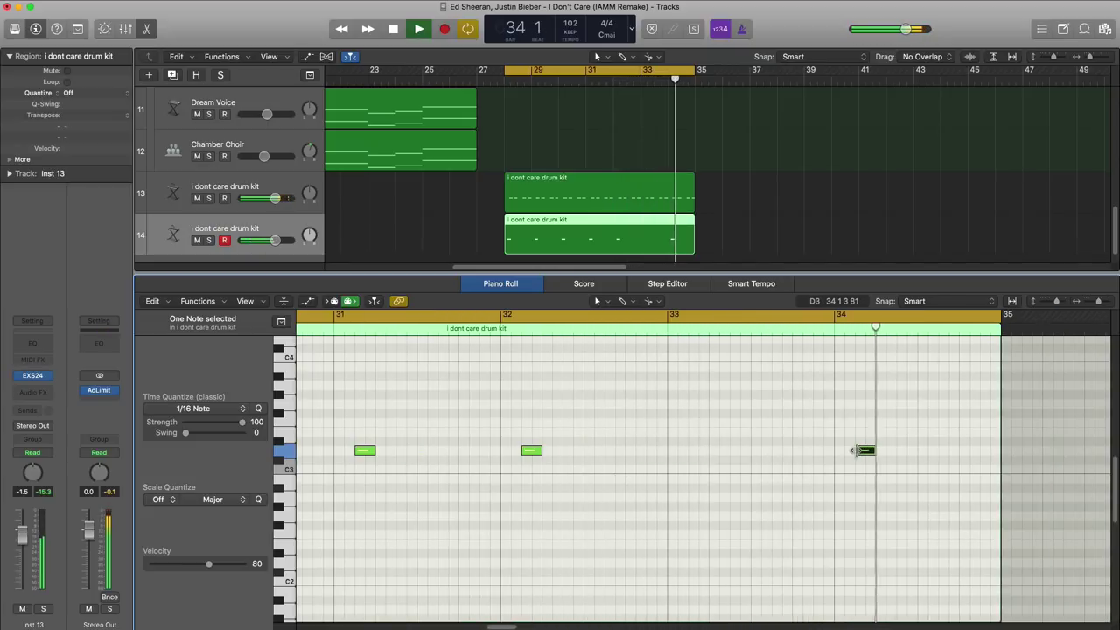
pyautogui.press('e')
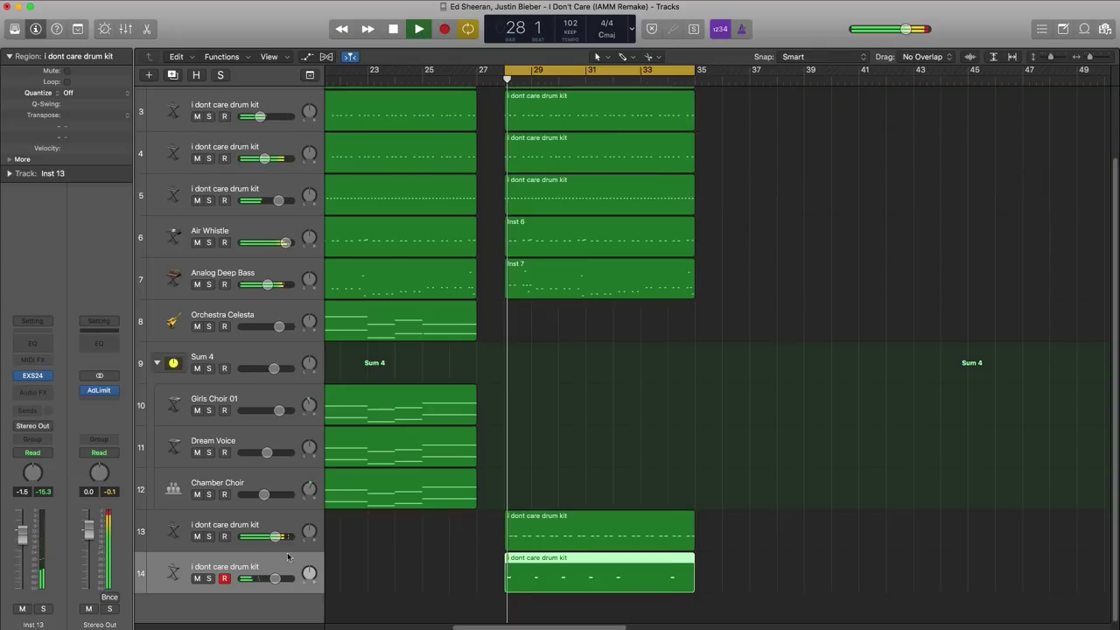
pyautogui.press('space')
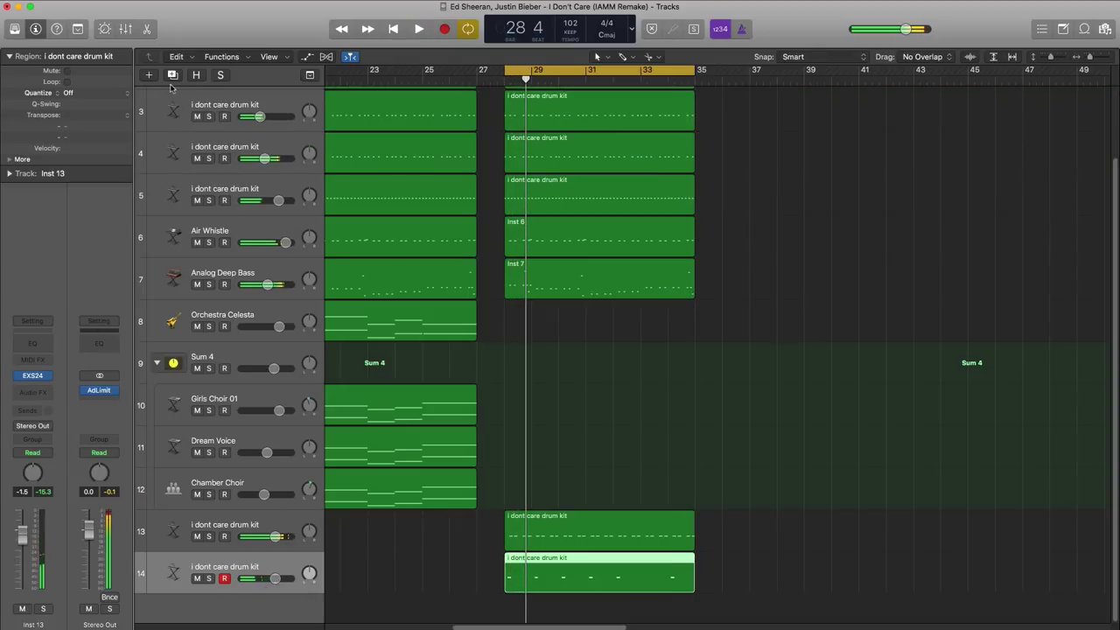
# Step: Duplicate the drum kit track again as track 15 and open a region from bar 28 to 35 on it in the Piano Roll
pyautogui.press('super+d')
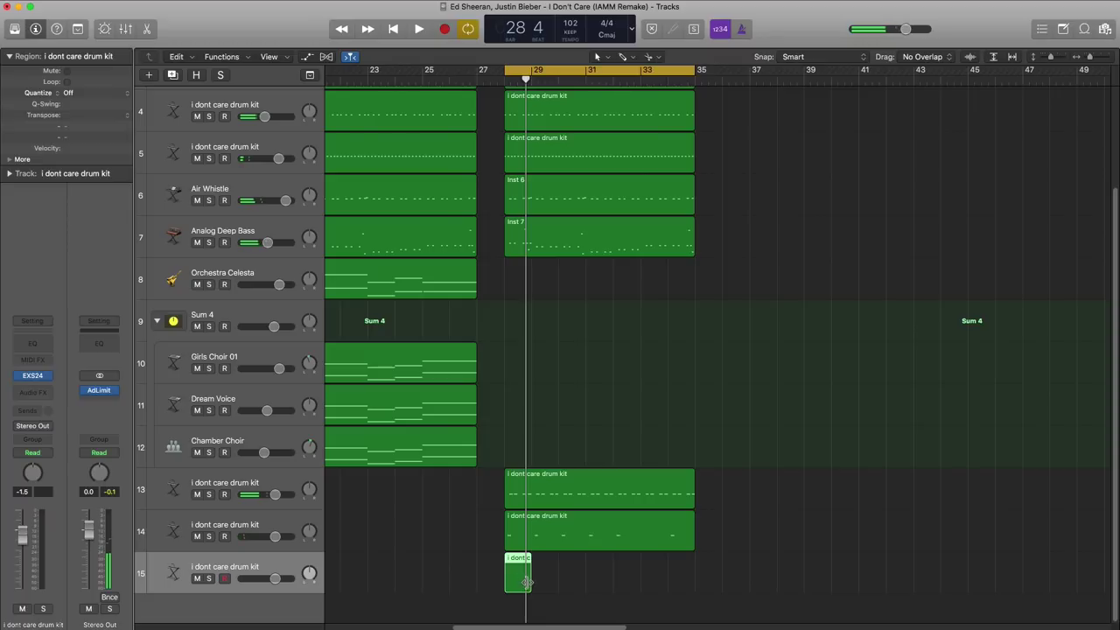
pyautogui.moveTo(528, 583); pyautogui.dragTo(669, 577)
pyautogui.press('e')
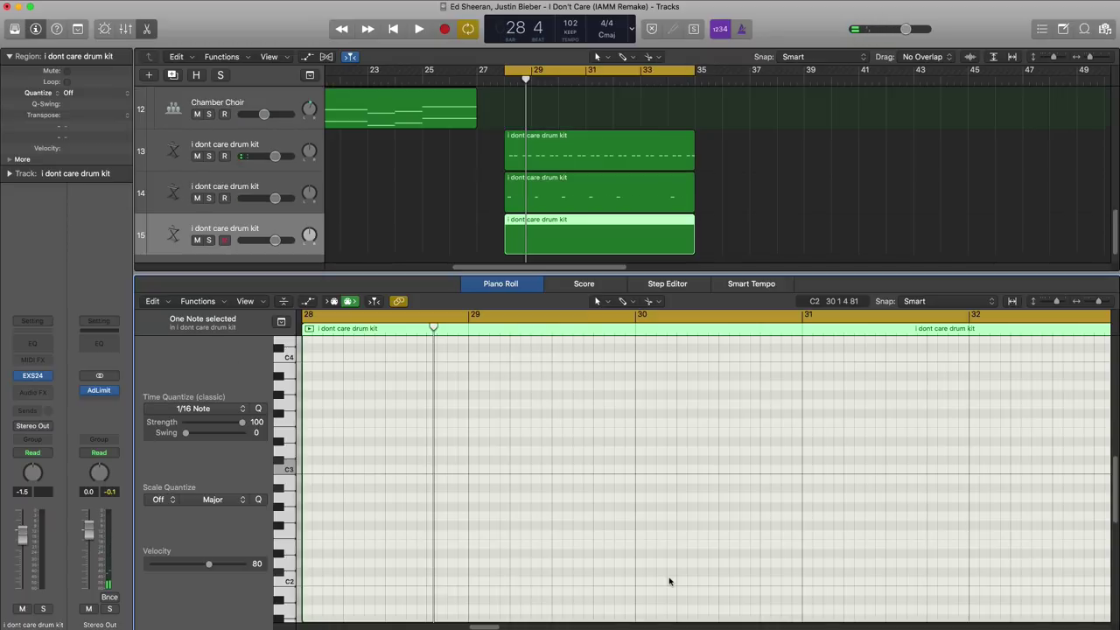
# Step: Assign the Brush Tool as the Piano Roll's alternate tool and set Time Quantize to 1/8 Note
pyautogui.click(619, 301)
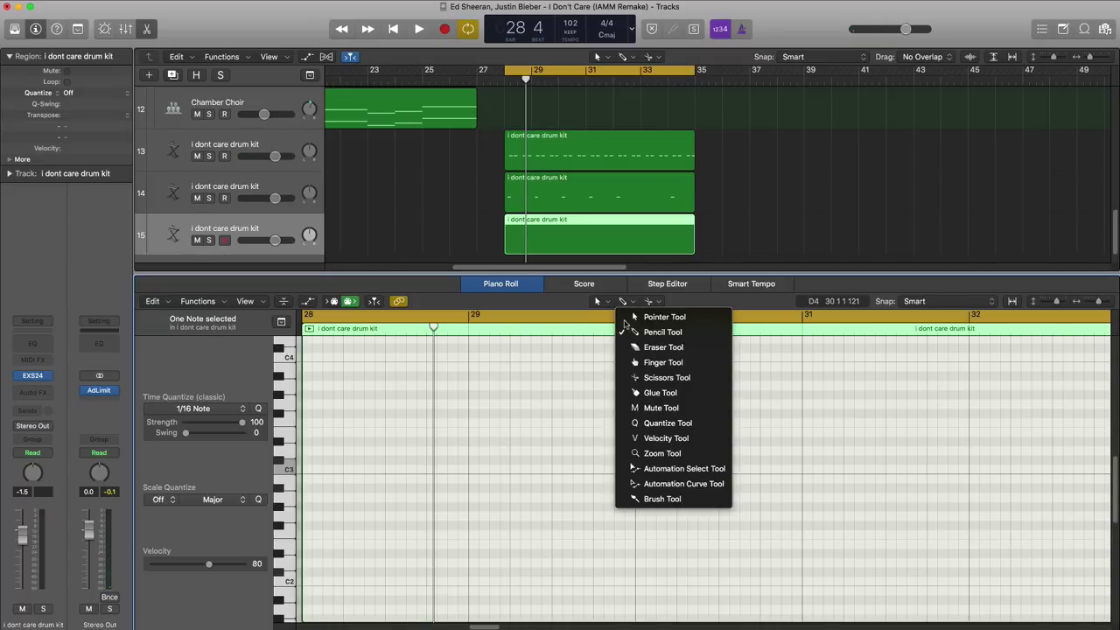
pyautogui.click(665, 499)
pyautogui.click(175, 410)
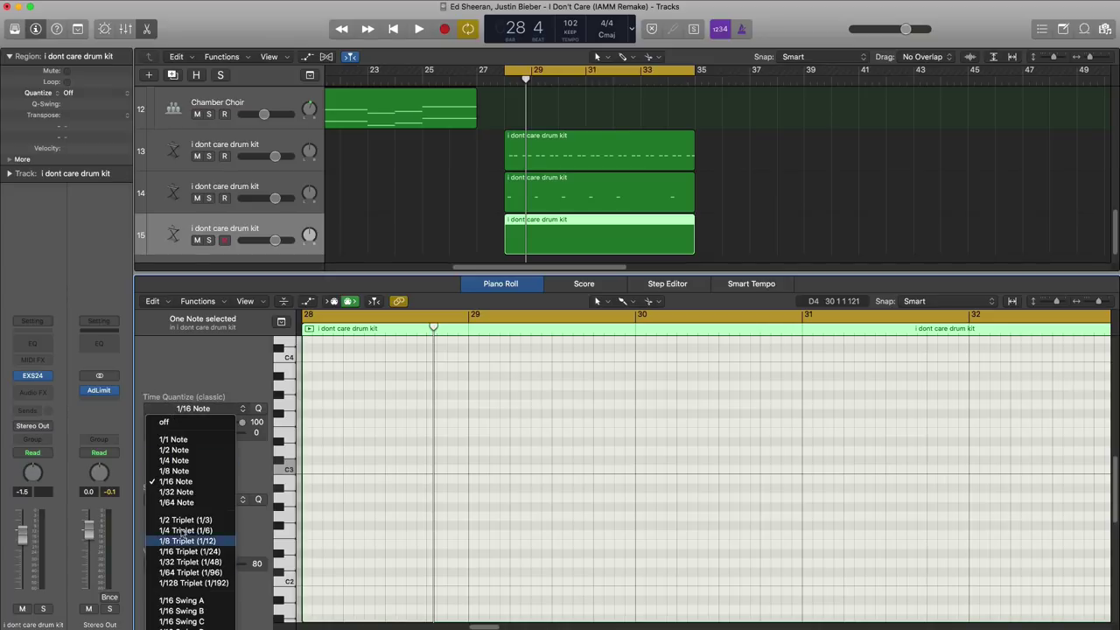
pyautogui.click(190, 474)
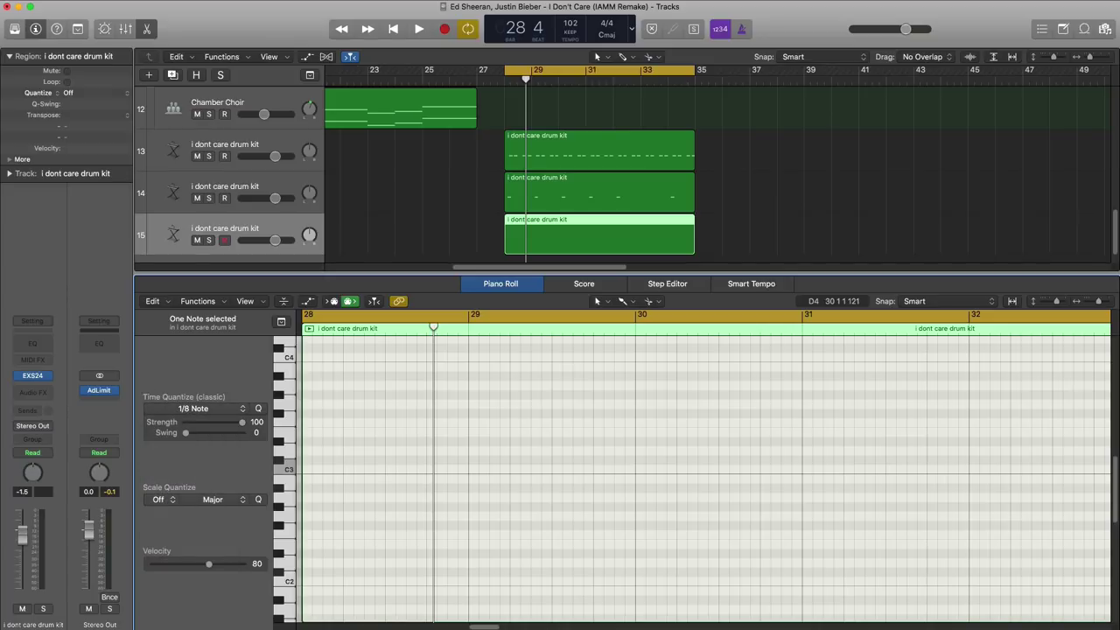
# Step: Brush a bar of eighth notes on A#3 from bar 28 and repeat it to fill the region up to bar 35
pyautogui.scroll(3, 426, 479)
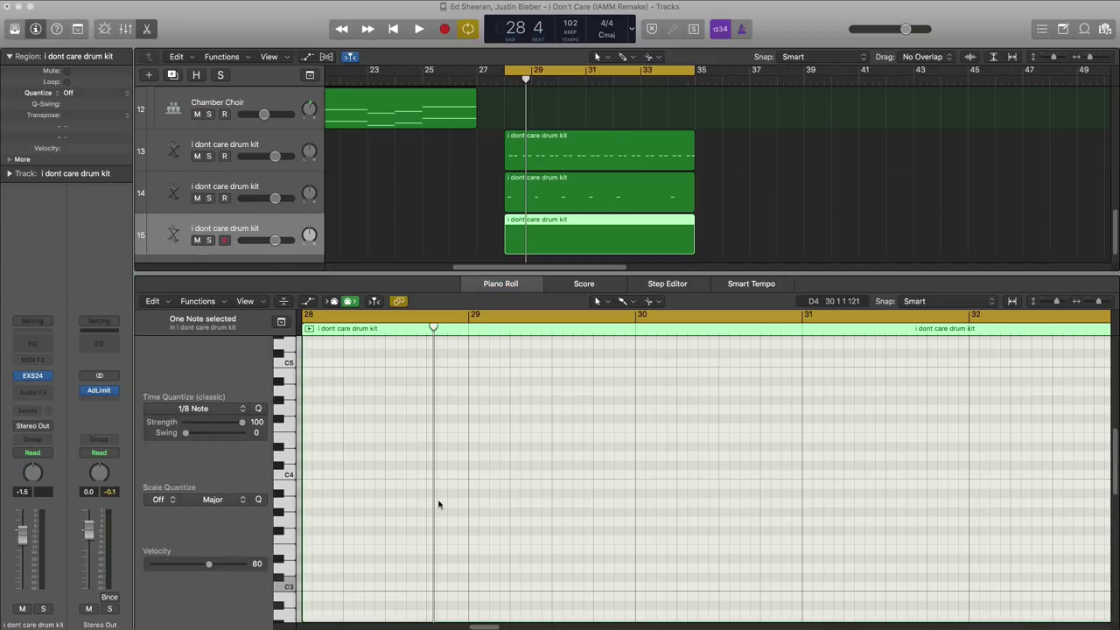
pyautogui.moveTo(307, 514)
pyautogui.mouseDown()
pyautogui.moveTo(315, 518)
pyautogui.moveTo(317, 495)
pyautogui.moveTo(459, 494)
pyautogui.moveTo(309, 484)
pyautogui.mouseUp()
pyautogui.press('super+r')
pyautogui.press('super+r')
pyautogui.press('super+r')
pyautogui.press('super+r')
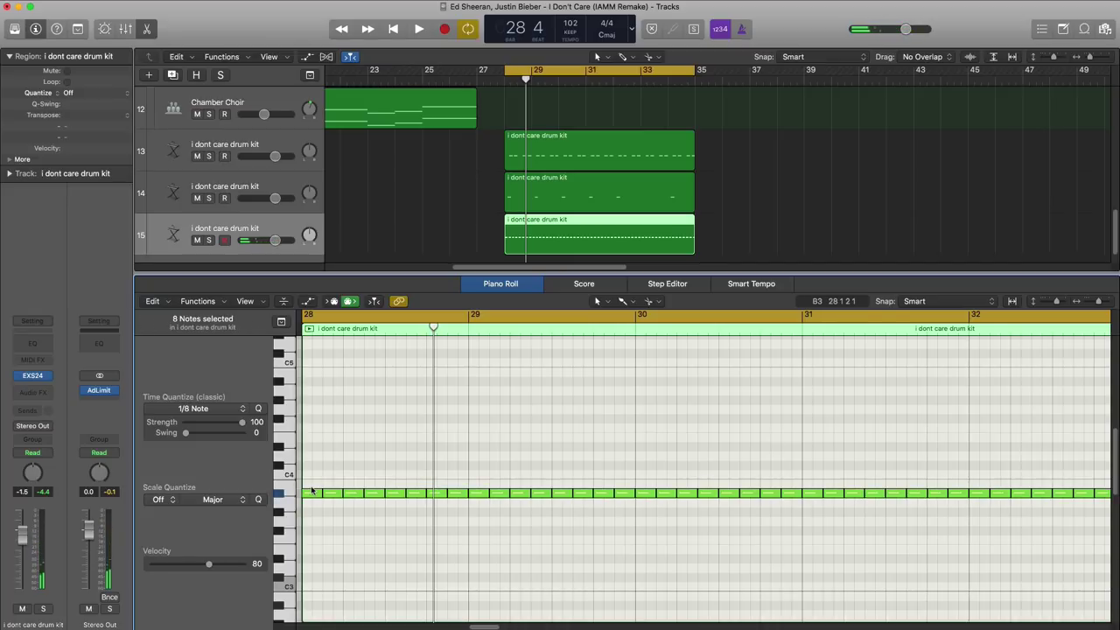
# Step: Play the section and set the volume of drum kit track 15 to -1.4 dB in the Tracks area
pyautogui.press('space')
pyautogui.press('x')
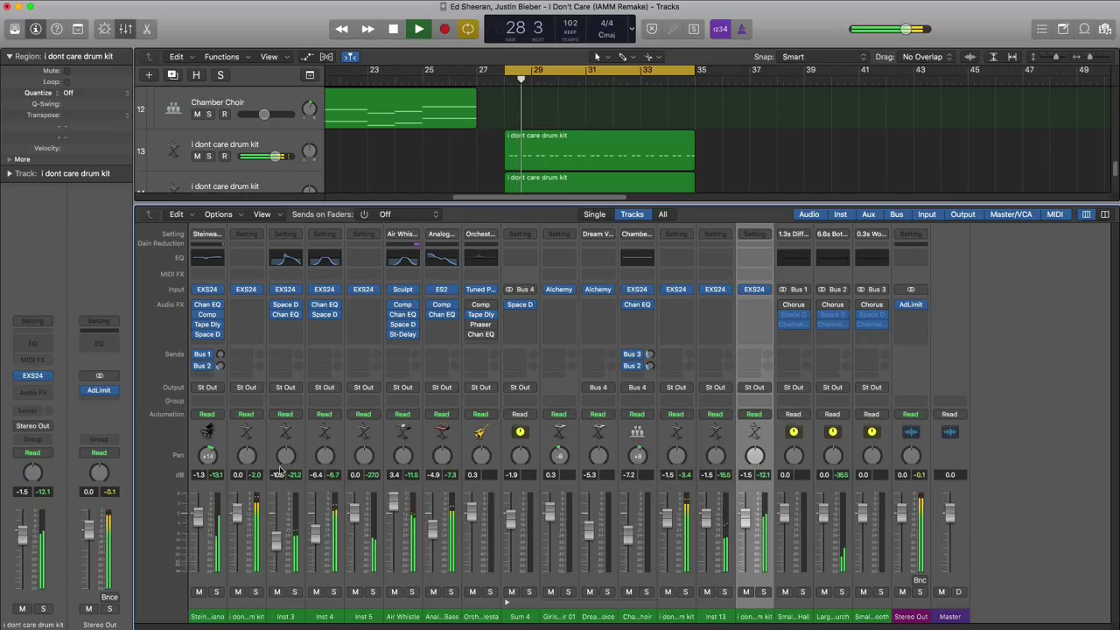
pyautogui.press('x')
pyautogui.moveTo(273, 579); pyautogui.dragTo(276, 578)
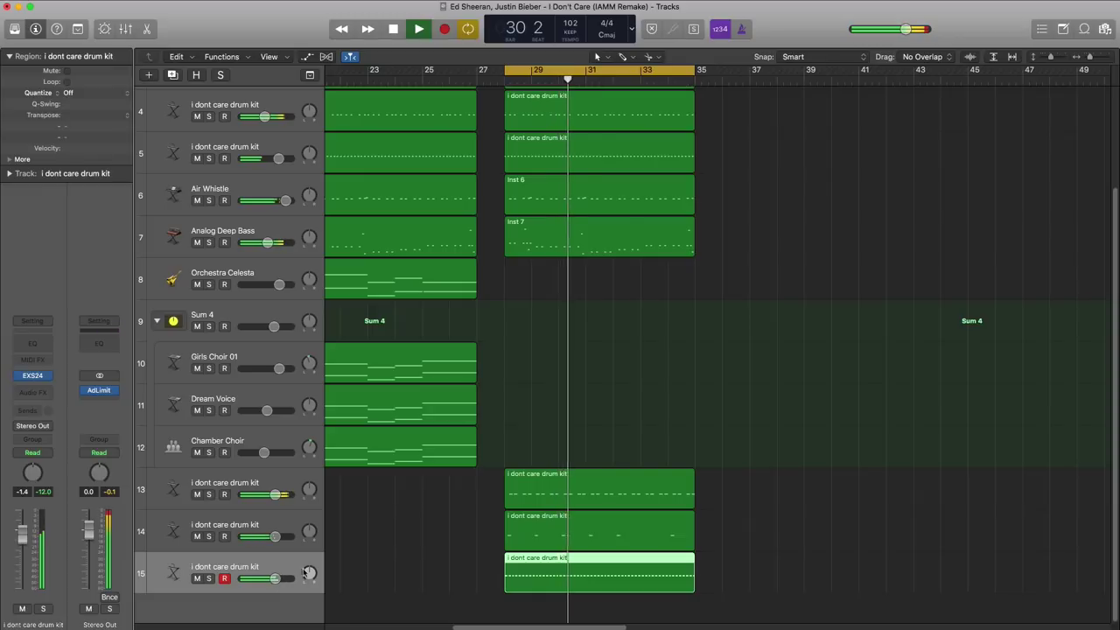
# Step: Turn off cycle mode, then select the Analog Deep Bass track with the whole arrangement in view and stop playback
pyautogui.scroll(-5, 752, 393)
pyautogui.hscroll(-3, 751, 394)
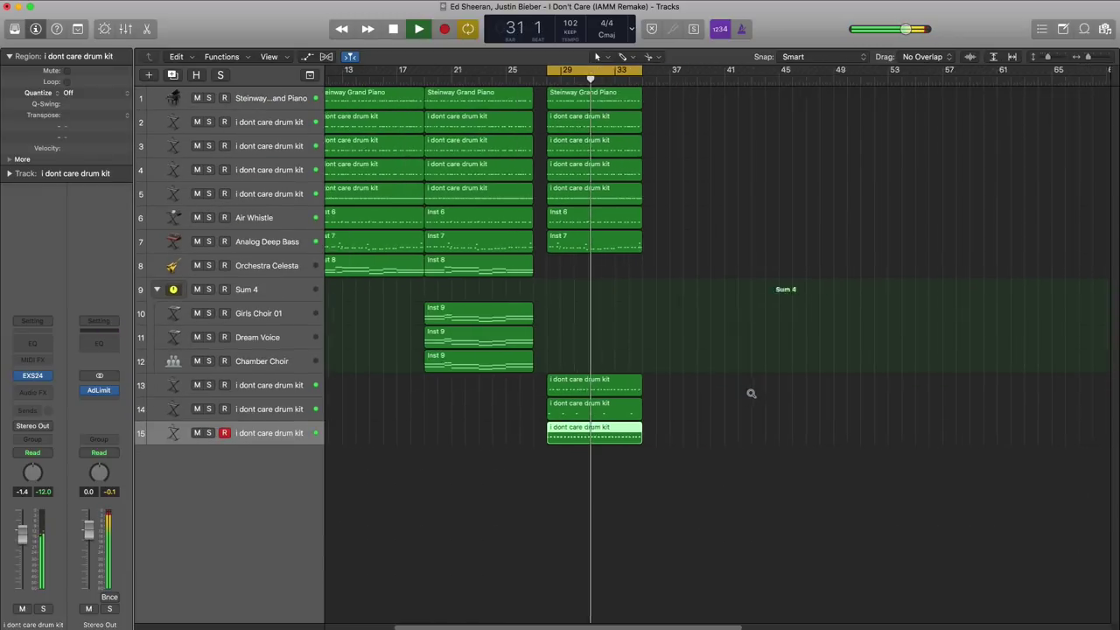
pyautogui.hscroll(-3, 751, 393)
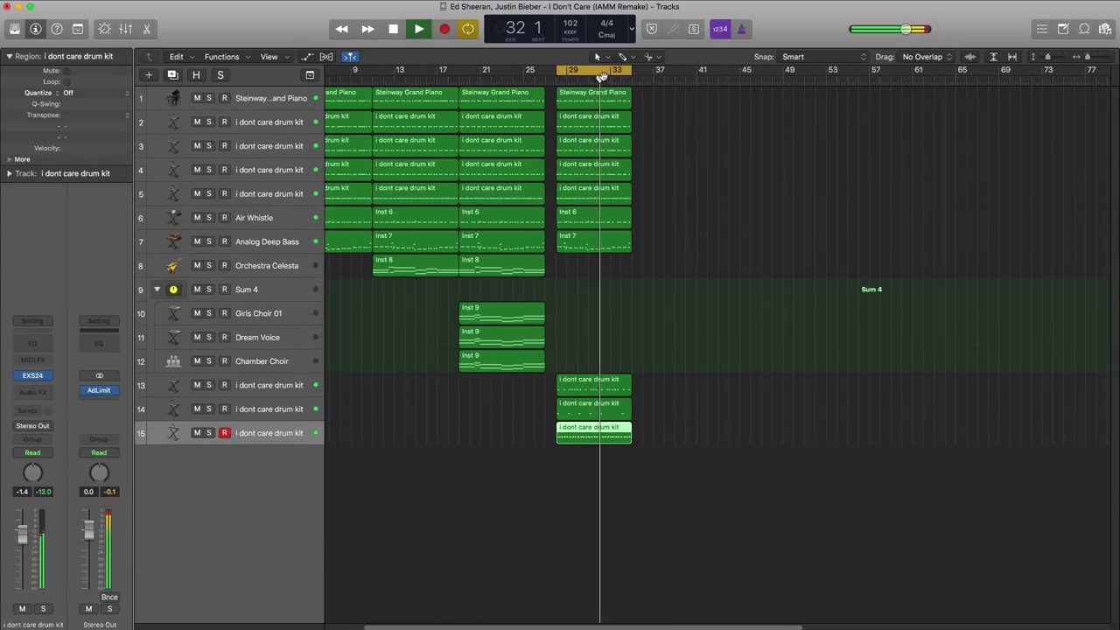
pyautogui.click(602, 76)
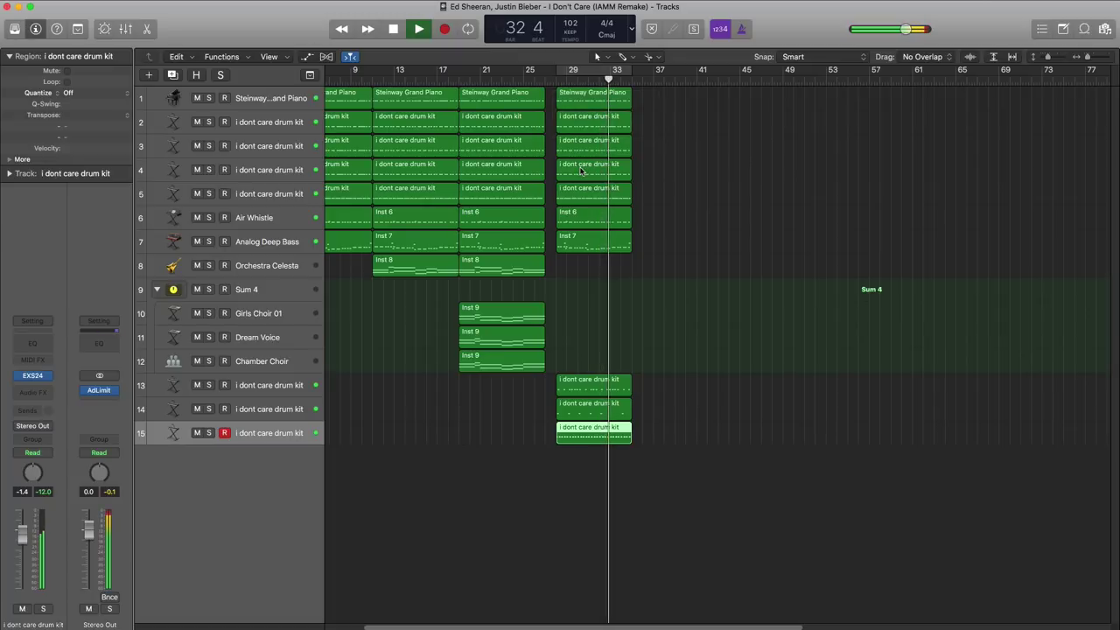
pyautogui.hscroll(-3, 574, 280)
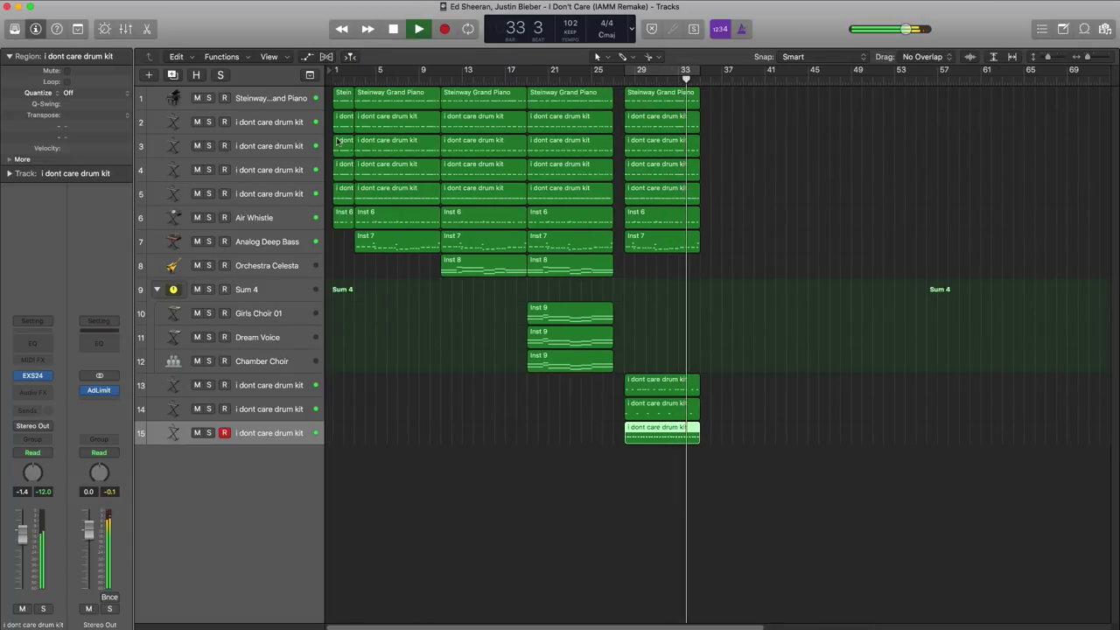
pyautogui.click(271, 245)
pyautogui.scroll(3, 272, 248)
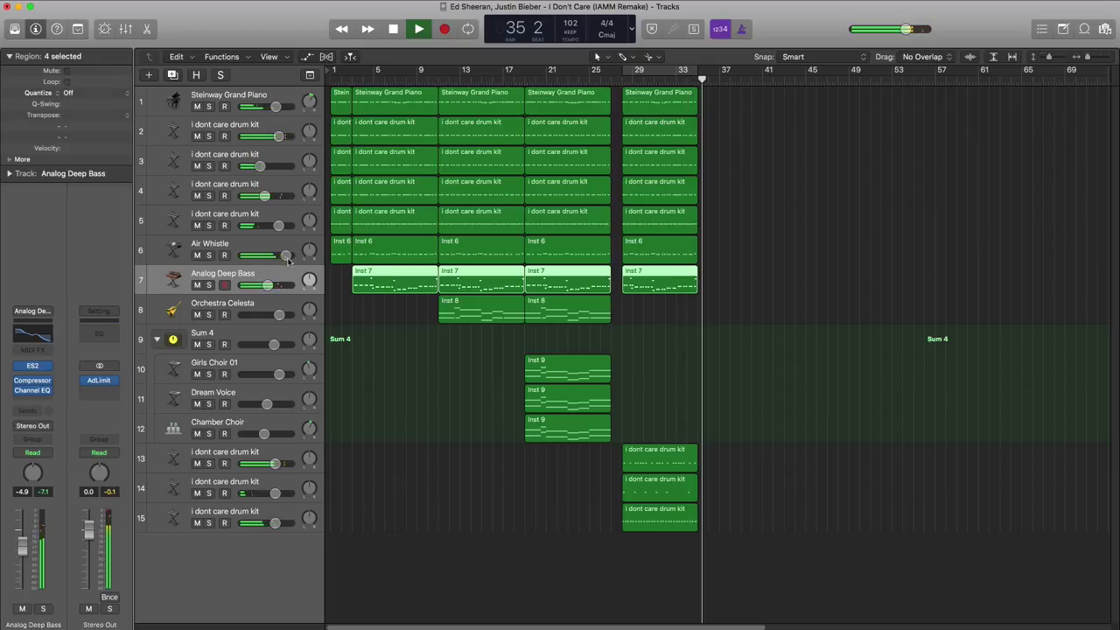
pyautogui.press('space')
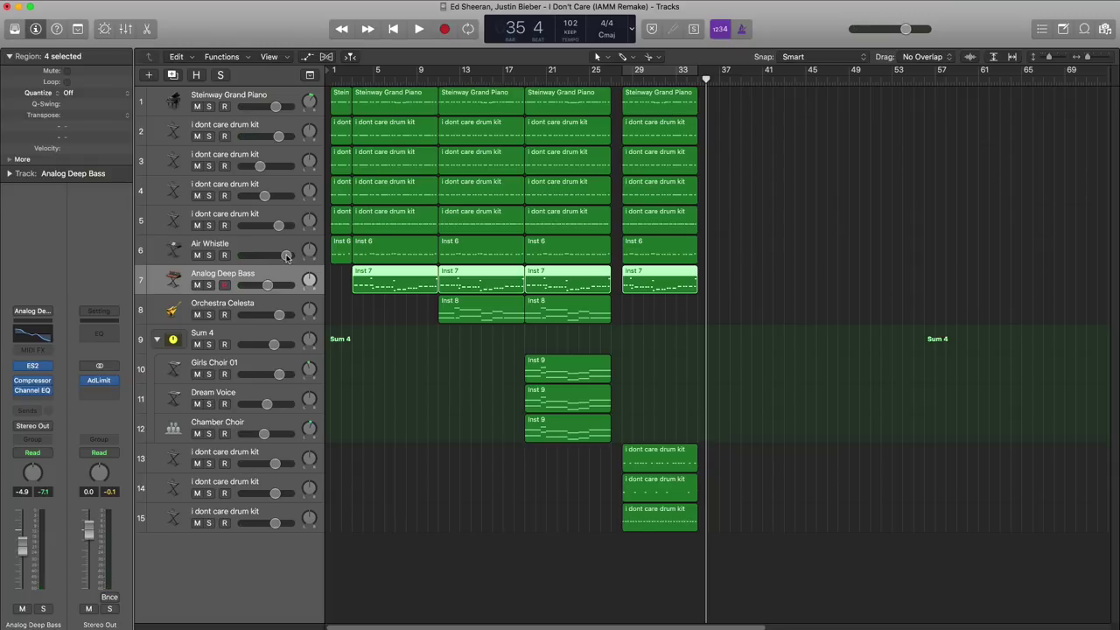
pyautogui.click(762, 239)
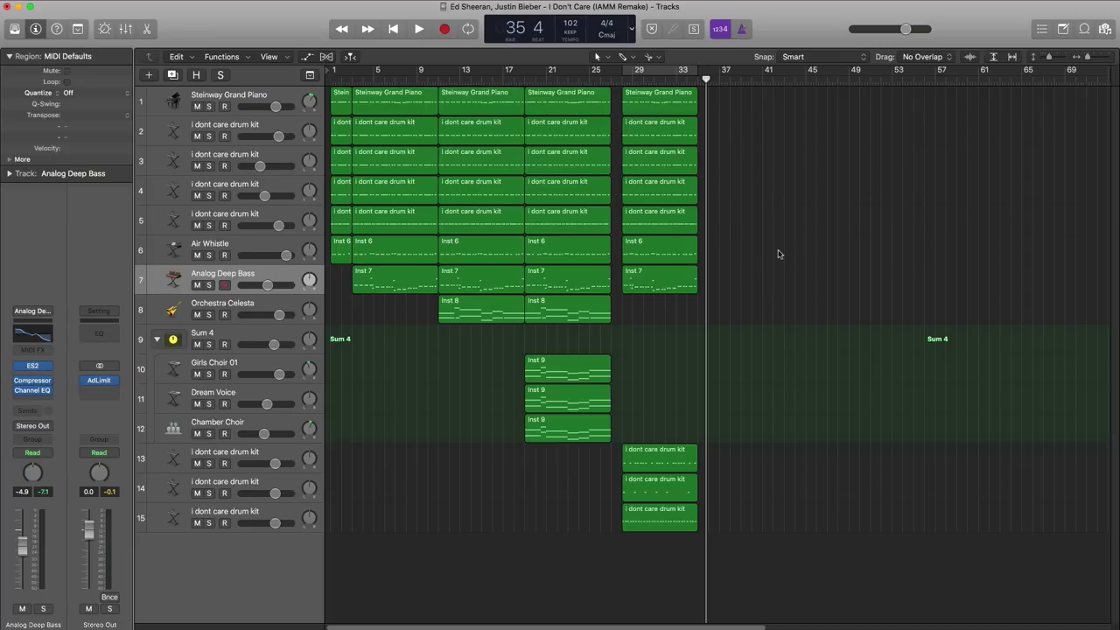
# Step: Play the whole arrangement from bar 1 to past bar 35, slightly raising Orchestra Celesta and slightly lowering the Sum 4 stack
pyautogui.press('Return')
pyautogui.press('space')
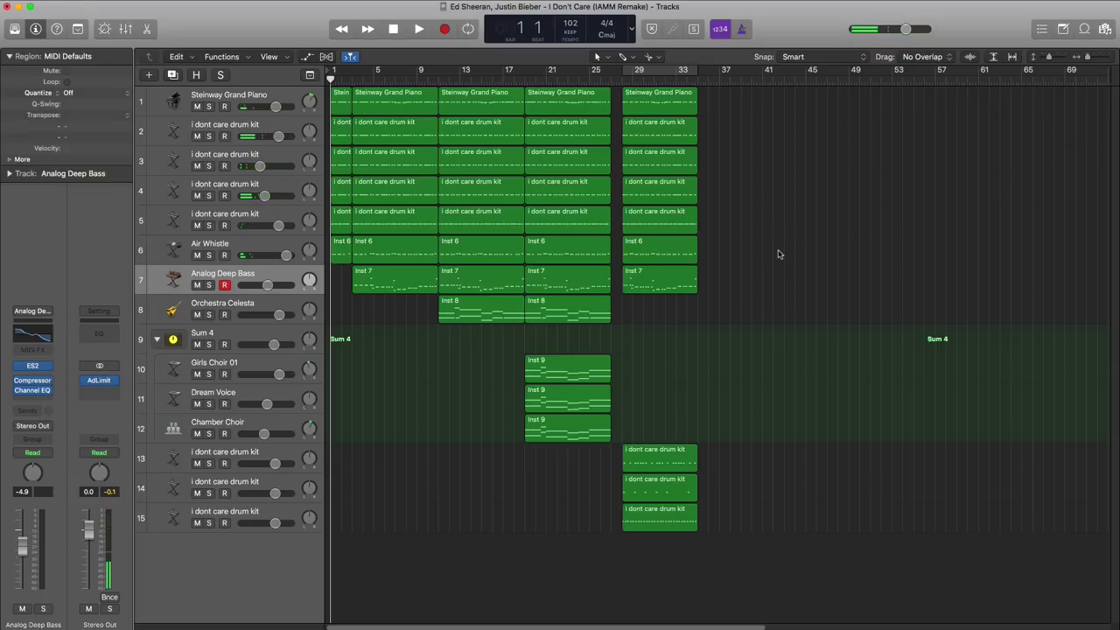
pyautogui.press('space')
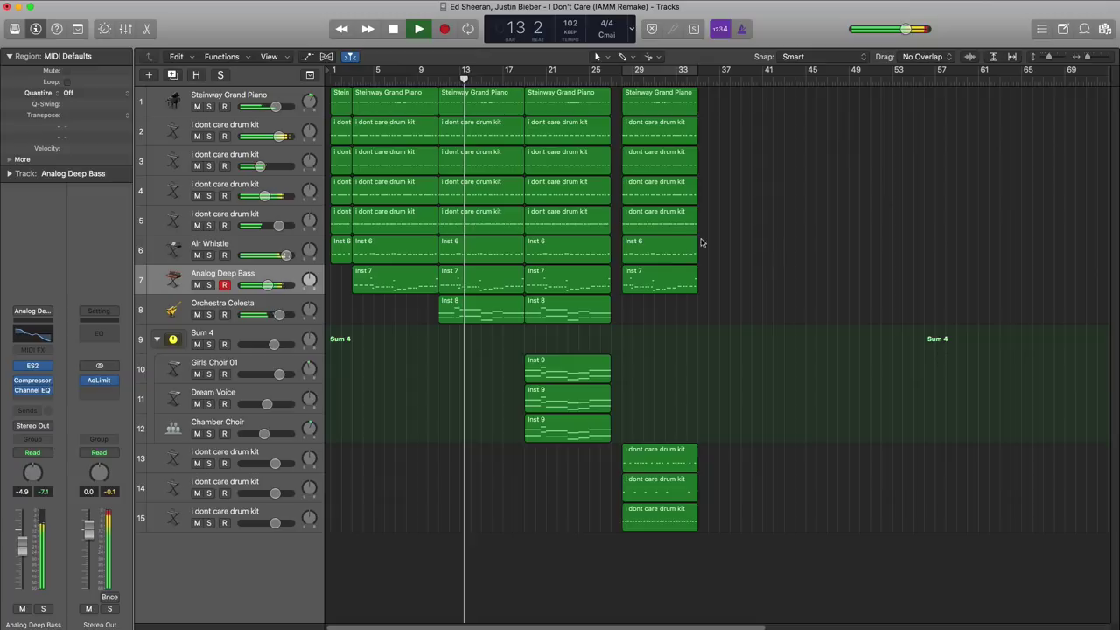
pyautogui.click(279, 315)
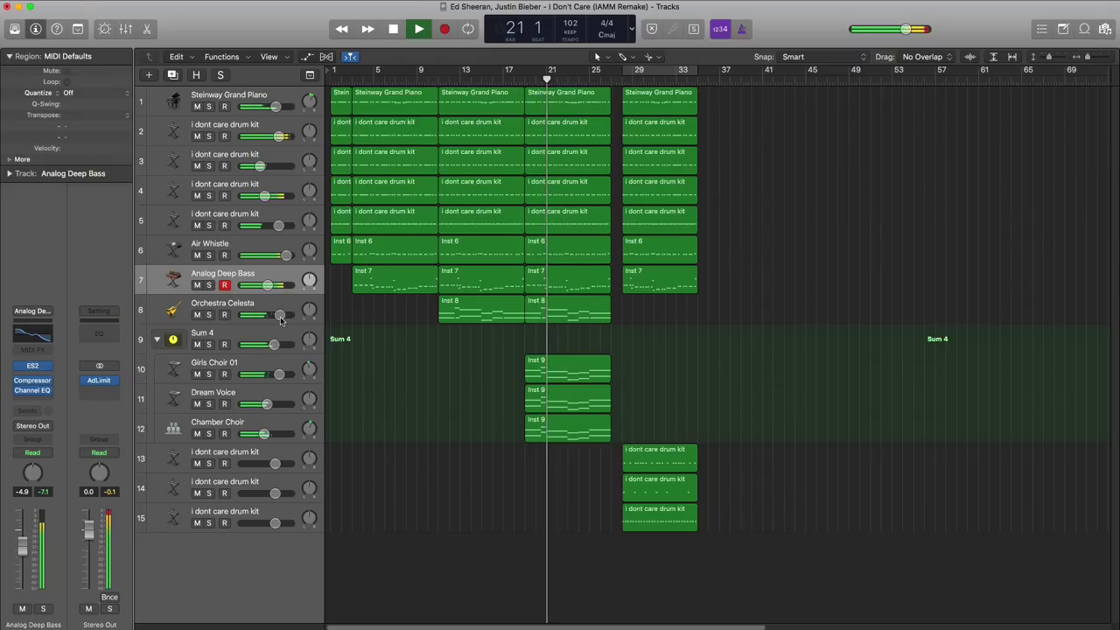
pyautogui.moveTo(272, 344)
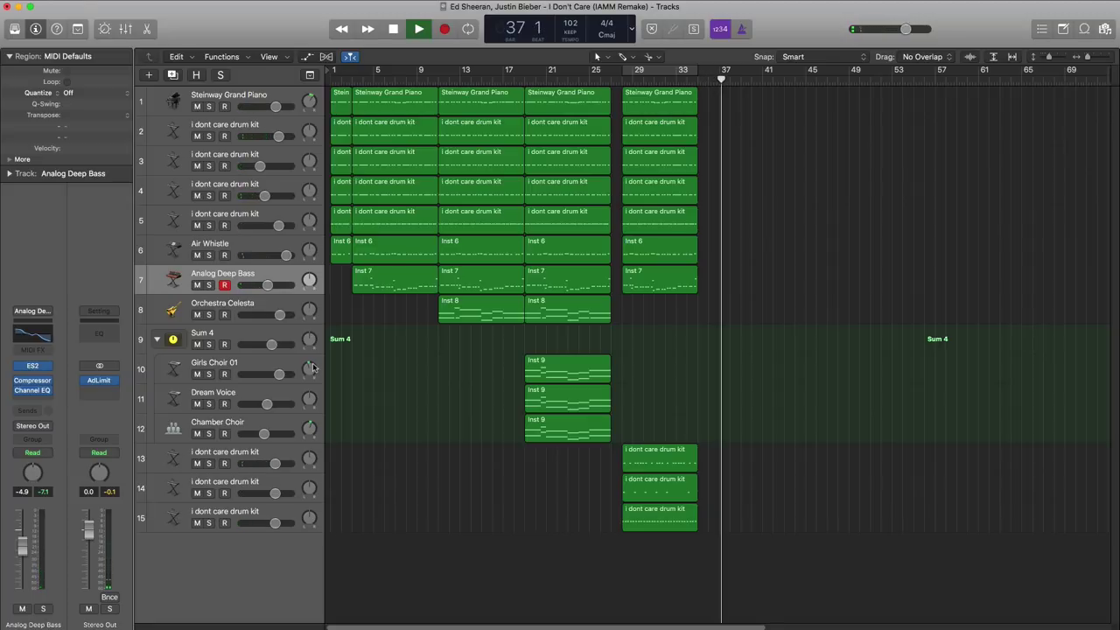
pyautogui.press('space')
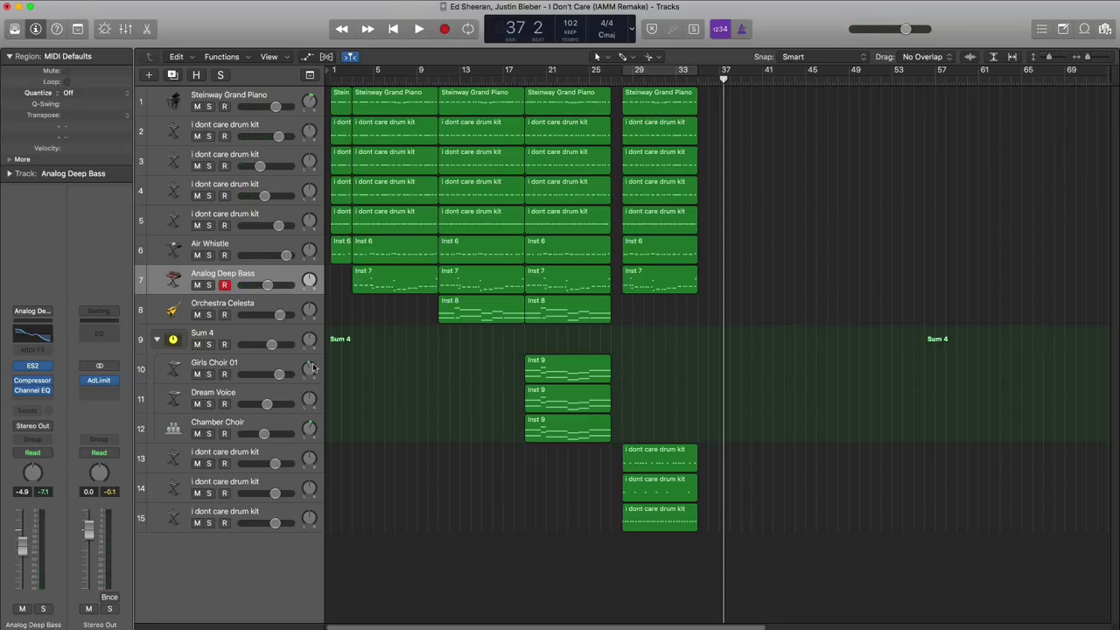